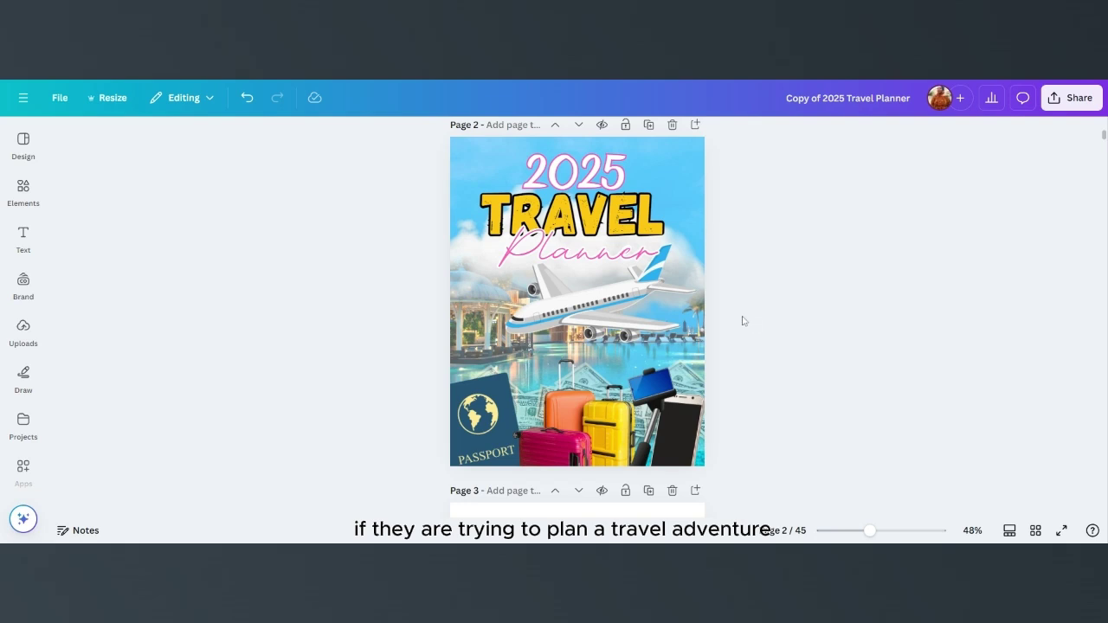
Step: Look through the 2025 Travel Planner's pages, from the cover through the monthly calendars to the travel journal and overview pages
{"action": "scroll", "coordinate": [771, 325], "scroll_direction": "down", "scroll_amount": 4}
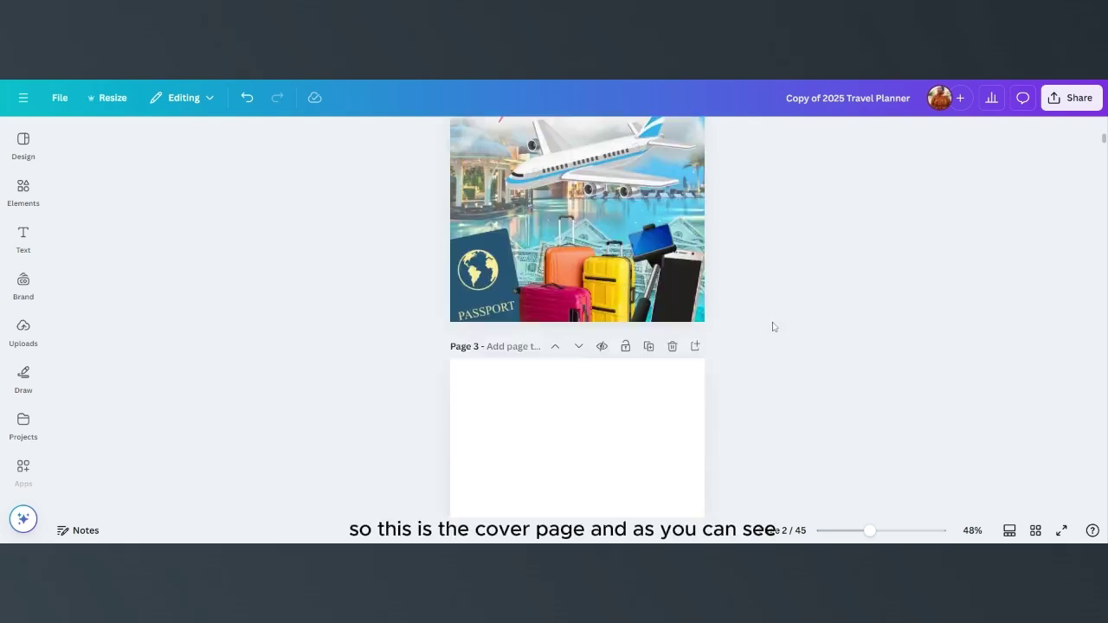
{"action": "scroll", "coordinate": [772, 326], "scroll_direction": "down", "scroll_amount": 4}
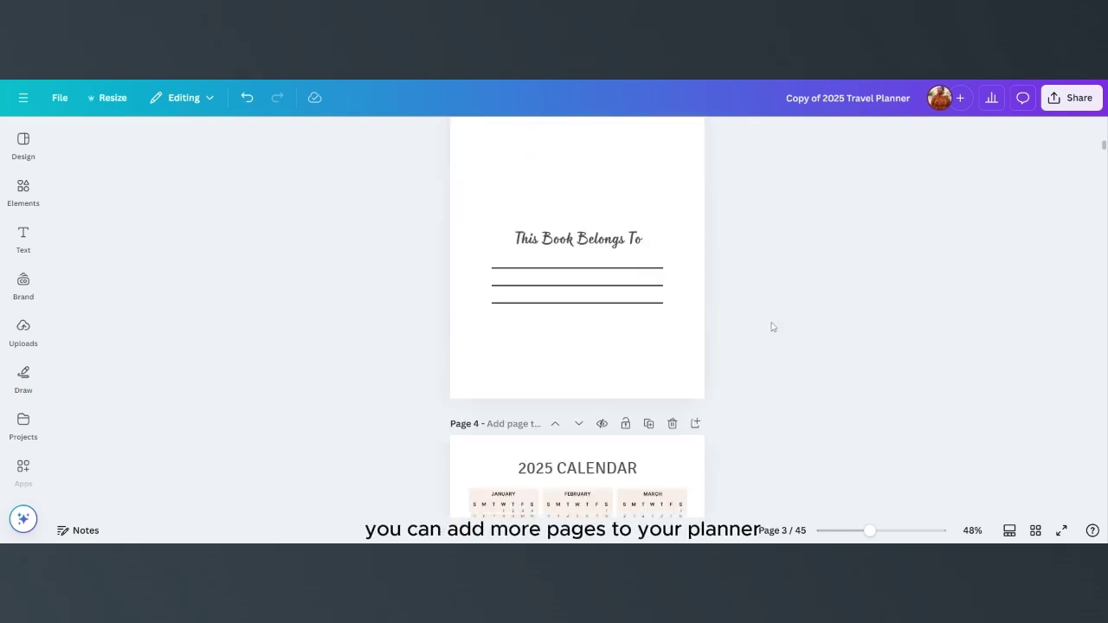
{"action": "scroll", "coordinate": [772, 327], "scroll_direction": "down", "scroll_amount": 2}
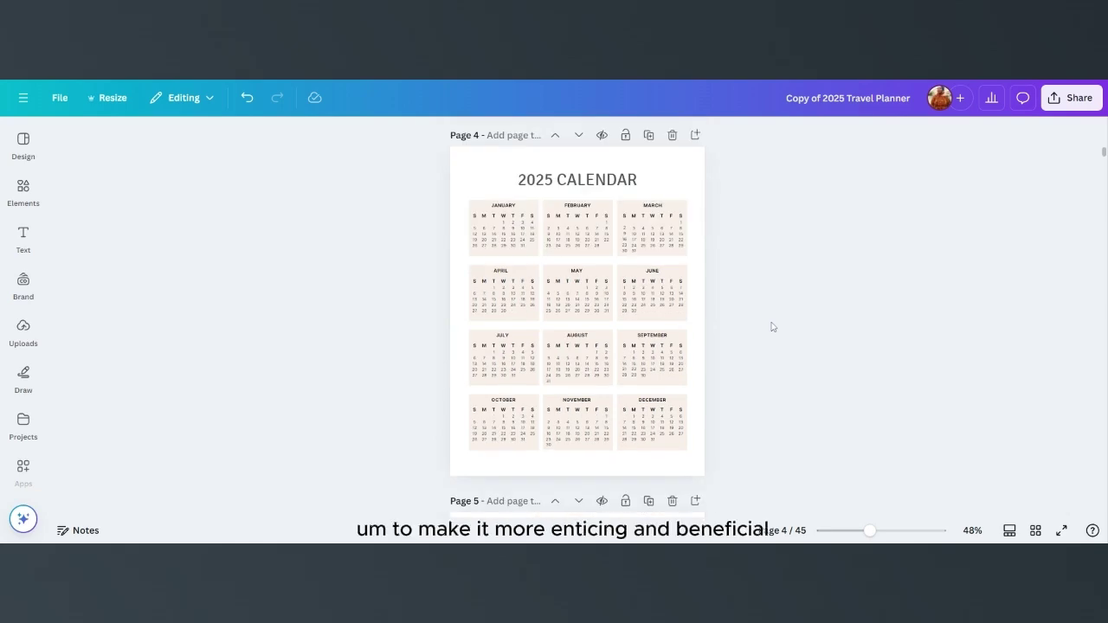
{"action": "scroll", "coordinate": [772, 326], "scroll_direction": "down", "scroll_amount": 4}
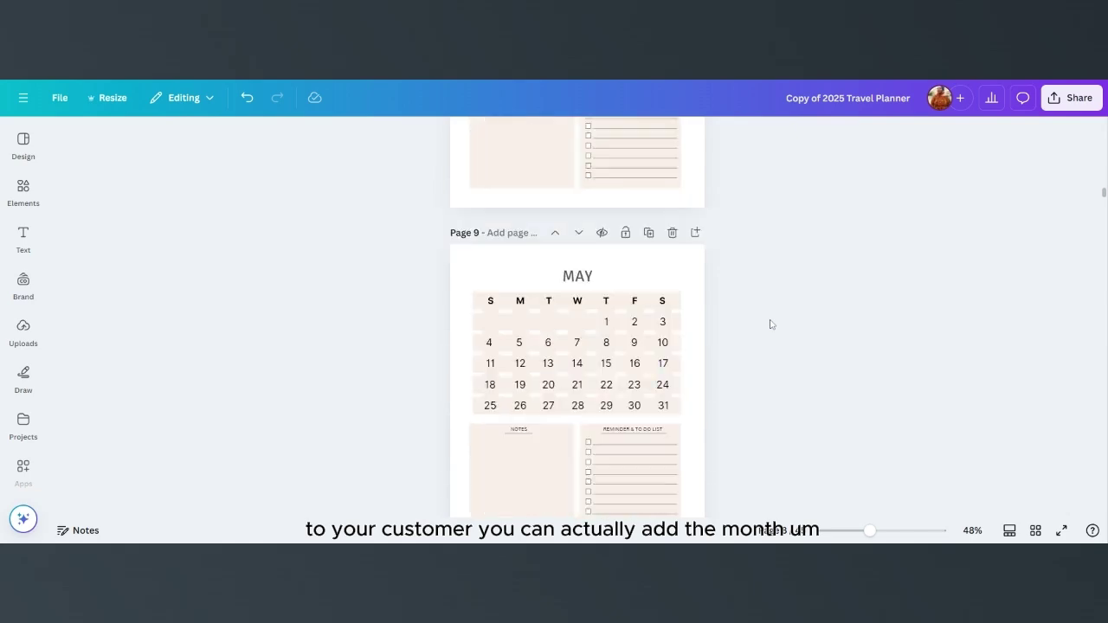
{"action": "scroll", "coordinate": [772, 324], "scroll_direction": "down", "scroll_amount": 8}
{"action": "scroll", "coordinate": [772, 324], "scroll_direction": "down", "scroll_amount": 5}
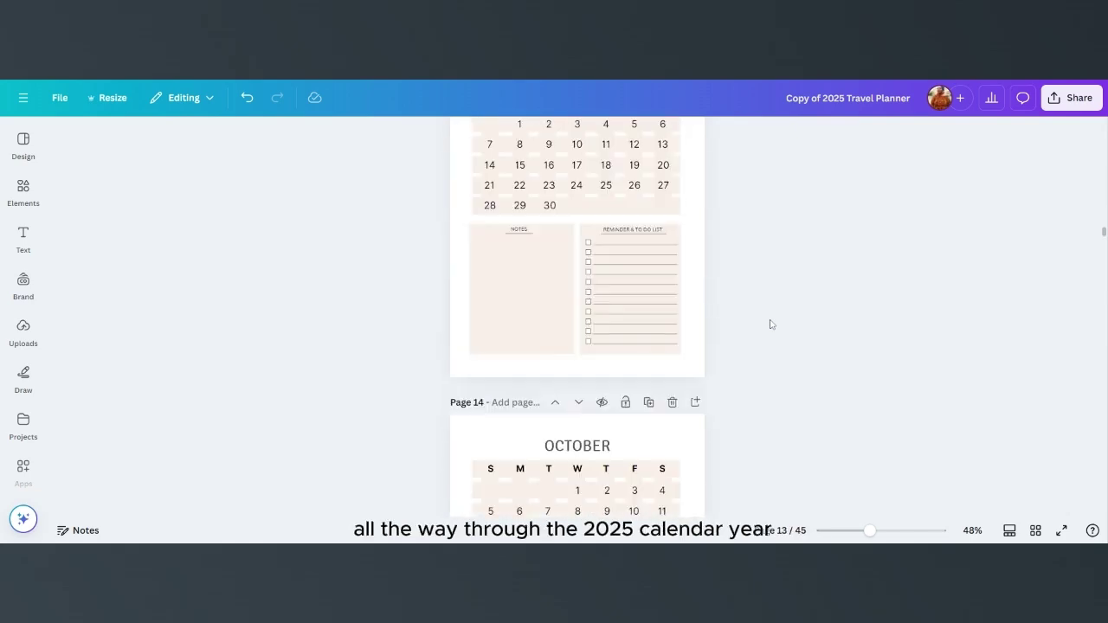
{"action": "scroll", "coordinate": [771, 325], "scroll_direction": "down", "scroll_amount": 4}
{"action": "scroll", "coordinate": [771, 324], "scroll_direction": "down", "scroll_amount": 10}
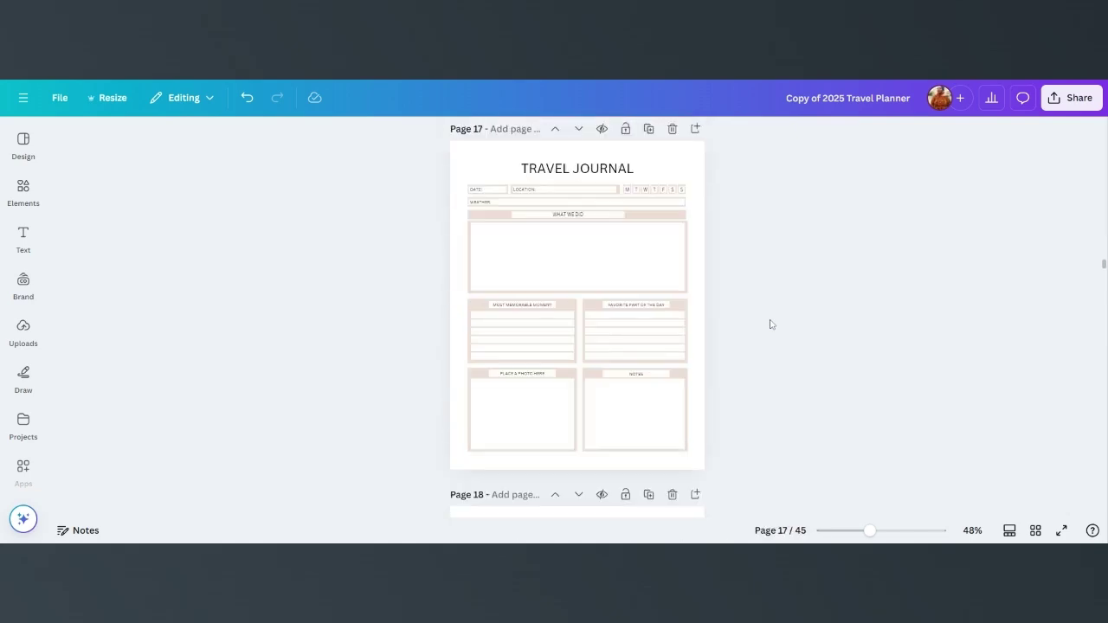
{"action": "scroll", "coordinate": [770, 322], "scroll_direction": "down", "scroll_amount": 6}
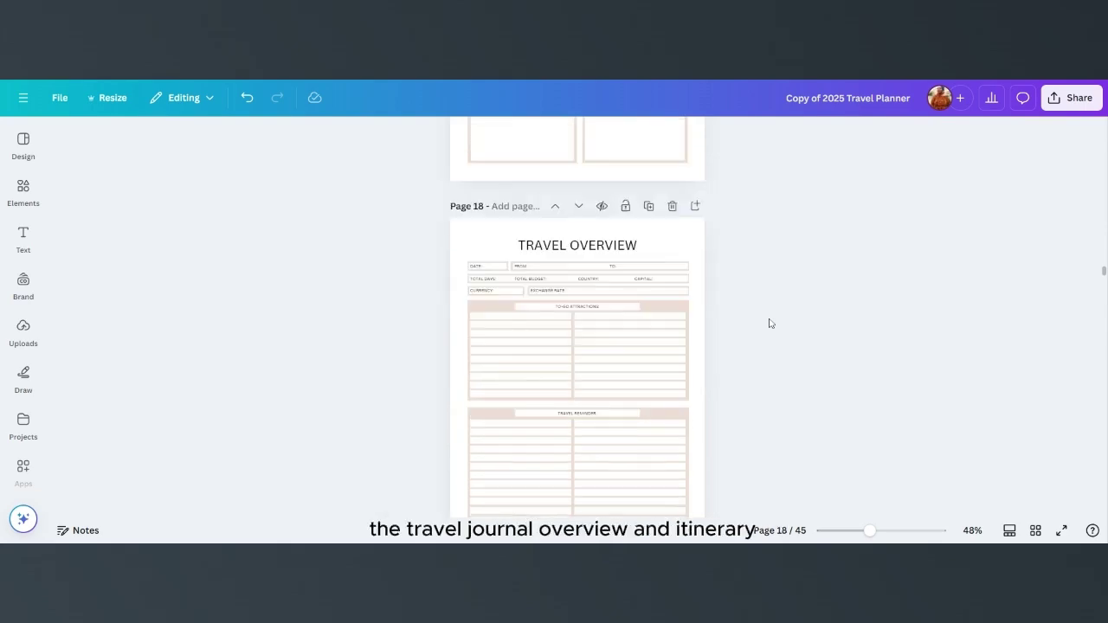
{"action": "scroll", "coordinate": [768, 322], "scroll_direction": "up", "scroll_amount": 18}
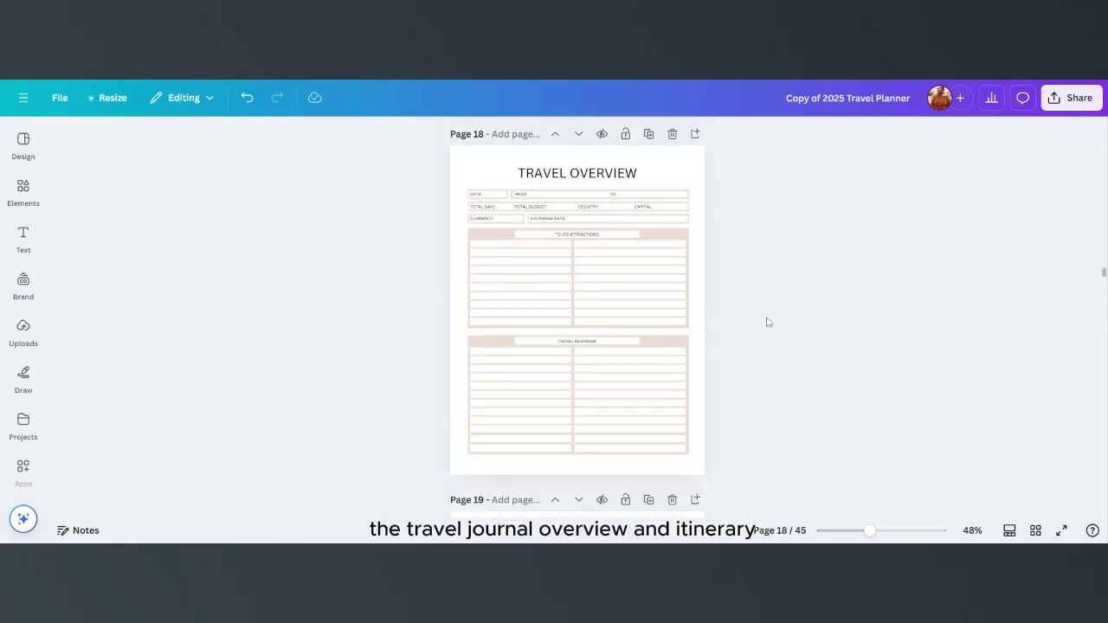
{"action": "scroll", "coordinate": [766, 322], "scroll_direction": "up", "scroll_amount": 16}
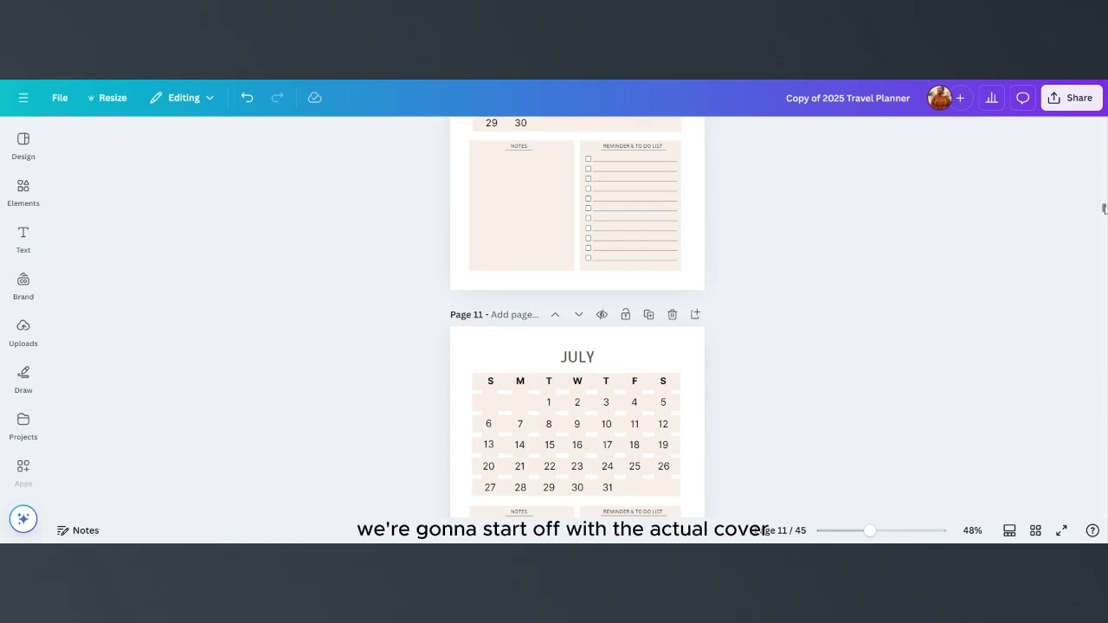
{"action": "scroll", "coordinate": [752, 192], "scroll_direction": "up", "scroll_amount": 1}
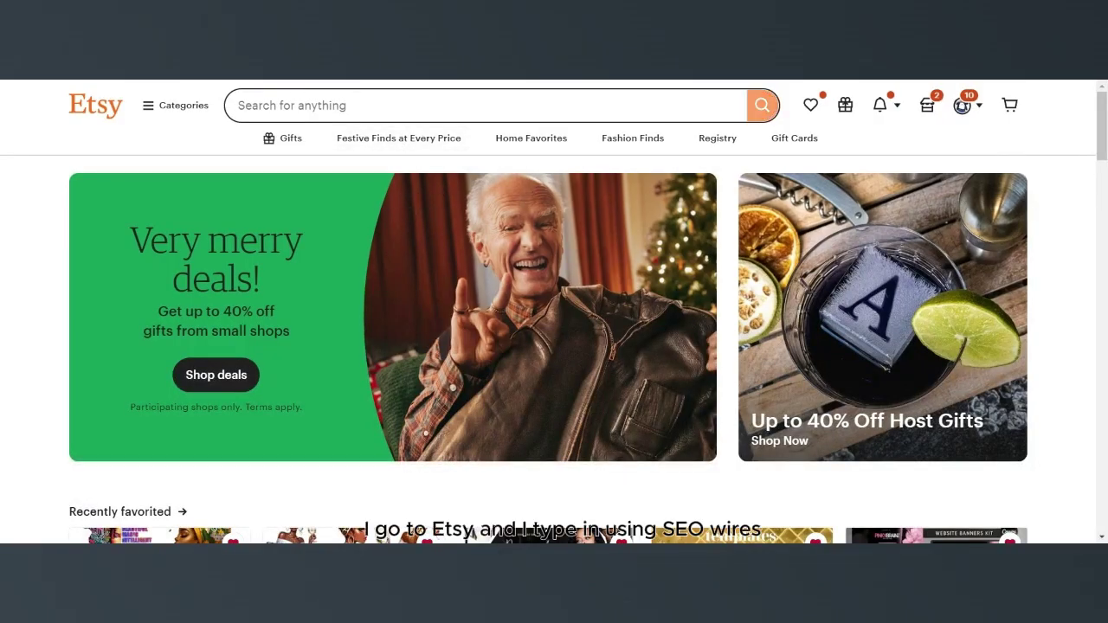
Step: Switch to Etsy and search the marketplace for "2025 travel planner"
{"action": "left_click", "coordinate": [238, 104]}
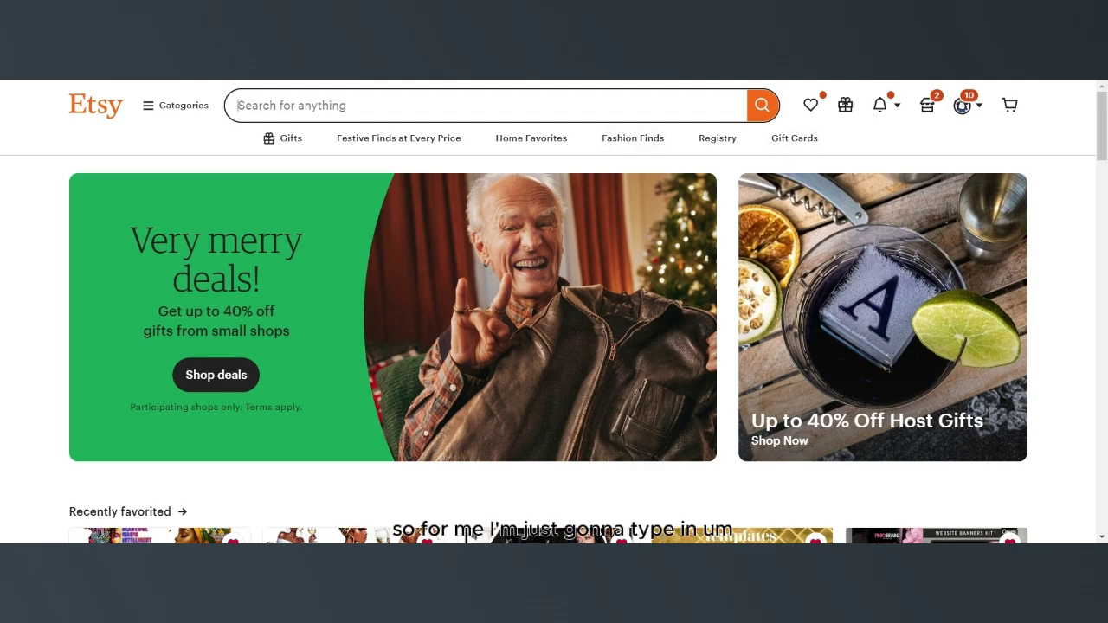
{"action": "type", "text": "2025"}
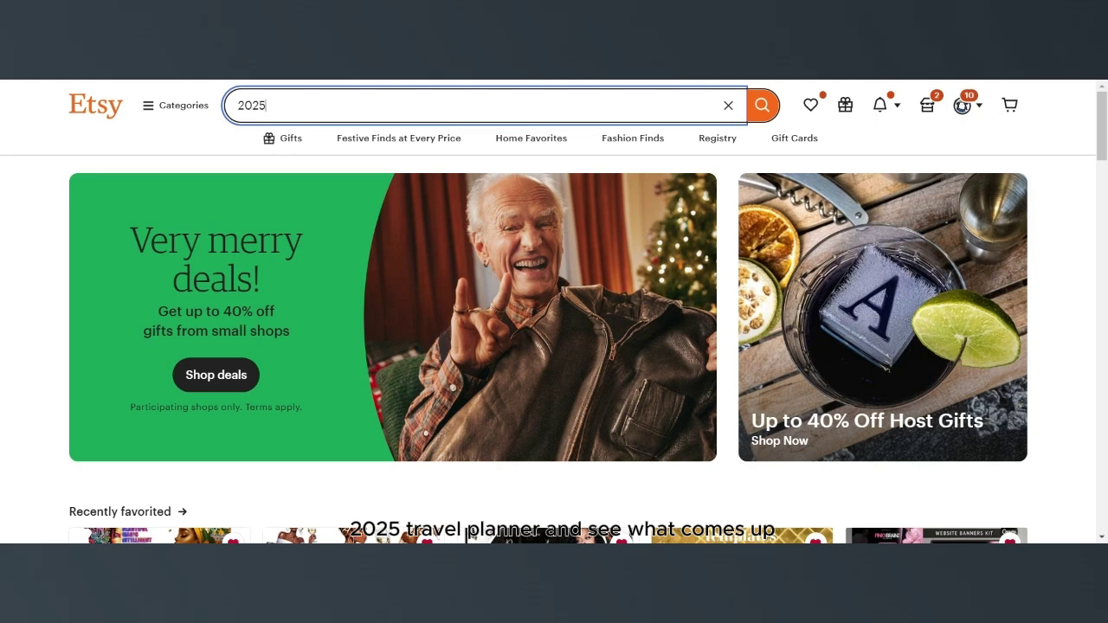
{"action": "type", "text": " travel planner"}
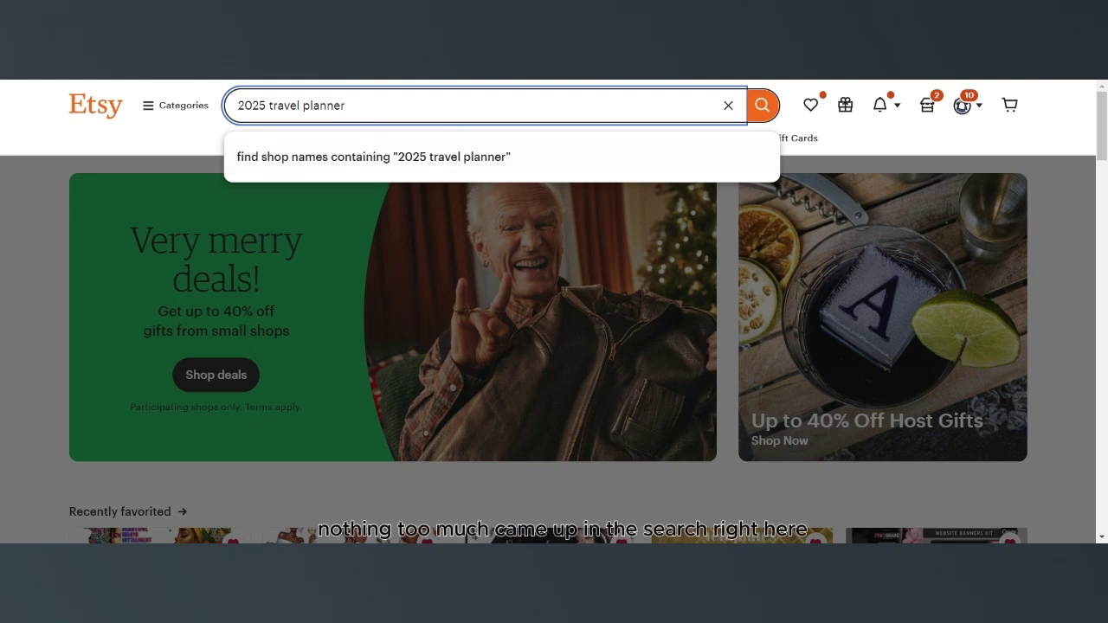
{"action": "left_click", "coordinate": [403, 173]}
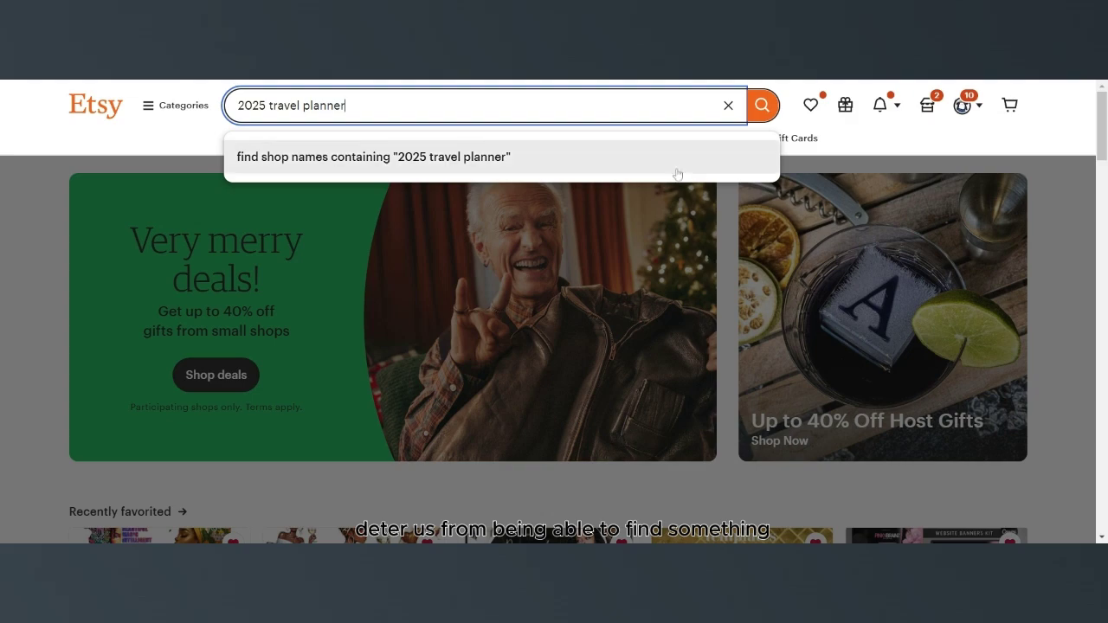
{"action": "left_click", "coordinate": [761, 107]}
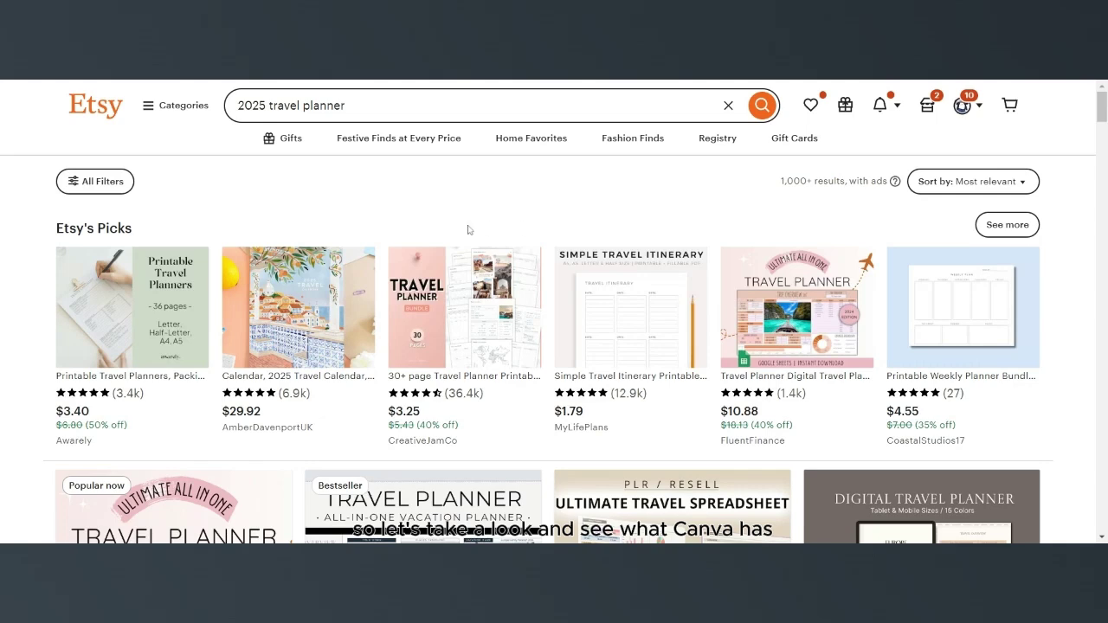
Step: Examine the first rows of travel planner listings for cover styles, prices and product formats that could inspire a design
{"action": "scroll", "coordinate": [471, 228], "scroll_direction": "down", "scroll_amount": 1}
{"action": "scroll", "coordinate": [445, 230], "scroll_direction": "down", "scroll_amount": 2}
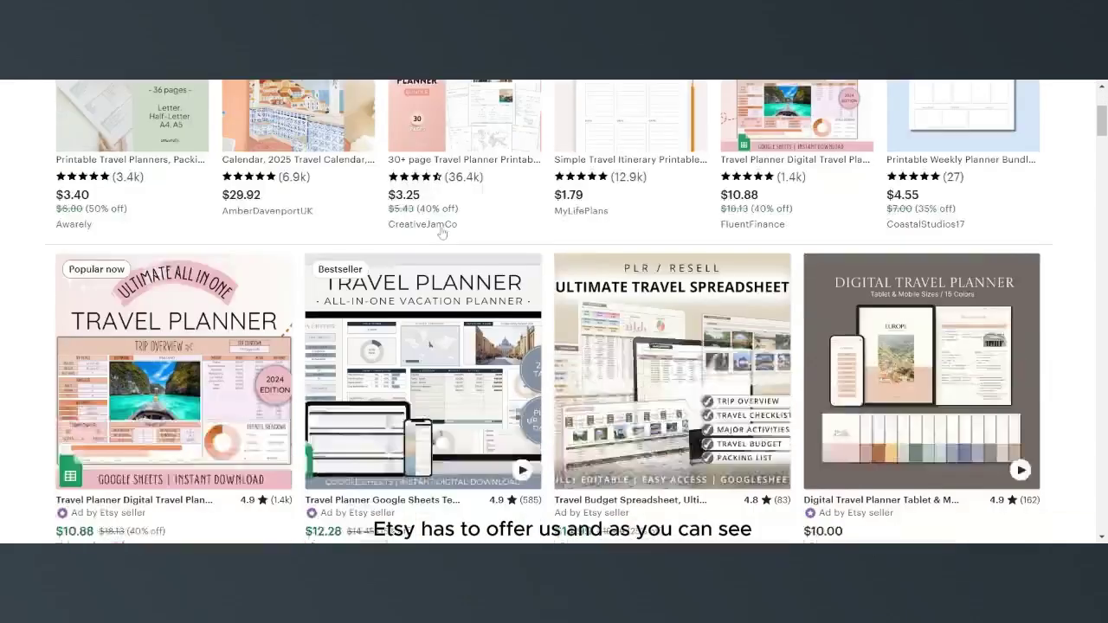
{"action": "scroll", "coordinate": [441, 232], "scroll_direction": "down", "scroll_amount": 1}
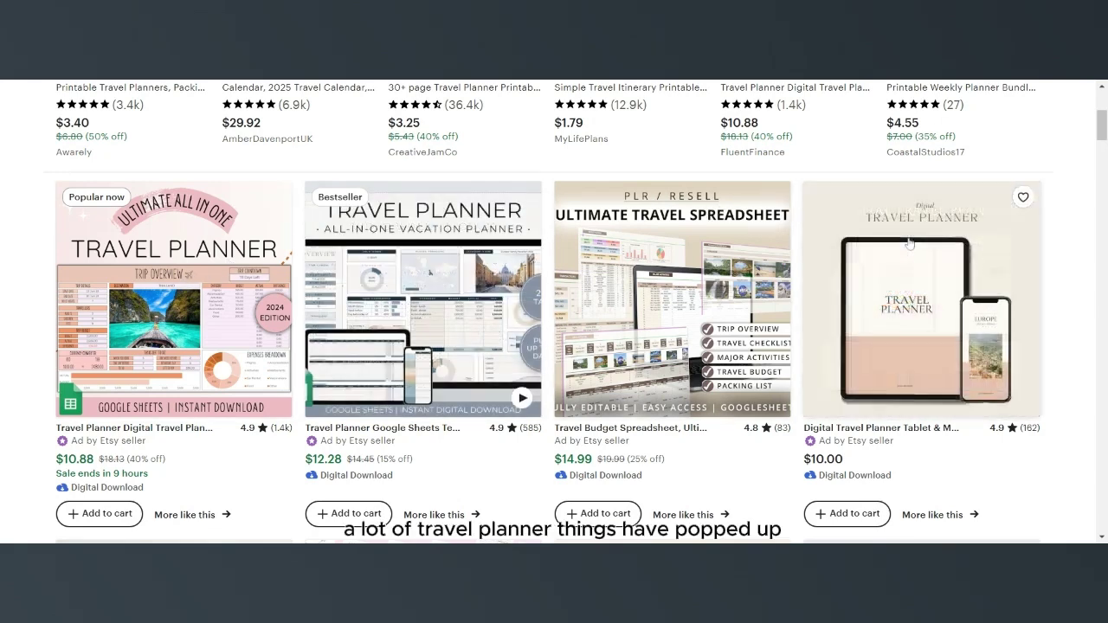
{"action": "scroll", "coordinate": [452, 306], "scroll_direction": "down", "scroll_amount": 1}
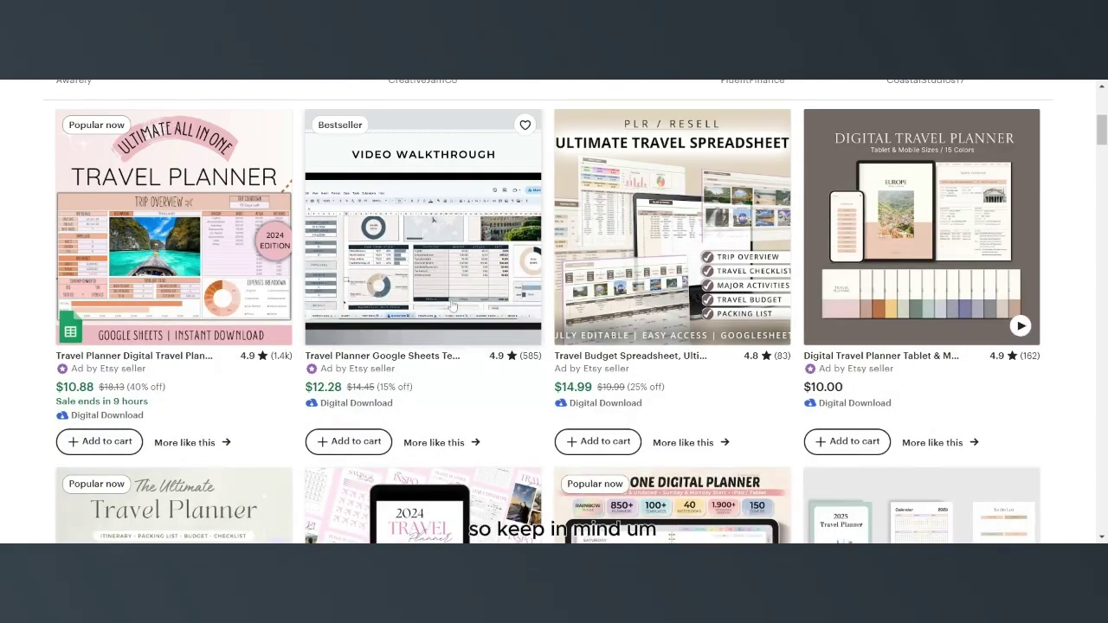
{"action": "scroll", "coordinate": [452, 306], "scroll_direction": "down", "scroll_amount": 1}
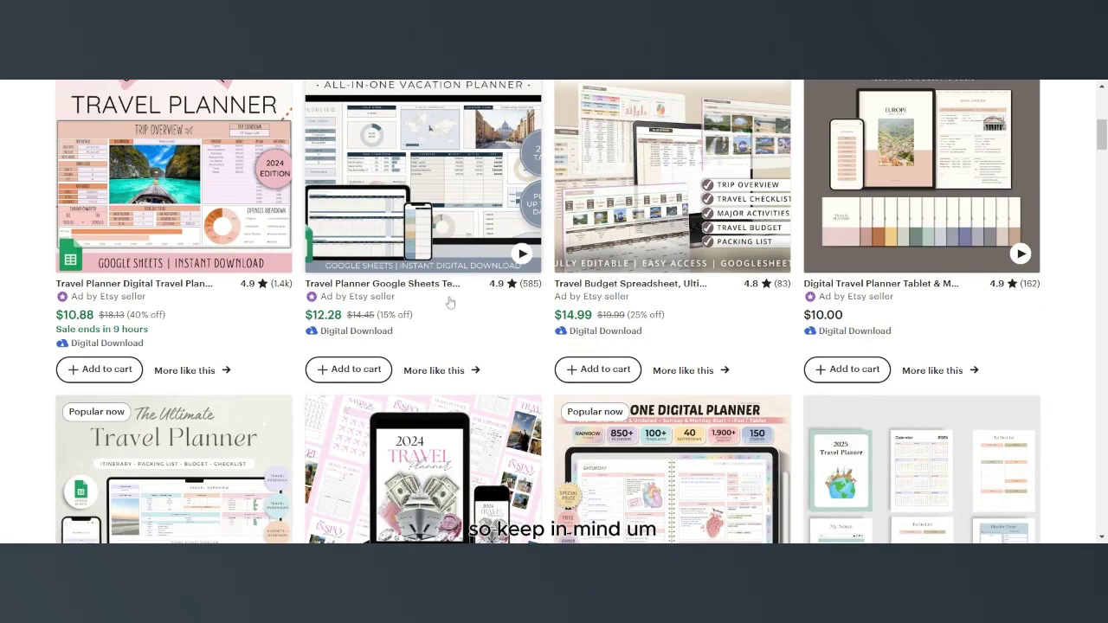
{"action": "scroll", "coordinate": [450, 302], "scroll_direction": "down", "scroll_amount": 1}
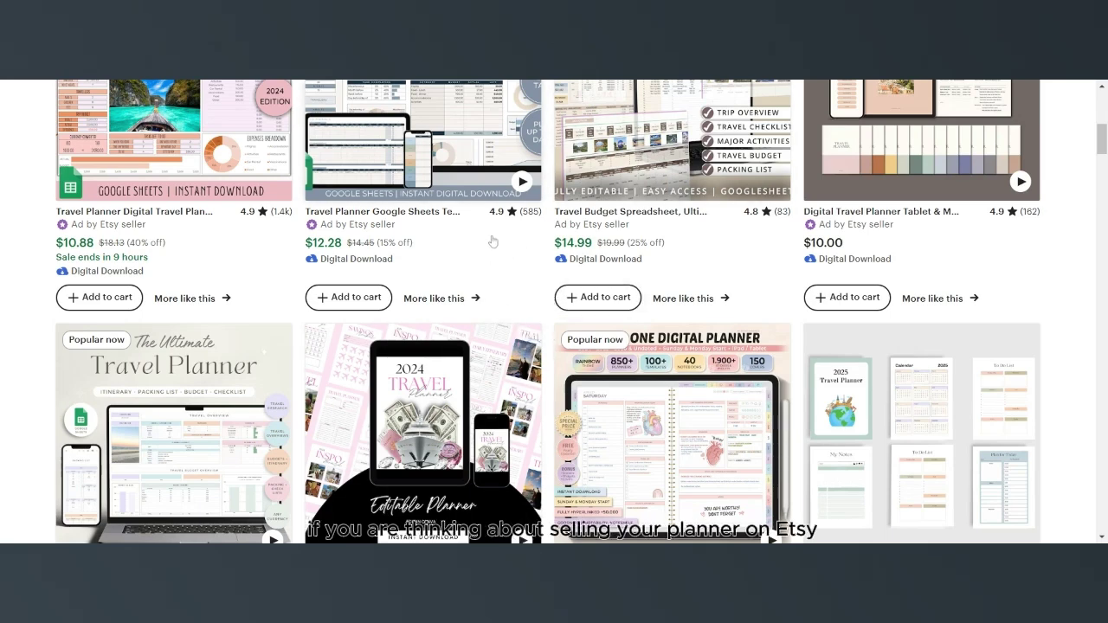
{"action": "scroll", "coordinate": [492, 241], "scroll_direction": "down", "scroll_amount": 1}
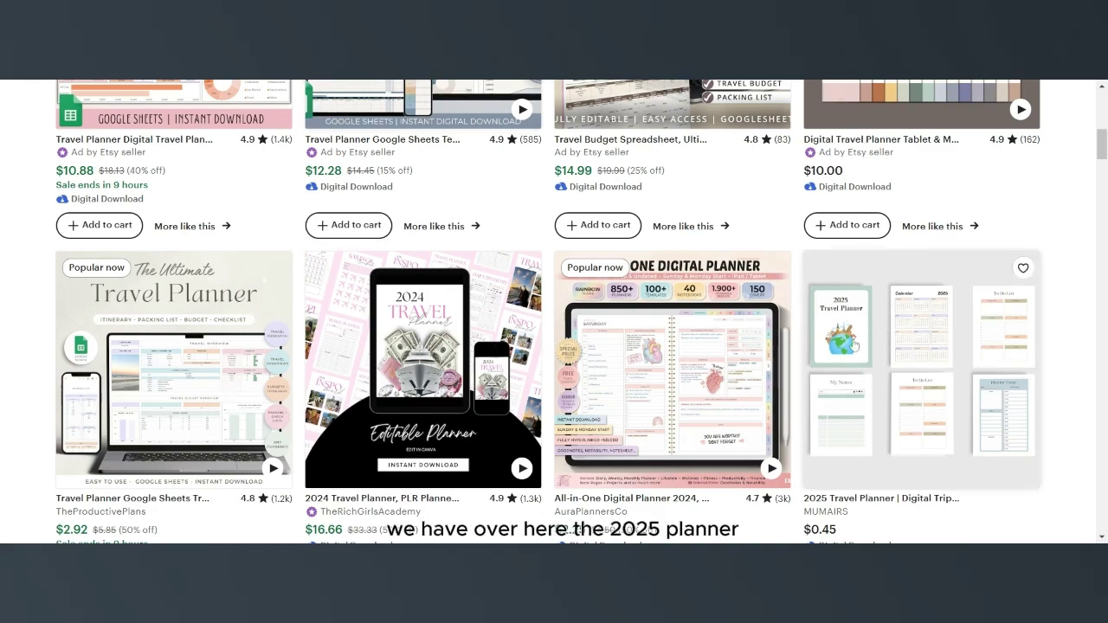
{"action": "scroll", "coordinate": [714, 229], "scroll_direction": "up", "scroll_amount": 2}
{"action": "scroll", "coordinate": [708, 238], "scroll_direction": "up", "scroll_amount": 1}
{"action": "scroll", "coordinate": [708, 238], "scroll_direction": "down", "scroll_amount": 2}
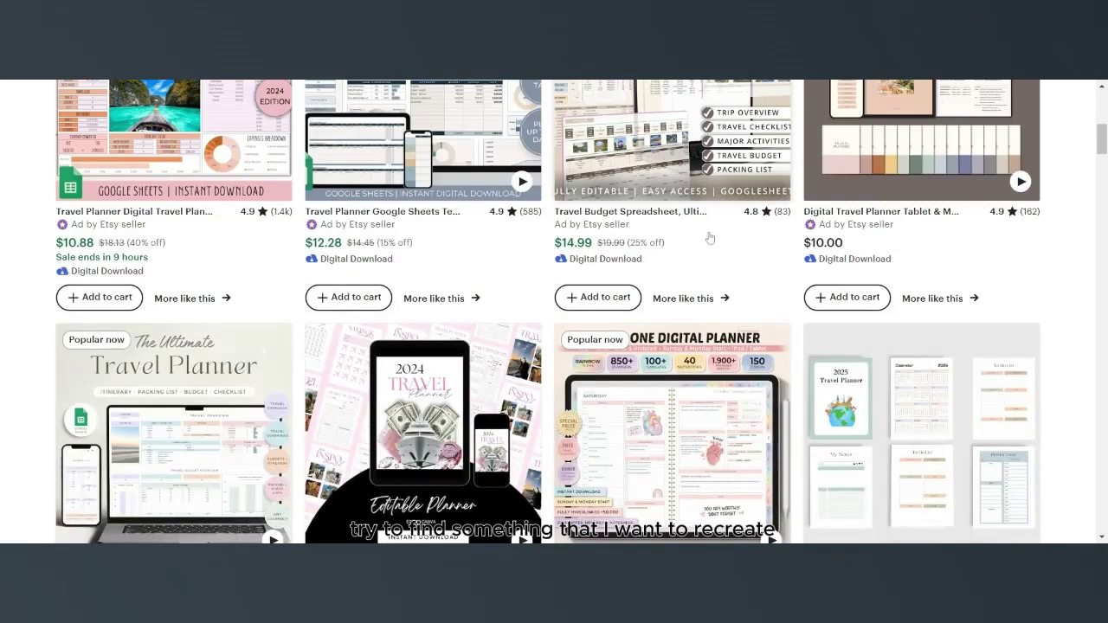
{"action": "scroll", "coordinate": [709, 238], "scroll_direction": "down", "scroll_amount": 2}
{"action": "scroll", "coordinate": [762, 260], "scroll_direction": "down", "scroll_amount": 1}
{"action": "scroll", "coordinate": [797, 291], "scroll_direction": "up", "scroll_amount": 1}
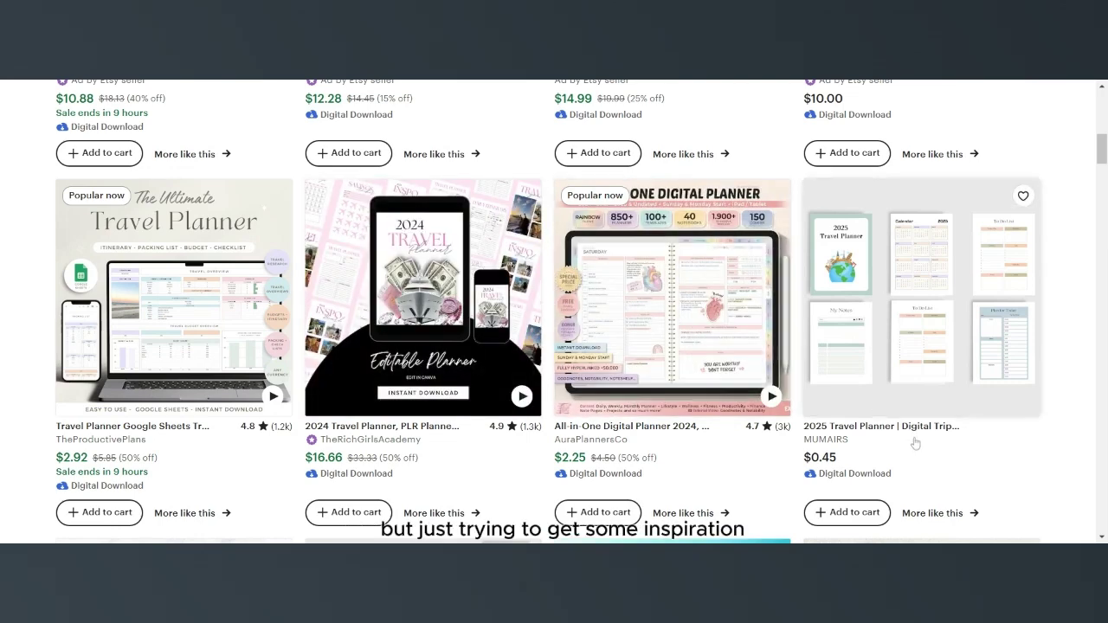
{"action": "scroll", "coordinate": [915, 452], "scroll_direction": "down", "scroll_amount": 1}
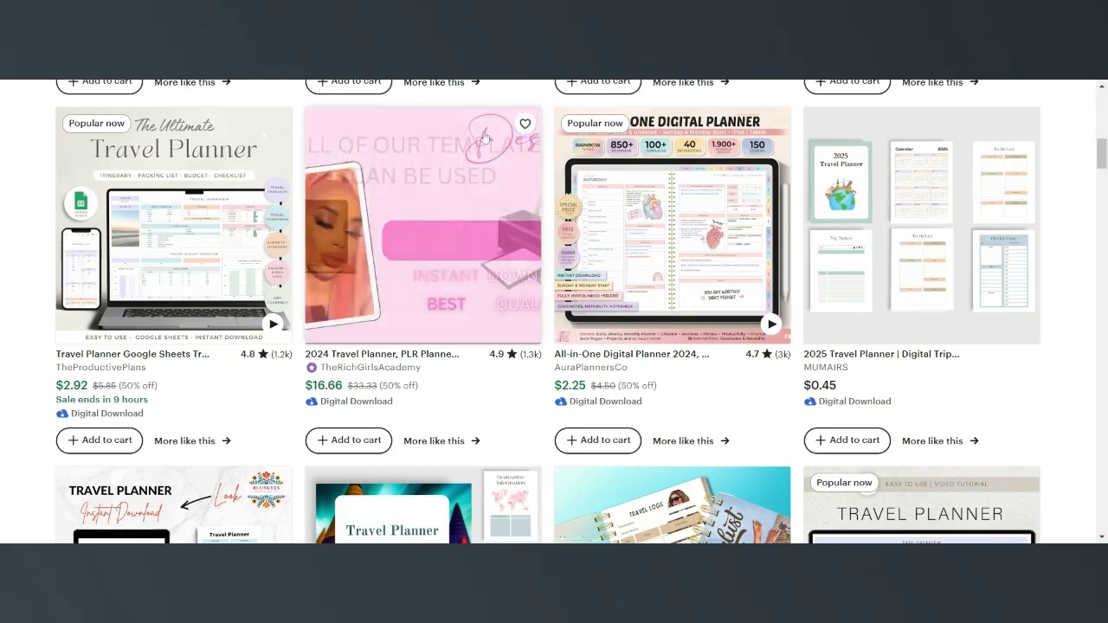
{"action": "scroll", "coordinate": [498, 250], "scroll_direction": "down", "scroll_amount": 1}
{"action": "scroll", "coordinate": [498, 251], "scroll_direction": "down", "scroll_amount": 1}
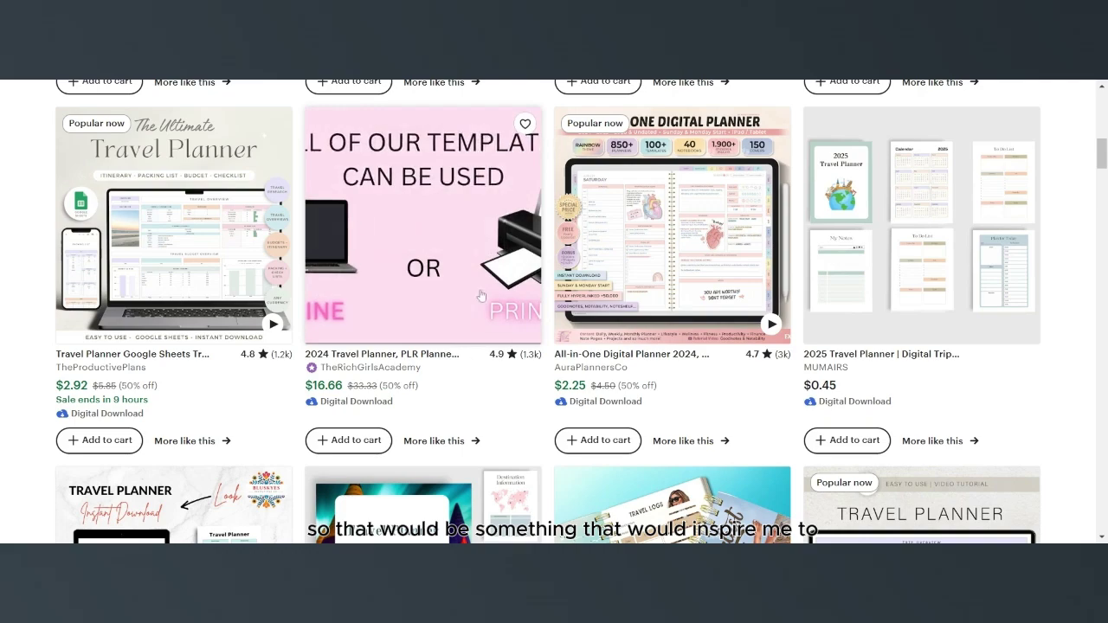
Step: Browse the listings further down the results, comparing cover imagery, titles and page layouts for more design ideas
{"action": "scroll", "coordinate": [478, 403], "scroll_direction": "down", "scroll_amount": 3}
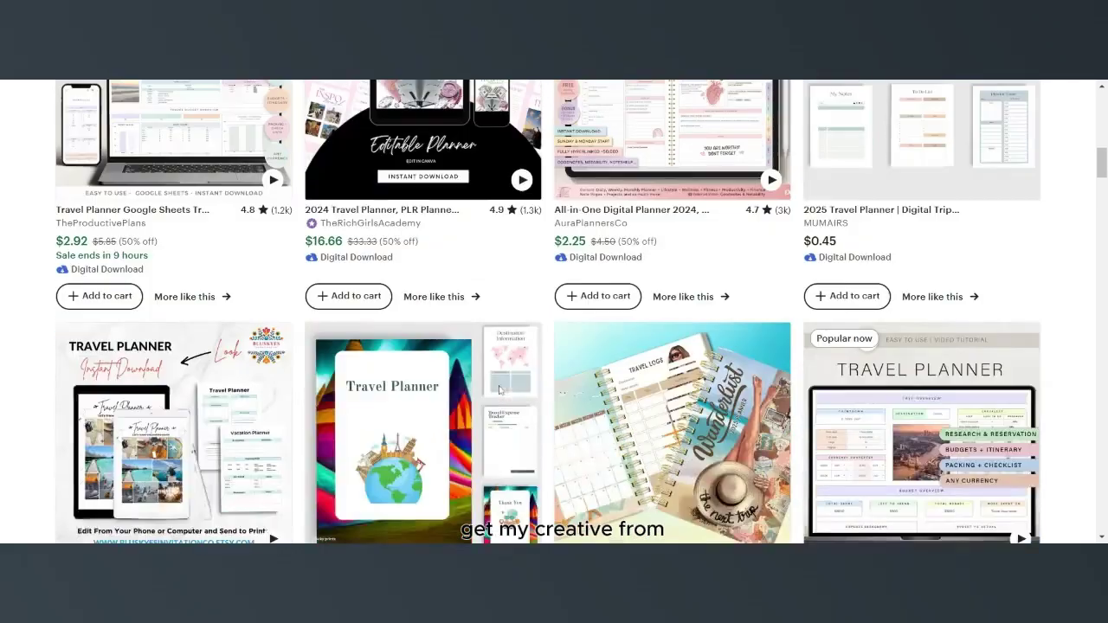
{"action": "scroll", "coordinate": [498, 386], "scroll_direction": "down", "scroll_amount": 2}
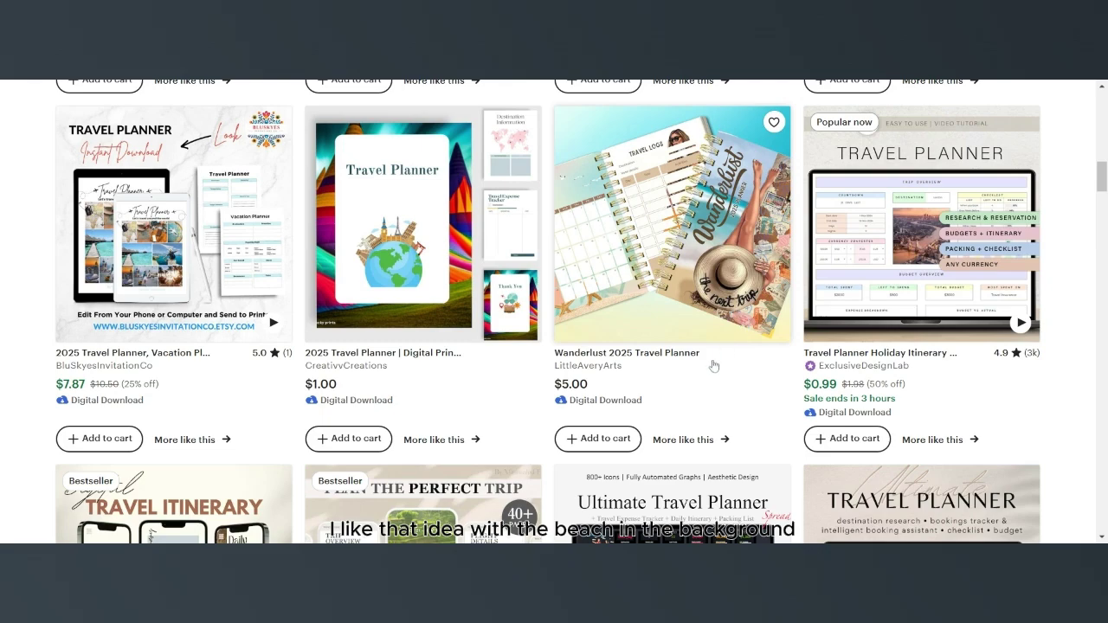
{"action": "scroll", "coordinate": [723, 379], "scroll_direction": "down", "scroll_amount": 1}
{"action": "scroll", "coordinate": [724, 379], "scroll_direction": "down", "scroll_amount": 4}
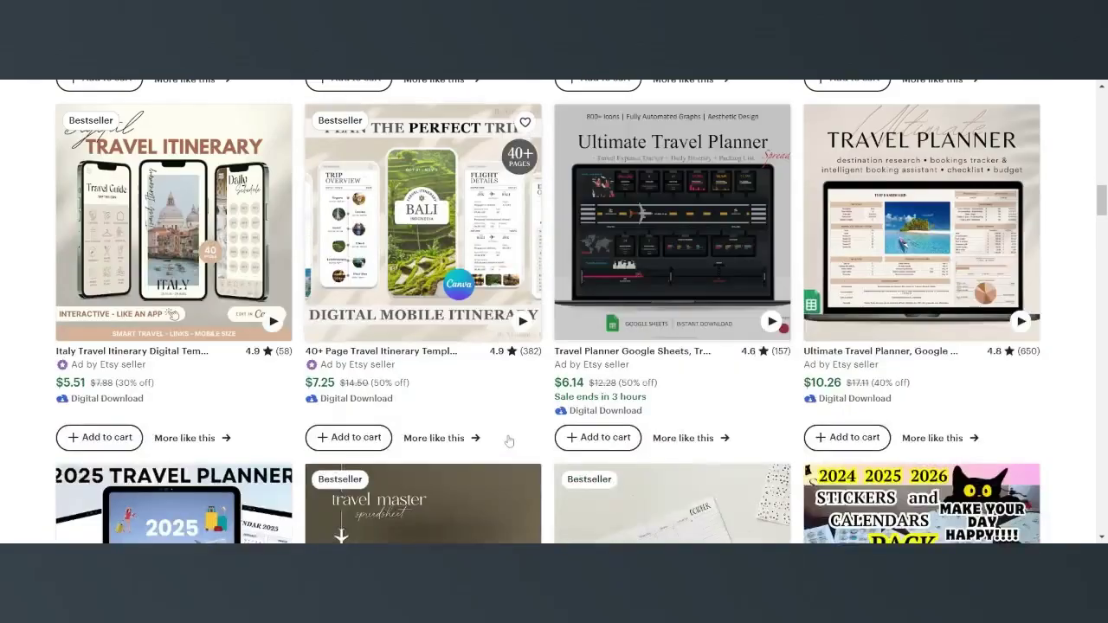
{"action": "scroll", "coordinate": [508, 445], "scroll_direction": "down", "scroll_amount": 3}
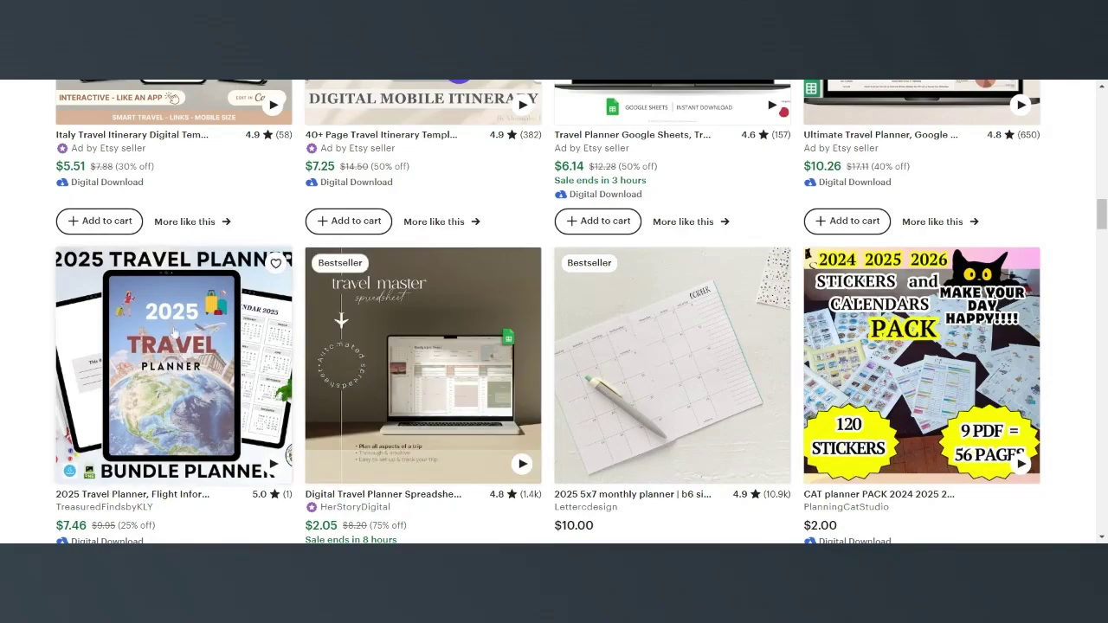
{"action": "scroll", "coordinate": [248, 422], "scroll_direction": "down", "scroll_amount": 1}
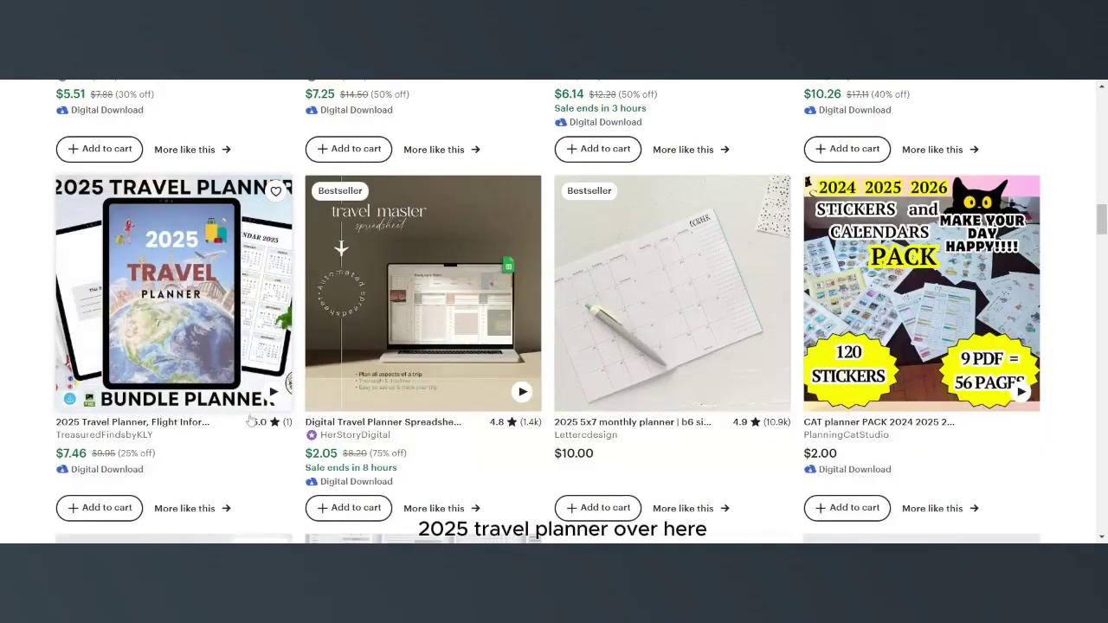
{"action": "scroll", "coordinate": [246, 421], "scroll_direction": "down", "scroll_amount": 6}
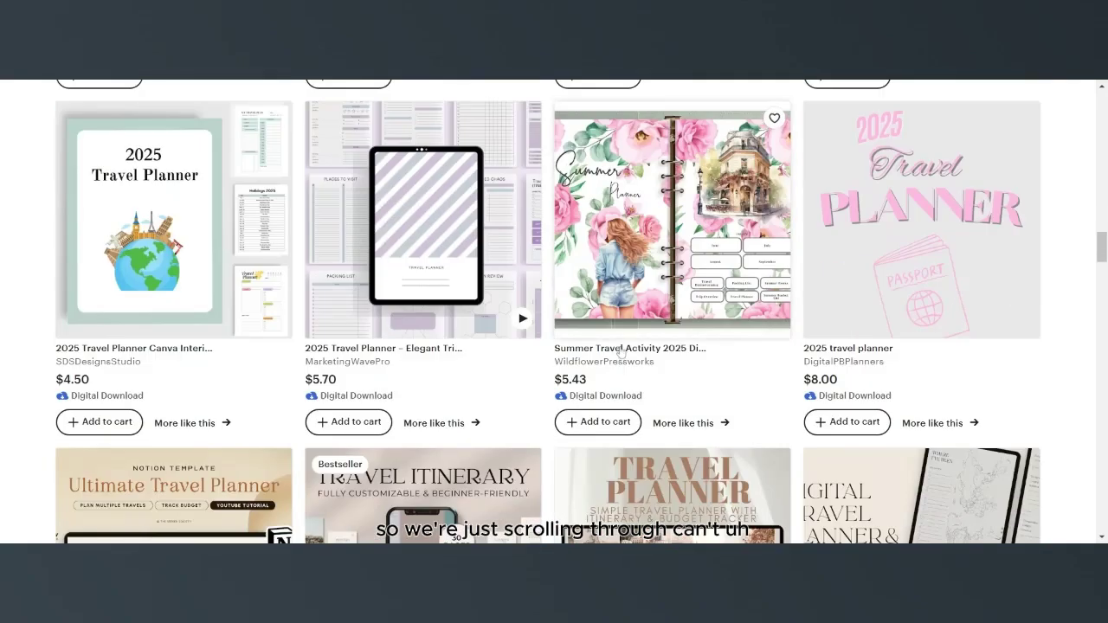
{"action": "scroll", "coordinate": [619, 350], "scroll_direction": "down", "scroll_amount": 2}
{"action": "scroll", "coordinate": [619, 350], "scroll_direction": "down", "scroll_amount": 7}
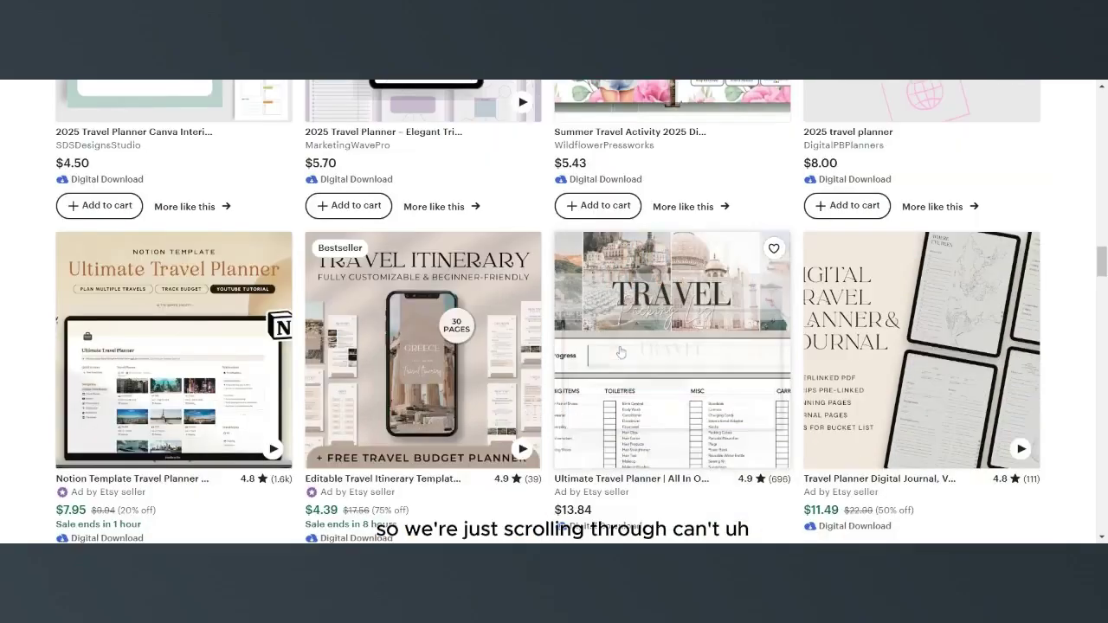
{"action": "scroll", "coordinate": [619, 351], "scroll_direction": "down", "scroll_amount": 7}
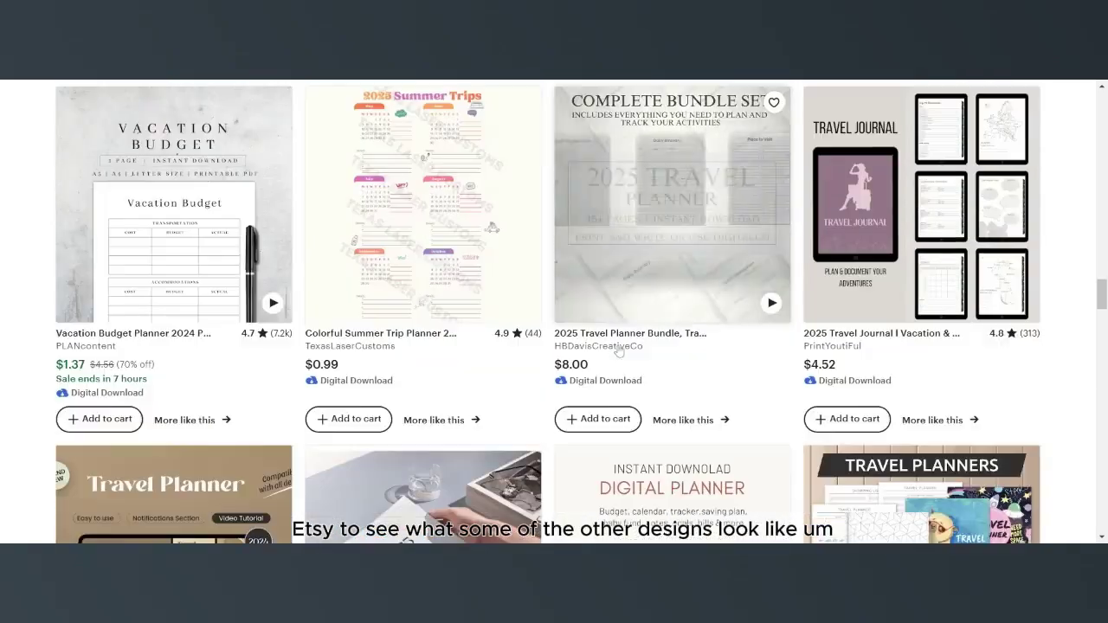
{"action": "scroll", "coordinate": [619, 350], "scroll_direction": "down", "scroll_amount": 4}
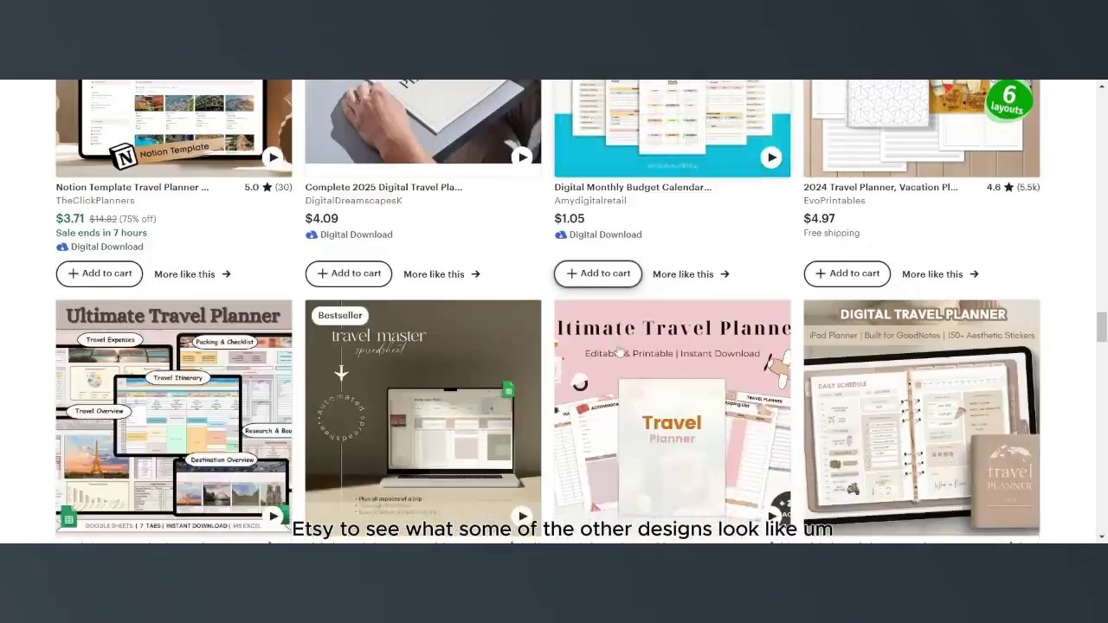
{"action": "scroll", "coordinate": [618, 349], "scroll_direction": "down", "scroll_amount": 7}
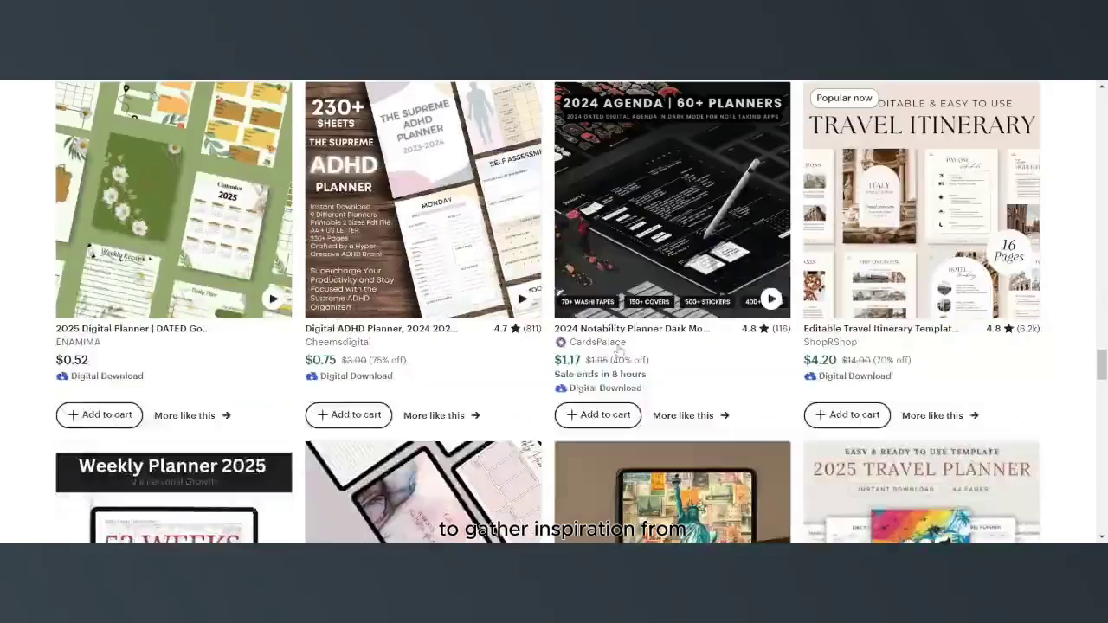
Step: Review the remaining travel planner listings down to the end of the first results page for cover and layout ideas
{"action": "scroll", "coordinate": [617, 350], "scroll_direction": "down", "scroll_amount": 4}
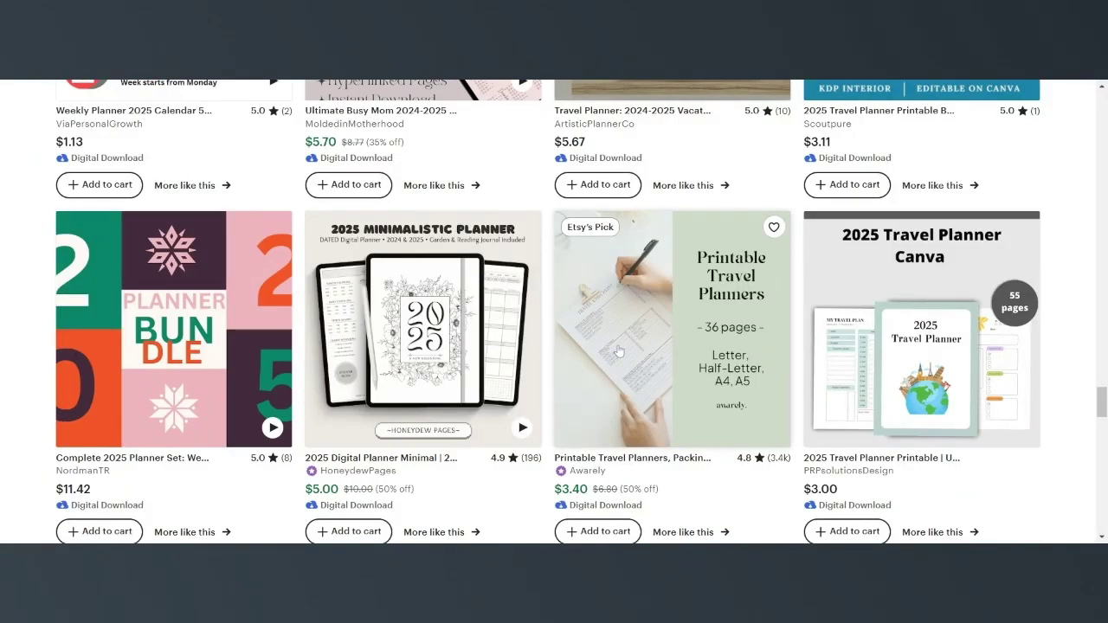
{"action": "scroll", "coordinate": [618, 350], "scroll_direction": "down", "scroll_amount": 9}
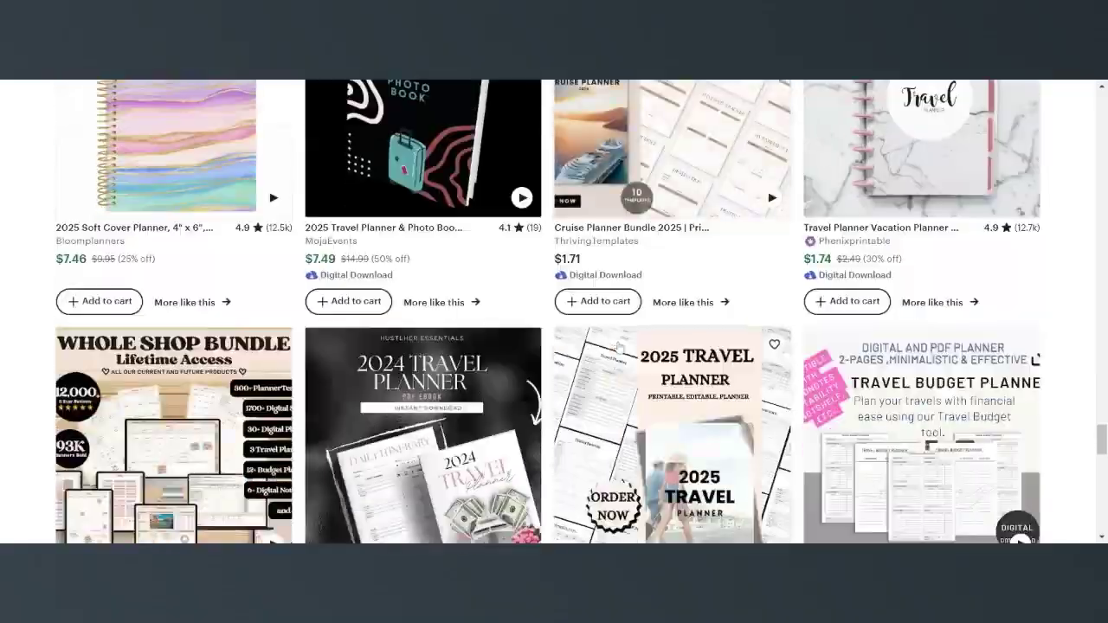
{"action": "scroll", "coordinate": [618, 347], "scroll_direction": "down", "scroll_amount": 4}
{"action": "scroll", "coordinate": [618, 347], "scroll_direction": "down", "scroll_amount": 6}
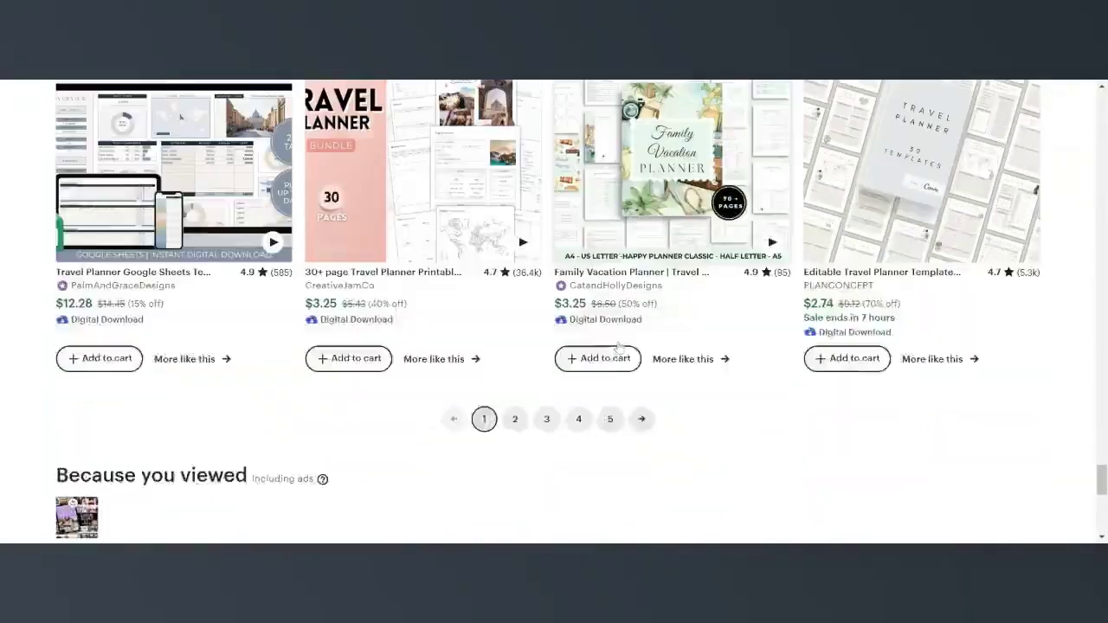
{"action": "scroll", "coordinate": [614, 345], "scroll_direction": "up", "scroll_amount": 3}
{"action": "scroll", "coordinate": [614, 344], "scroll_direction": "up", "scroll_amount": 3}
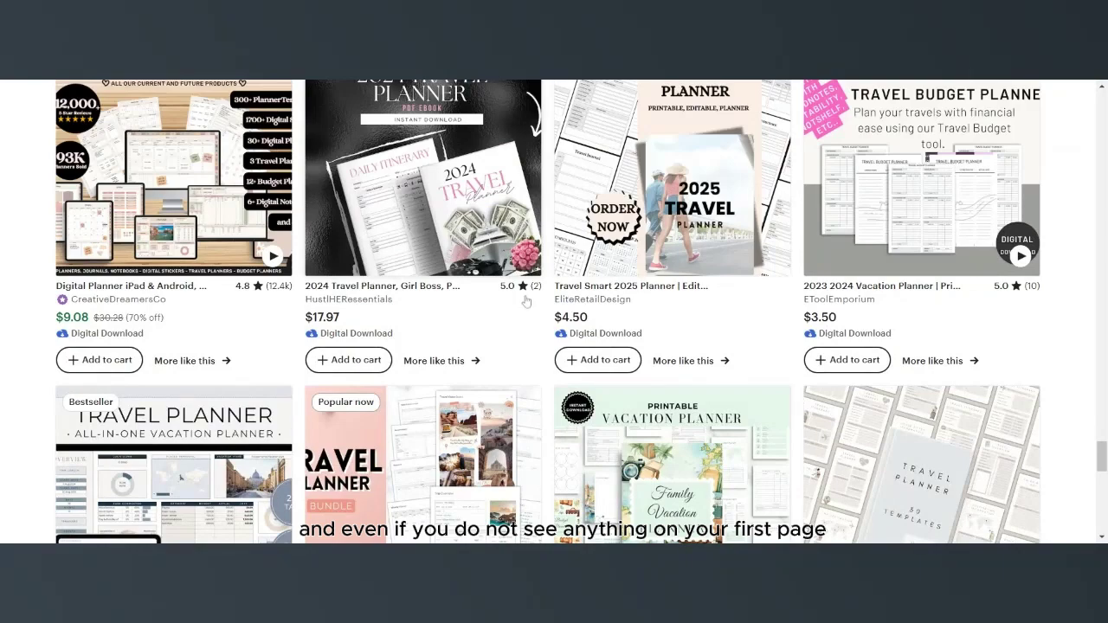
{"action": "scroll", "coordinate": [525, 299], "scroll_direction": "down", "scroll_amount": 5}
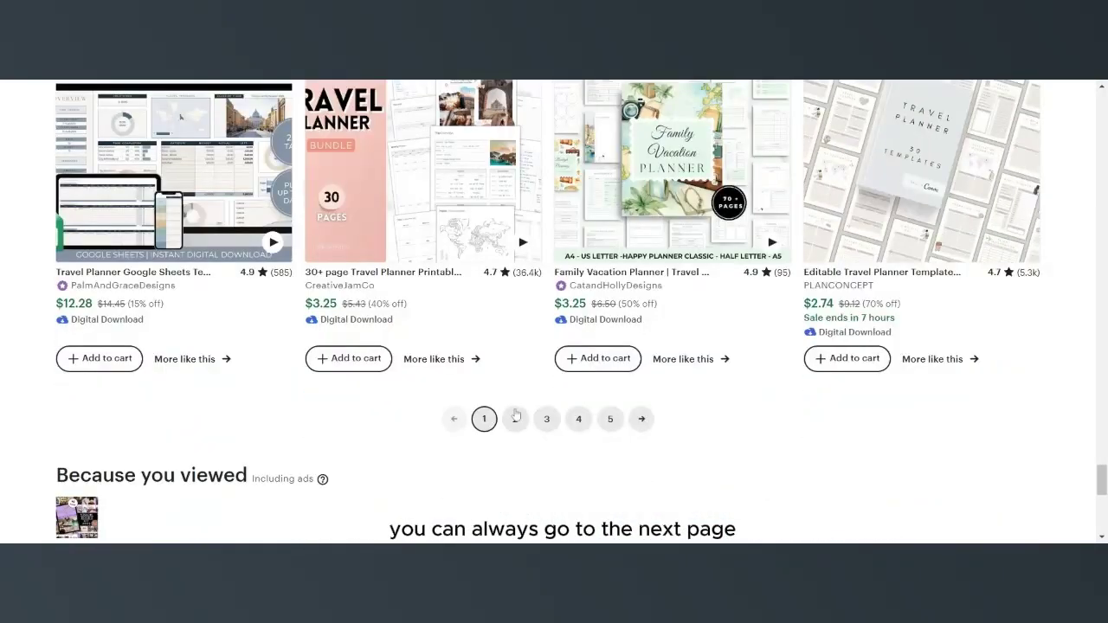
Step: Open the second page of travel planner results and compare the cover designs and formats of its listings
{"action": "left_click", "coordinate": [516, 418]}
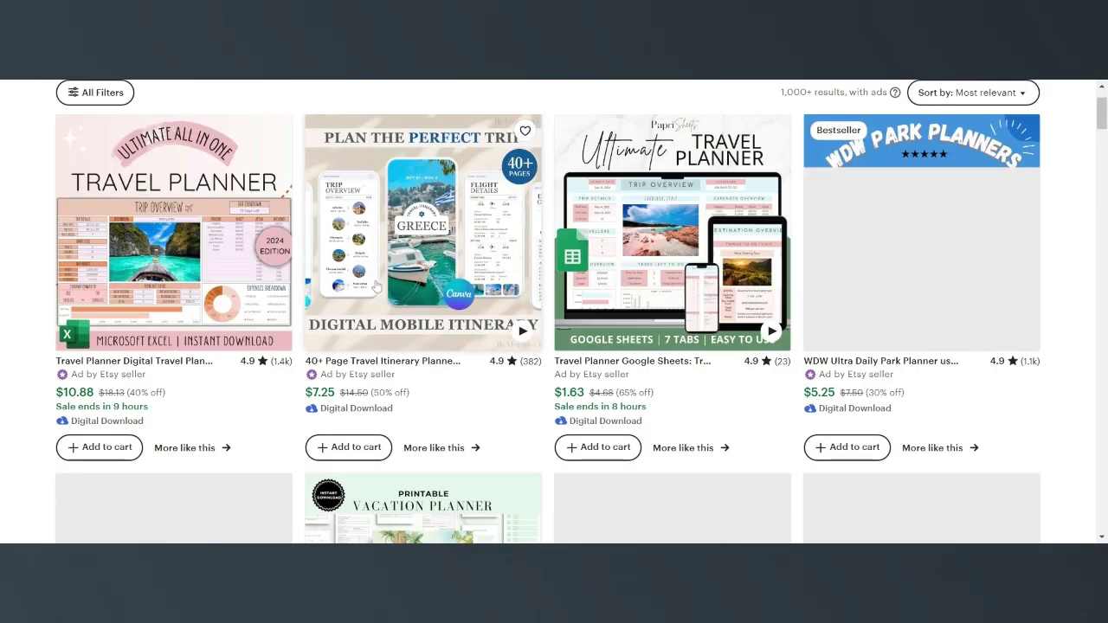
{"action": "scroll", "coordinate": [400, 319], "scroll_direction": "down", "scroll_amount": 3}
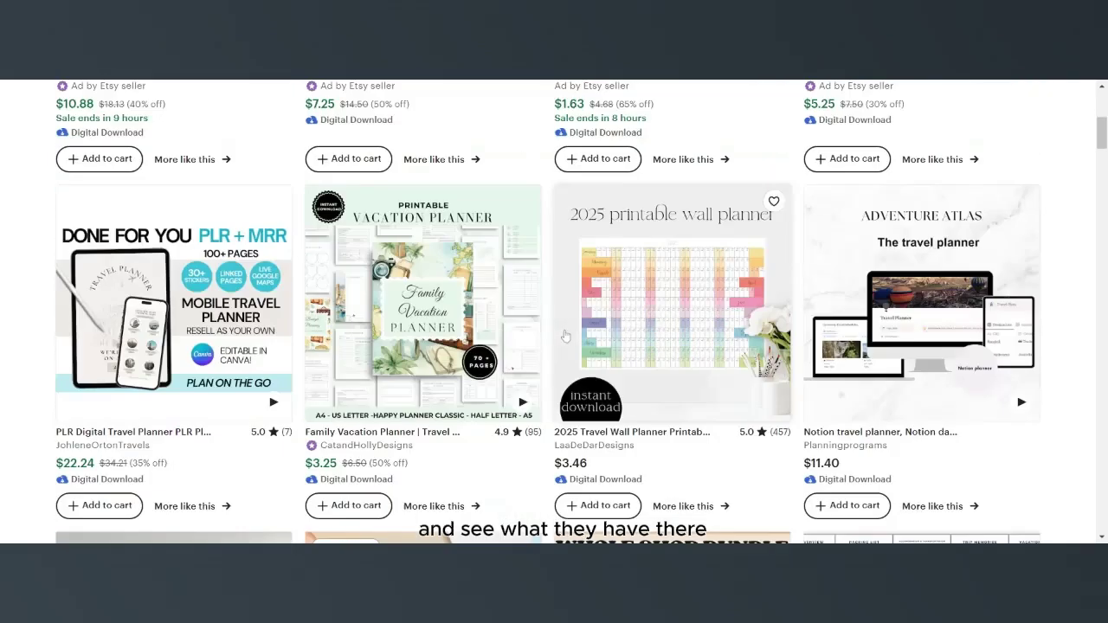
{"action": "scroll", "coordinate": [449, 342], "scroll_direction": "down", "scroll_amount": 5}
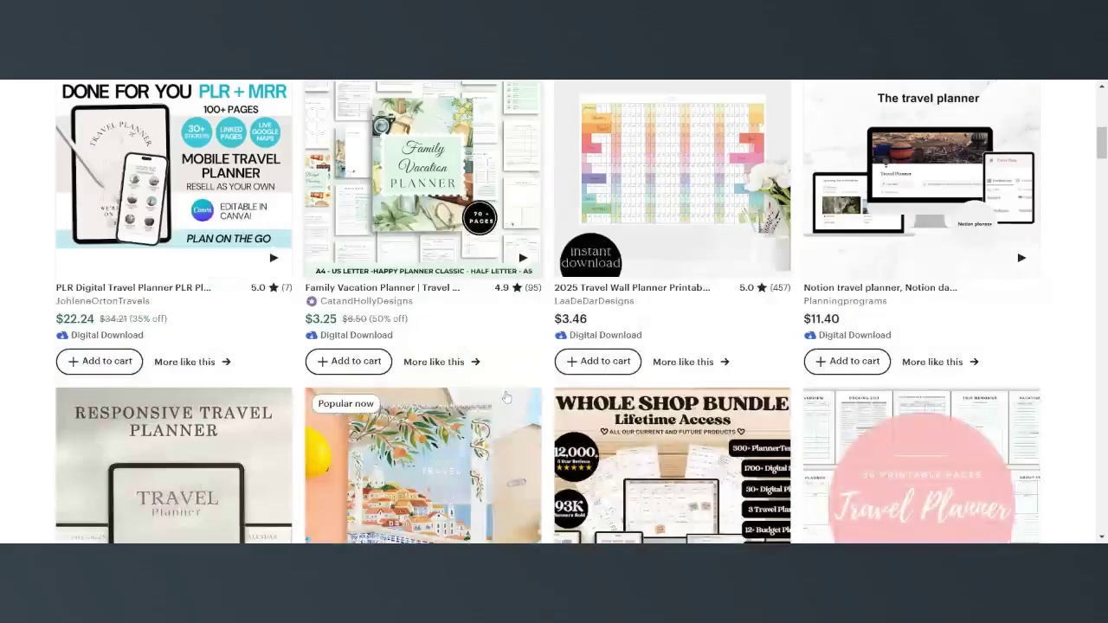
{"action": "scroll", "coordinate": [508, 395], "scroll_direction": "down", "scroll_amount": 10}
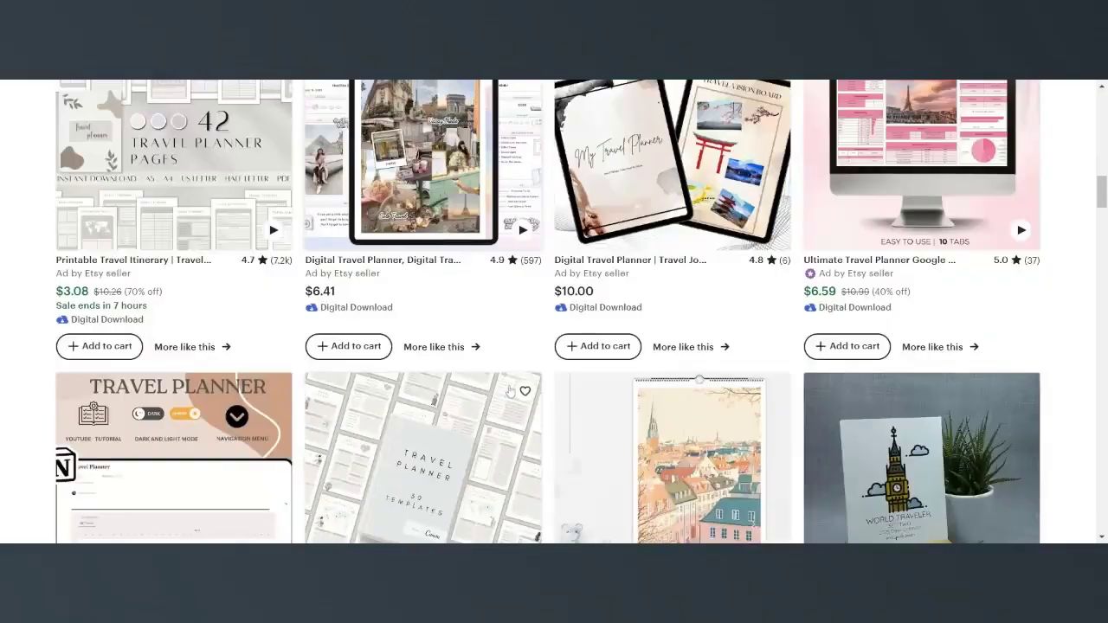
{"action": "scroll", "coordinate": [510, 386], "scroll_direction": "down", "scroll_amount": 2}
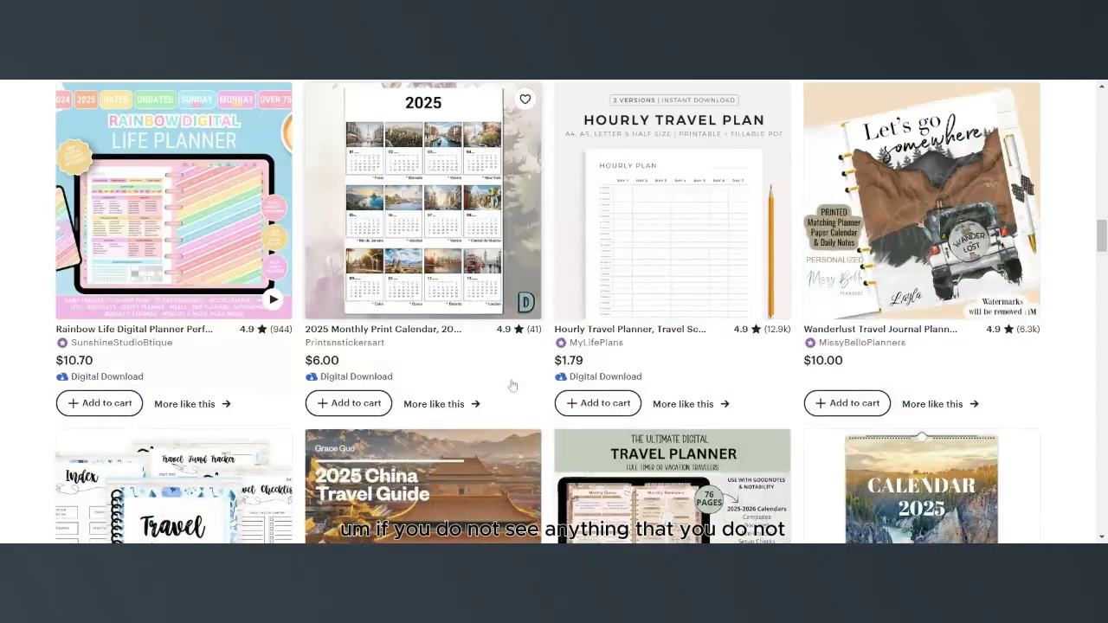
{"action": "scroll", "coordinate": [510, 386], "scroll_direction": "down", "scroll_amount": 1}
{"action": "scroll", "coordinate": [514, 388], "scroll_direction": "down", "scroll_amount": 1}
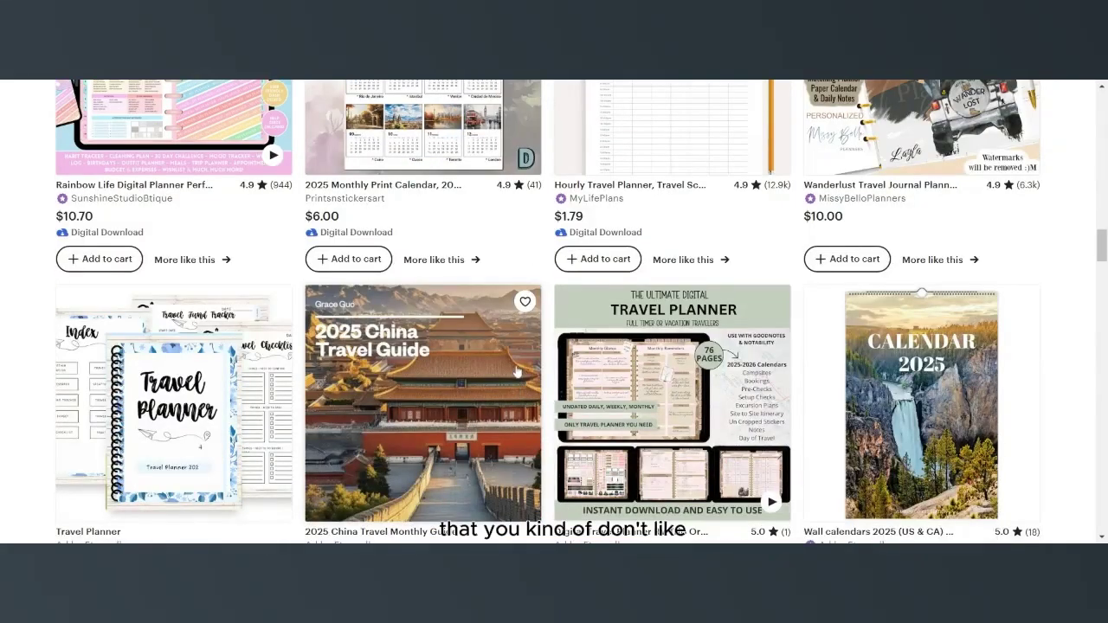
{"action": "scroll", "coordinate": [517, 370], "scroll_direction": "down", "scroll_amount": 1}
Step: Return to the top of the results and search the marketplace for "2025 planners"
{"action": "scroll", "coordinate": [517, 374], "scroll_direction": "up", "scroll_amount": 20}
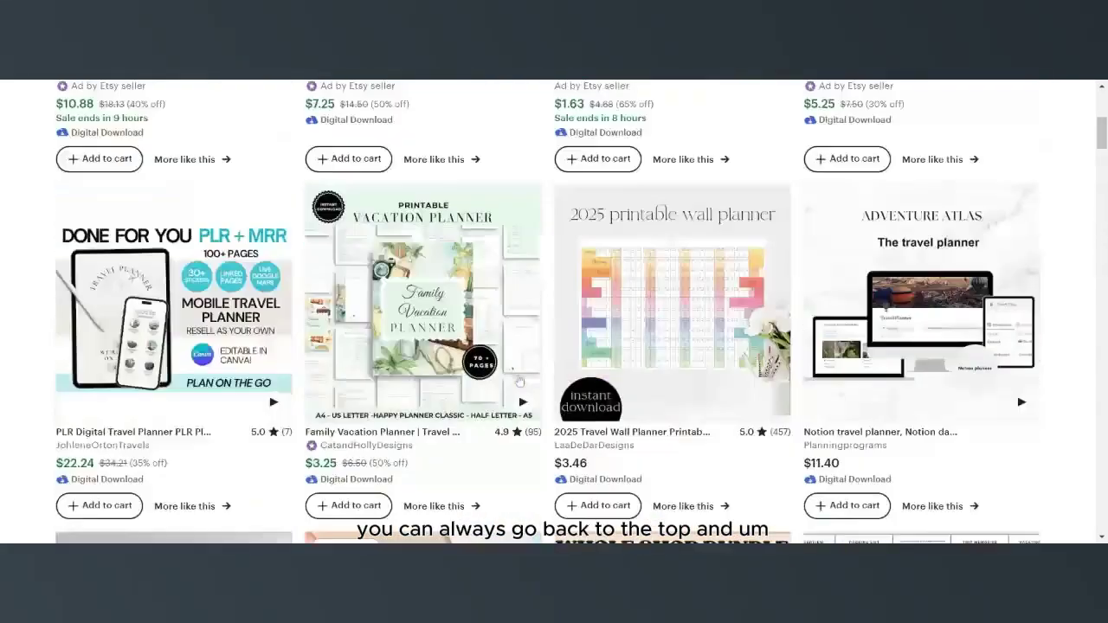
{"action": "scroll", "coordinate": [519, 381], "scroll_direction": "up", "scroll_amount": 4}
{"action": "left_click_drag", "start_coordinate": [345, 105], "coordinate": [238, 106]}
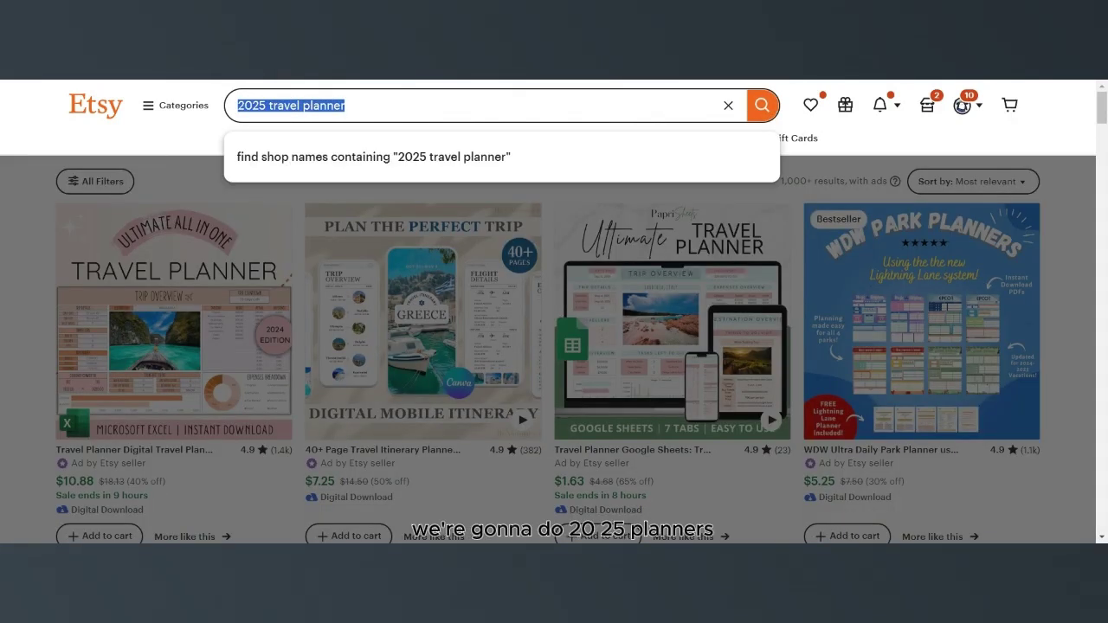
{"action": "type", "text": "2025 planners"}
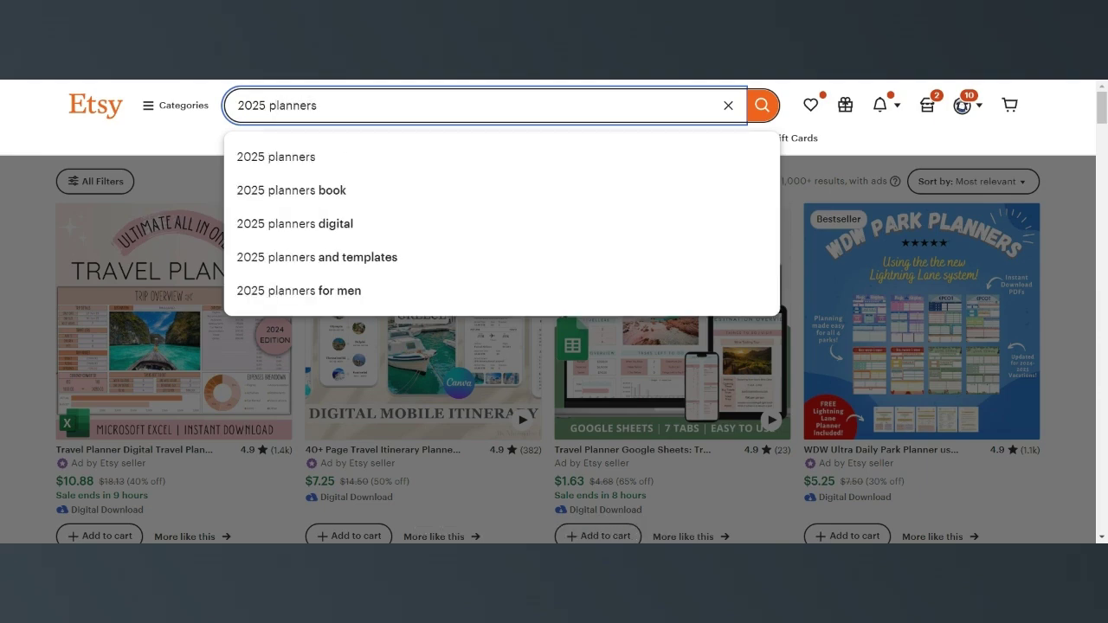
{"action": "key", "text": "Return"}
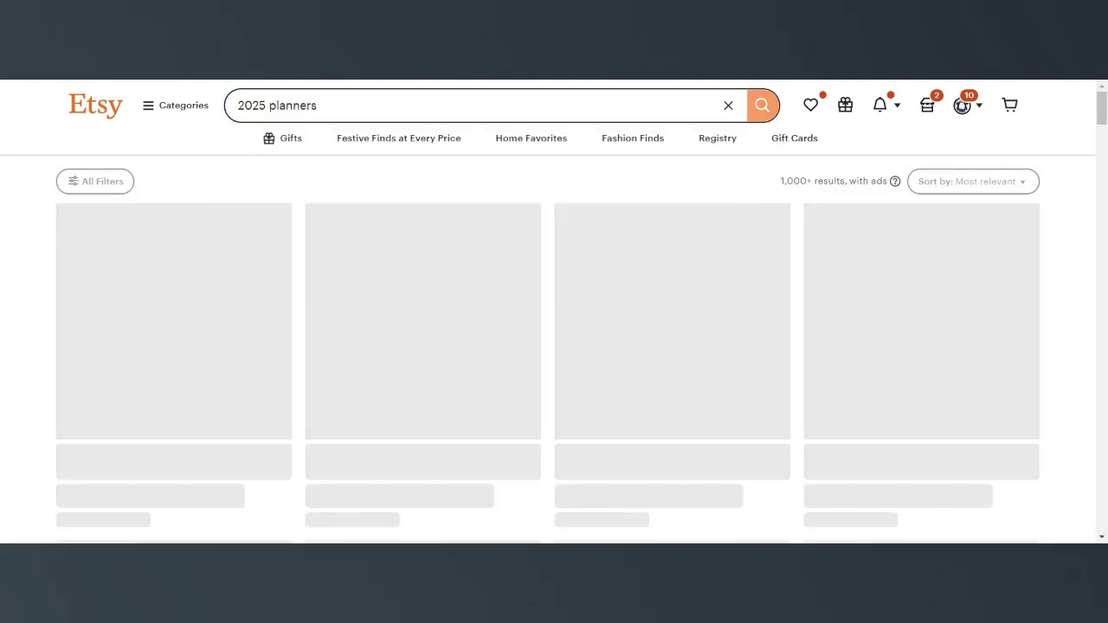
Step: Examine the general 2025 planner listings for cover styles, themes and imagery that could suit a travel planner brand
{"action": "scroll", "coordinate": [419, 379], "scroll_direction": "down", "scroll_amount": 3}
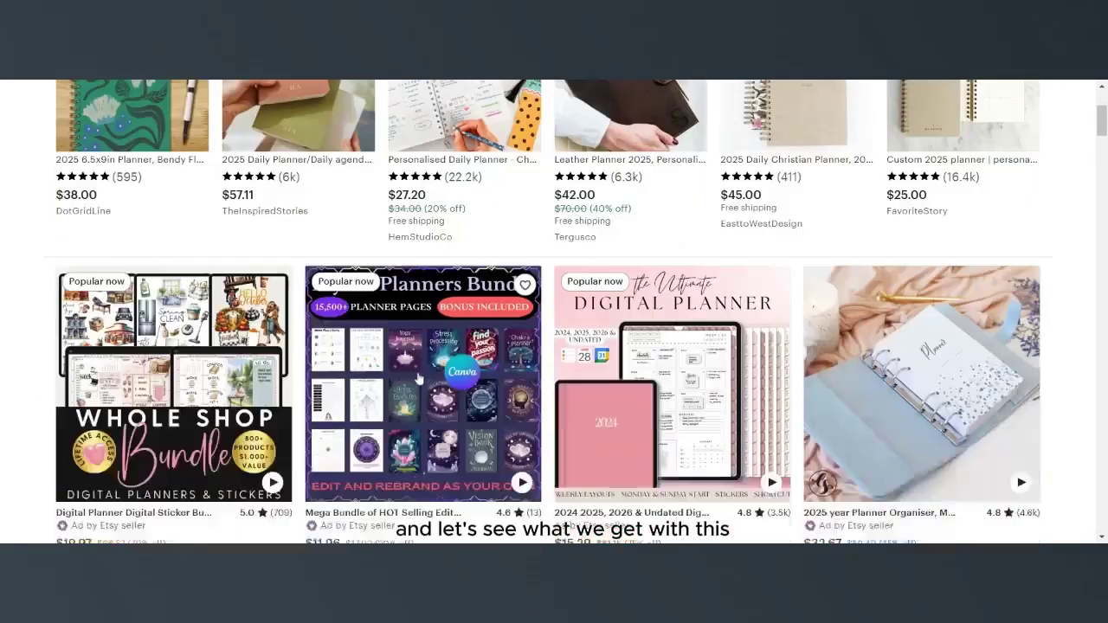
{"action": "scroll", "coordinate": [400, 413], "scroll_direction": "down", "scroll_amount": 1}
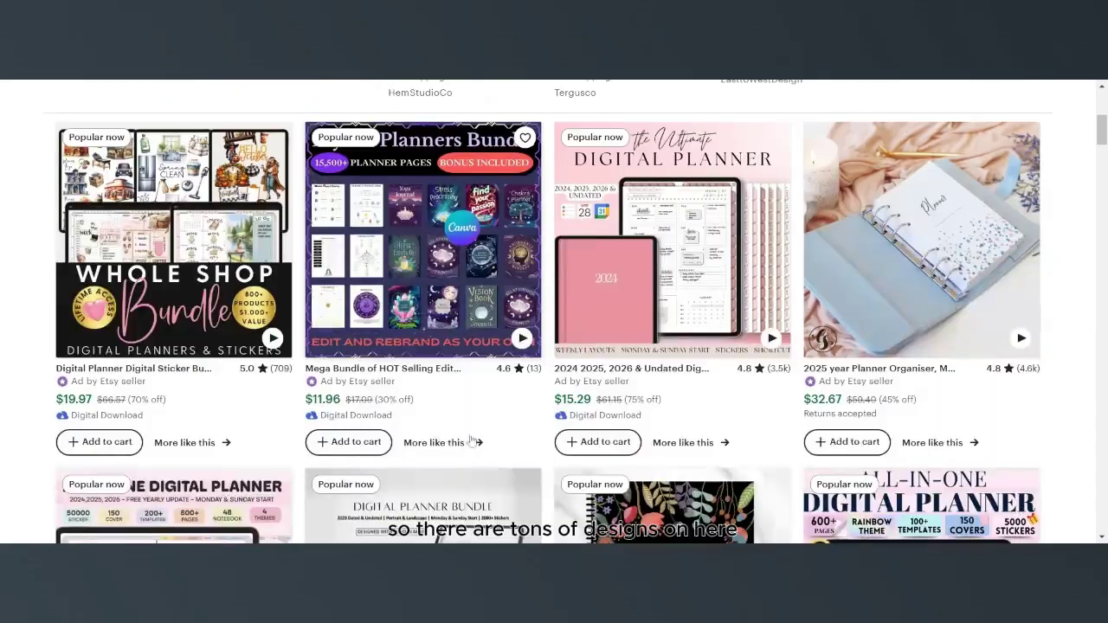
{"action": "scroll", "coordinate": [502, 389], "scroll_direction": "down", "scroll_amount": 5}
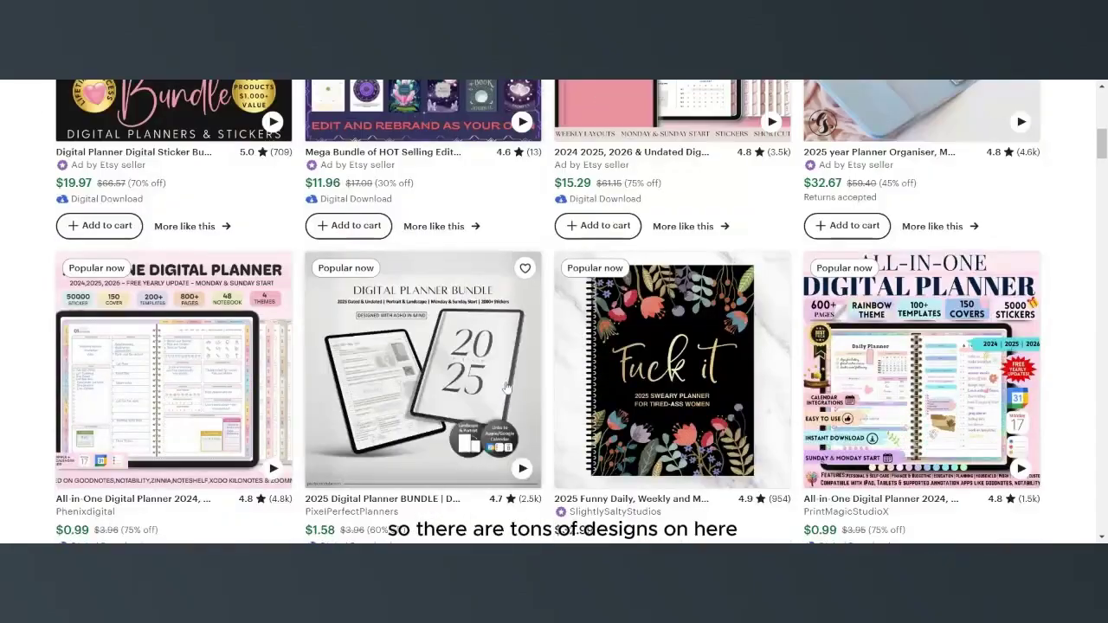
{"action": "scroll", "coordinate": [506, 387], "scroll_direction": "down", "scroll_amount": 3}
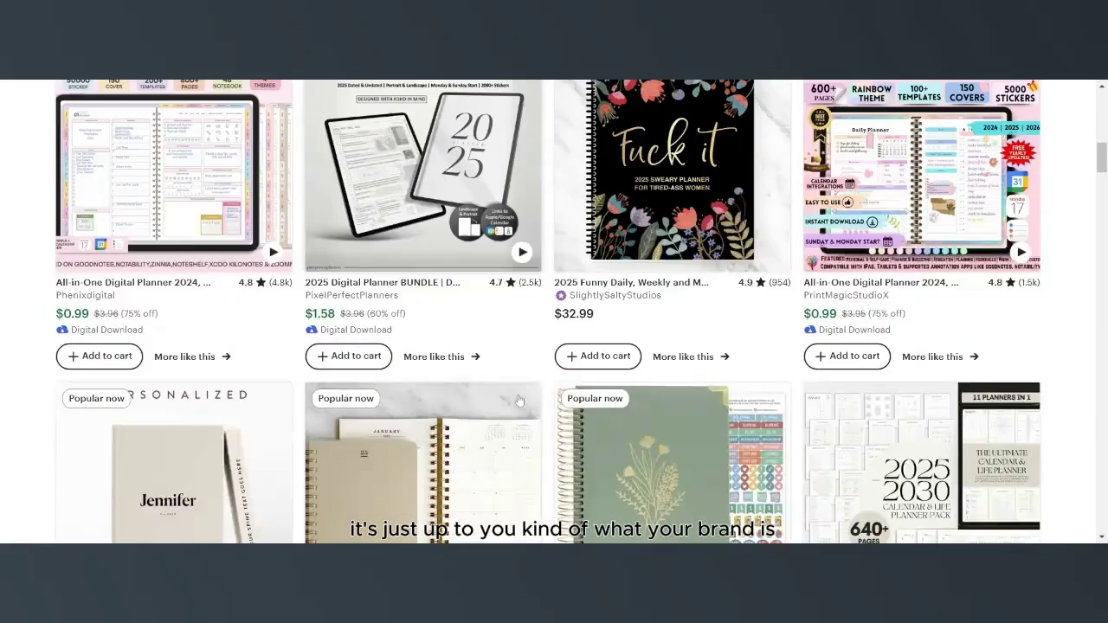
{"action": "scroll", "coordinate": [518, 398], "scroll_direction": "down", "scroll_amount": 7}
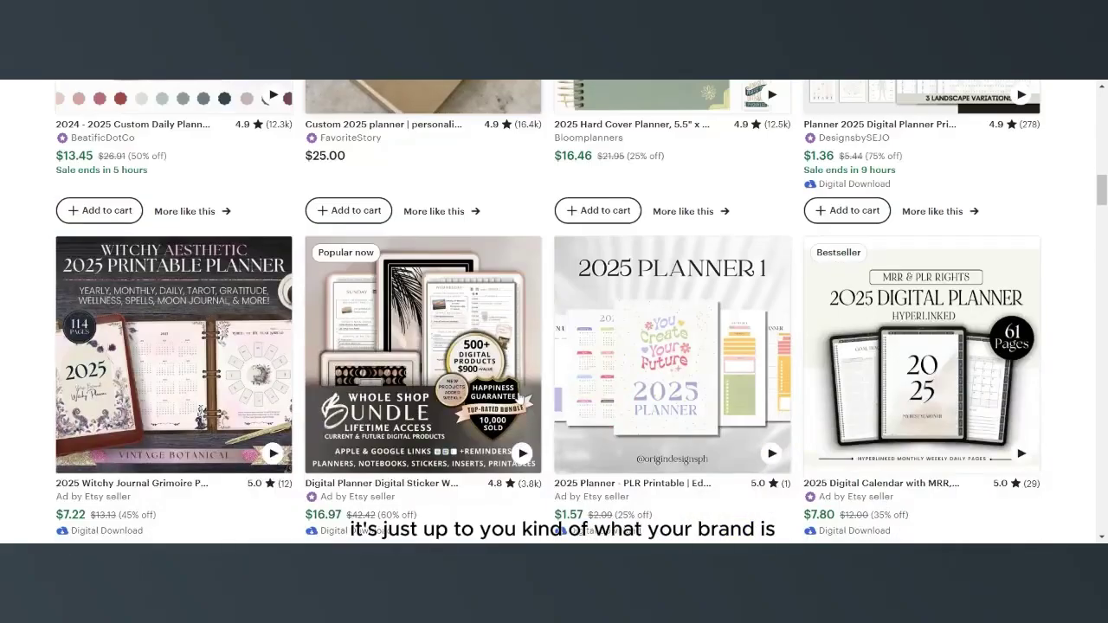
{"action": "scroll", "coordinate": [518, 399], "scroll_direction": "down", "scroll_amount": 7}
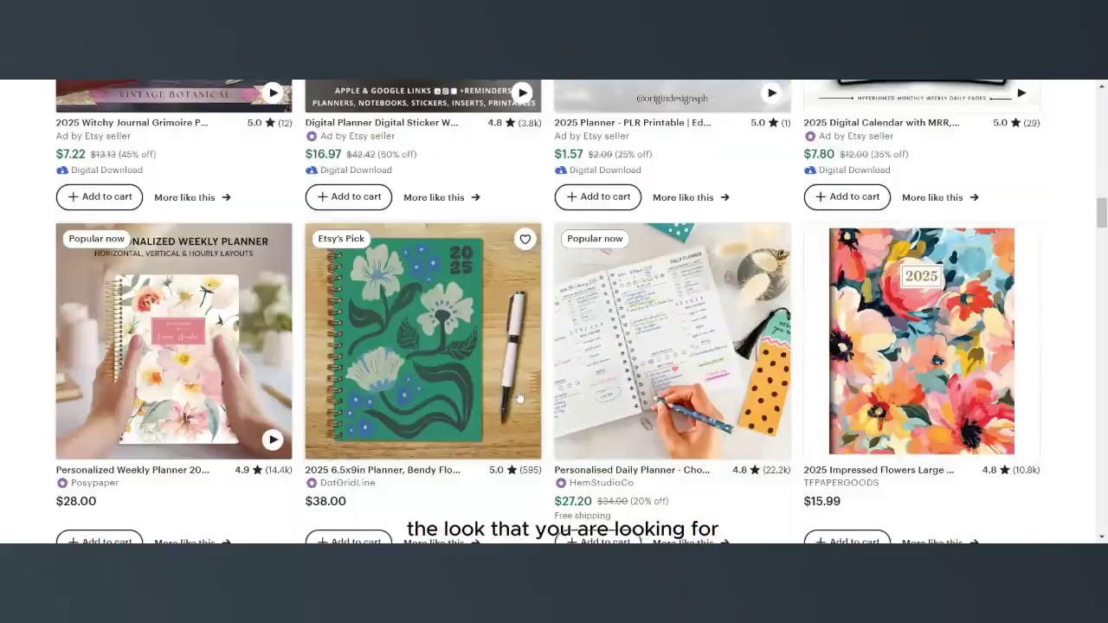
{"action": "scroll", "coordinate": [518, 396], "scroll_direction": "down", "scroll_amount": 4}
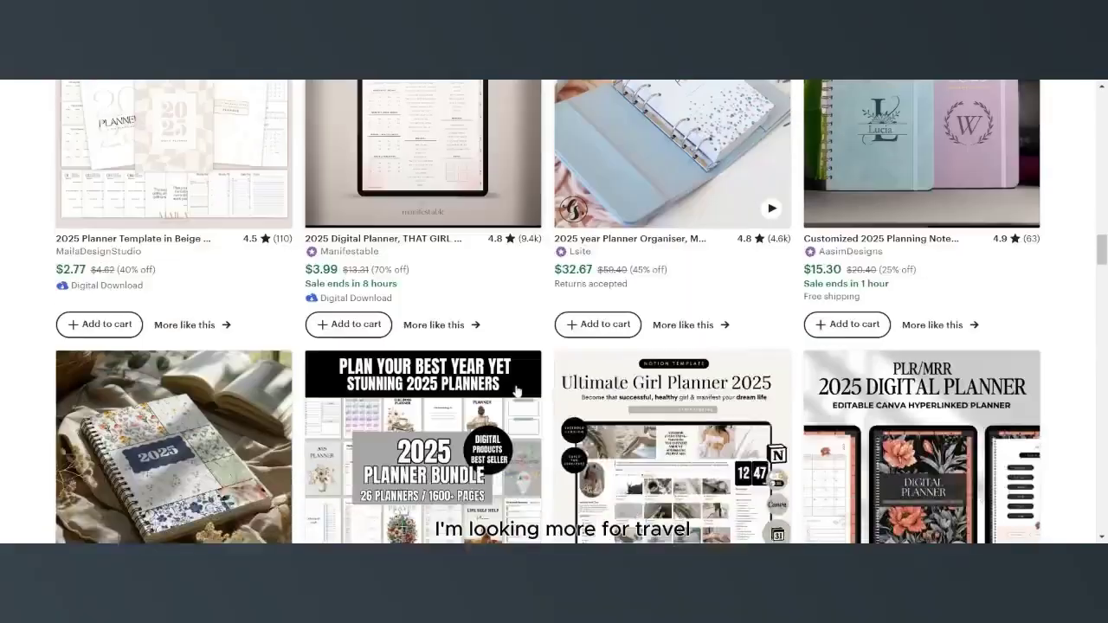
{"action": "scroll", "coordinate": [516, 391], "scroll_direction": "down", "scroll_amount": 9}
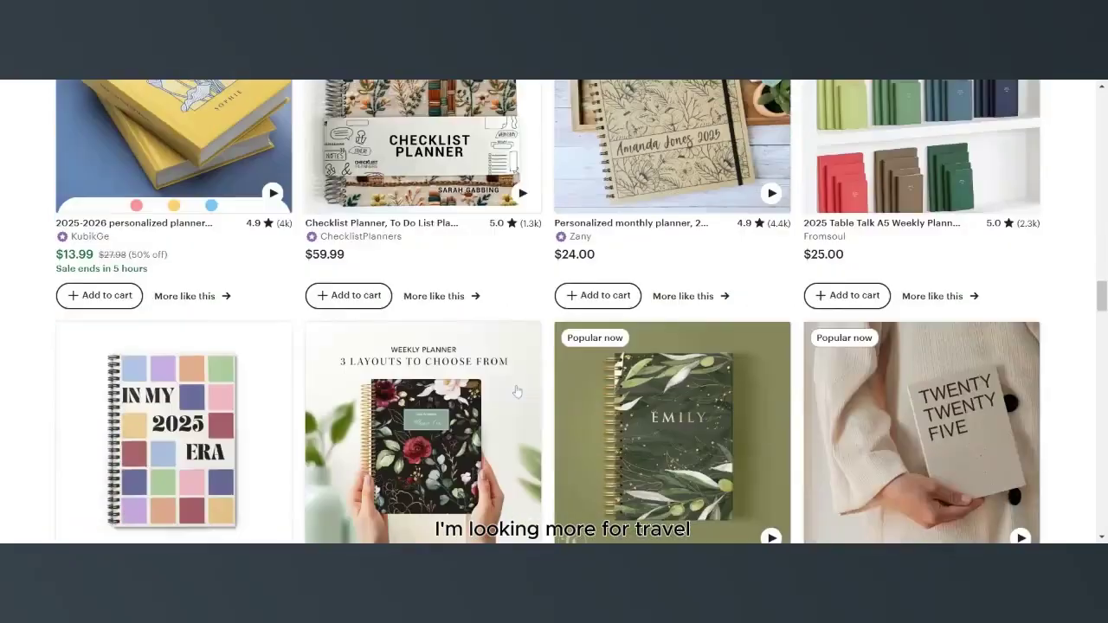
{"action": "scroll", "coordinate": [517, 391], "scroll_direction": "down", "scroll_amount": 5}
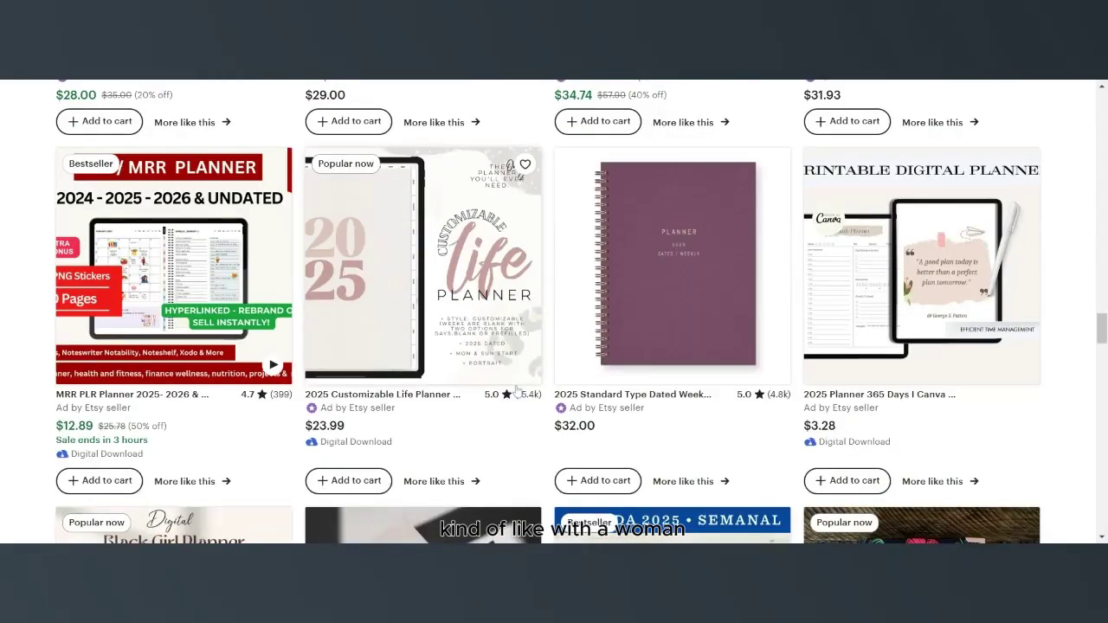
{"action": "scroll", "coordinate": [516, 391], "scroll_direction": "down", "scroll_amount": 2}
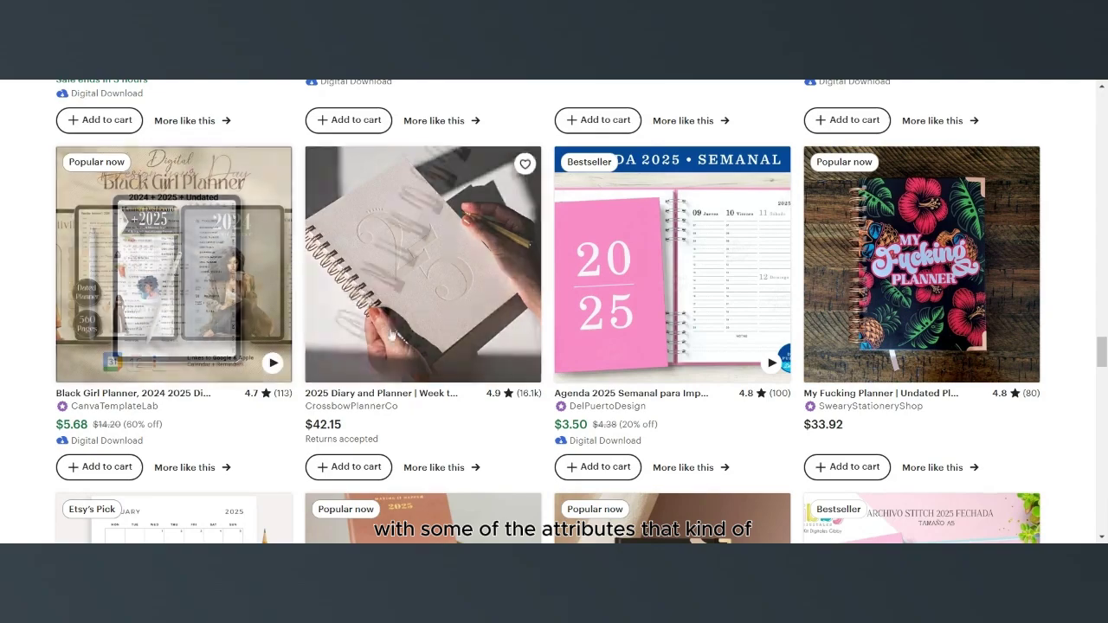
{"action": "scroll", "coordinate": [392, 325], "scroll_direction": "down", "scroll_amount": 8}
{"action": "scroll", "coordinate": [479, 394], "scroll_direction": "down", "scroll_amount": 9}
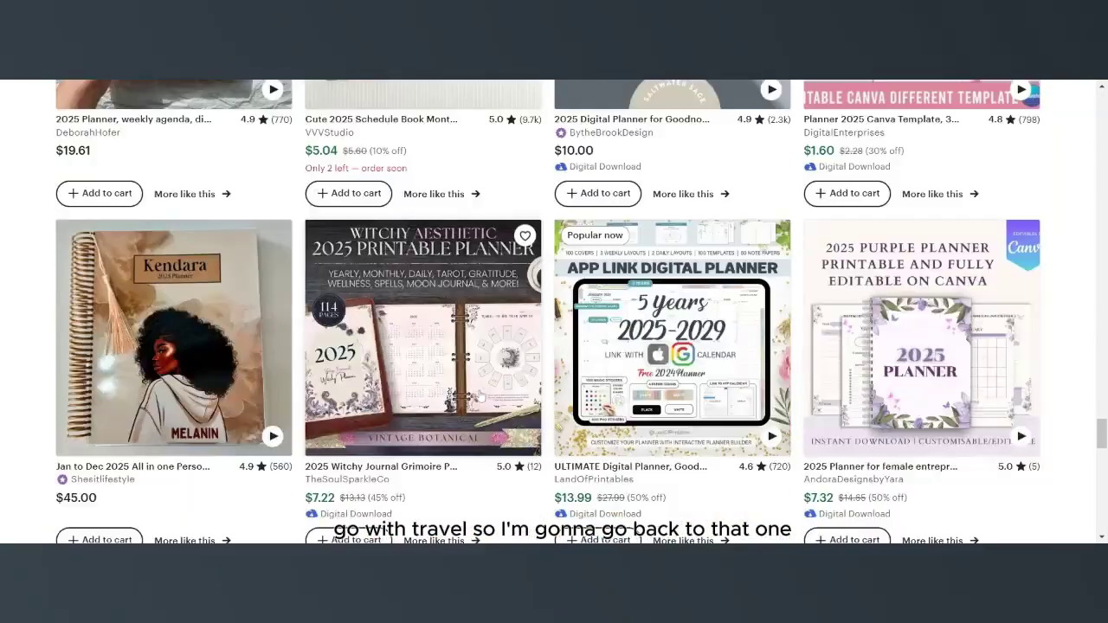
Step: Go back to the top of the results and change the search to "2025 travel planners"
{"action": "scroll", "coordinate": [479, 396], "scroll_direction": "up", "scroll_amount": 8}
{"action": "scroll", "coordinate": [553, 311], "scroll_direction": "up", "scroll_amount": 15}
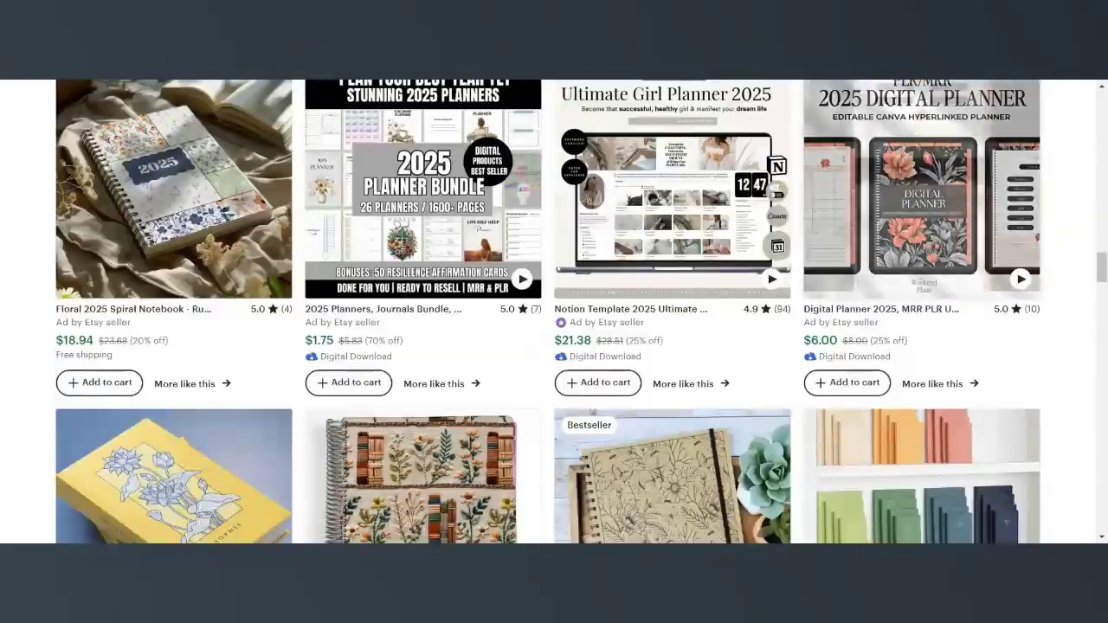
{"action": "scroll", "coordinate": [553, 311], "scroll_direction": "up", "scroll_amount": 10}
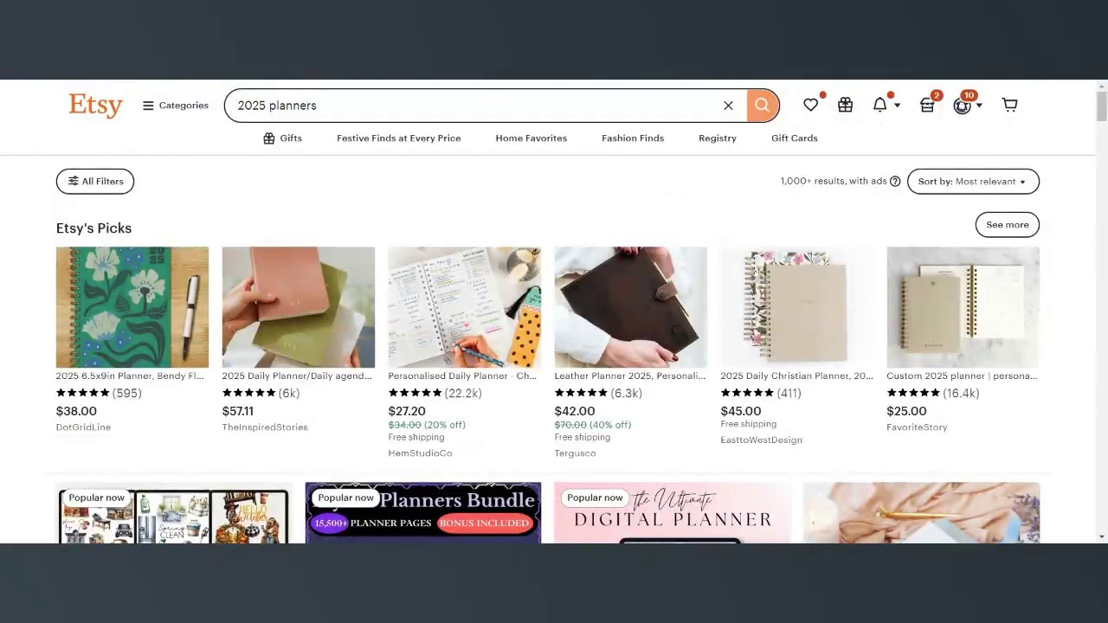
{"action": "left_click", "coordinate": [270, 105]}
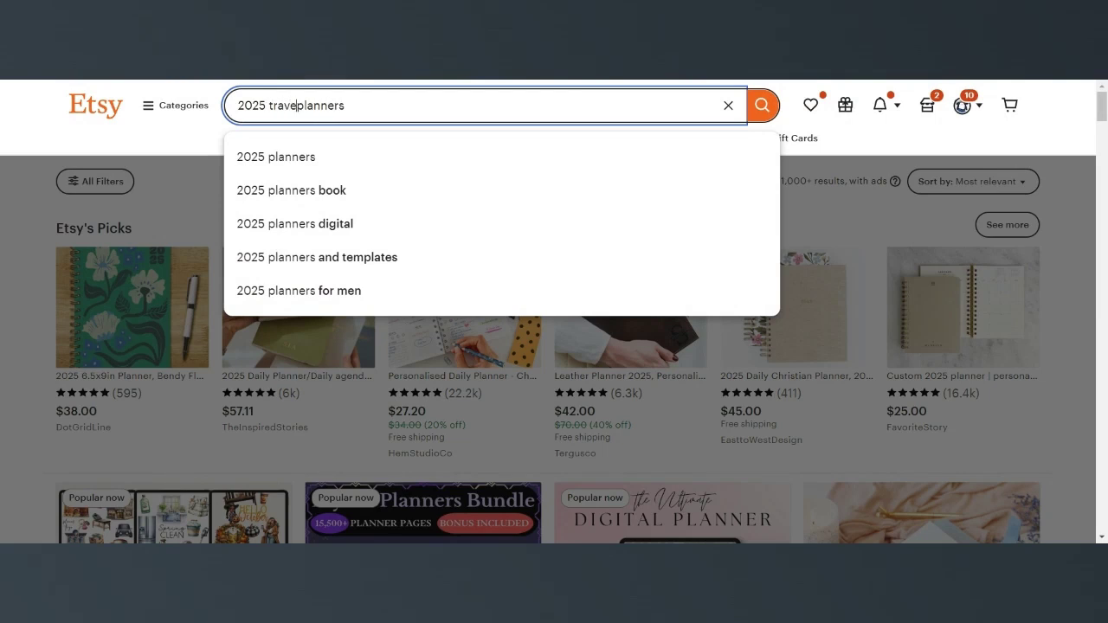
{"action": "key", "text": "Return"}
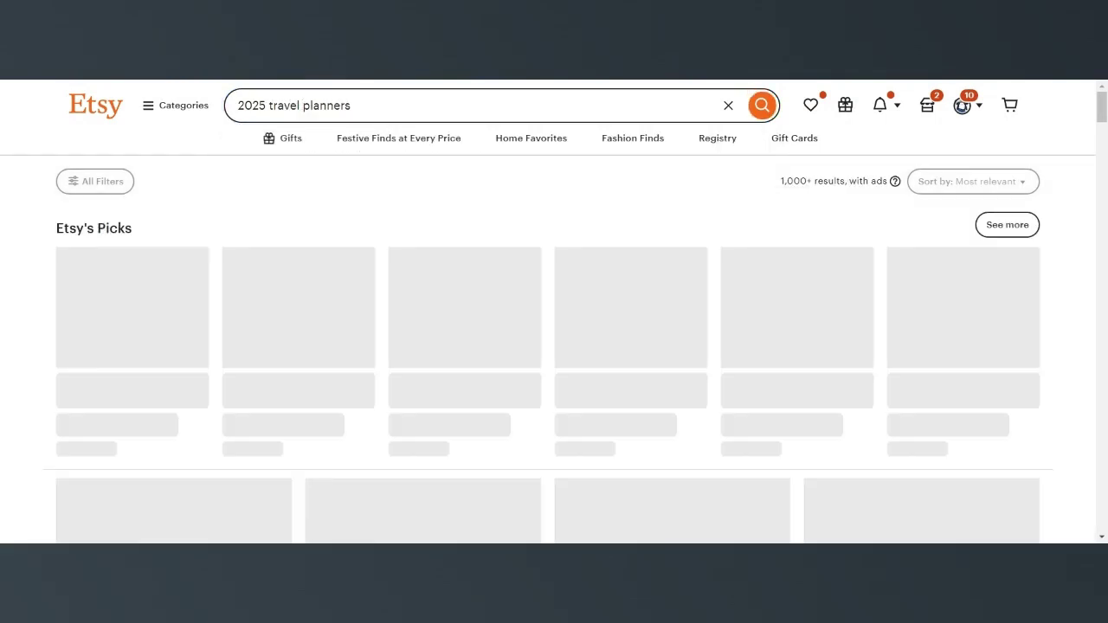
Step: Browse the "2025 travel planners" listings for cover artwork featuring women and travel motifs
{"action": "scroll", "coordinate": [390, 340], "scroll_direction": "down", "scroll_amount": 10}
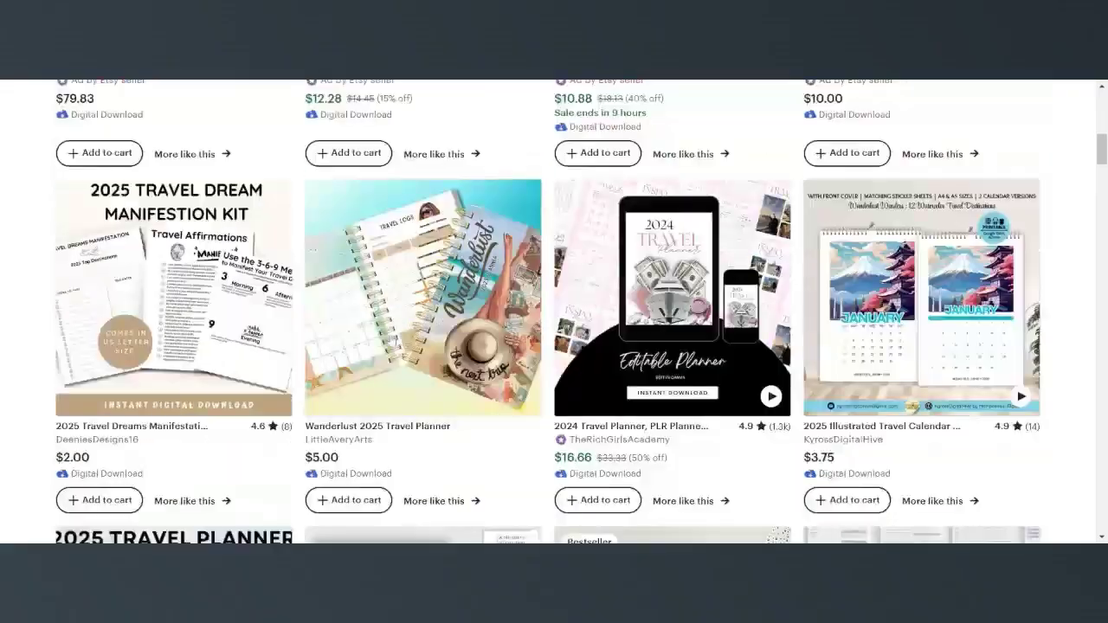
{"action": "scroll", "coordinate": [391, 340], "scroll_direction": "down", "scroll_amount": 9}
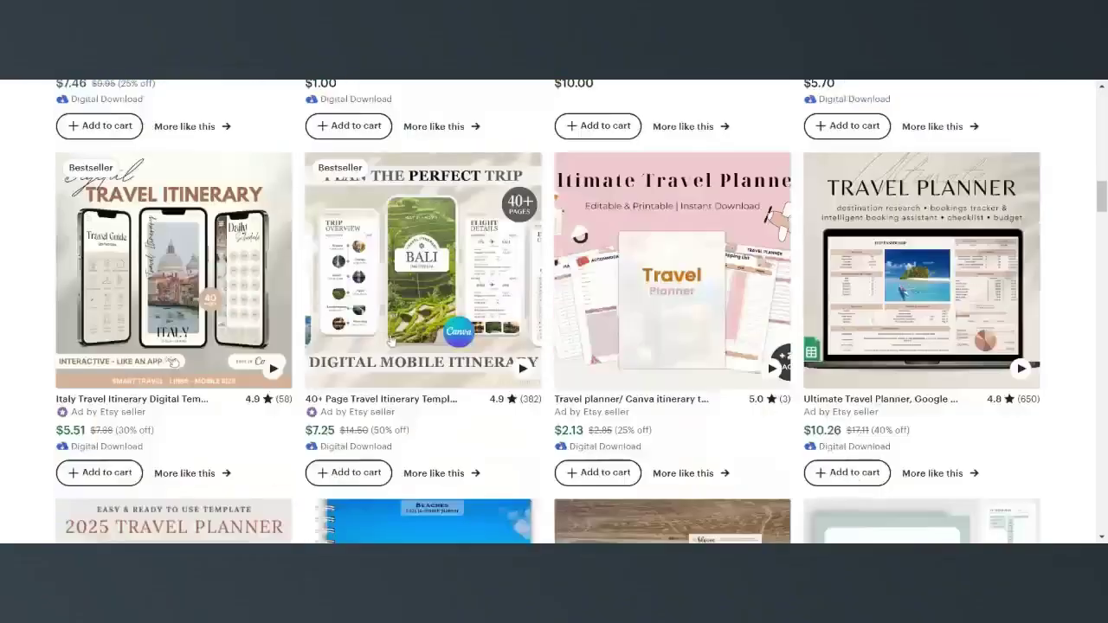
{"action": "scroll", "coordinate": [390, 340], "scroll_direction": "down", "scroll_amount": 5}
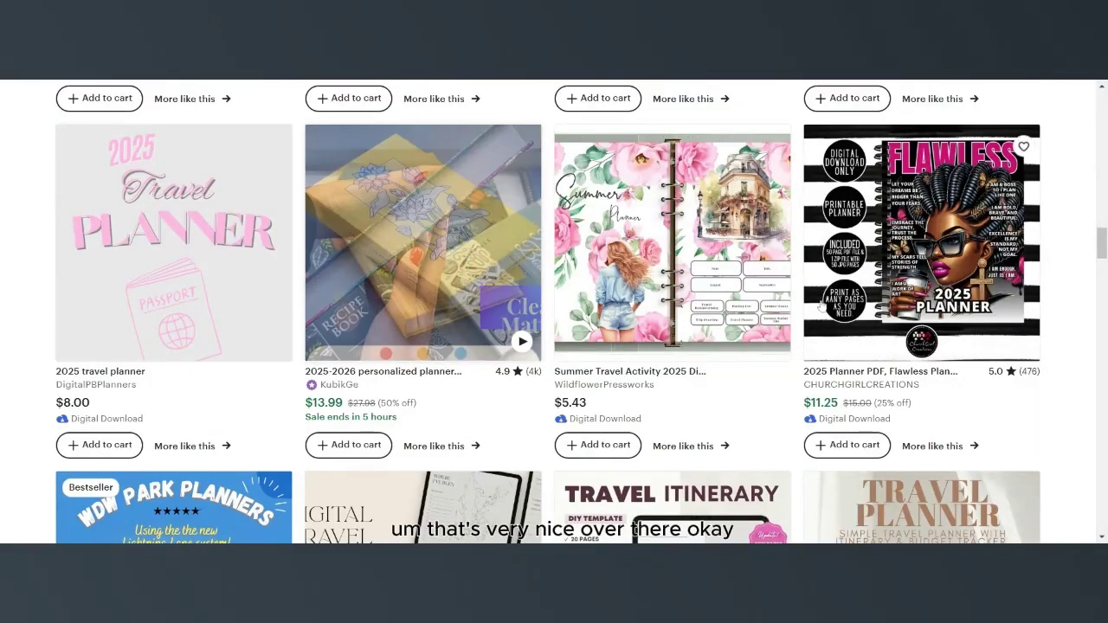
{"action": "scroll", "coordinate": [432, 332], "scroll_direction": "down", "scroll_amount": 9}
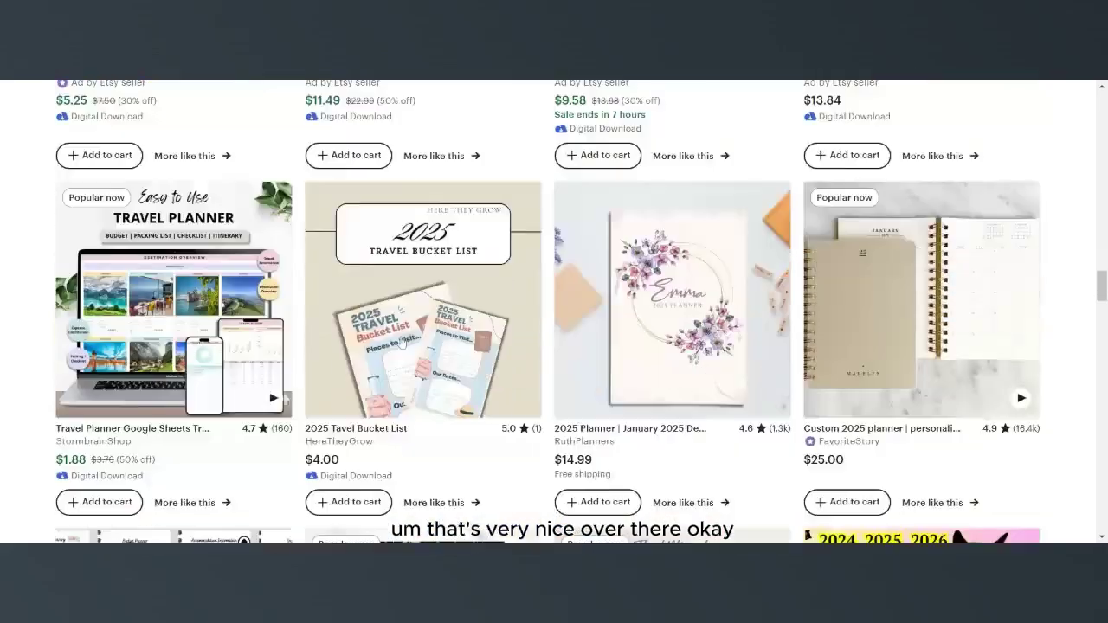
{"action": "scroll", "coordinate": [390, 341], "scroll_direction": "up", "scroll_amount": 5}
{"action": "scroll", "coordinate": [390, 341], "scroll_direction": "up", "scroll_amount": 1}
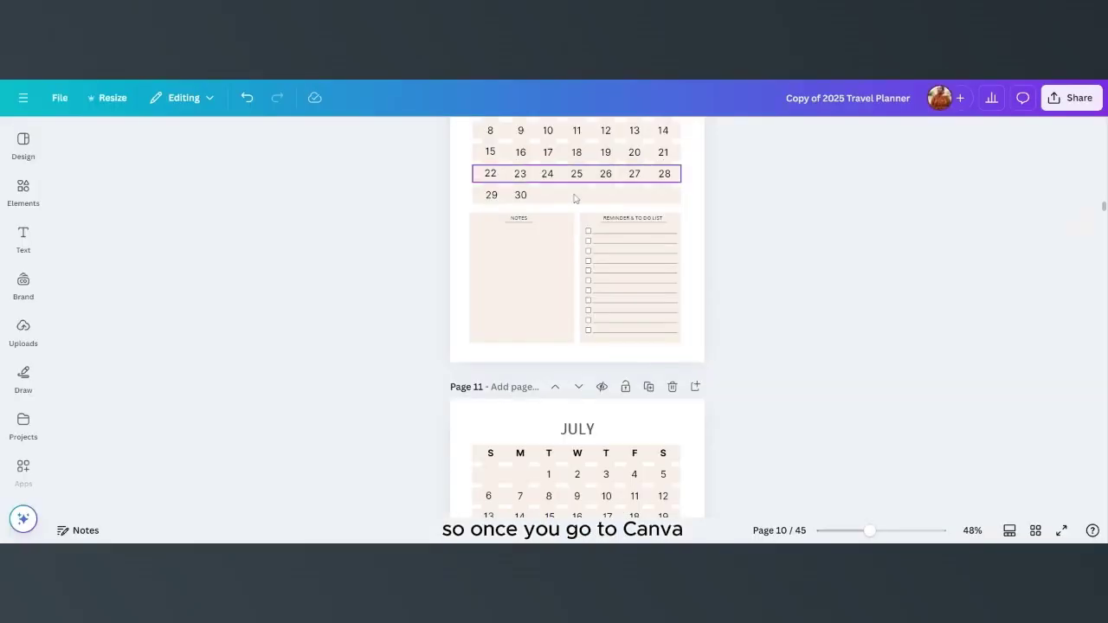
{"action": "scroll", "coordinate": [577, 258], "scroll_direction": "up", "scroll_amount": 5}
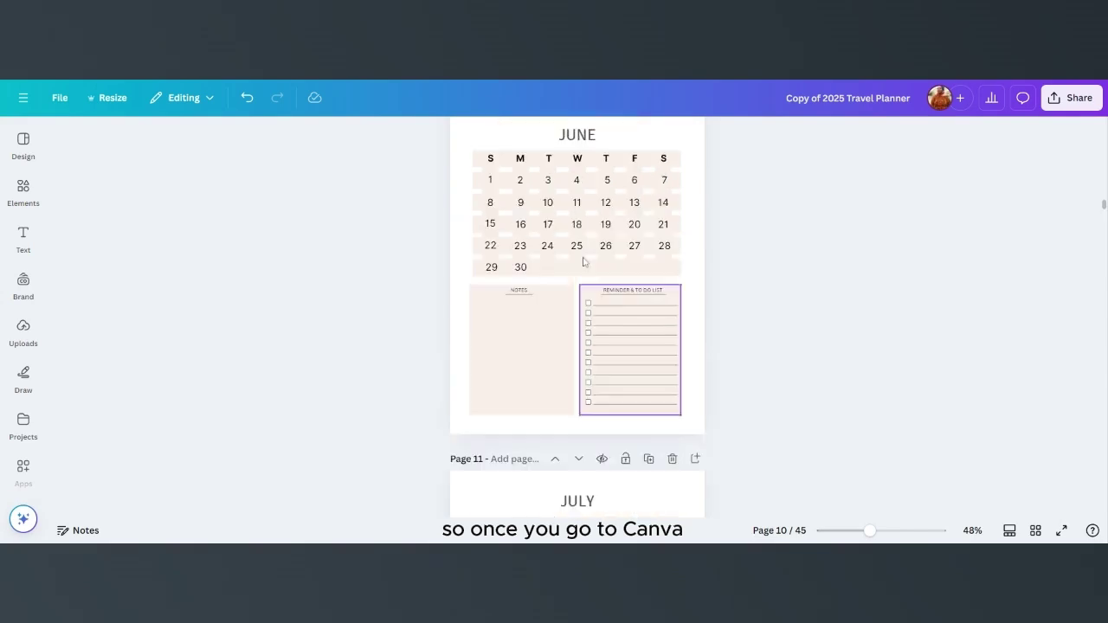
{"action": "scroll", "coordinate": [577, 258], "scroll_direction": "up", "scroll_amount": 8}
{"action": "scroll", "coordinate": [574, 262], "scroll_direction": "up", "scroll_amount": 2}
{"action": "scroll", "coordinate": [574, 263], "scroll_direction": "up", "scroll_amount": 1}
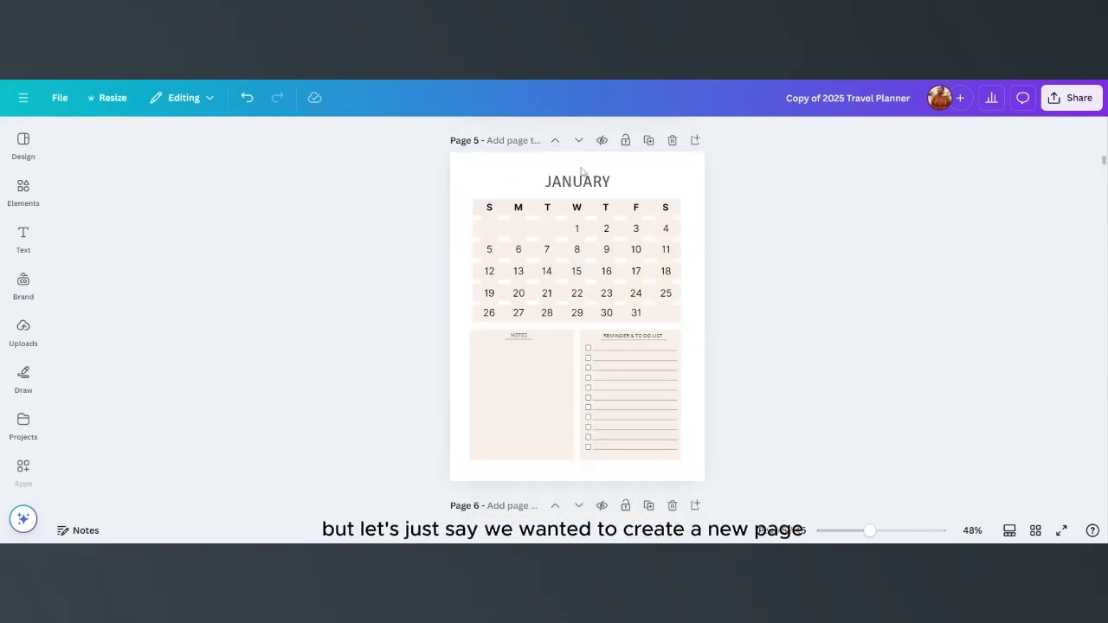
Step: Create a new blank design with a custom size of 8.5 × 11 inches
{"action": "left_click", "coordinate": [23, 98]}
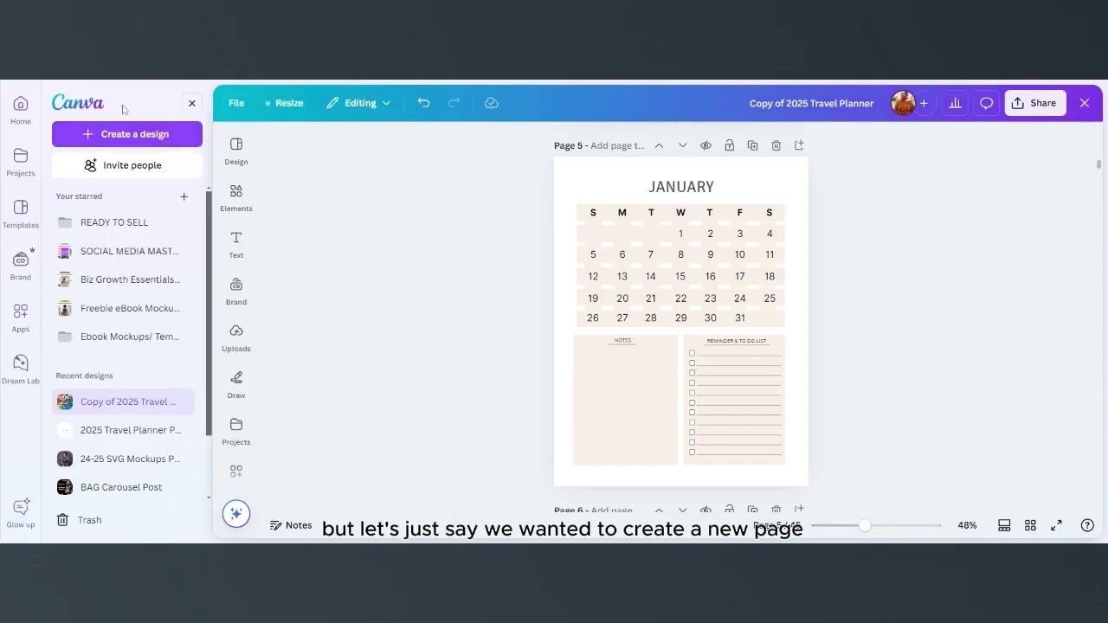
{"action": "left_click", "coordinate": [134, 135]}
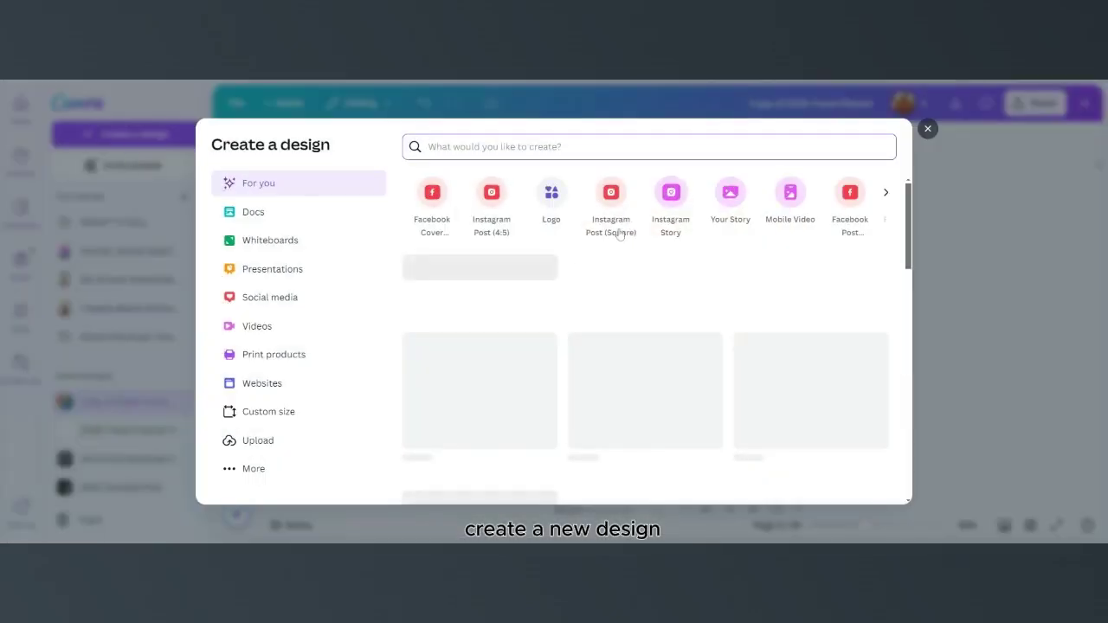
{"action": "left_click", "coordinate": [279, 217]}
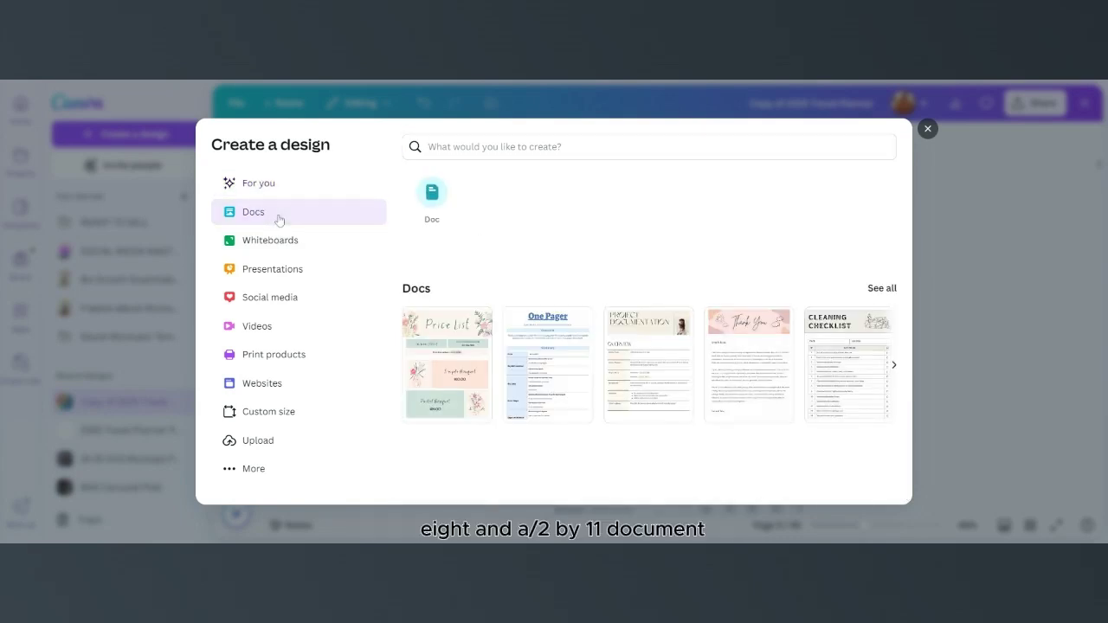
{"action": "left_click", "coordinate": [289, 417]}
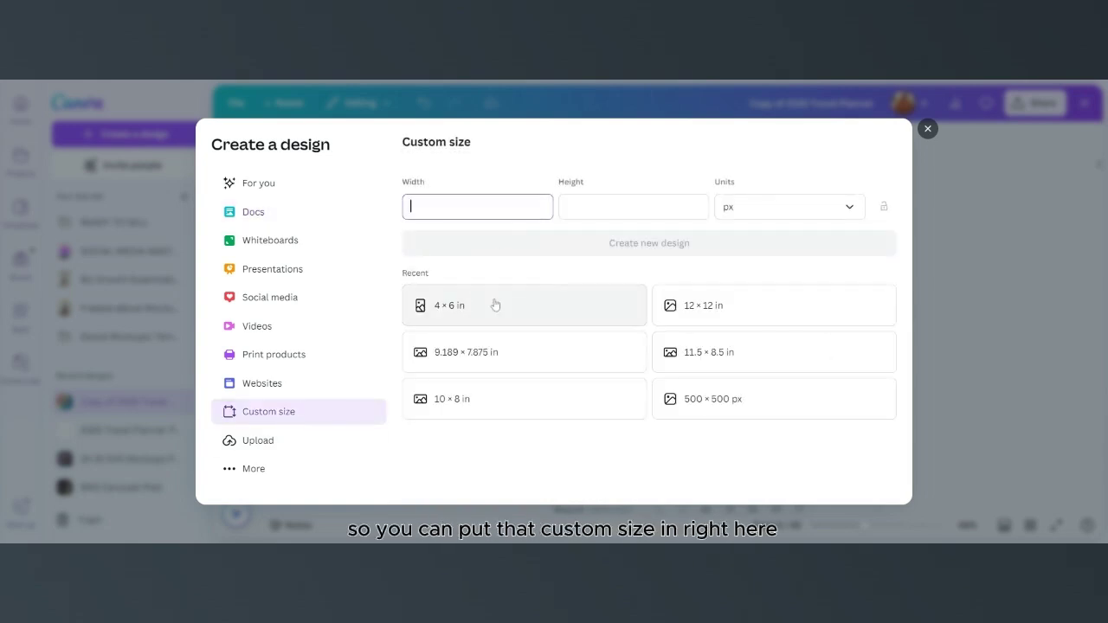
{"action": "left_click", "coordinate": [778, 213]}
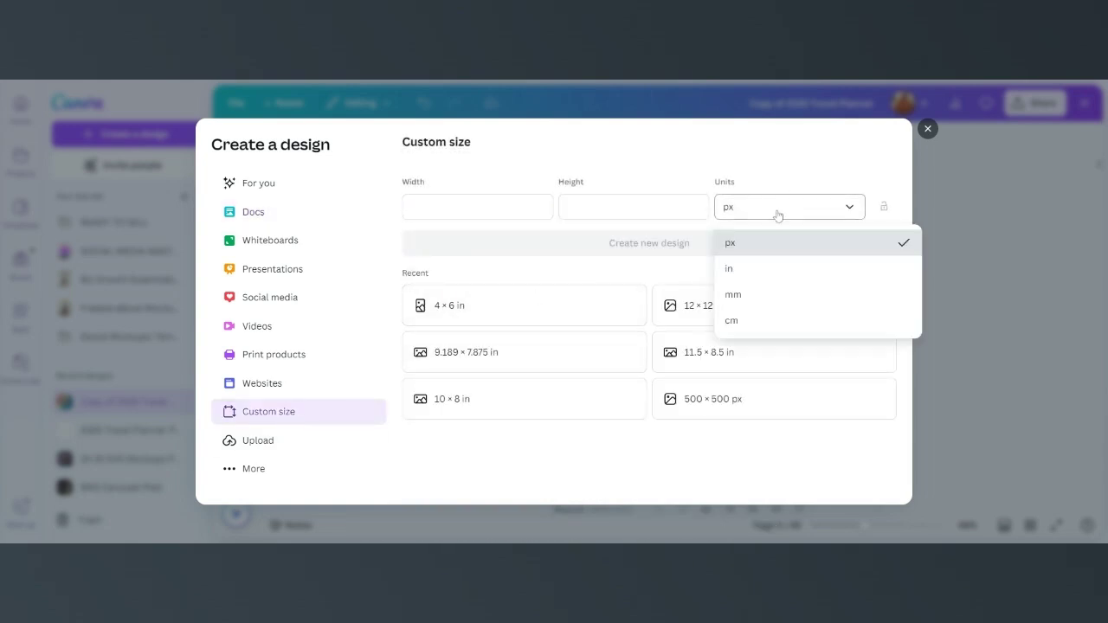
{"action": "left_click", "coordinate": [778, 270]}
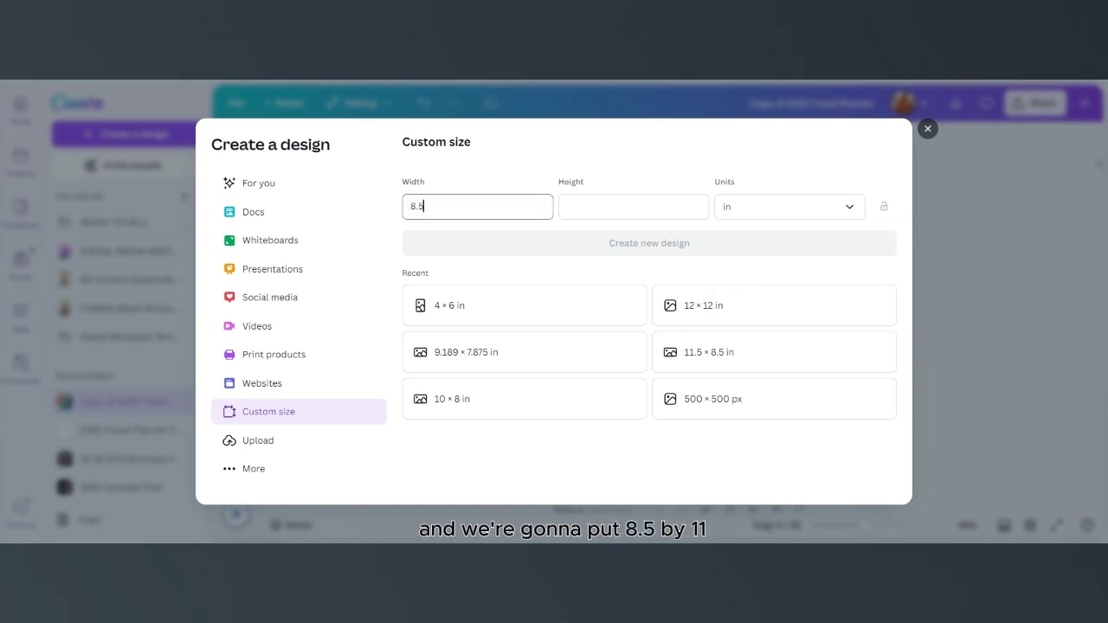
{"action": "key", "text": "Tab"}
{"action": "type", "text": "11"}
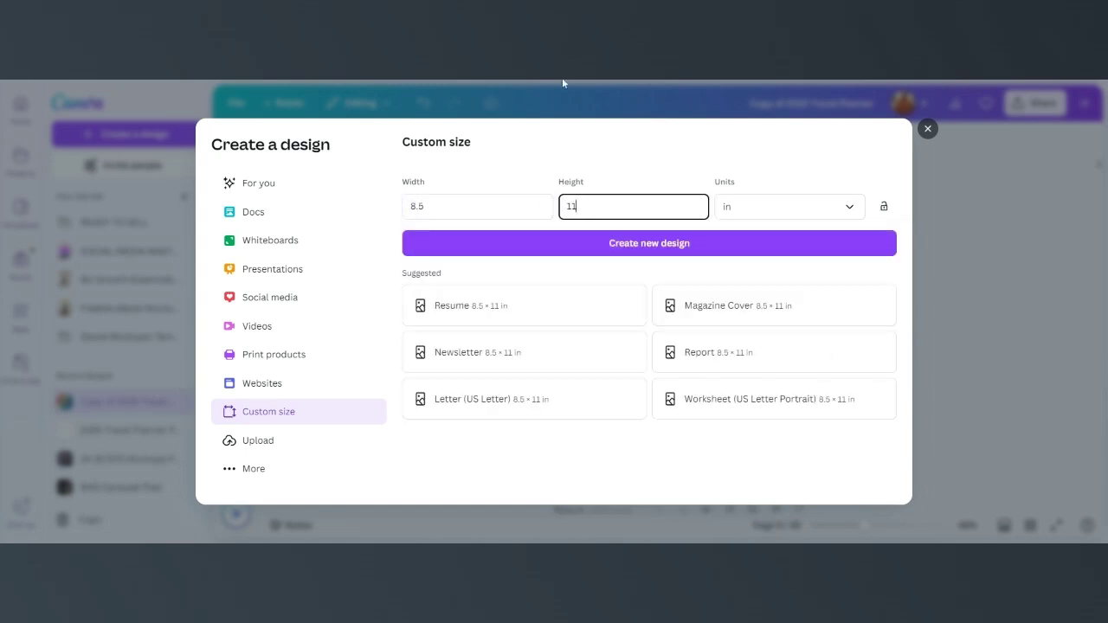
{"action": "left_click", "coordinate": [626, 243]}
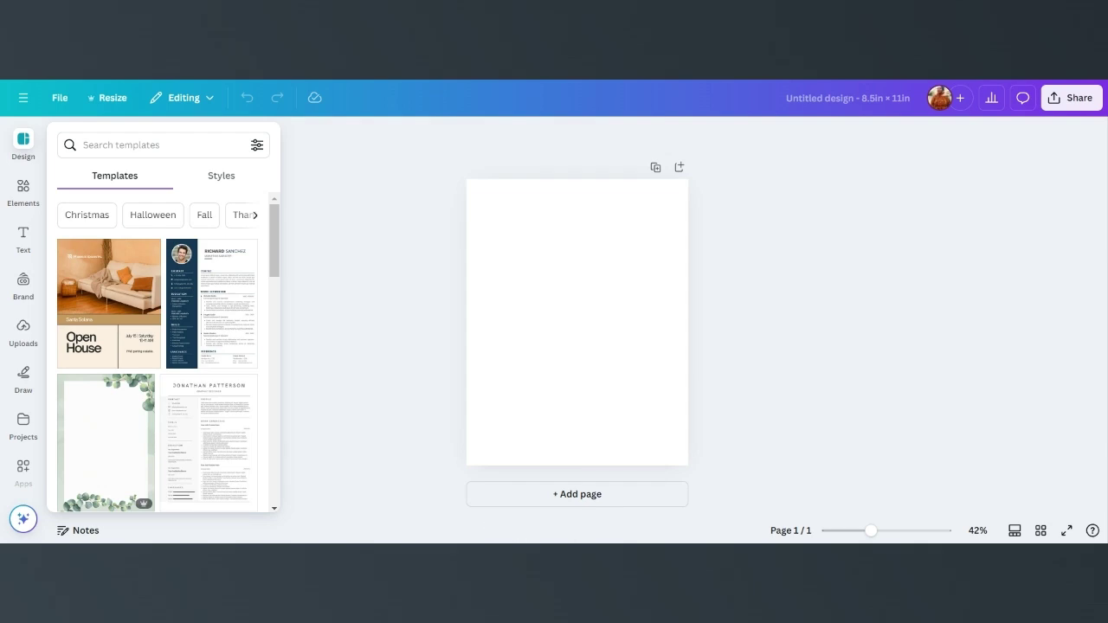
Step: Search the elements library for "travel background" and show all of the matching photos
{"action": "left_click", "coordinate": [23, 199]}
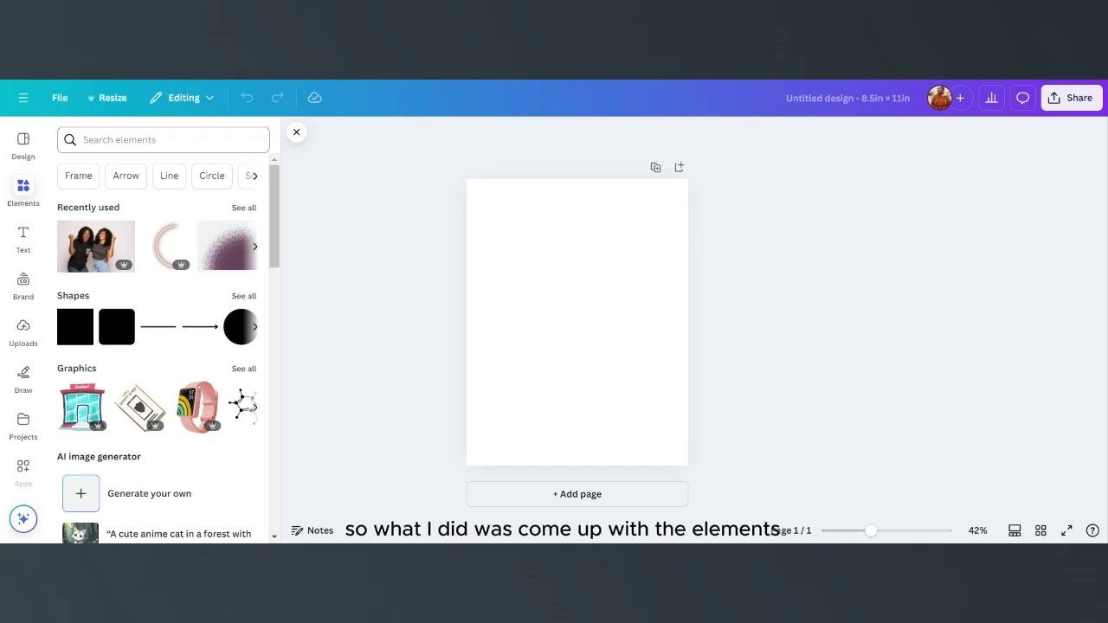
{"action": "left_click", "coordinate": [164, 139]}
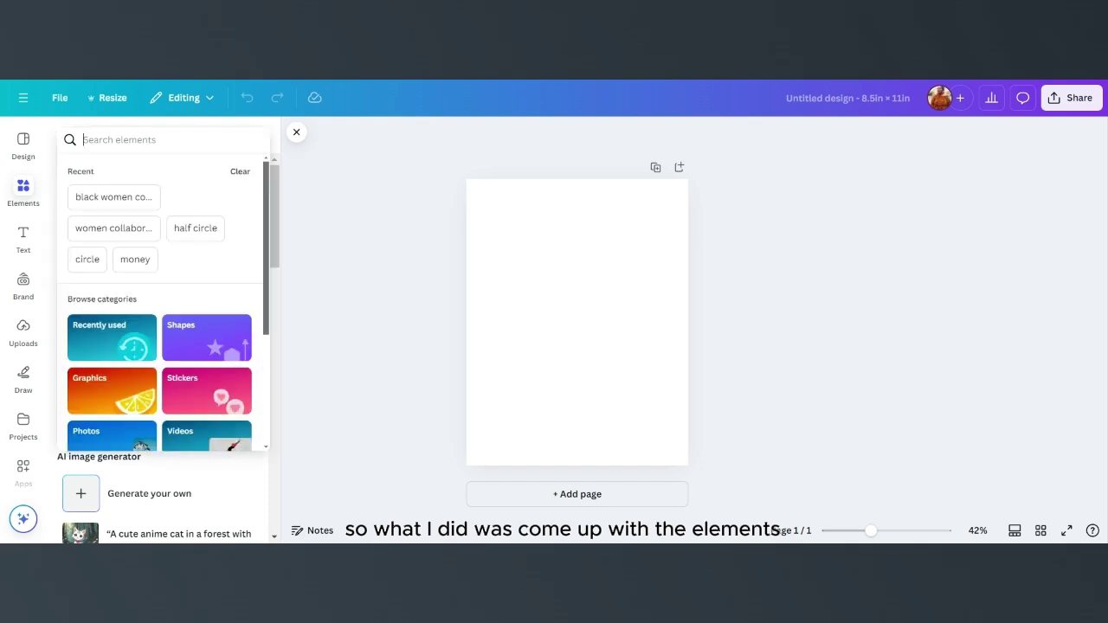
{"action": "key", "text": "Escape"}
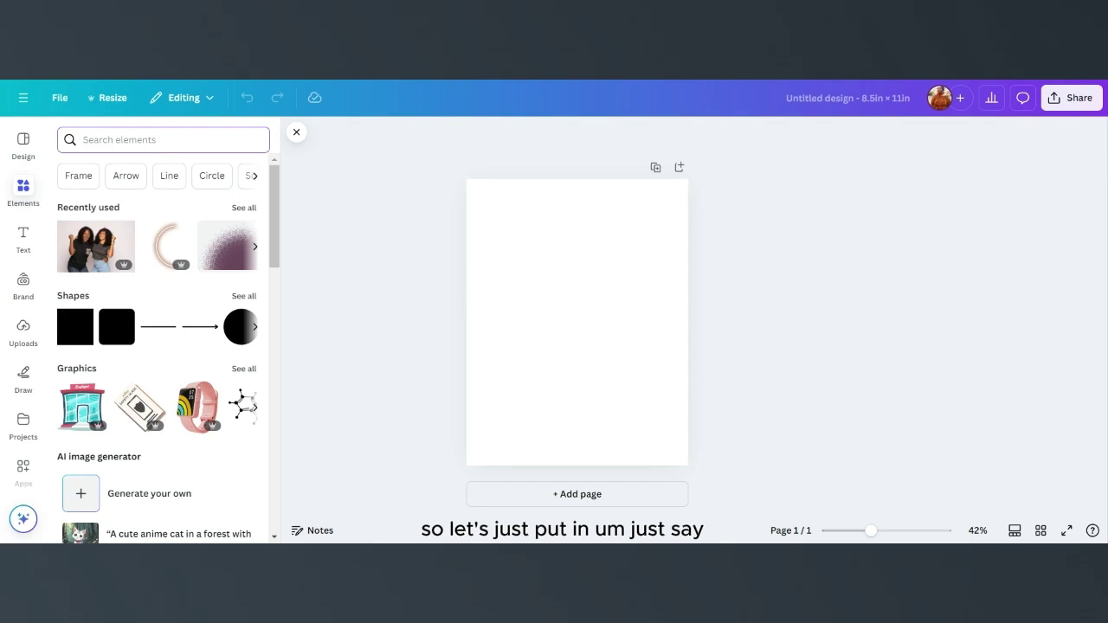
{"action": "type", "text": "travel"}
{"action": "left_click", "coordinate": [130, 198]}
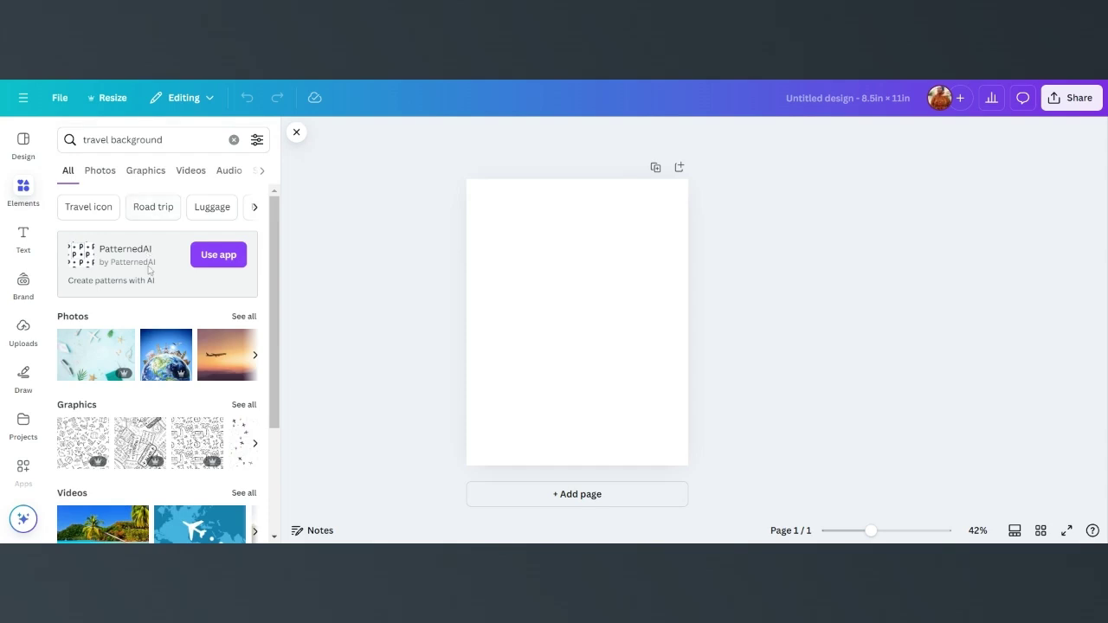
{"action": "scroll", "coordinate": [210, 415], "scroll_direction": "down", "scroll_amount": 1}
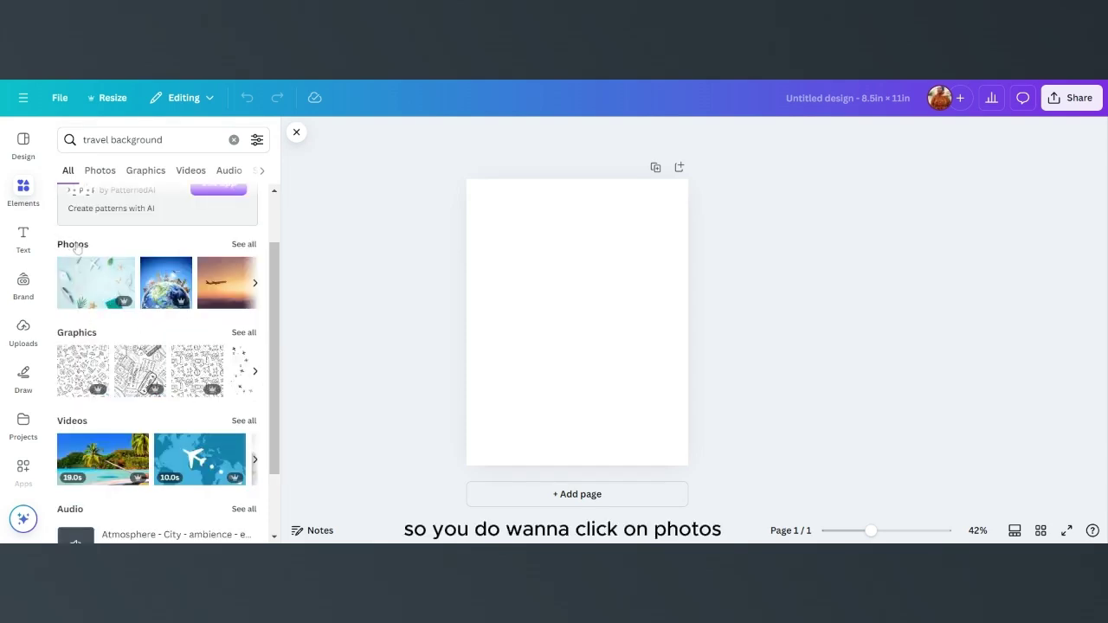
{"action": "left_click", "coordinate": [244, 245]}
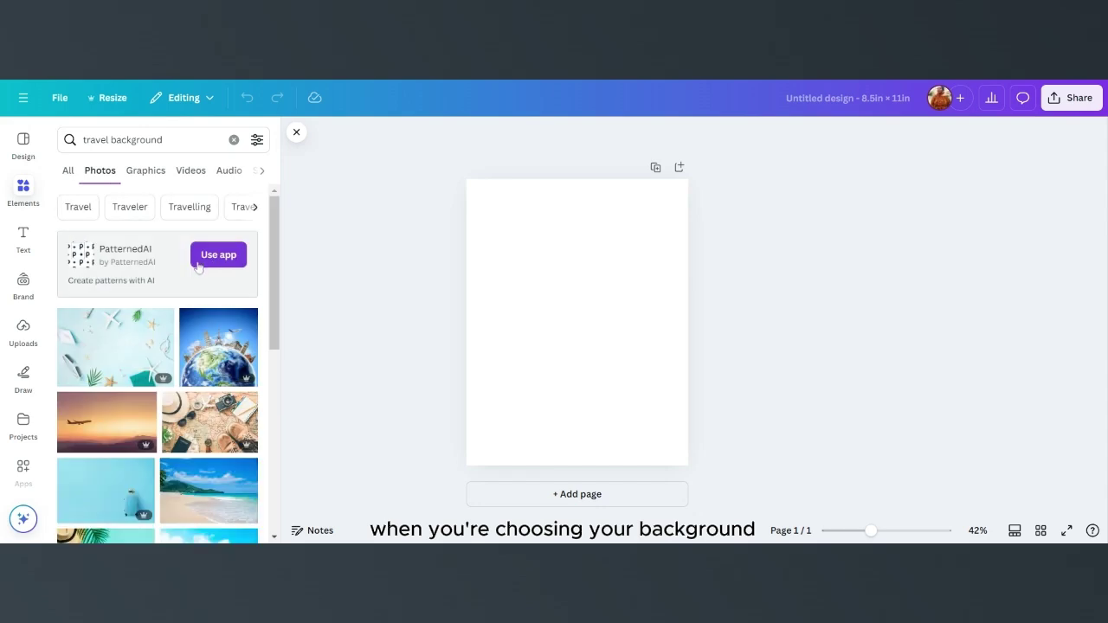
Step: Browse the travel background photos and add the tropical resort pool photo with palm trees to the page
{"action": "scroll", "coordinate": [199, 335], "scroll_direction": "down", "scroll_amount": 1}
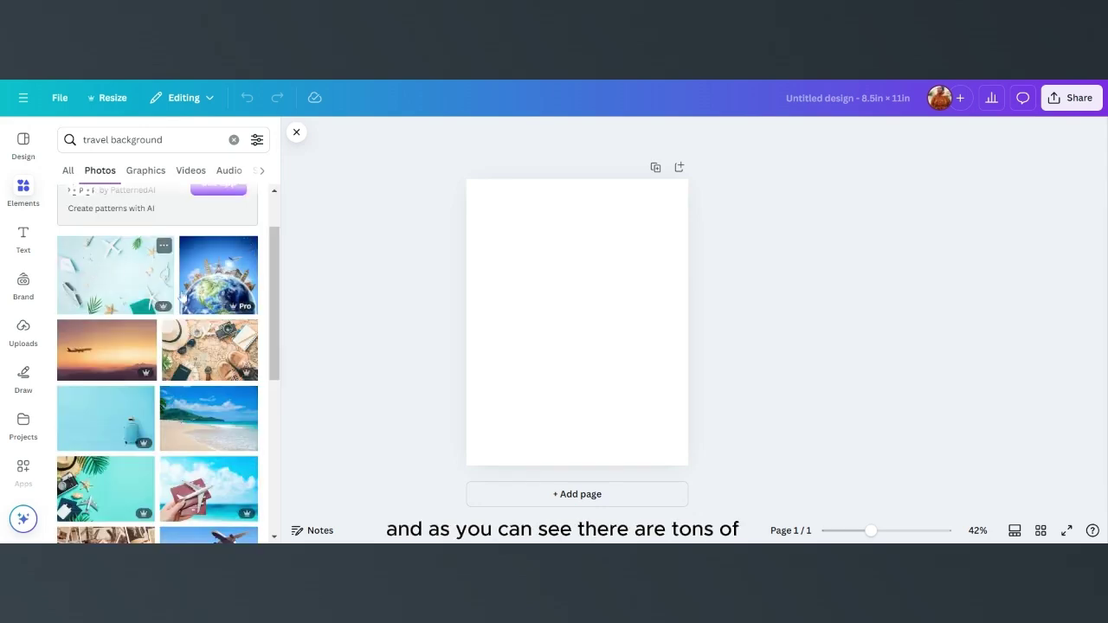
{"action": "scroll", "coordinate": [229, 372], "scroll_direction": "down", "scroll_amount": 1}
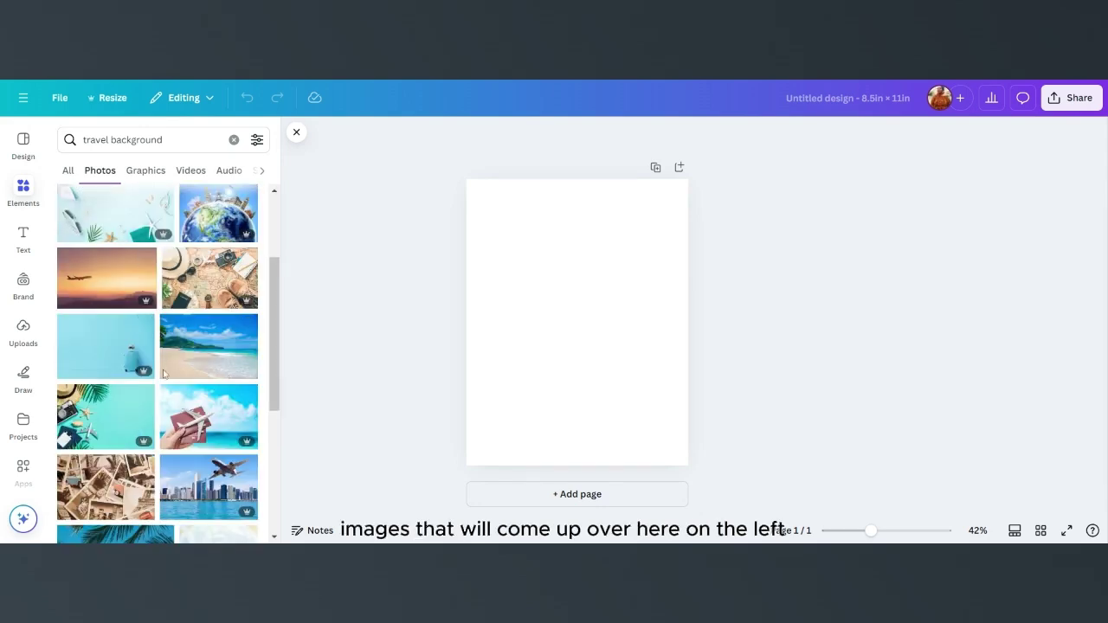
{"action": "scroll", "coordinate": [198, 400], "scroll_direction": "down", "scroll_amount": 1}
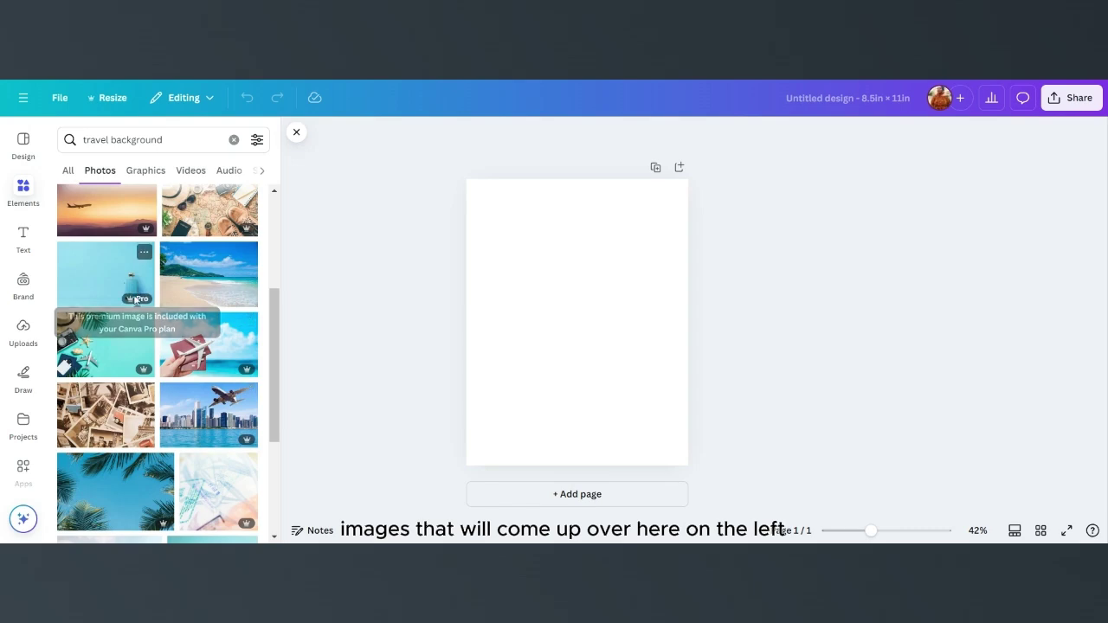
{"action": "scroll", "coordinate": [136, 299], "scroll_direction": "down", "scroll_amount": 1}
{"action": "scroll", "coordinate": [156, 302], "scroll_direction": "up", "scroll_amount": 1}
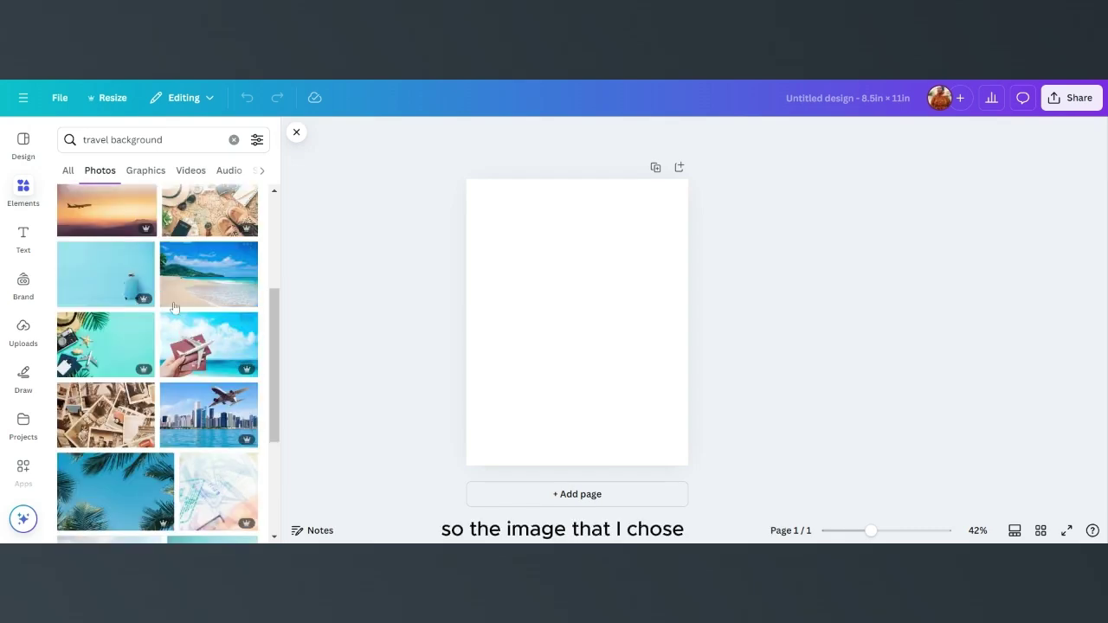
{"action": "scroll", "coordinate": [145, 294], "scroll_direction": "down", "scroll_amount": 5}
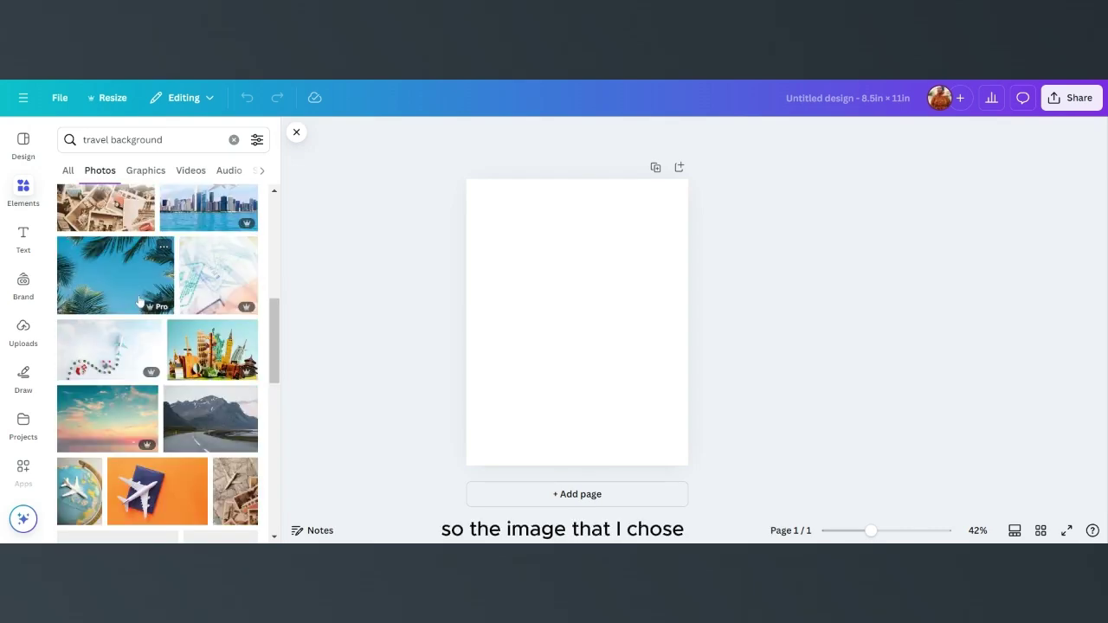
{"action": "scroll", "coordinate": [141, 300], "scroll_direction": "down", "scroll_amount": 2}
{"action": "scroll", "coordinate": [194, 313], "scroll_direction": "down", "scroll_amount": 1}
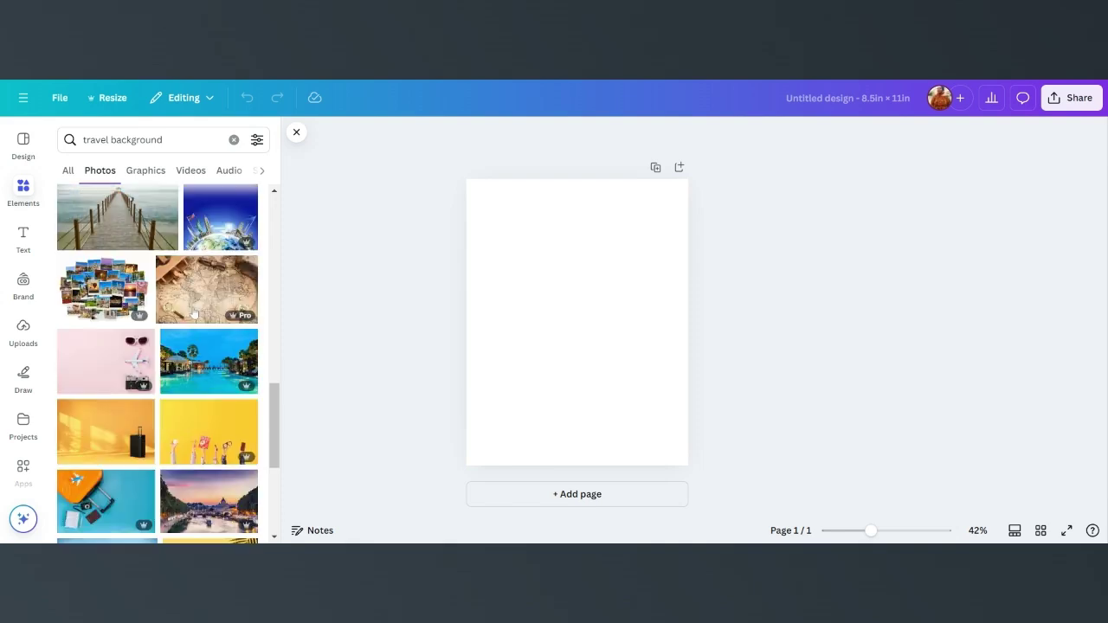
{"action": "left_click", "coordinate": [188, 367]}
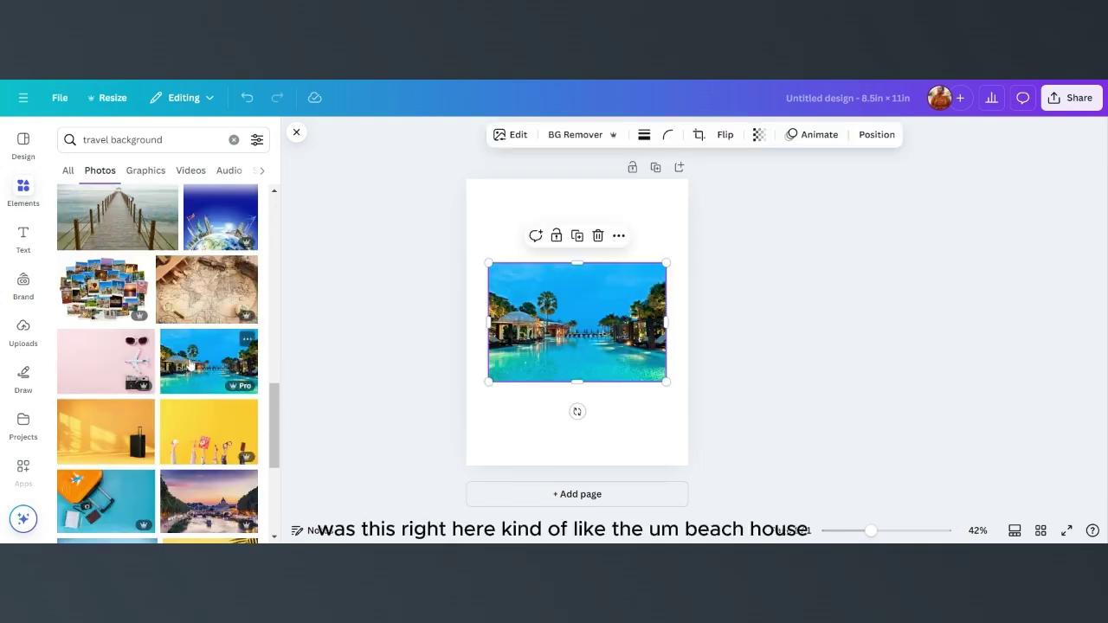
Step: Shift the resort pool photo upward on the page and set it as the page background
{"action": "left_click_drag", "start_coordinate": [580, 331], "coordinate": [568, 301]}
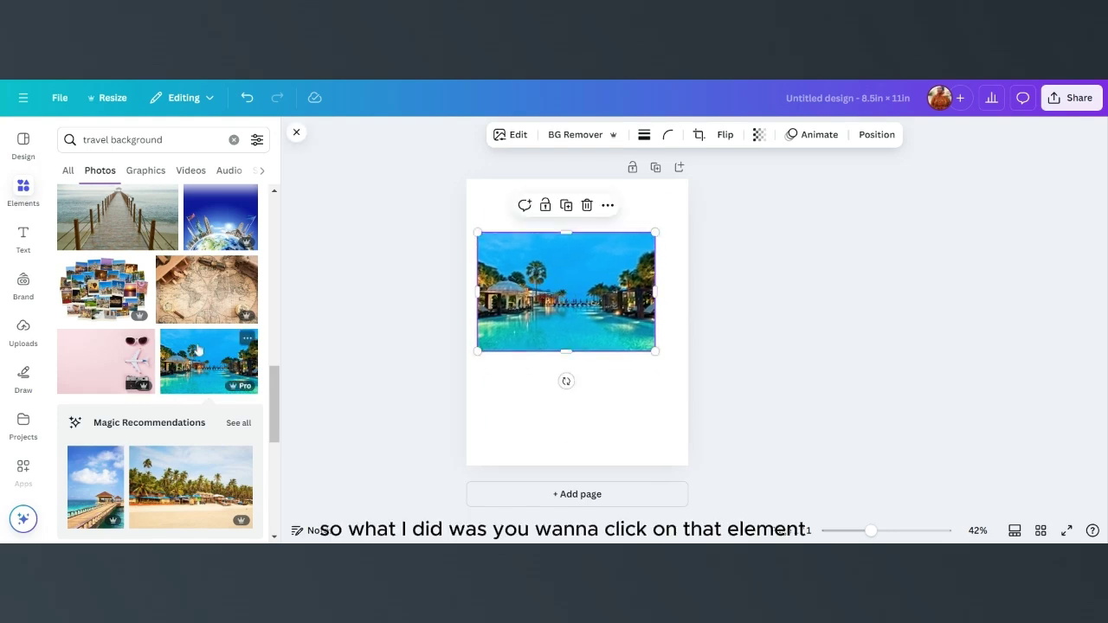
{"action": "left_click_drag", "start_coordinate": [567, 300], "coordinate": [579, 300]}
{"action": "right_click", "coordinate": [578, 289]}
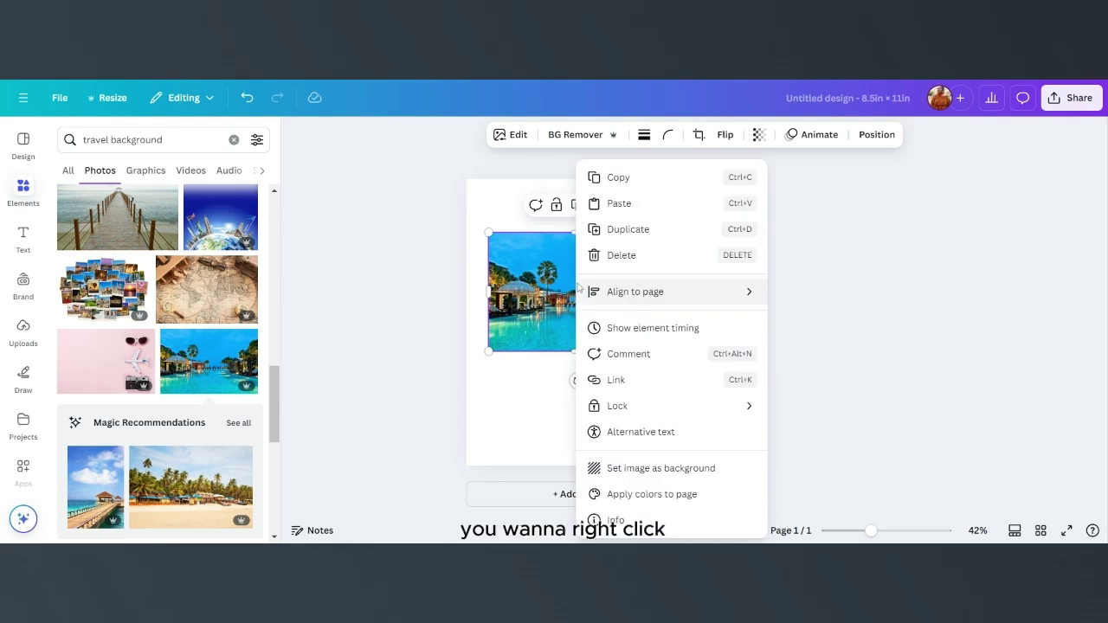
{"action": "left_click", "coordinate": [660, 470]}
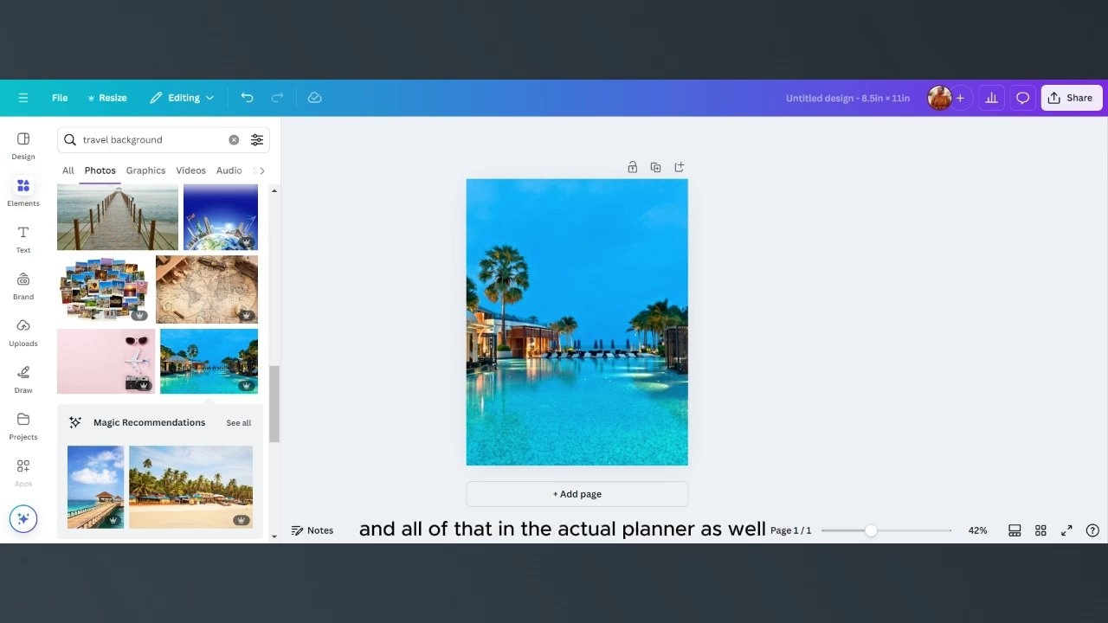
Step: Replace the elements search with "passport" and show all of the matching graphics
{"action": "left_click", "coordinate": [24, 195]}
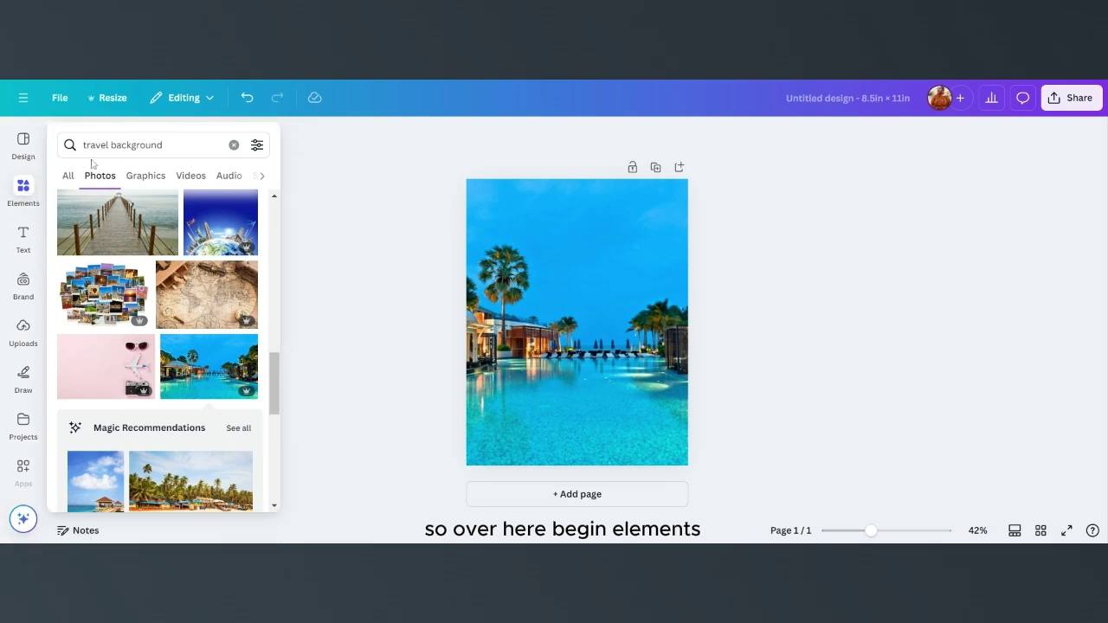
{"action": "left_click", "coordinate": [232, 145]}
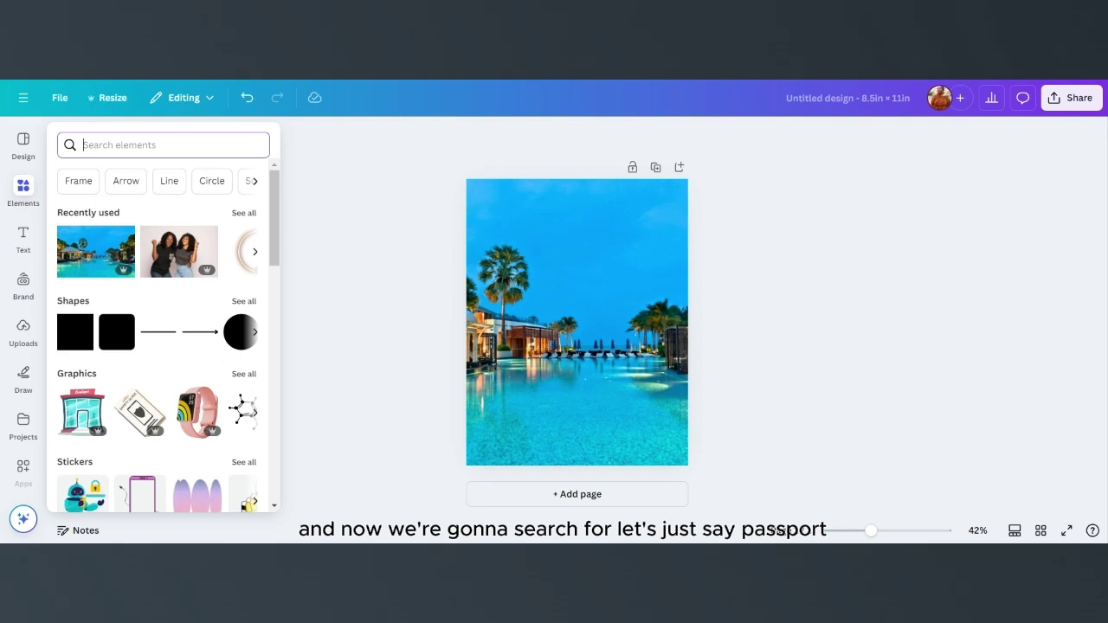
{"action": "type", "text": "passport"}
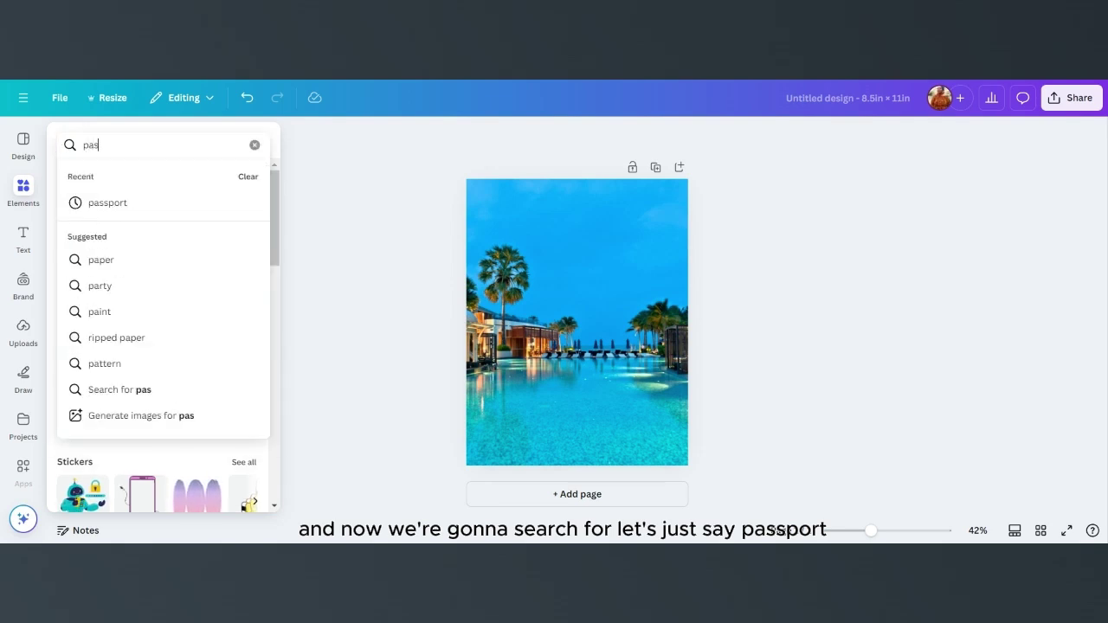
{"action": "left_click", "coordinate": [111, 207]}
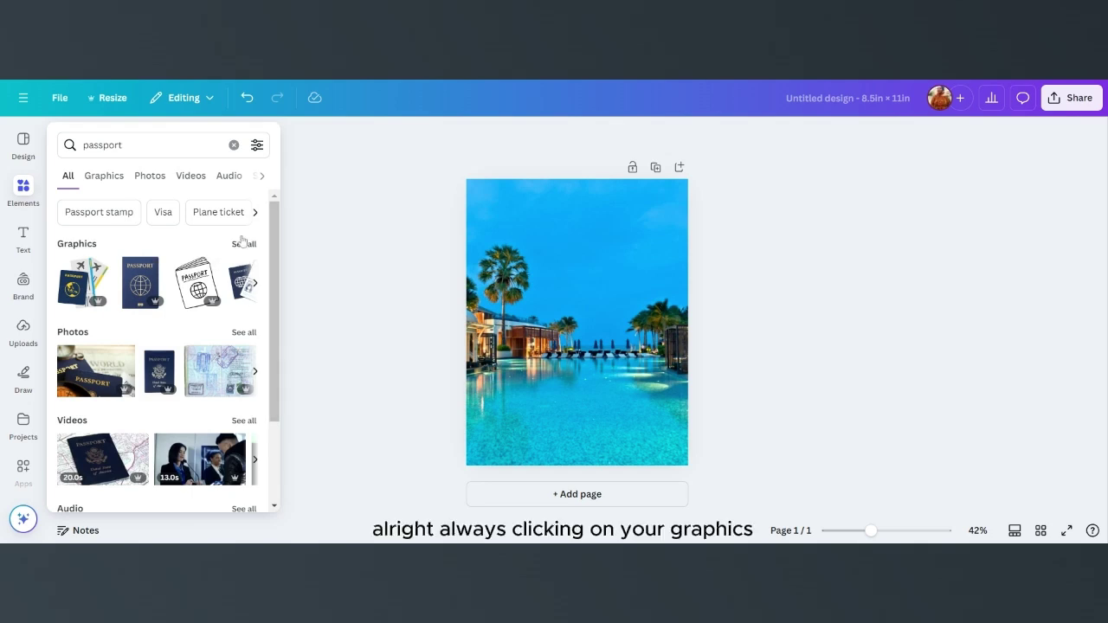
{"action": "left_click", "coordinate": [243, 243]}
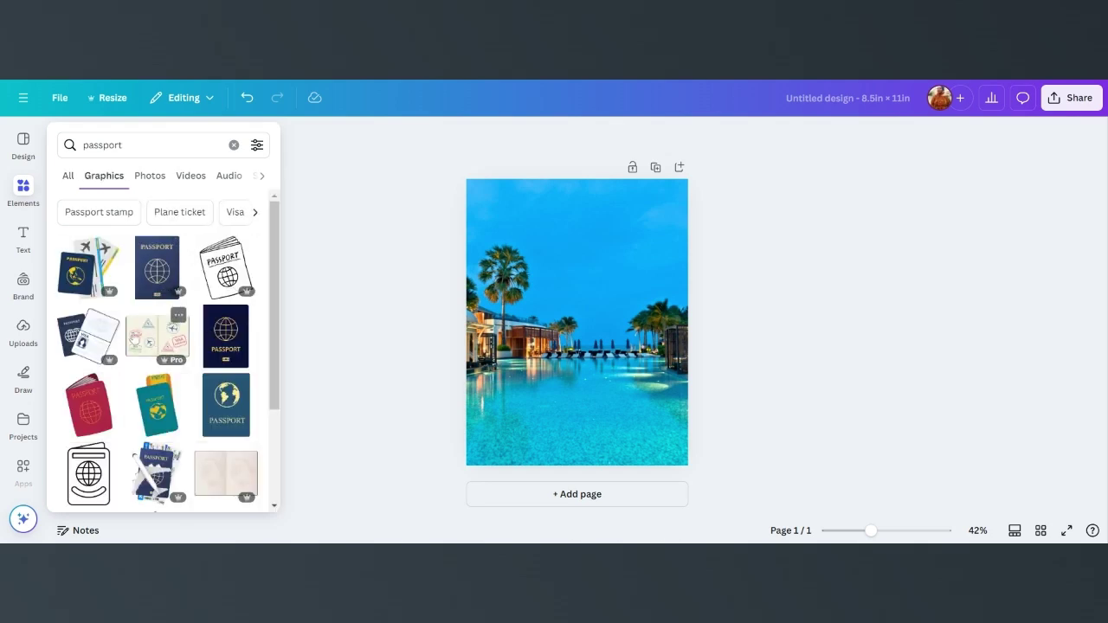
Step: Browse the passport graphics and add the navy passport with a white airplane and boarding passes to the cover
{"action": "scroll", "coordinate": [144, 340], "scroll_direction": "down", "scroll_amount": 1}
{"action": "scroll", "coordinate": [209, 295], "scroll_direction": "down", "scroll_amount": 1}
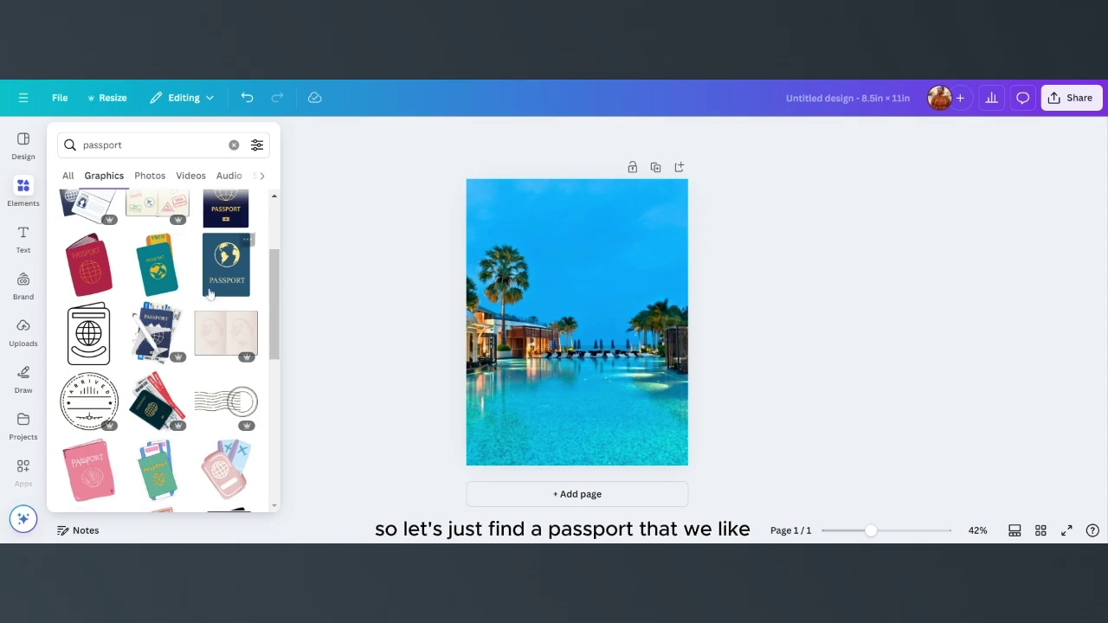
{"action": "scroll", "coordinate": [209, 302], "scroll_direction": "down", "scroll_amount": 1}
{"action": "scroll", "coordinate": [231, 402], "scroll_direction": "down", "scroll_amount": 1}
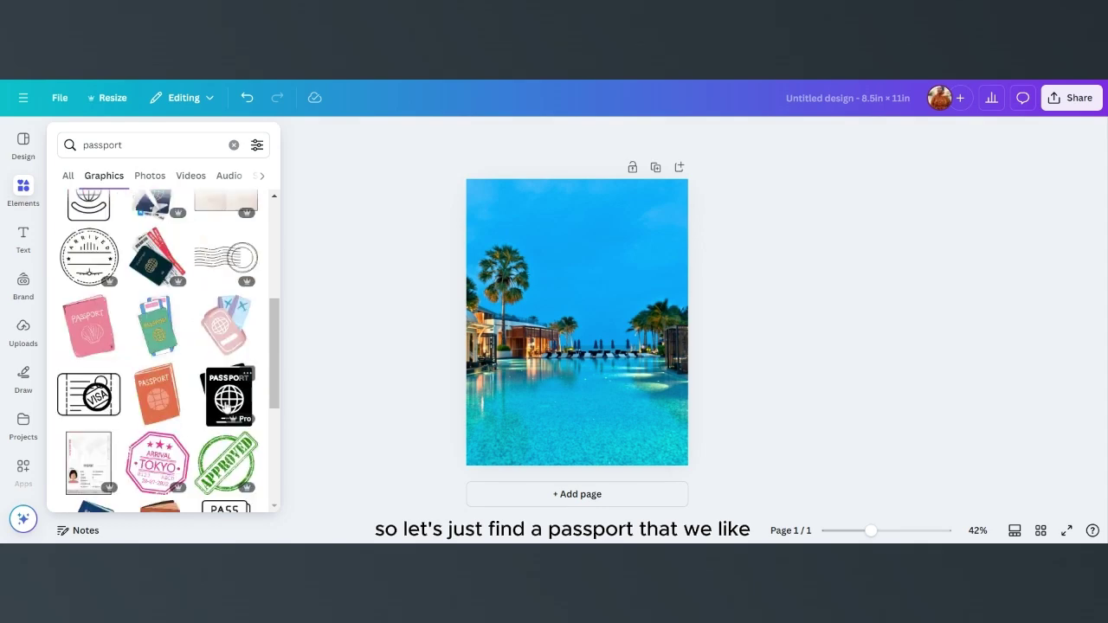
{"action": "scroll", "coordinate": [222, 412], "scroll_direction": "down", "scroll_amount": 2}
{"action": "scroll", "coordinate": [191, 391], "scroll_direction": "up", "scroll_amount": 3}
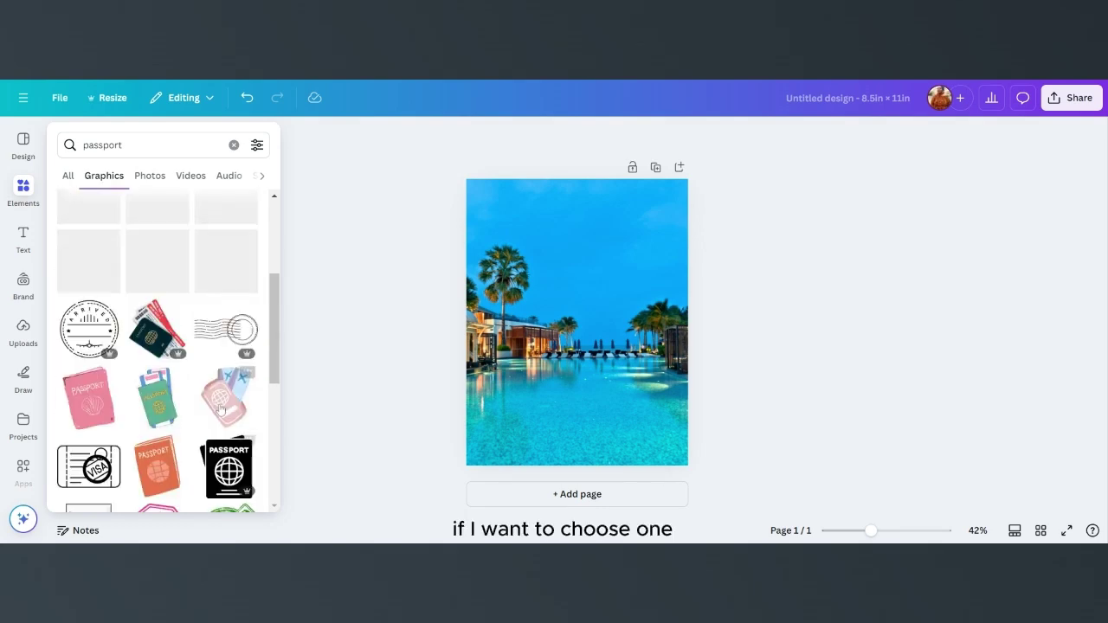
{"action": "scroll", "coordinate": [190, 391], "scroll_direction": "up", "scroll_amount": 1}
{"action": "left_click", "coordinate": [156, 339]}
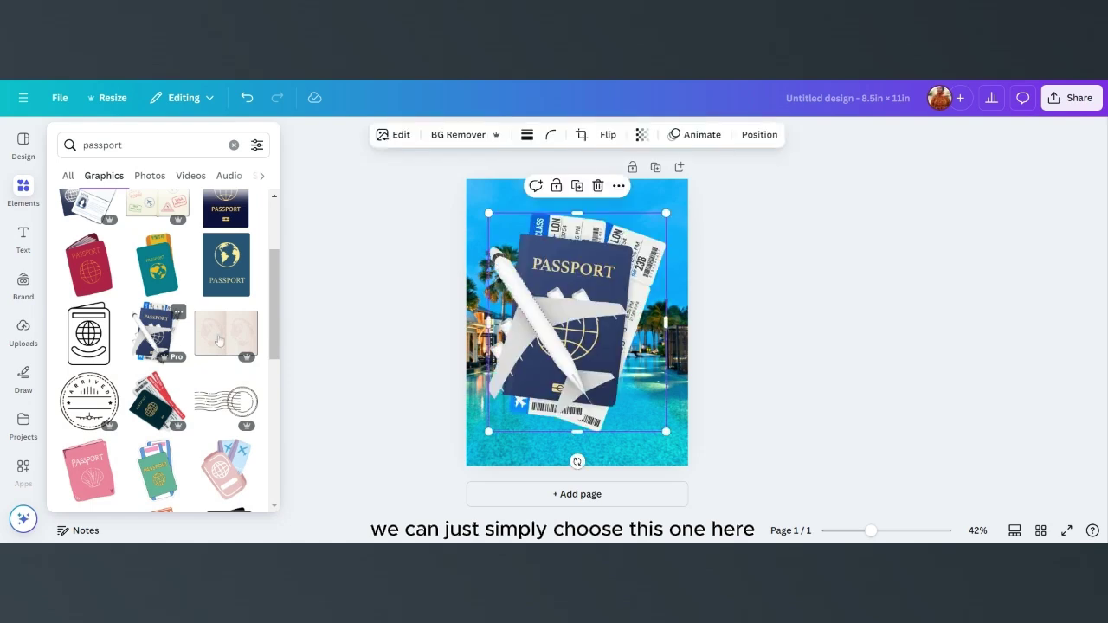
Step: Shrink the passport graphic, move it to the cover's lower-left corner and tilt it counterclockwise
{"action": "left_click", "coordinate": [24, 190]}
{"action": "left_click_drag", "start_coordinate": [666, 213], "coordinate": [588, 324]}
{"action": "left_click_drag", "start_coordinate": [532, 383], "coordinate": [529, 416]}
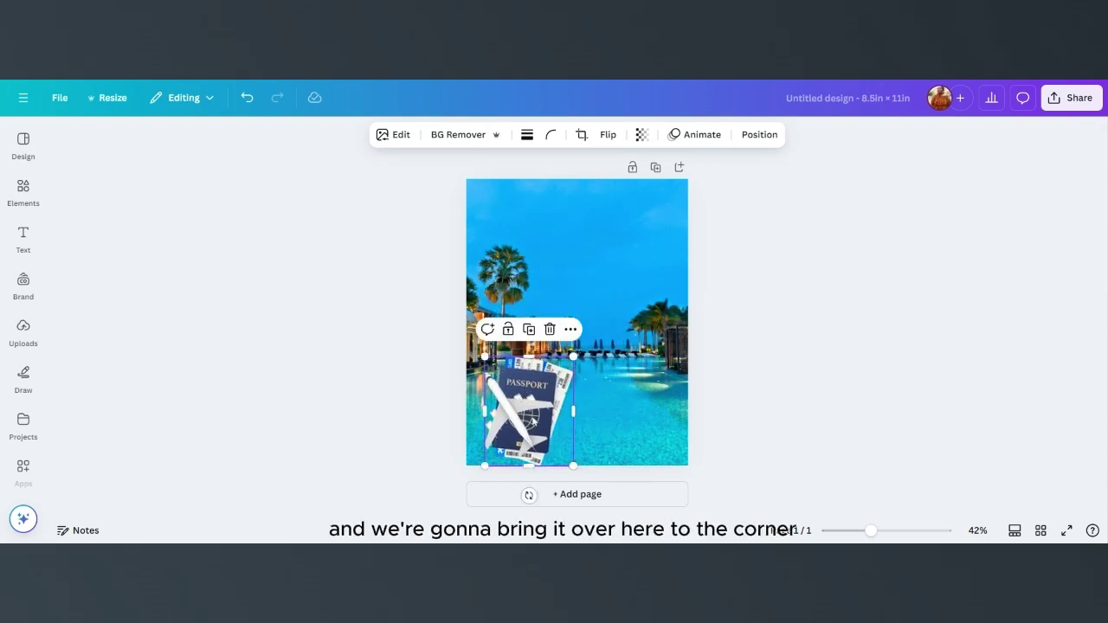
{"action": "left_click_drag", "start_coordinate": [529, 494], "coordinate": [583, 509]}
{"action": "mouse_move", "coordinate": [538, 412]}
{"action": "left_mouse_down"}
{"action": "mouse_move", "coordinate": [528, 422]}
{"action": "mouse_move", "coordinate": [524, 410]}
{"action": "left_mouse_up"}
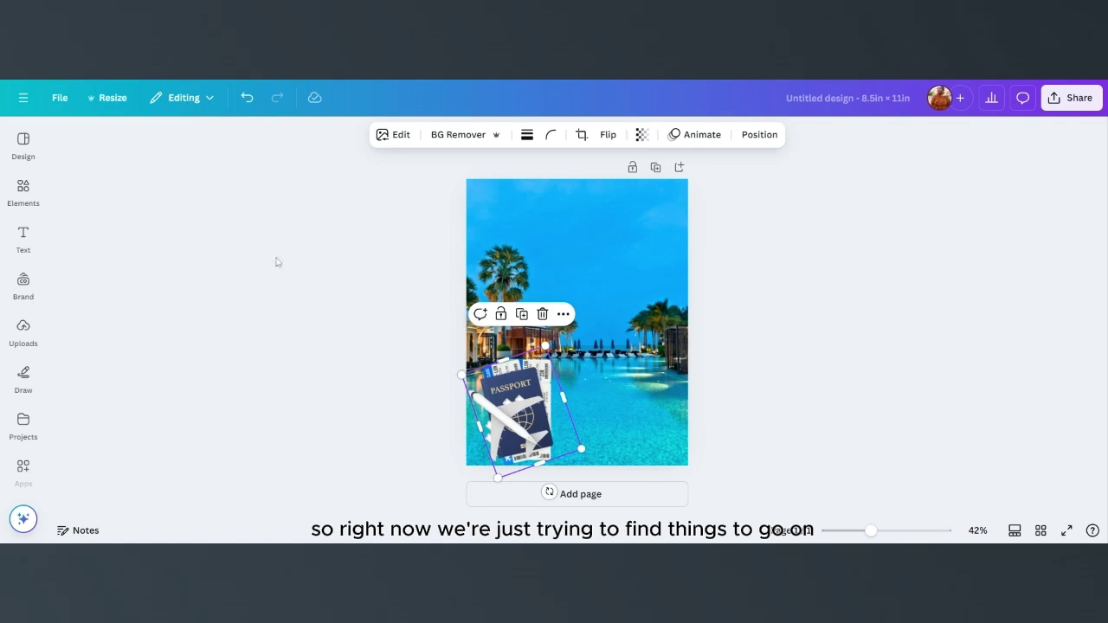
Step: Replace the elements search with "luggage" to list the matching graphics
{"action": "left_click", "coordinate": [22, 187]}
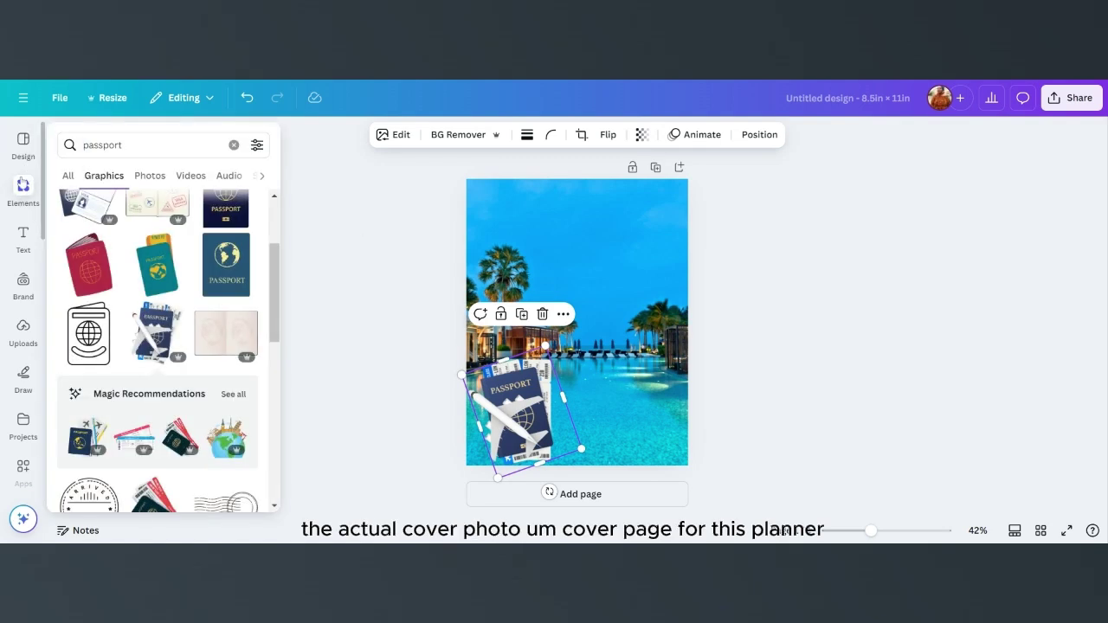
{"action": "left_click", "coordinate": [130, 144]}
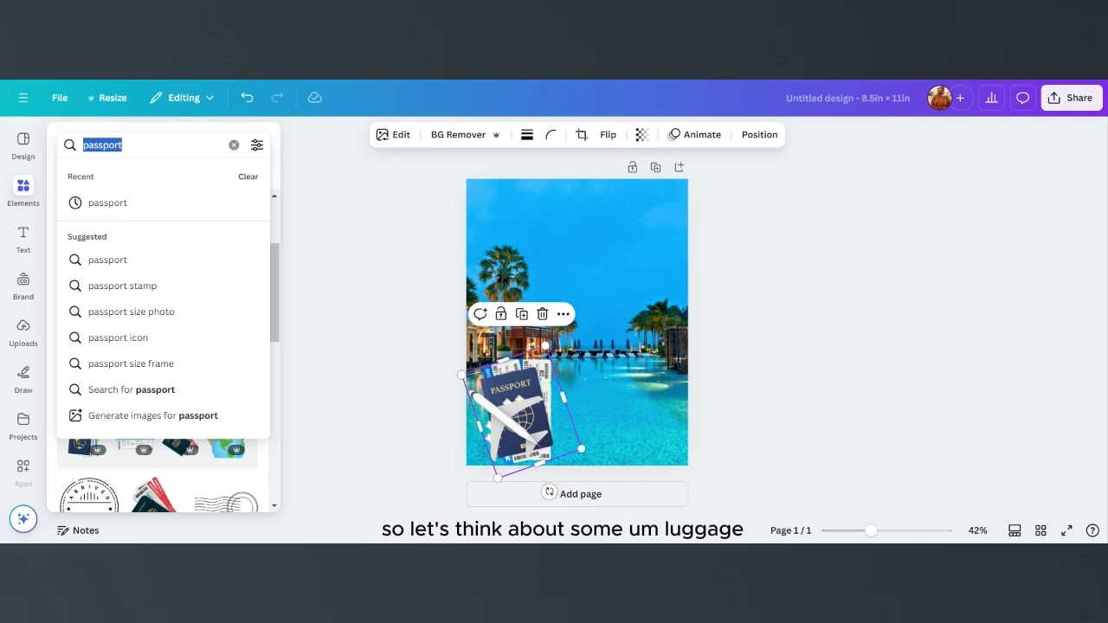
{"action": "type", "text": "lugga"}
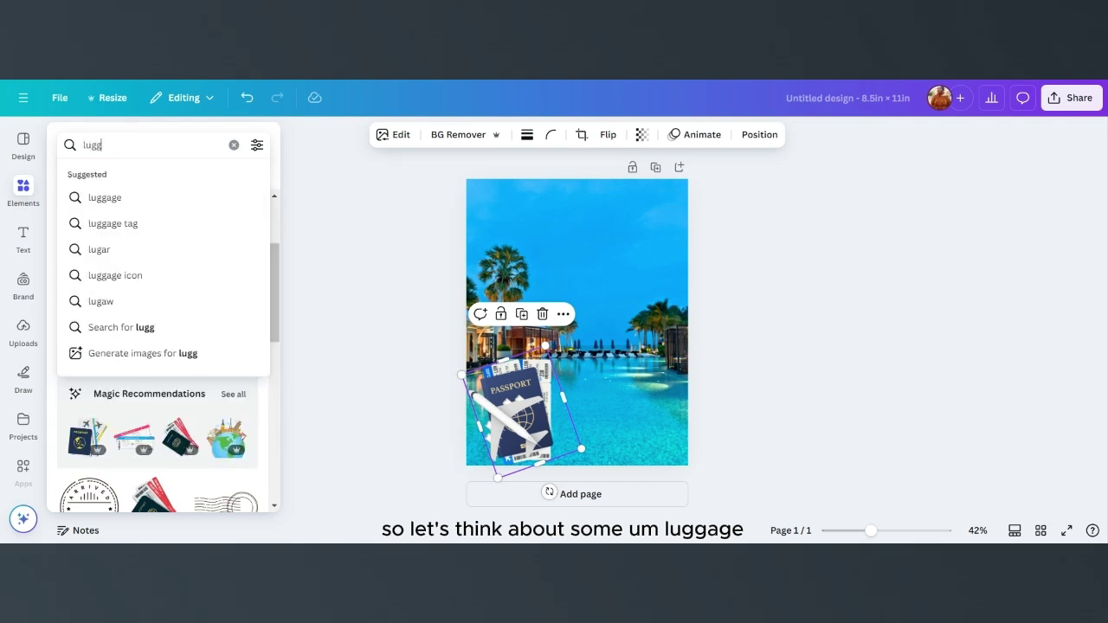
{"action": "left_click", "coordinate": [102, 198]}
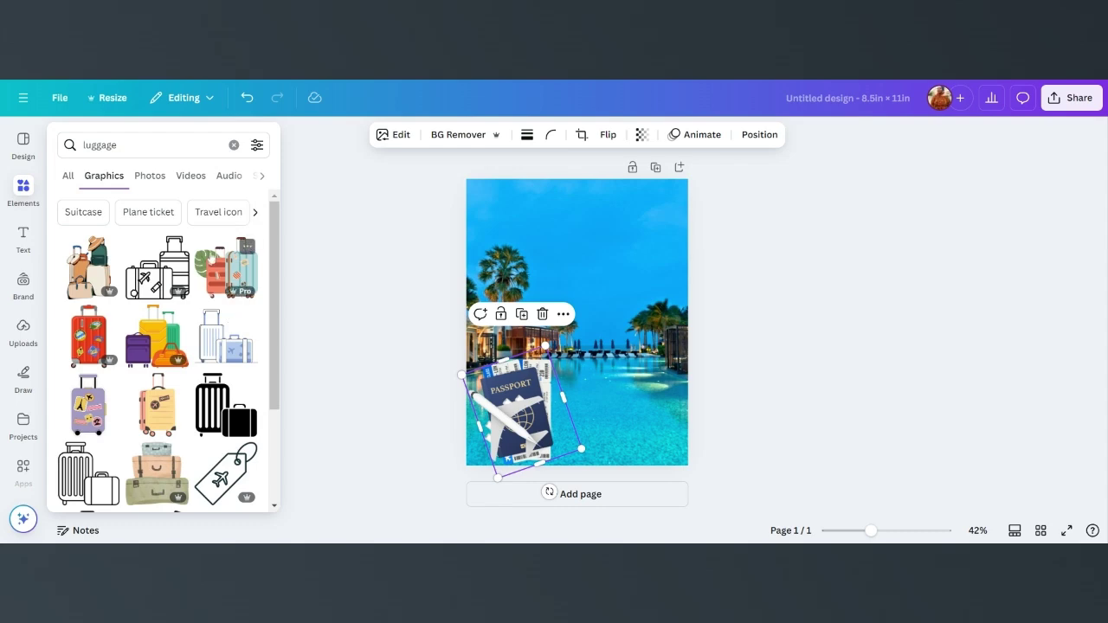
Step: Examine the luggage graphics for one that suits the tropical cover and its background
{"action": "scroll", "coordinate": [178, 328], "scroll_direction": "down", "scroll_amount": 2}
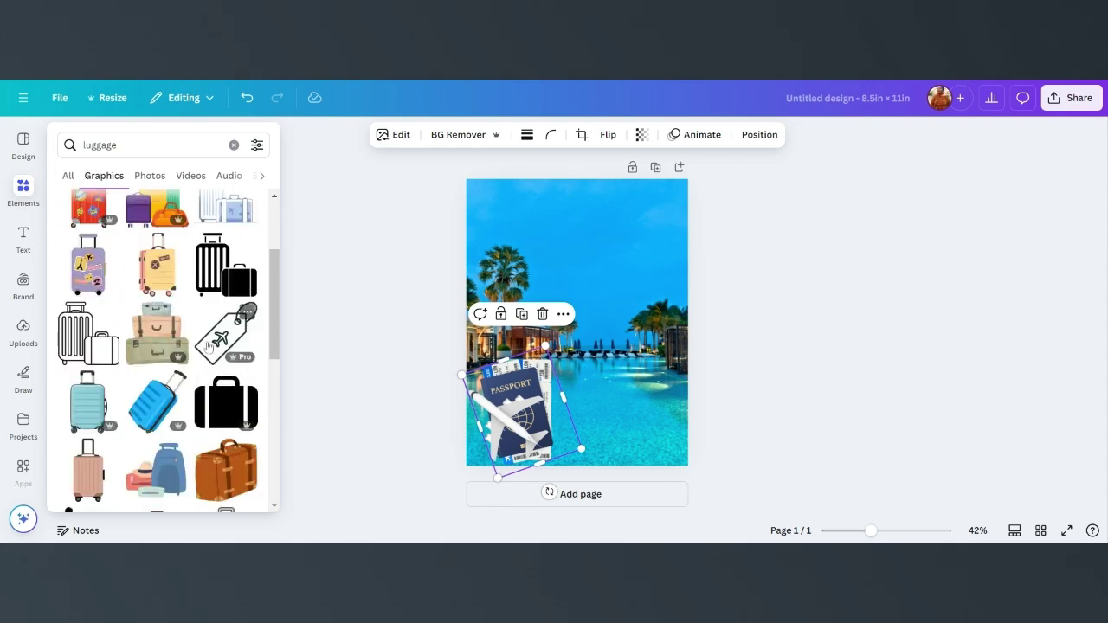
{"action": "scroll", "coordinate": [209, 346], "scroll_direction": "down", "scroll_amount": 4}
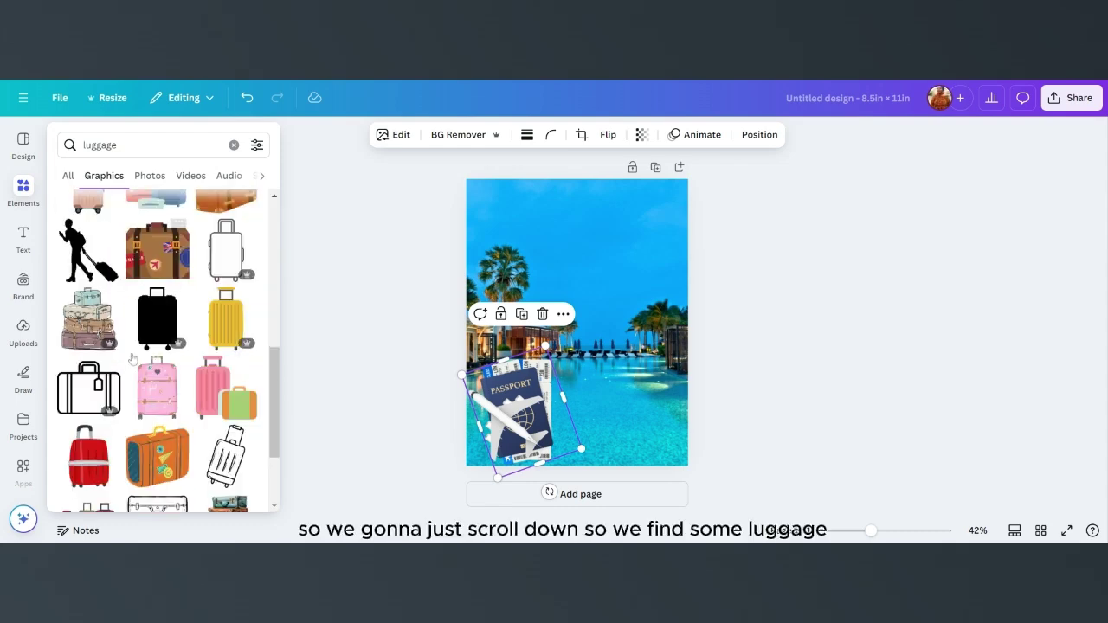
{"action": "scroll", "coordinate": [136, 354], "scroll_direction": "down", "scroll_amount": 2}
{"action": "scroll", "coordinate": [139, 350], "scroll_direction": "down", "scroll_amount": 3}
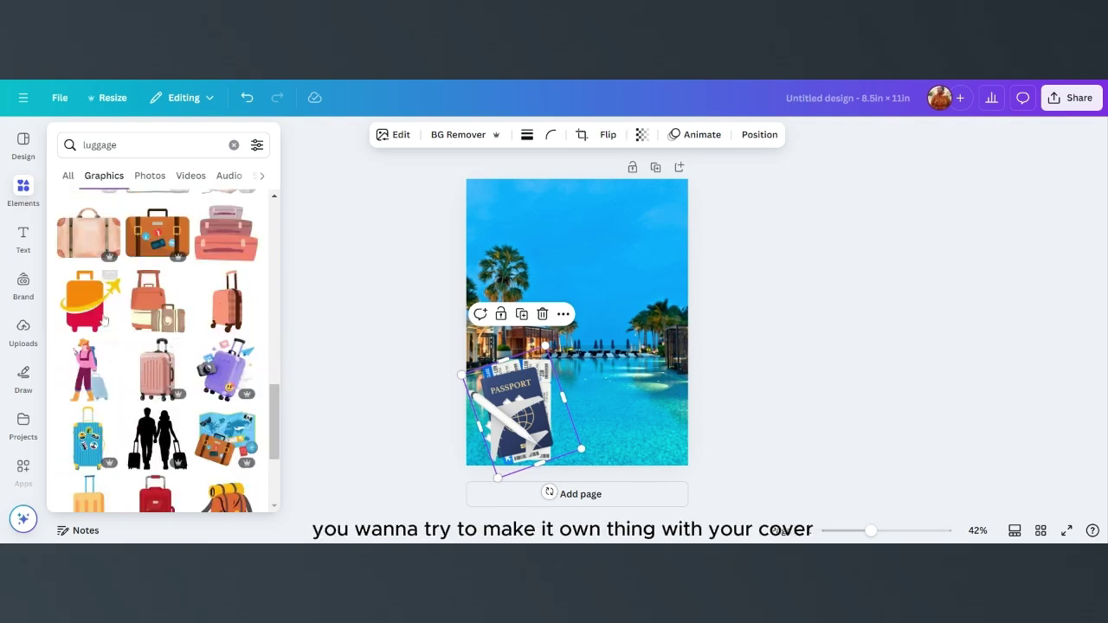
{"action": "scroll", "coordinate": [161, 388], "scroll_direction": "down", "scroll_amount": 1}
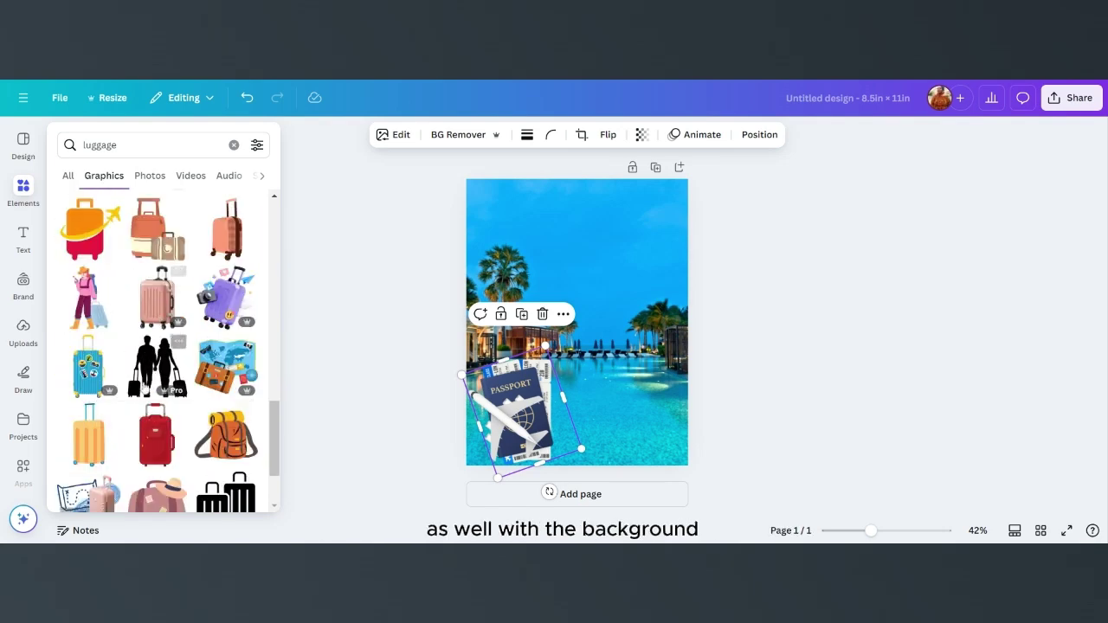
{"action": "scroll", "coordinate": [164, 355], "scroll_direction": "down", "scroll_amount": 3}
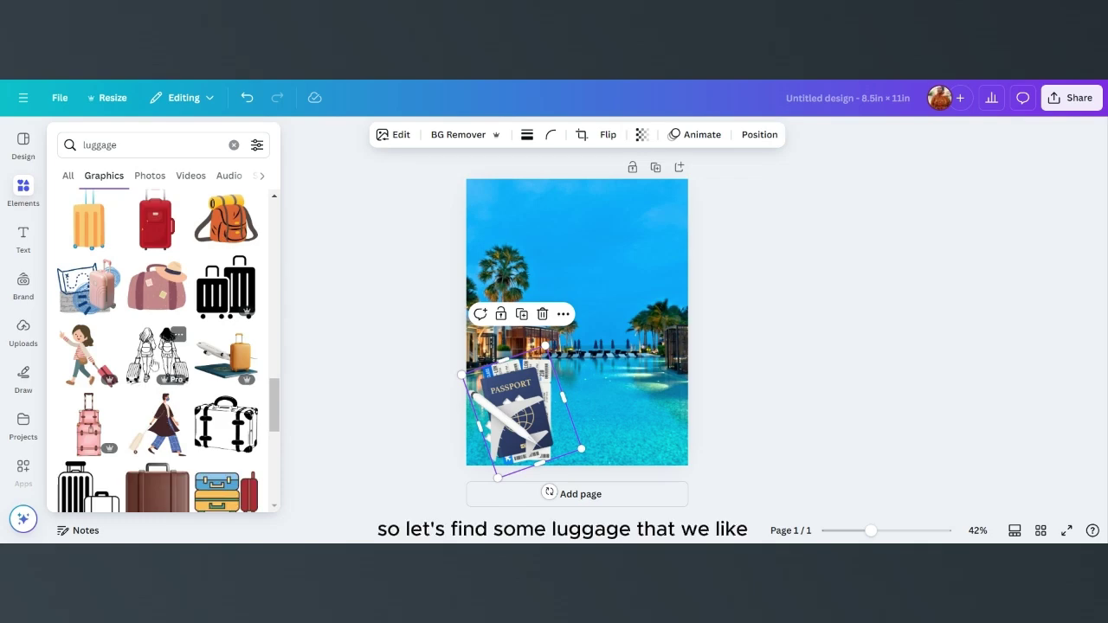
{"action": "scroll", "coordinate": [151, 367], "scroll_direction": "down", "scroll_amount": 2}
{"action": "scroll", "coordinate": [152, 367], "scroll_direction": "down", "scroll_amount": 5}
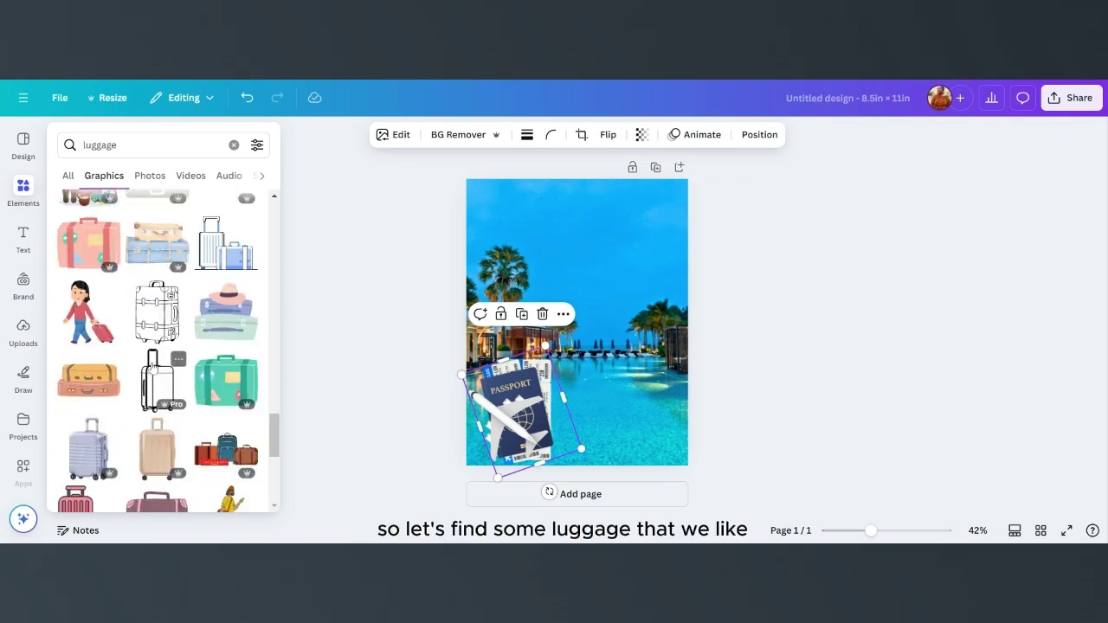
{"action": "scroll", "coordinate": [152, 367], "scroll_direction": "up", "scroll_amount": 8}
{"action": "scroll", "coordinate": [151, 367], "scroll_direction": "up", "scroll_amount": 5}
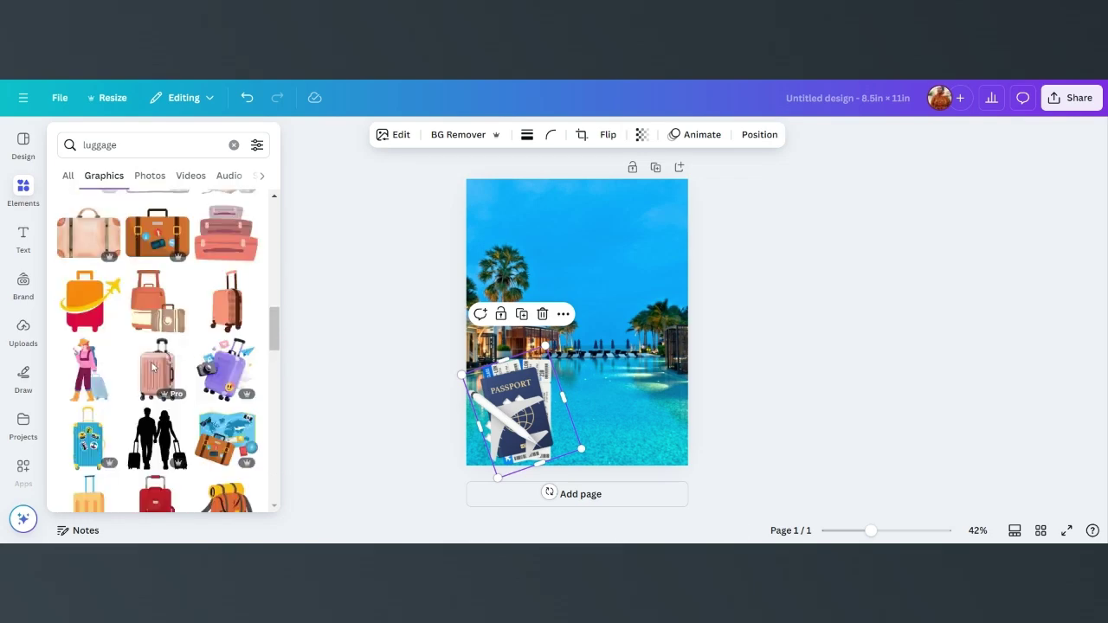
{"action": "scroll", "coordinate": [152, 367], "scroll_direction": "up", "scroll_amount": 5}
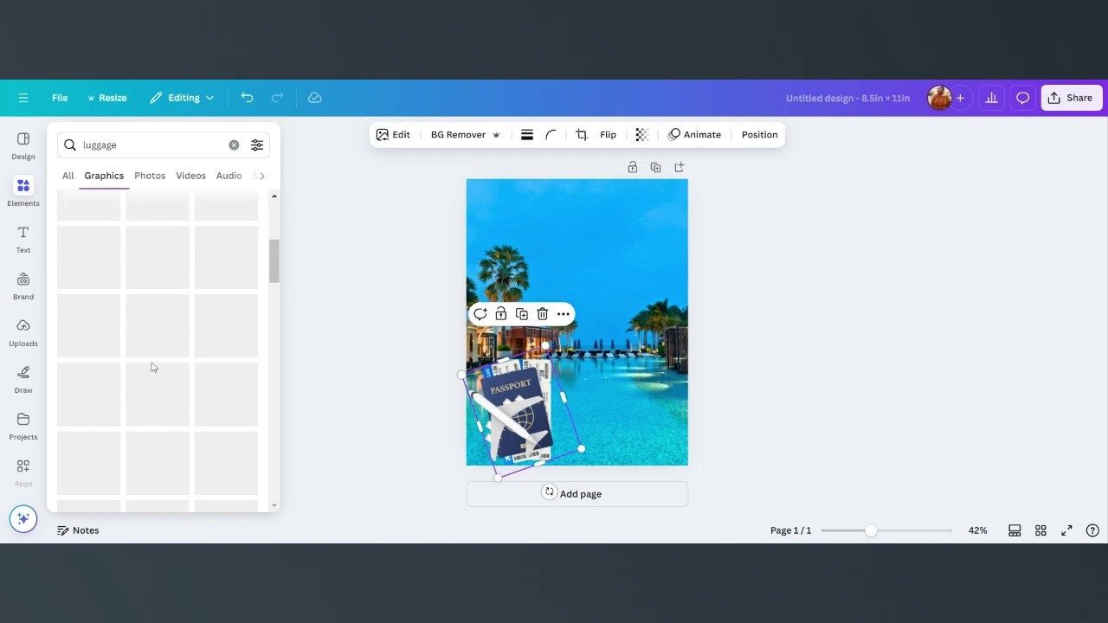
{"action": "scroll", "coordinate": [168, 281], "scroll_direction": "up", "scroll_amount": 5}
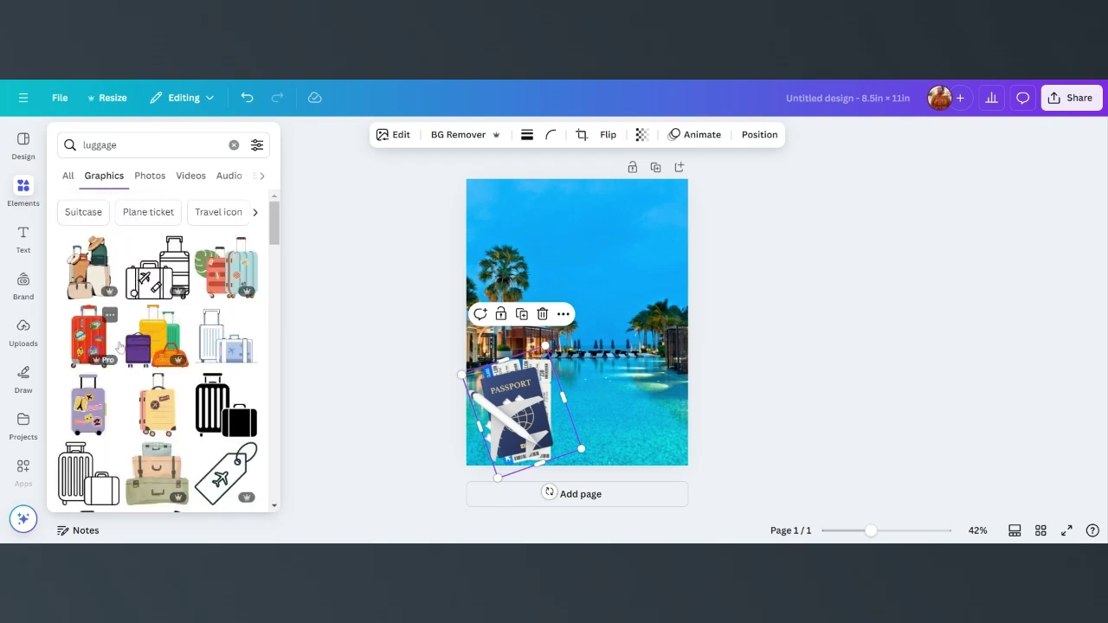
Step: Clear the luggage search and look through all of the recently used graphics
{"action": "left_click", "coordinate": [233, 144]}
{"action": "scroll", "coordinate": [143, 374], "scroll_direction": "down", "scroll_amount": 2}
{"action": "scroll", "coordinate": [143, 374], "scroll_direction": "down", "scroll_amount": 2}
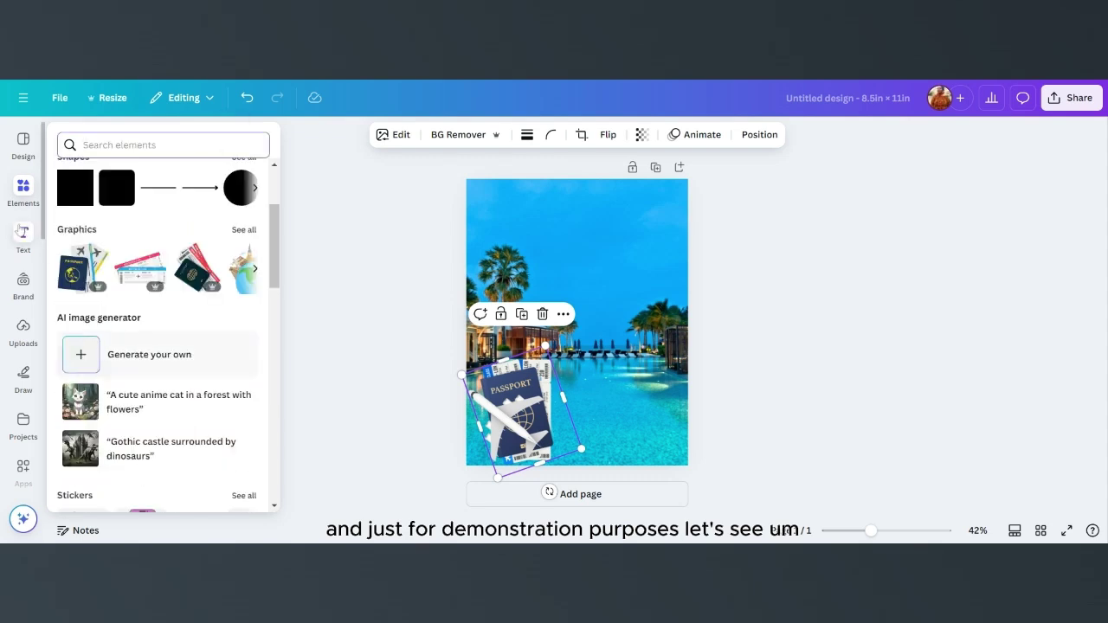
{"action": "left_click", "coordinate": [244, 224]}
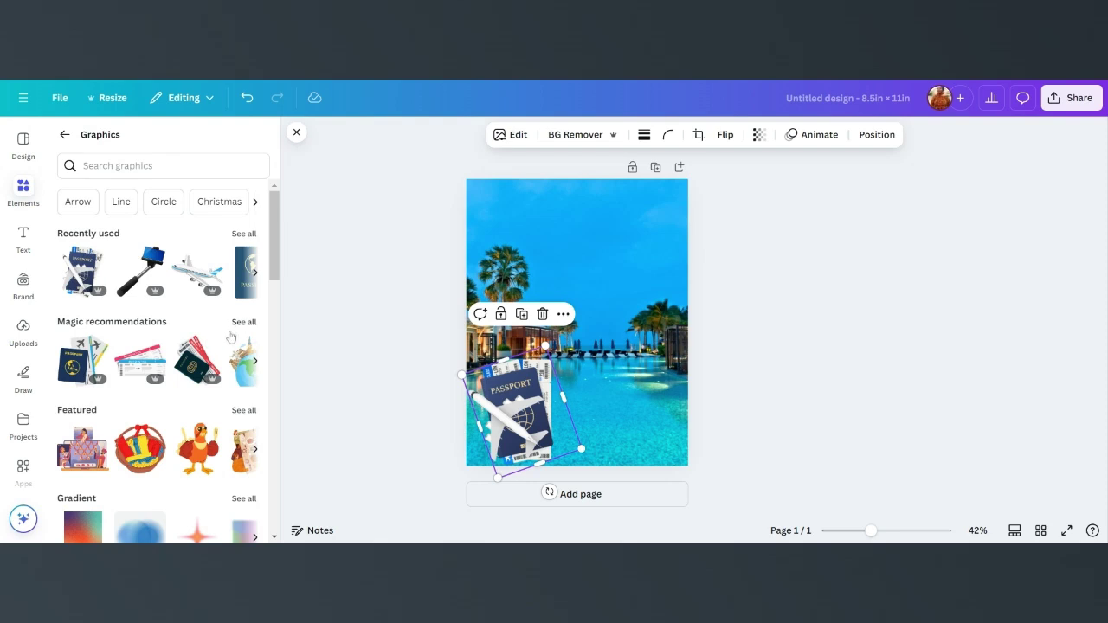
{"action": "left_click", "coordinate": [239, 235]}
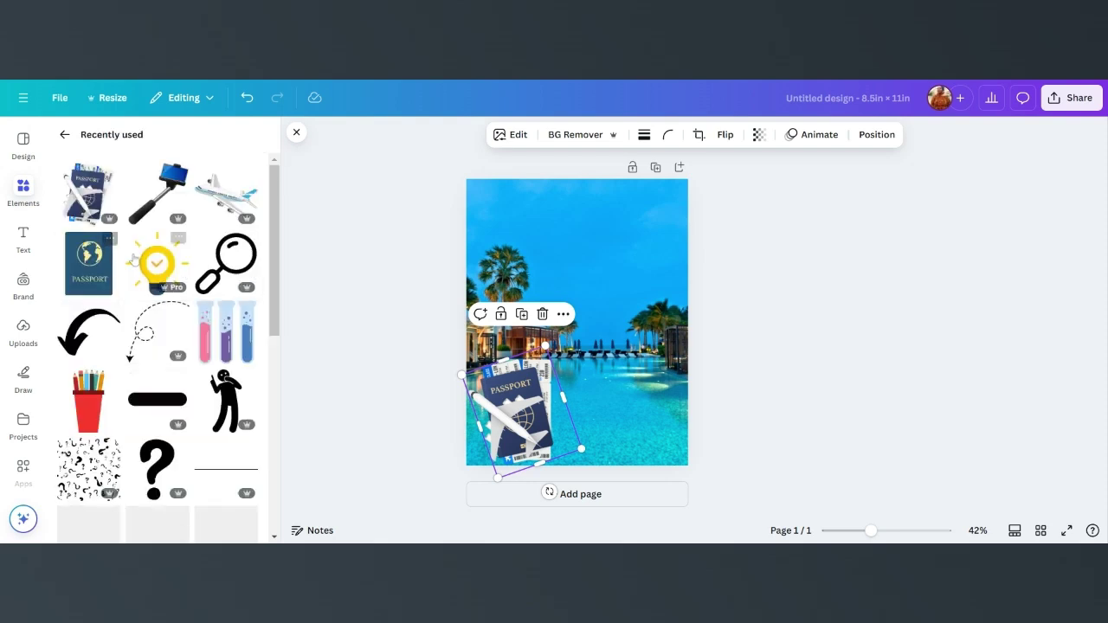
{"action": "scroll", "coordinate": [136, 320], "scroll_direction": "down", "scroll_amount": 2}
{"action": "scroll", "coordinate": [137, 322], "scroll_direction": "up", "scroll_amount": 2}
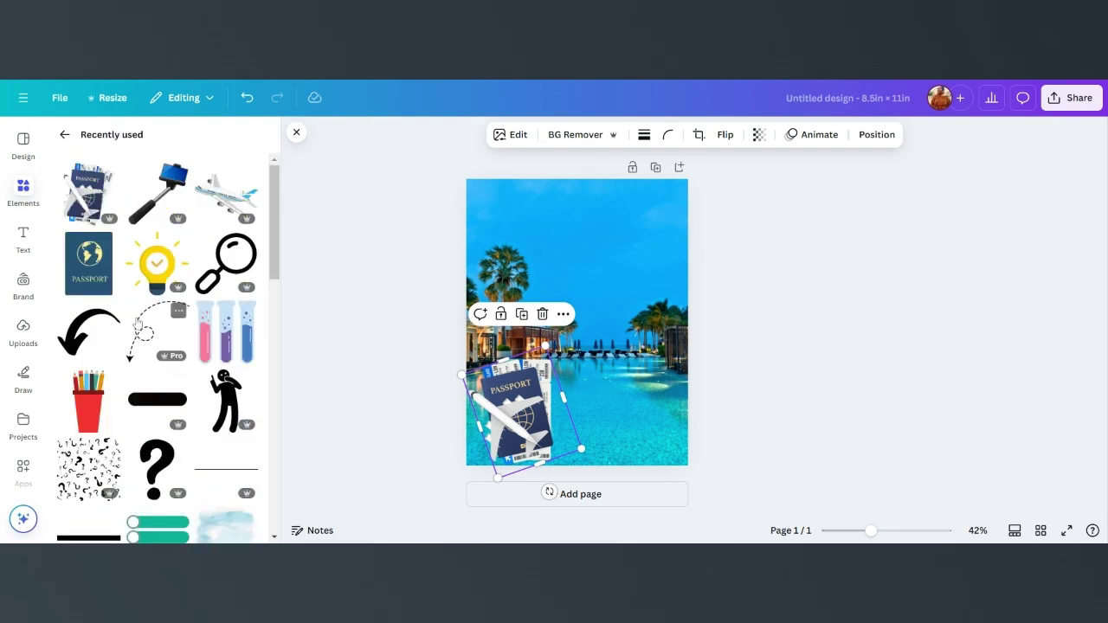
{"action": "left_click", "coordinate": [23, 190]}
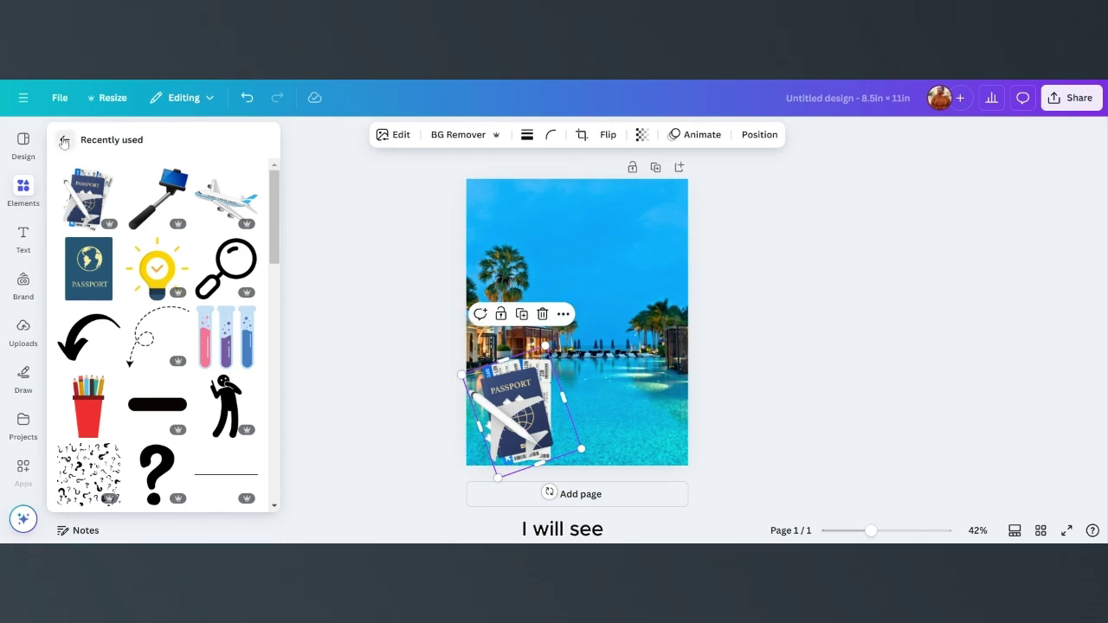
Step: Search the graphics for "luggage" and add the yellow, green, purple and orange luggage set to the cover
{"action": "left_click", "coordinate": [64, 140]}
{"action": "left_click", "coordinate": [147, 170]}
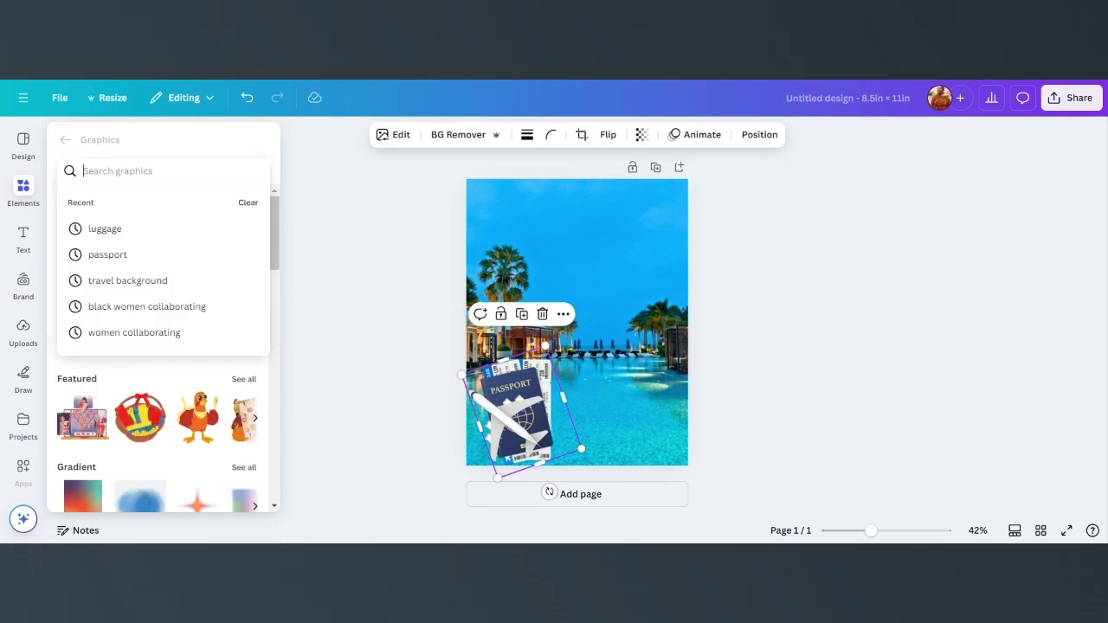
{"action": "type", "text": "luggage"}
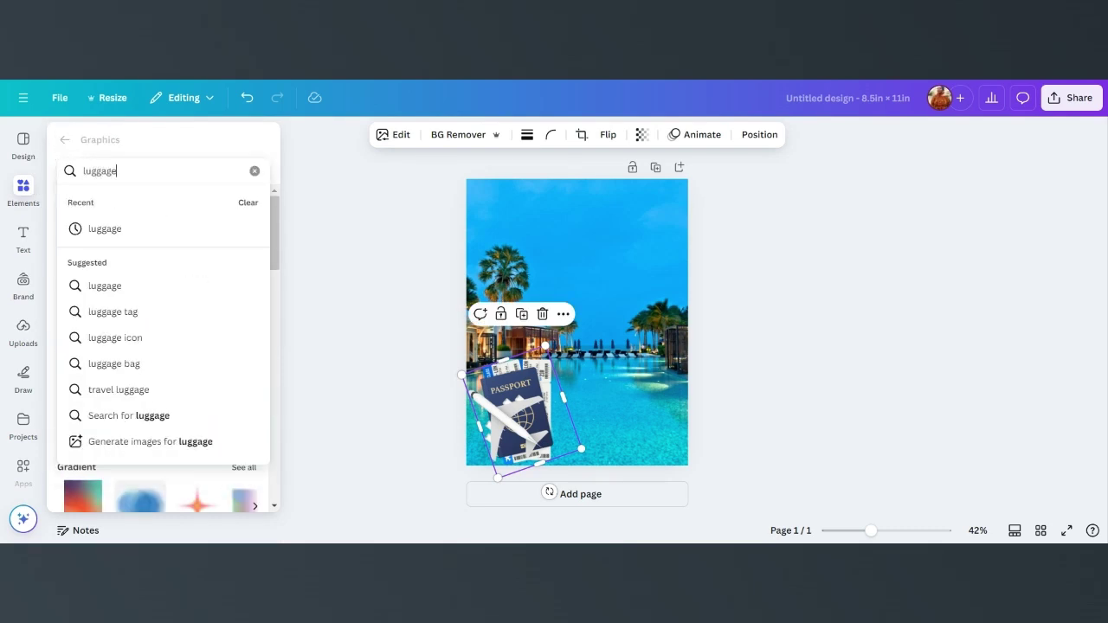
{"action": "left_click", "coordinate": [110, 227]}
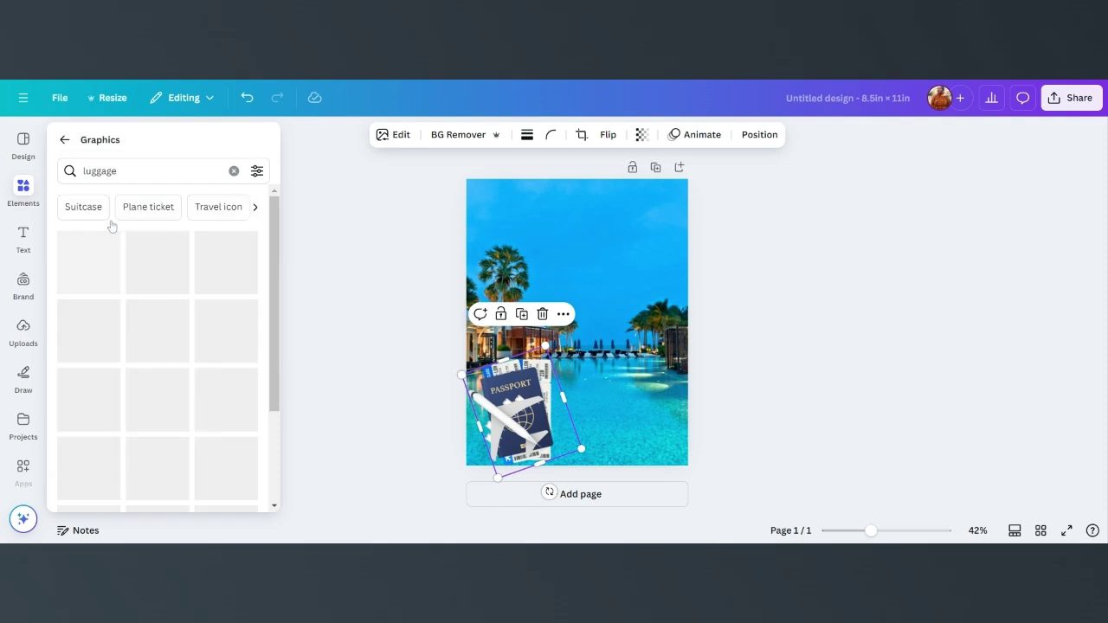
{"action": "left_click", "coordinate": [159, 341]}
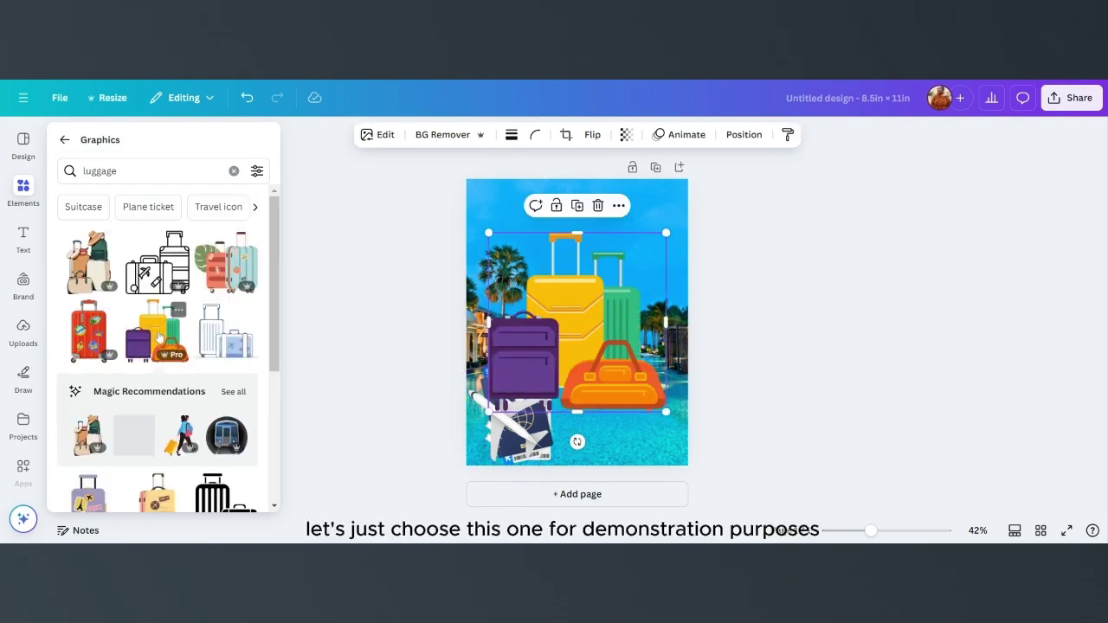
Step: Delete the multicoloured luggage set from the cover
{"action": "left_click", "coordinate": [570, 310]}
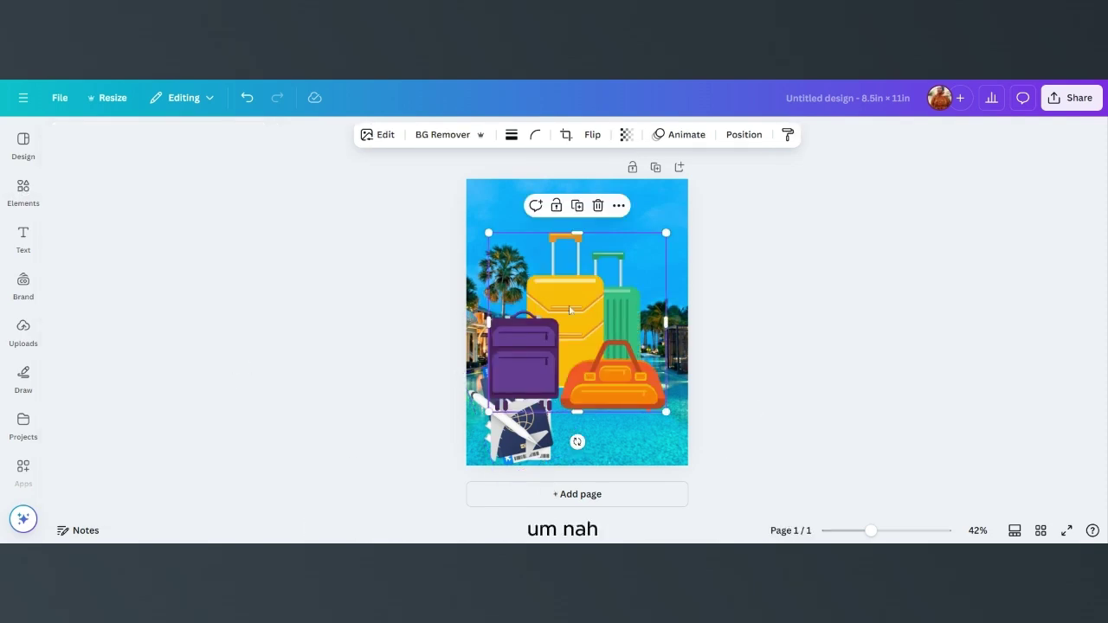
{"action": "left_click", "coordinate": [598, 205]}
{"action": "left_click", "coordinate": [24, 146]}
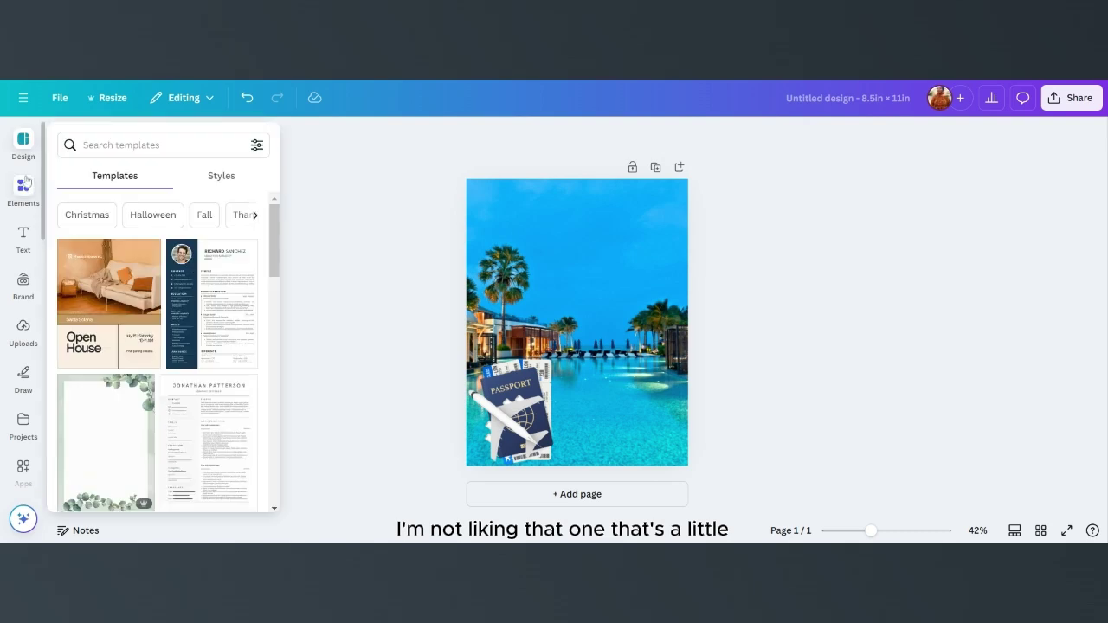
Step: Replace the graphics search with "suitcase" and examine the results for a less cartoonish suitcase
{"action": "left_click", "coordinate": [23, 192]}
{"action": "scroll", "coordinate": [208, 323], "scroll_direction": "down", "scroll_amount": 2}
{"action": "scroll", "coordinate": [208, 324], "scroll_direction": "up", "scroll_amount": 2}
{"action": "left_click", "coordinate": [100, 165]}
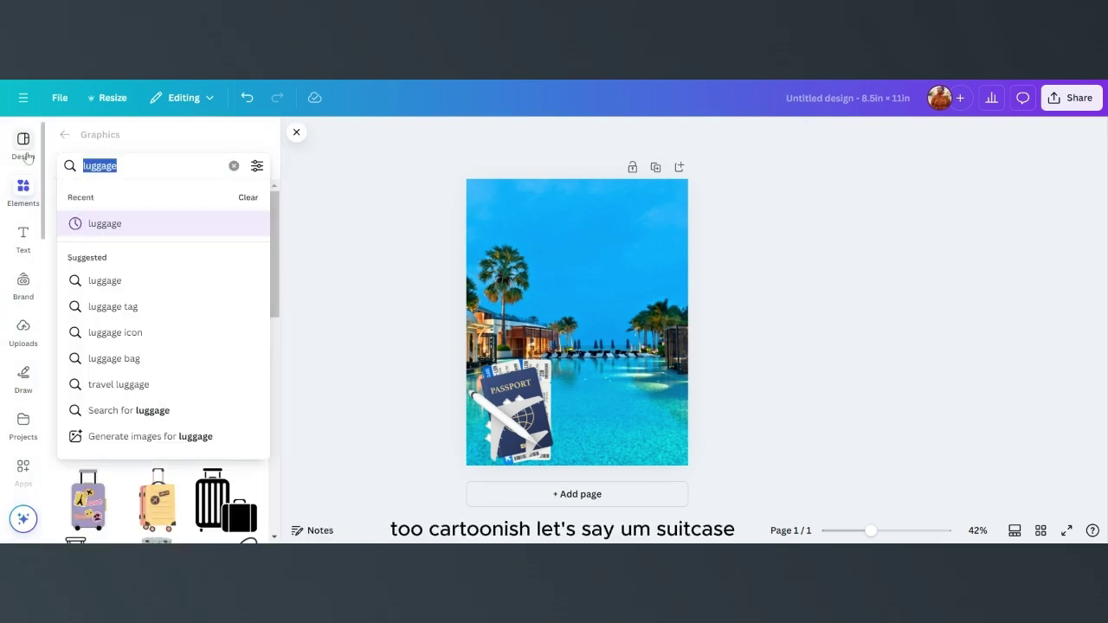
{"action": "type", "text": "suitcase"}
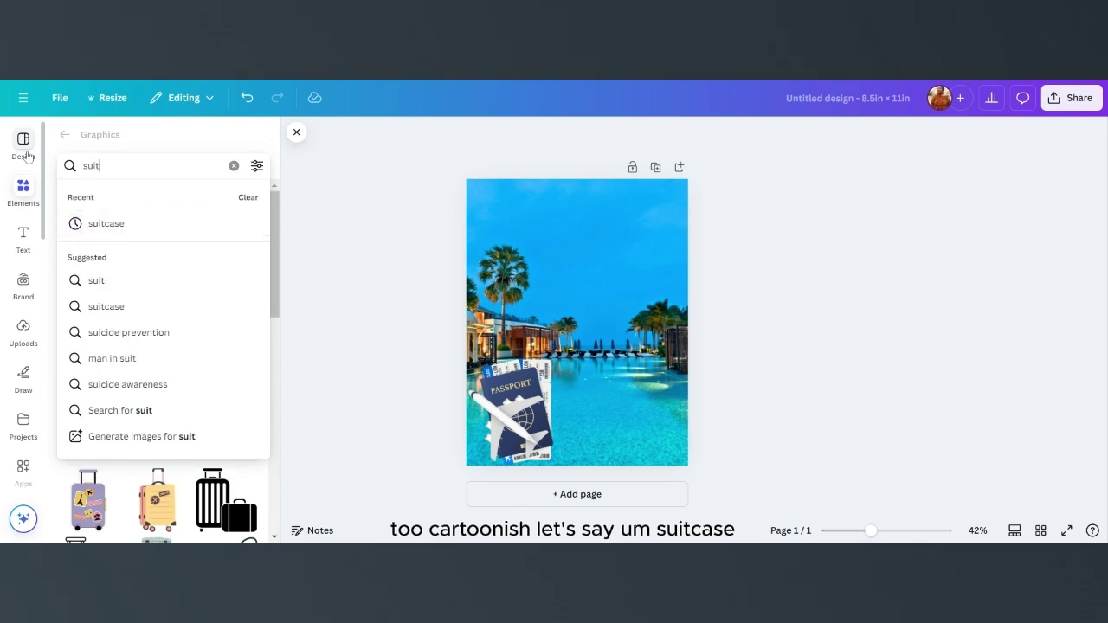
{"action": "left_click", "coordinate": [109, 223]}
{"action": "scroll", "coordinate": [177, 310], "scroll_direction": "down", "scroll_amount": 5}
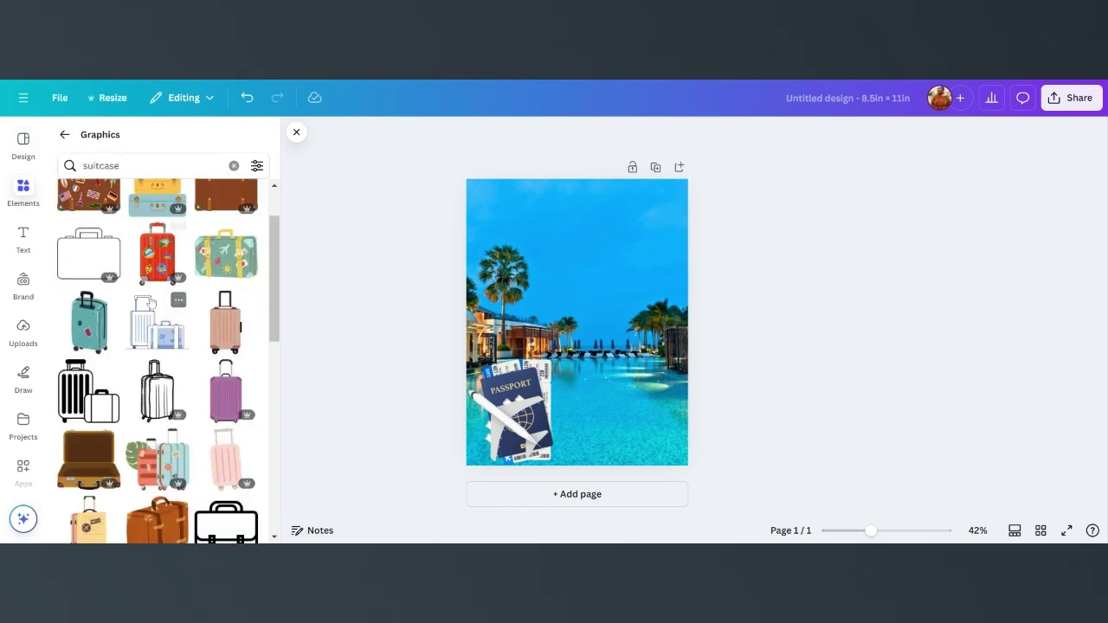
{"action": "scroll", "coordinate": [148, 303], "scroll_direction": "down", "scroll_amount": 5}
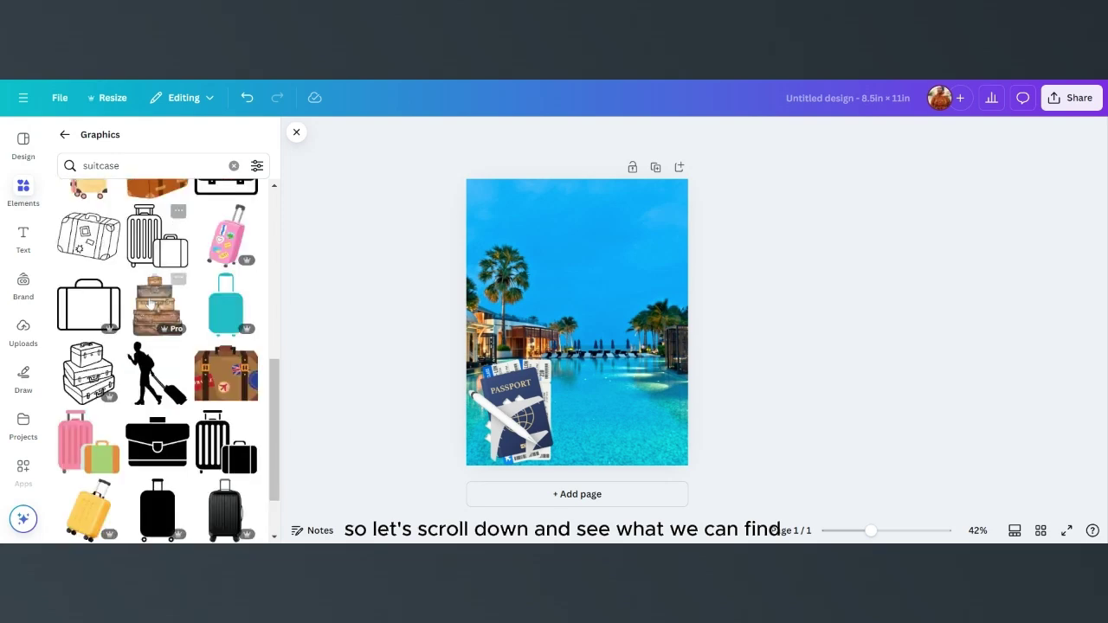
{"action": "scroll", "coordinate": [149, 302], "scroll_direction": "down", "scroll_amount": 1}
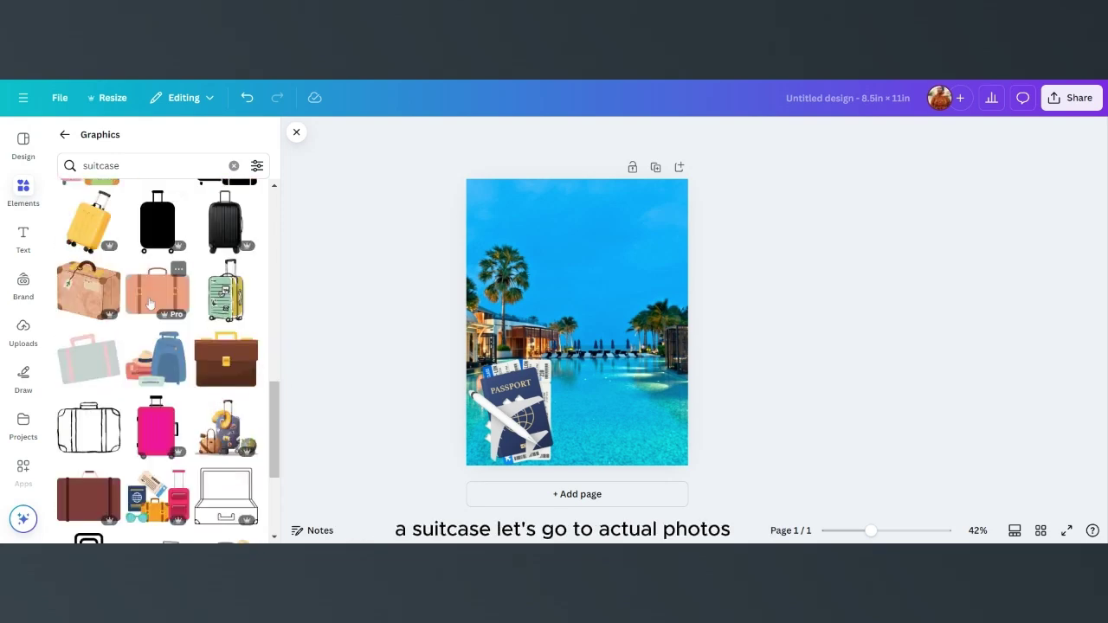
{"action": "scroll", "coordinate": [148, 303], "scroll_direction": "up", "scroll_amount": 1}
Step: Leave the graphics-only results and search all element types for "suitcase"
{"action": "left_click", "coordinate": [64, 134]}
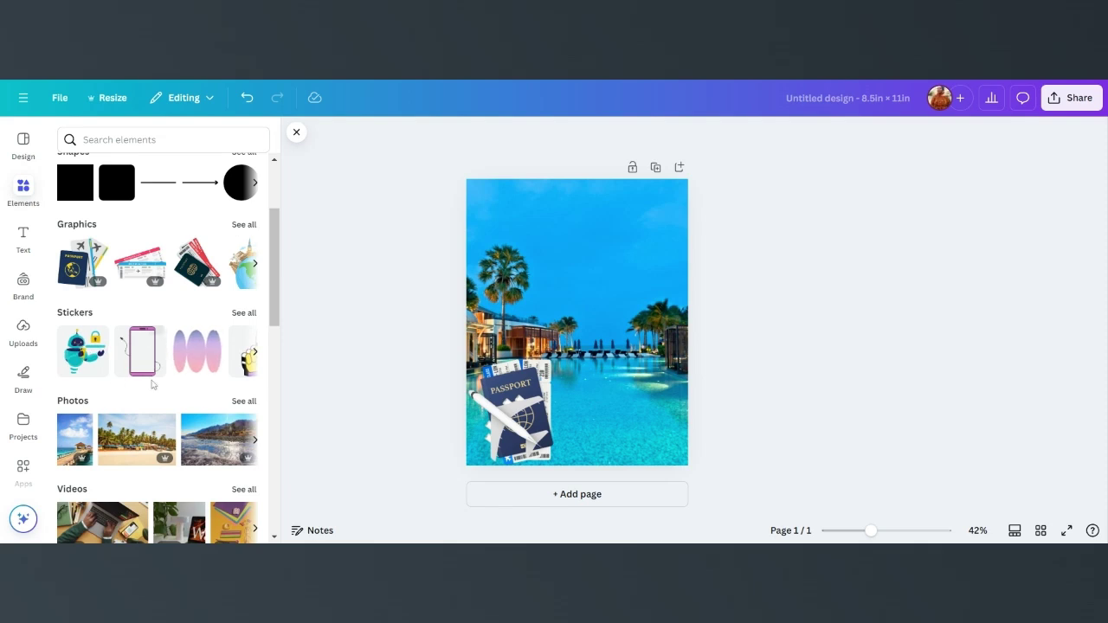
{"action": "scroll", "coordinate": [50, 225], "scroll_direction": "up", "scroll_amount": 3}
{"action": "left_click", "coordinate": [129, 139]}
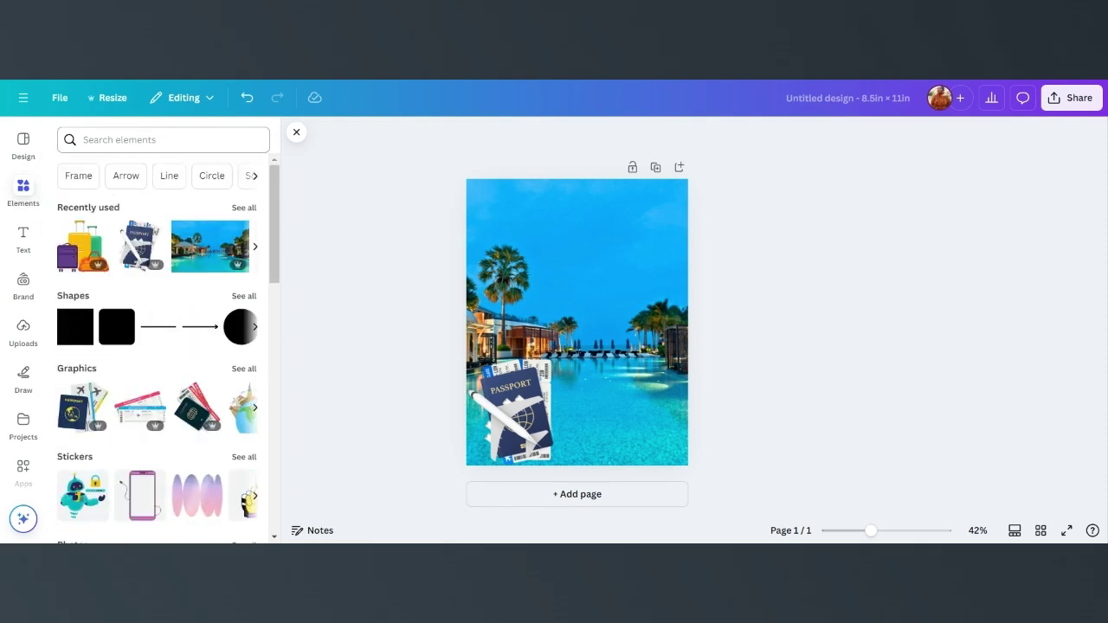
{"action": "type", "text": "suitcase"}
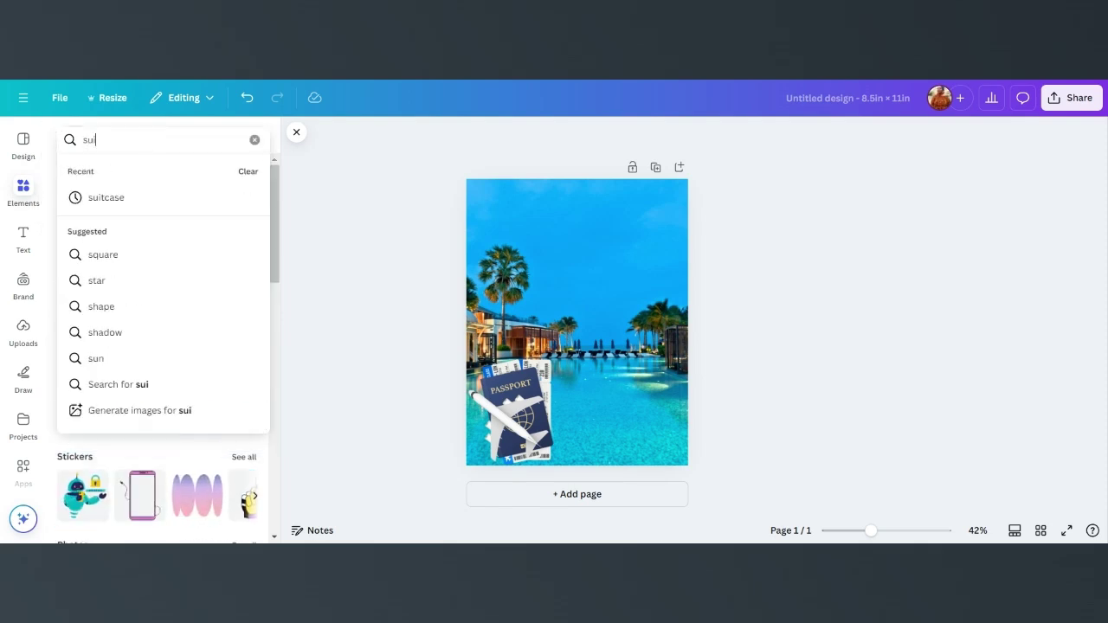
{"action": "key", "text": "Return"}
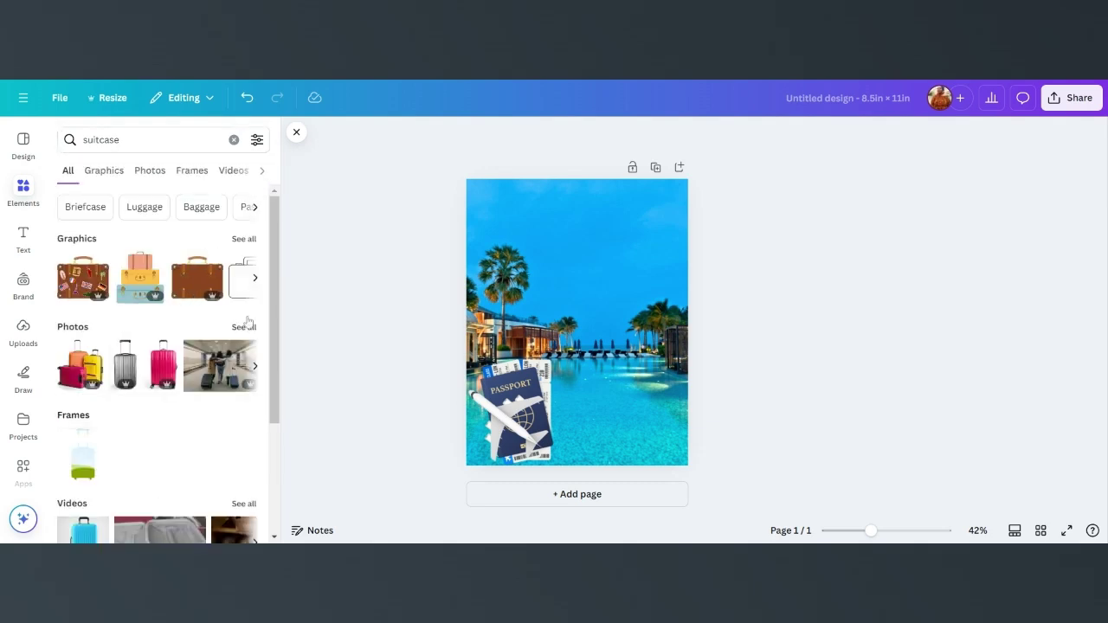
Step: Examine the photo results for "suitcase" for a realistic luggage image
{"action": "left_click", "coordinate": [245, 325]}
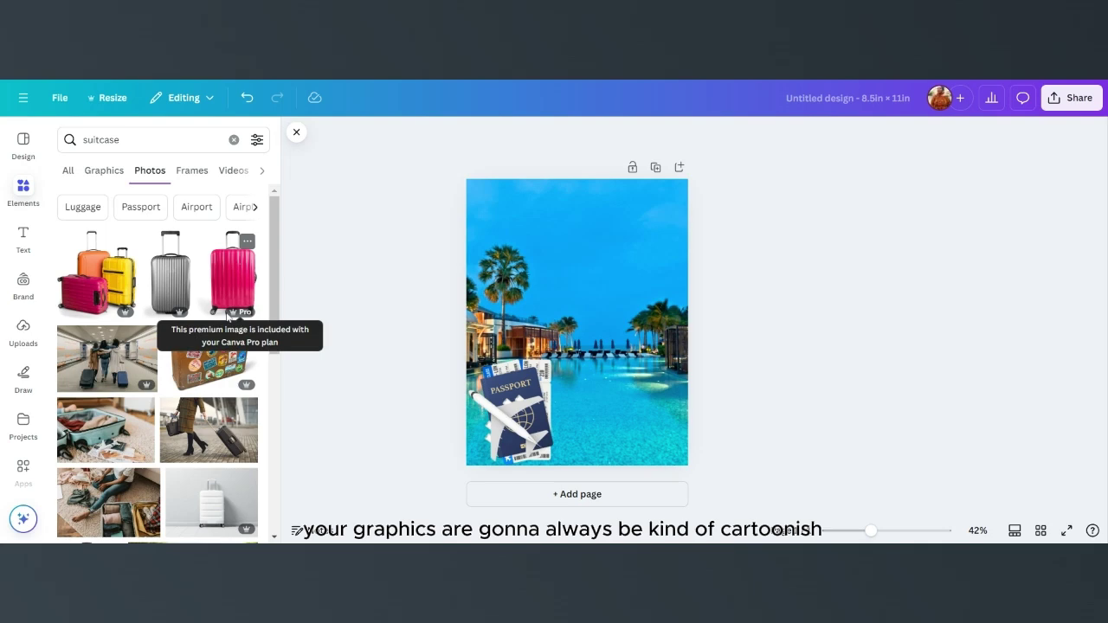
{"action": "scroll", "coordinate": [198, 336], "scroll_direction": "down", "scroll_amount": 3}
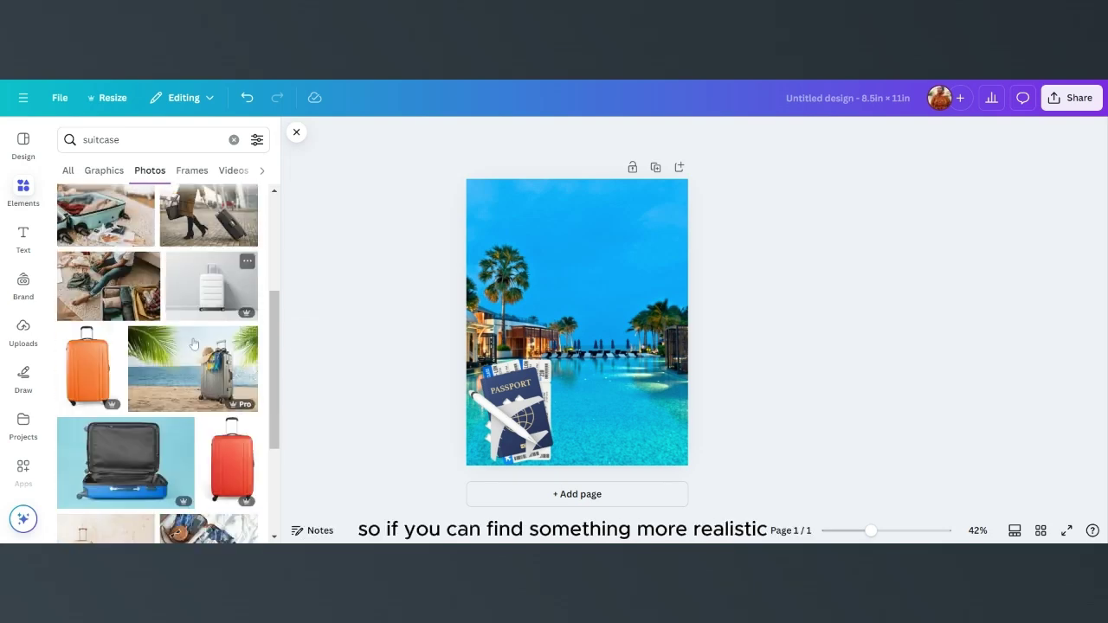
{"action": "scroll", "coordinate": [194, 343], "scroll_direction": "down", "scroll_amount": 1}
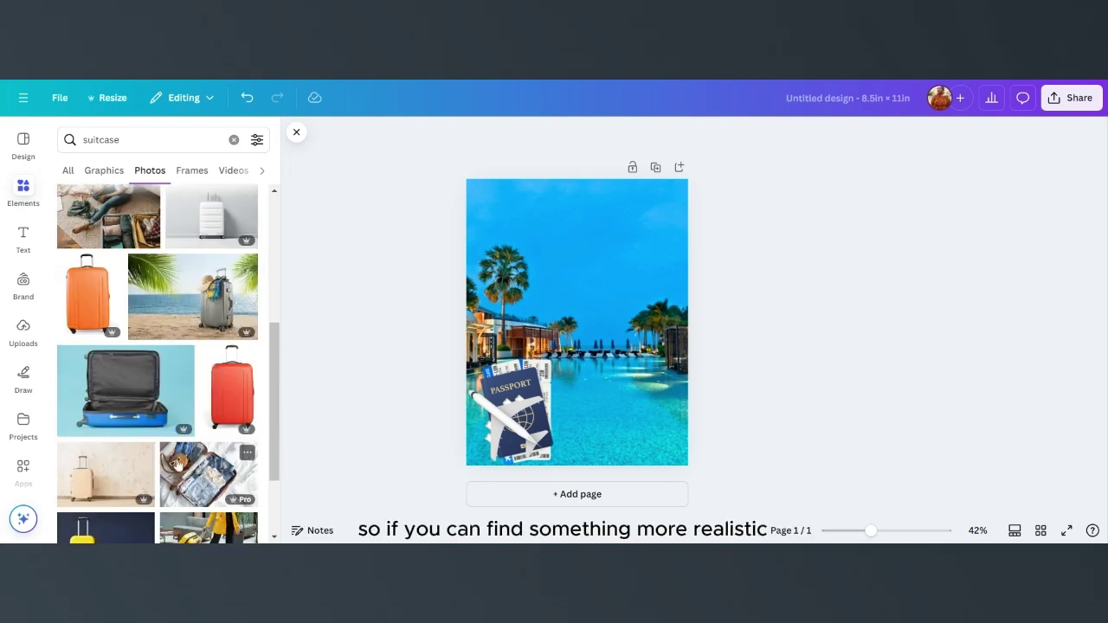
{"action": "scroll", "coordinate": [182, 450], "scroll_direction": "down", "scroll_amount": 2}
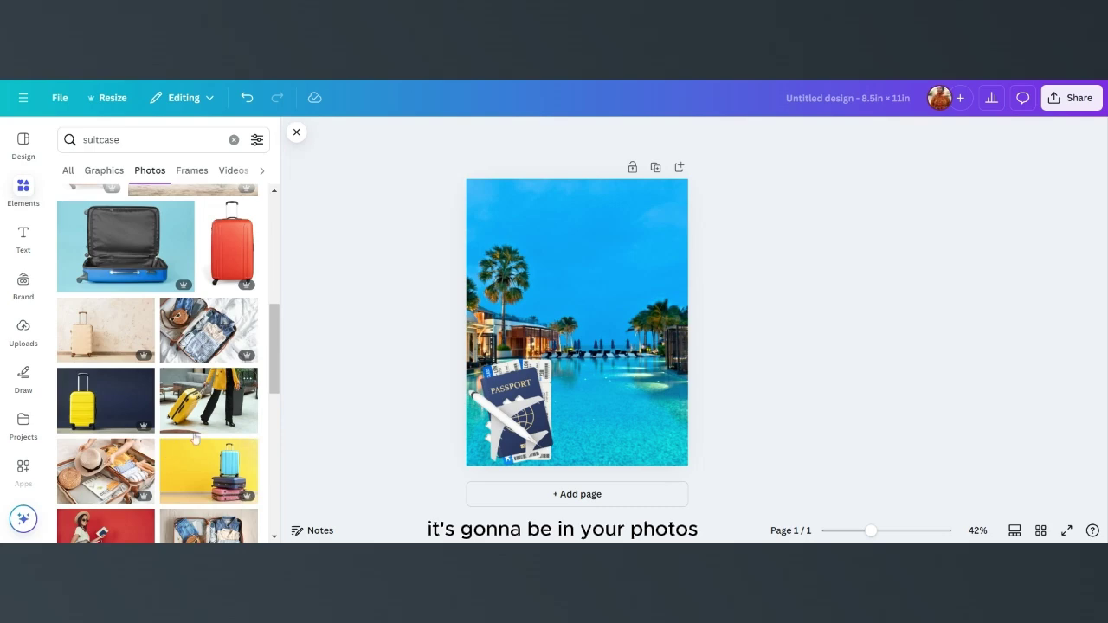
{"action": "scroll", "coordinate": [196, 437], "scroll_direction": "down", "scroll_amount": 1}
{"action": "scroll", "coordinate": [164, 422], "scroll_direction": "down", "scroll_amount": 3}
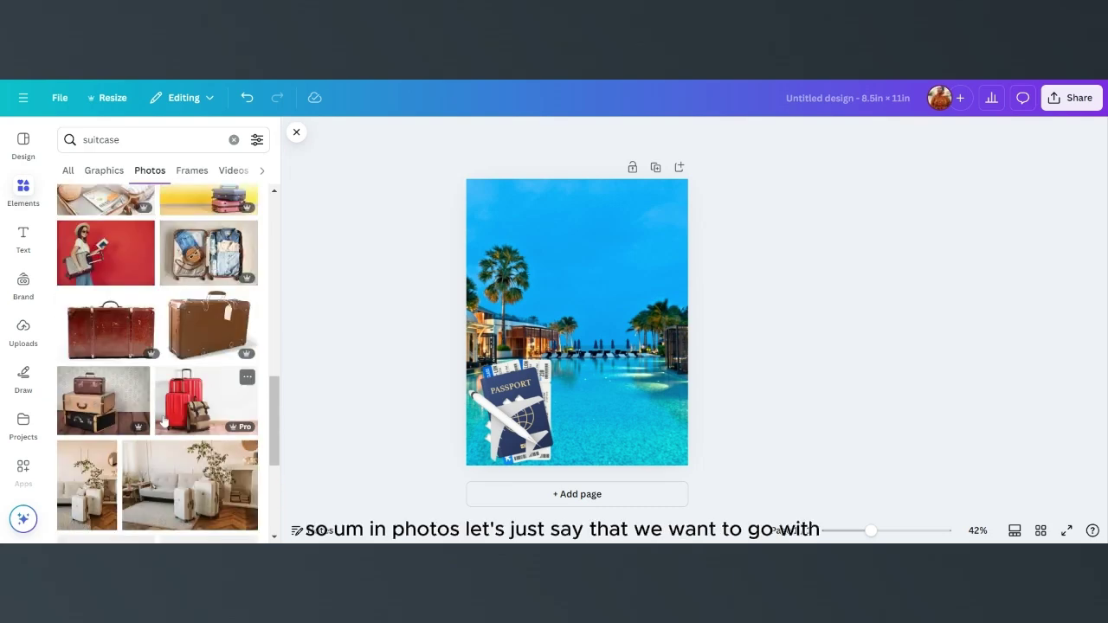
{"action": "scroll", "coordinate": [162, 417], "scroll_direction": "down", "scroll_amount": 3}
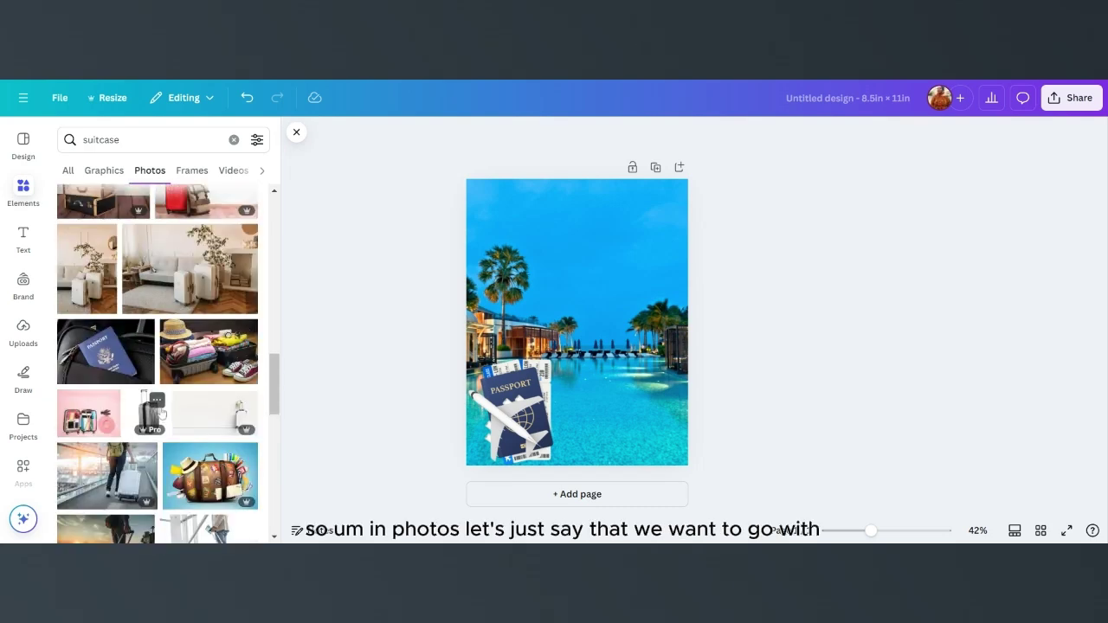
Step: Add the photo of the orange, yellow and magenta suitcases, shrink it and place it beside the passport at the bottom of the cover
{"action": "scroll", "coordinate": [144, 395], "scroll_direction": "up", "scroll_amount": 10}
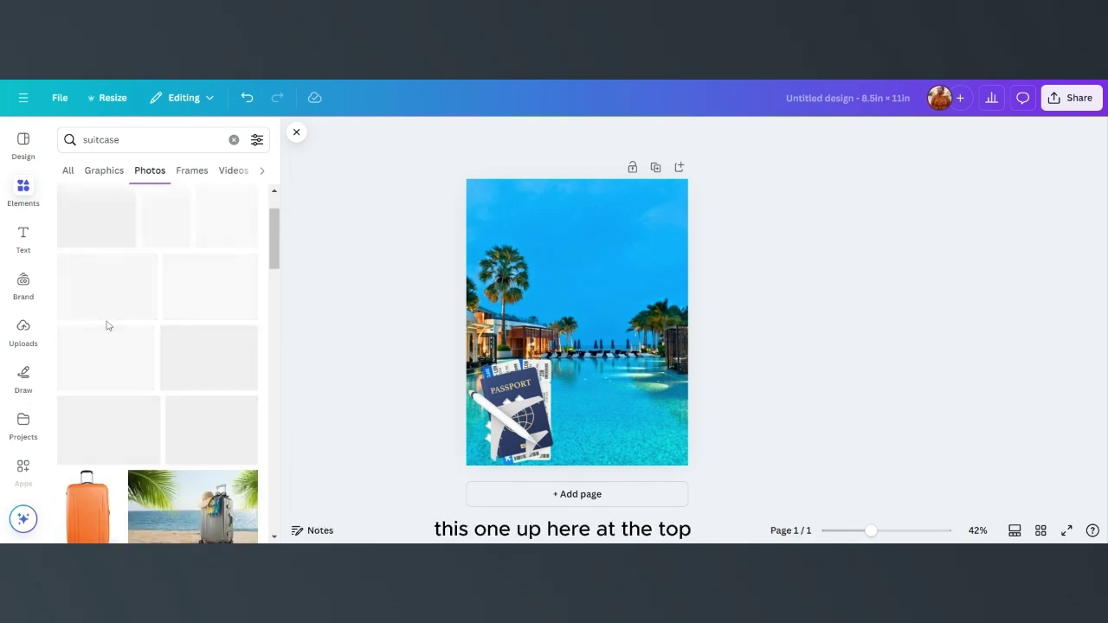
{"action": "scroll", "coordinate": [108, 320], "scroll_direction": "up", "scroll_amount": 2}
{"action": "left_click", "coordinate": [95, 277]}
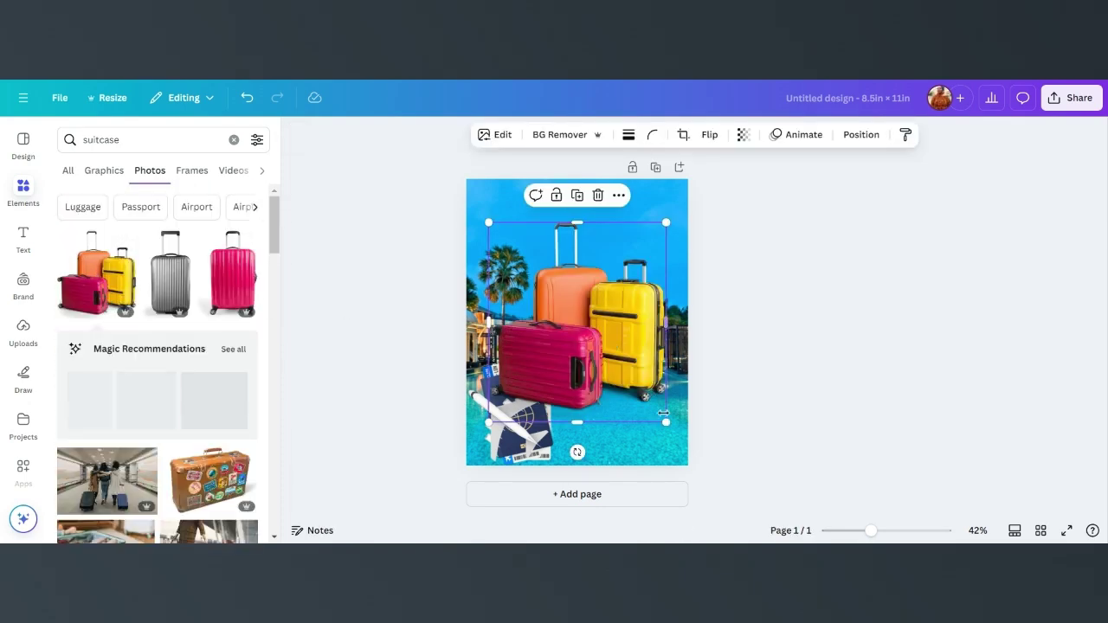
{"action": "left_click_drag", "start_coordinate": [613, 357], "coordinate": [613, 358]}
{"action": "left_click_drag", "start_coordinate": [554, 317], "coordinate": [579, 430]}
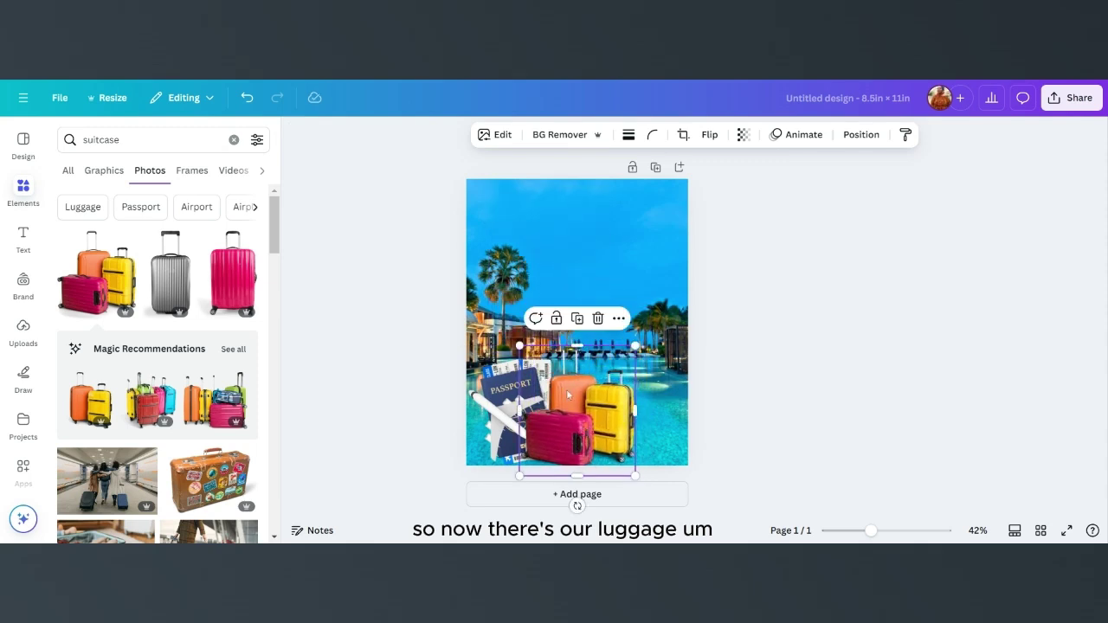
Step: Search the elements for "cell phone"
{"action": "left_click", "coordinate": [130, 140]}
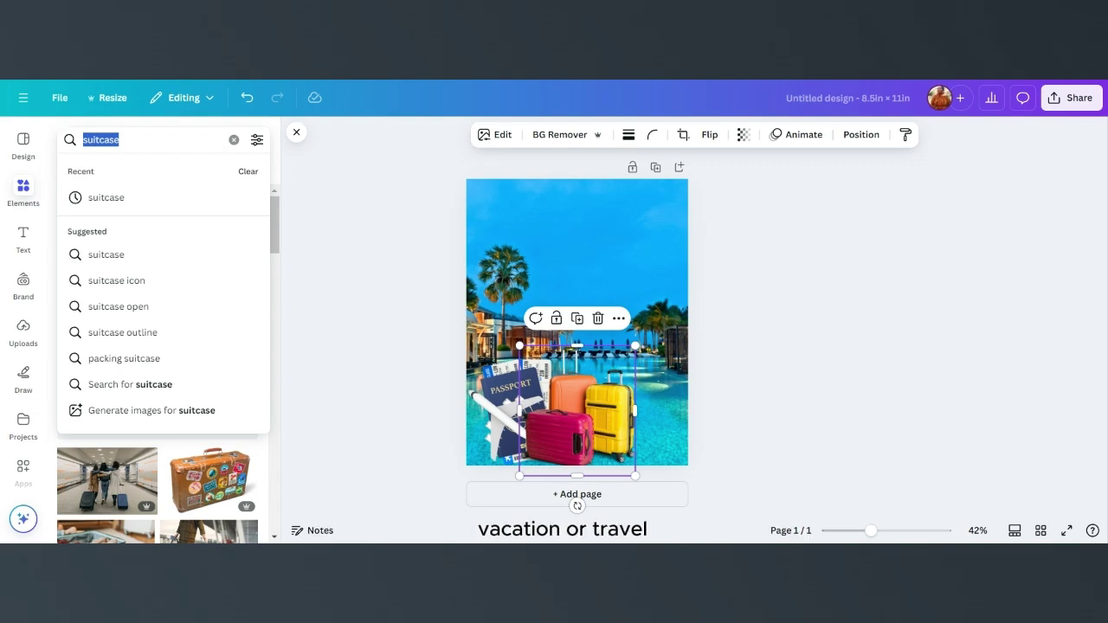
{"action": "type", "text": "cell"}
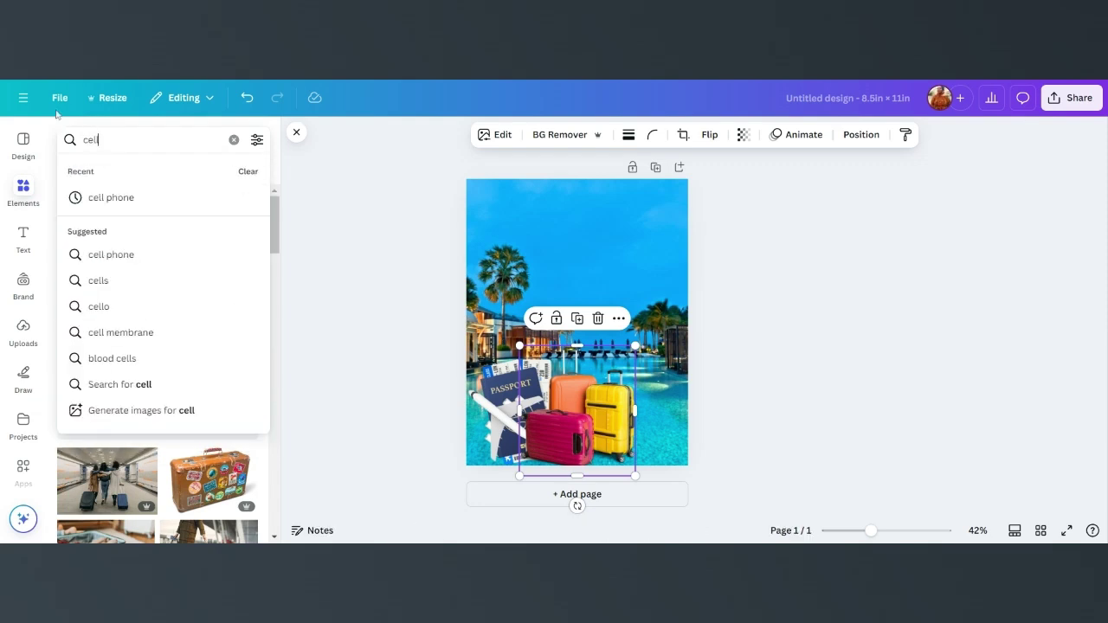
{"action": "left_click", "coordinate": [108, 199]}
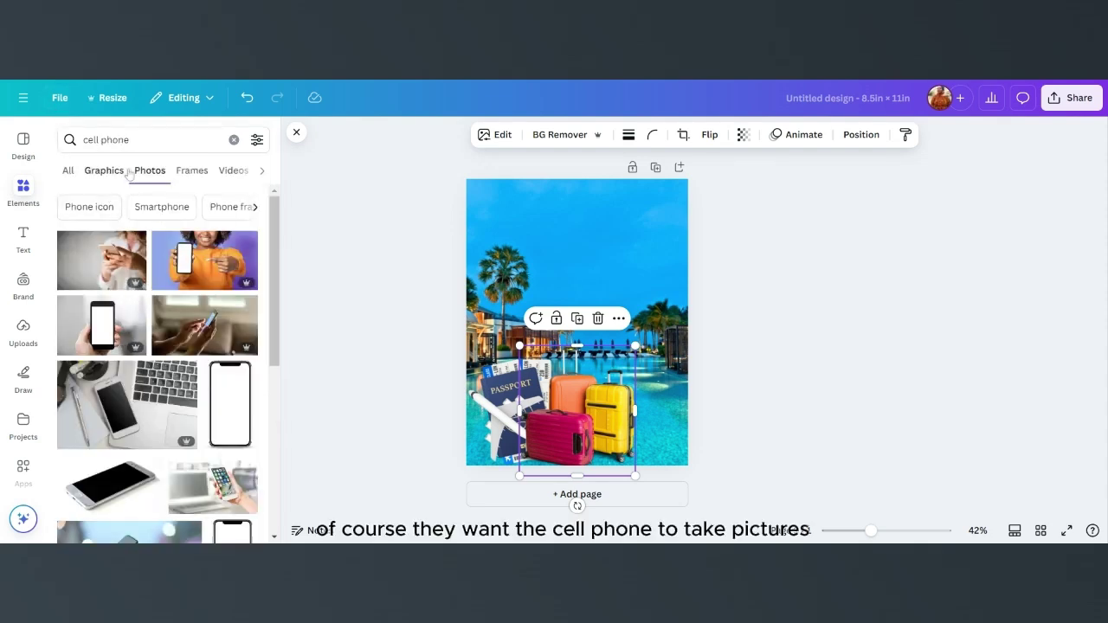
Step: Compare the cell phone photos and graphics, add the teal smartphone lock-screen graphic and place it at the cover's lower right, beside the suitcases
{"action": "left_click", "coordinate": [104, 170]}
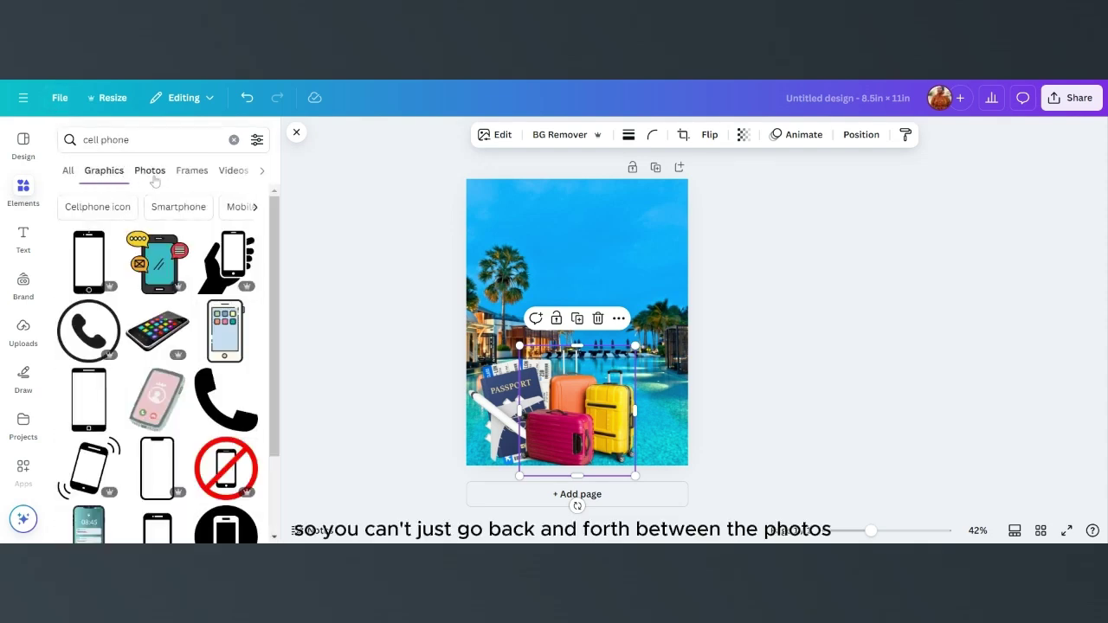
{"action": "scroll", "coordinate": [177, 240], "scroll_direction": "down", "scroll_amount": 2}
{"action": "left_click", "coordinate": [150, 170]}
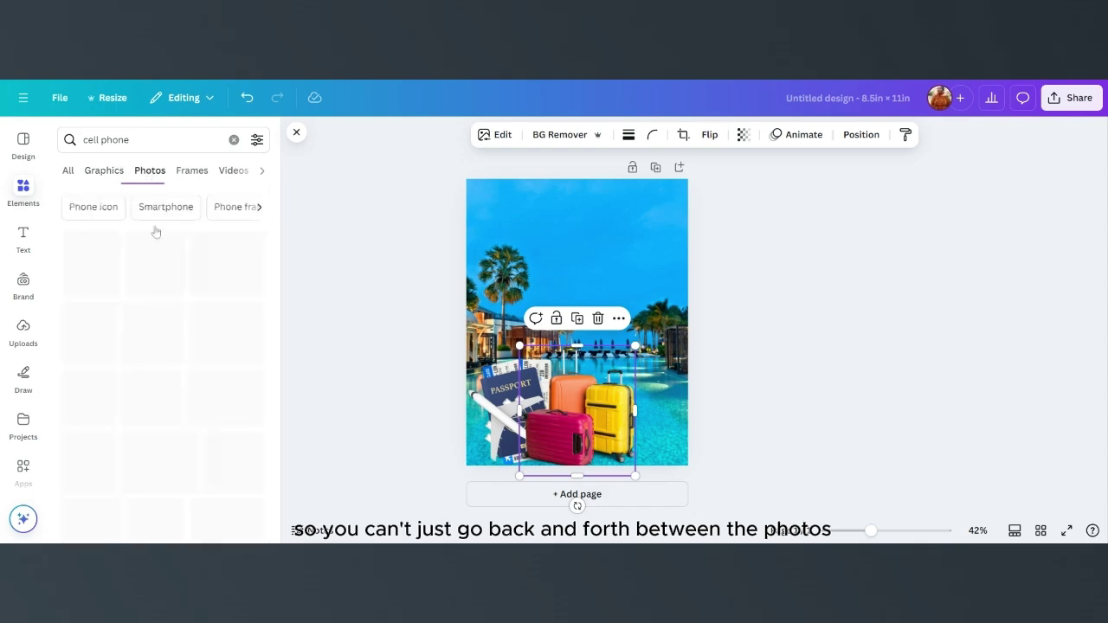
{"action": "scroll", "coordinate": [221, 372], "scroll_direction": "down", "scroll_amount": 2}
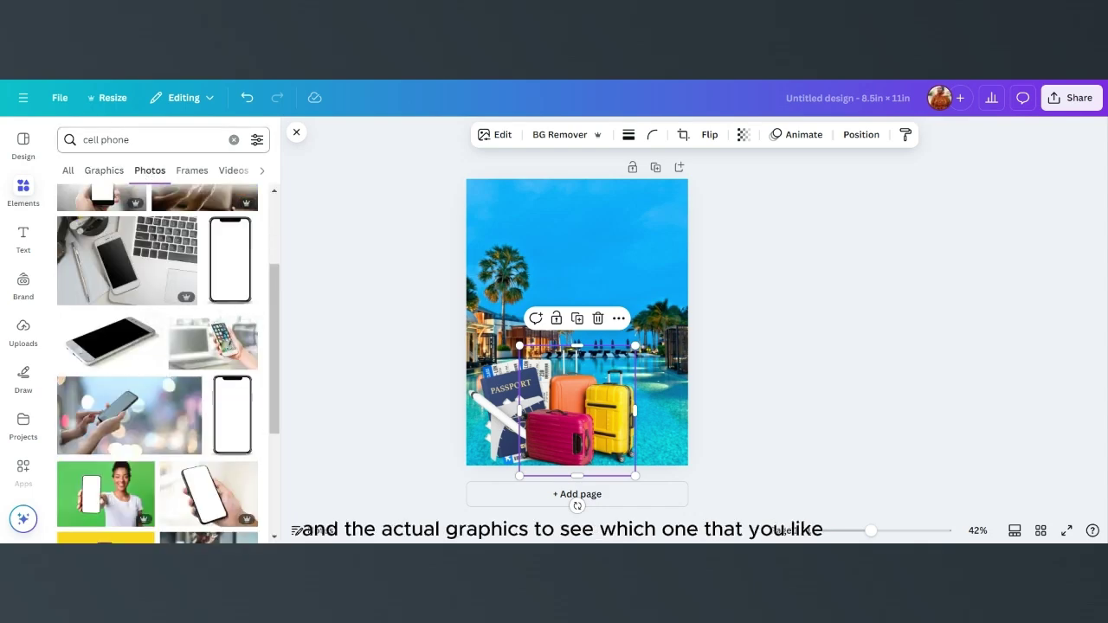
{"action": "left_click", "coordinate": [104, 171]}
{"action": "scroll", "coordinate": [155, 363], "scroll_direction": "down", "scroll_amount": 3}
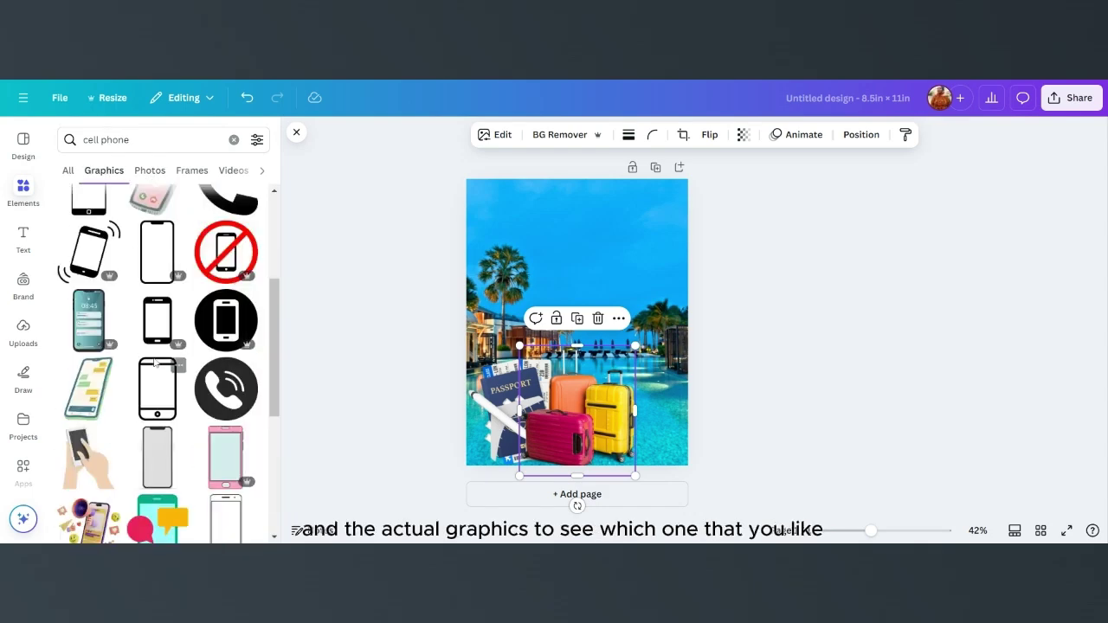
{"action": "scroll", "coordinate": [155, 364], "scroll_direction": "down", "scroll_amount": 1}
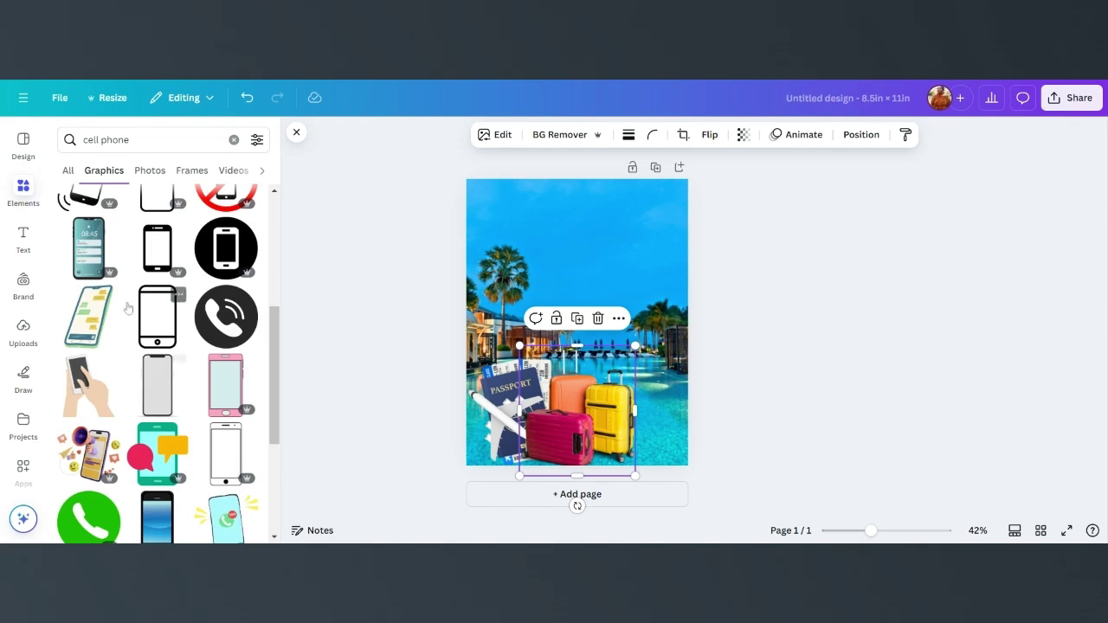
{"action": "left_click", "coordinate": [89, 248]}
{"action": "left_click_drag", "start_coordinate": [588, 300], "coordinate": [654, 387]}
Step: Search the elements for "selfie stick"
{"action": "left_click", "coordinate": [130, 140]}
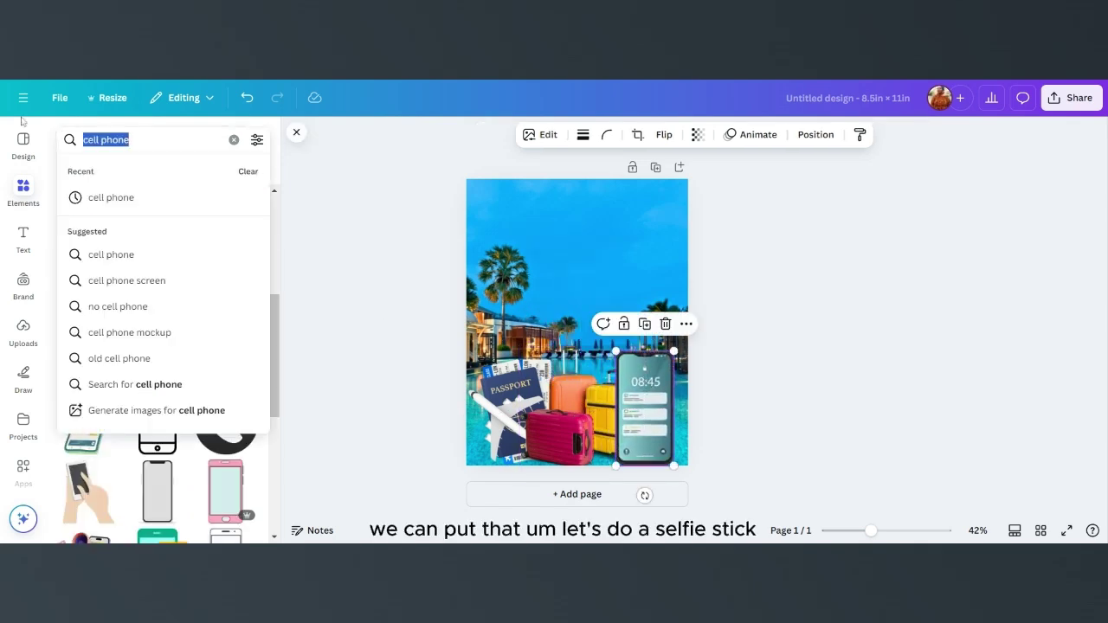
{"action": "type", "text": "selfi"}
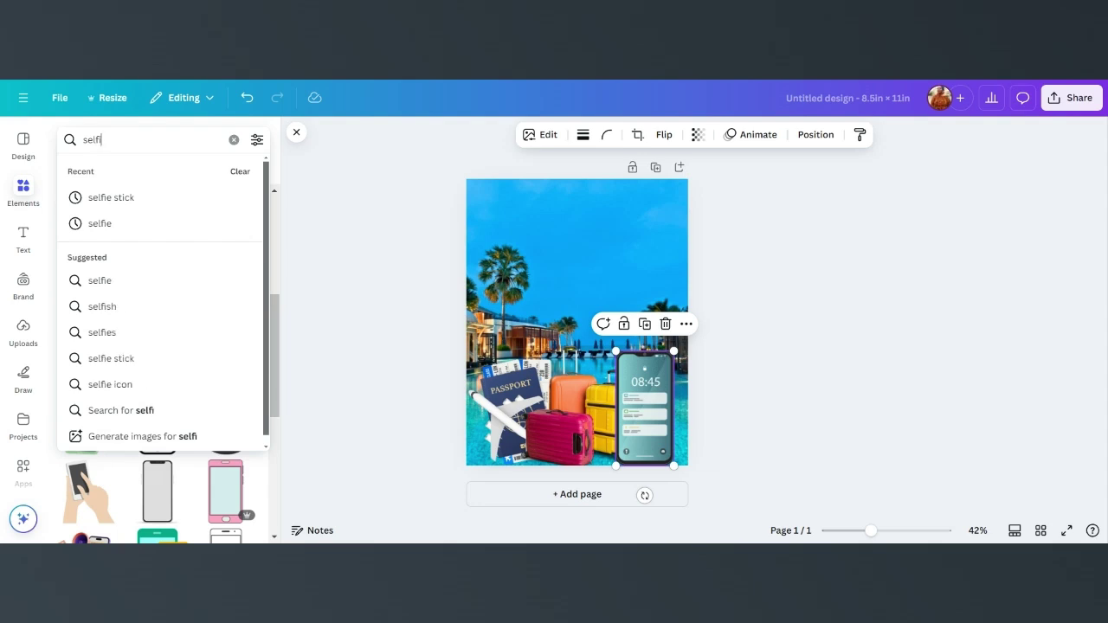
{"action": "left_click", "coordinate": [130, 197]}
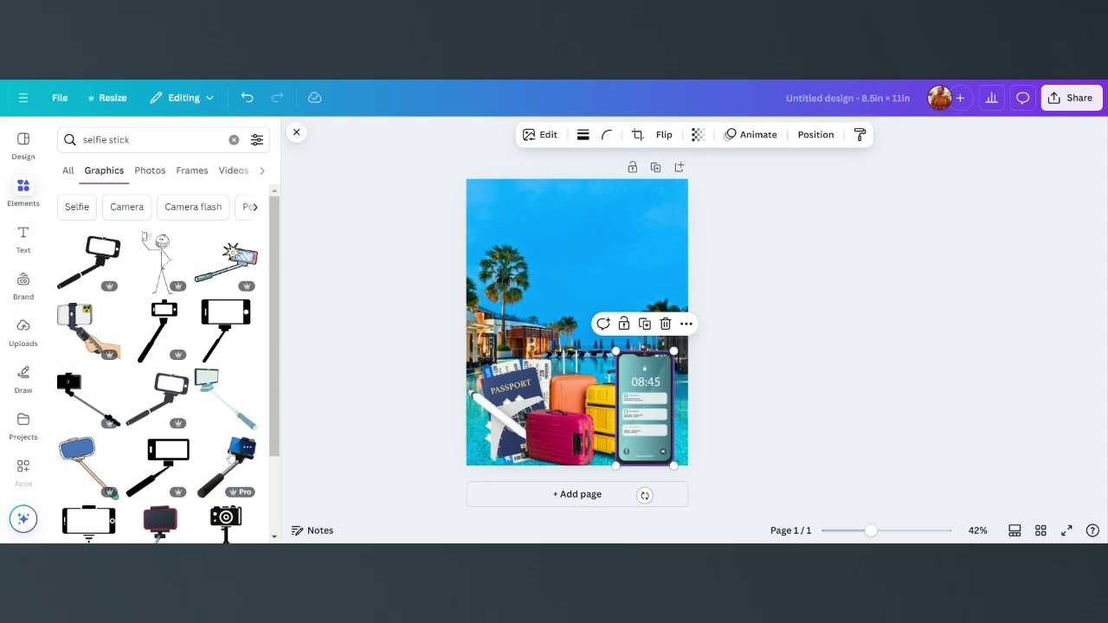
Step: Try the photo of a black selfie stick with a mounted phone on the cover and delete it
{"action": "left_click", "coordinate": [149, 171]}
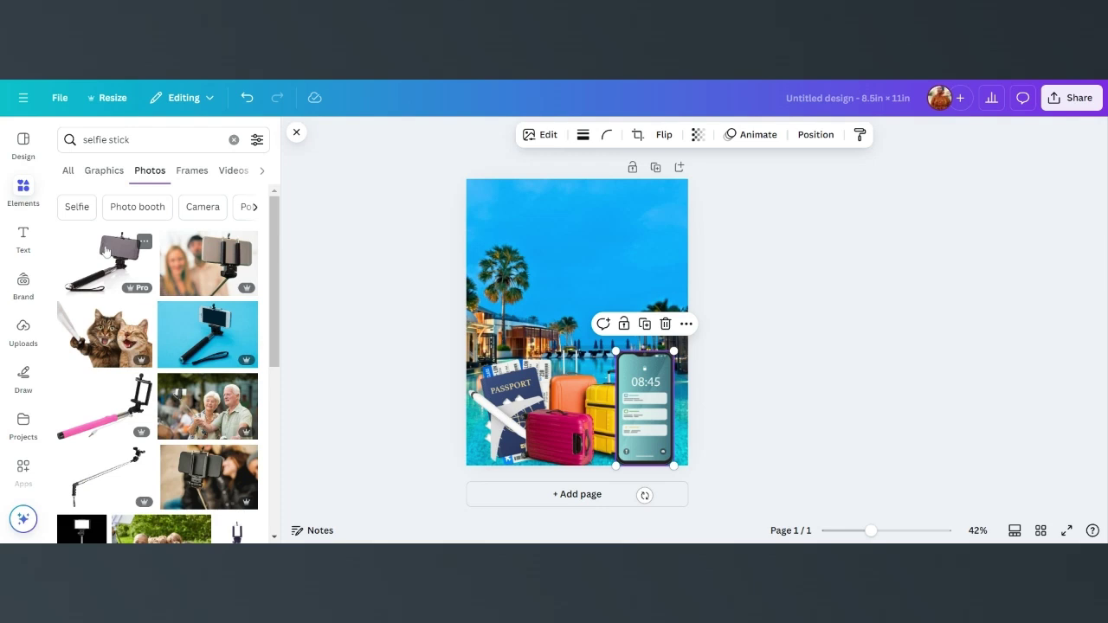
{"action": "left_click", "coordinate": [105, 251]}
{"action": "left_click_drag", "start_coordinate": [592, 303], "coordinate": [585, 280]}
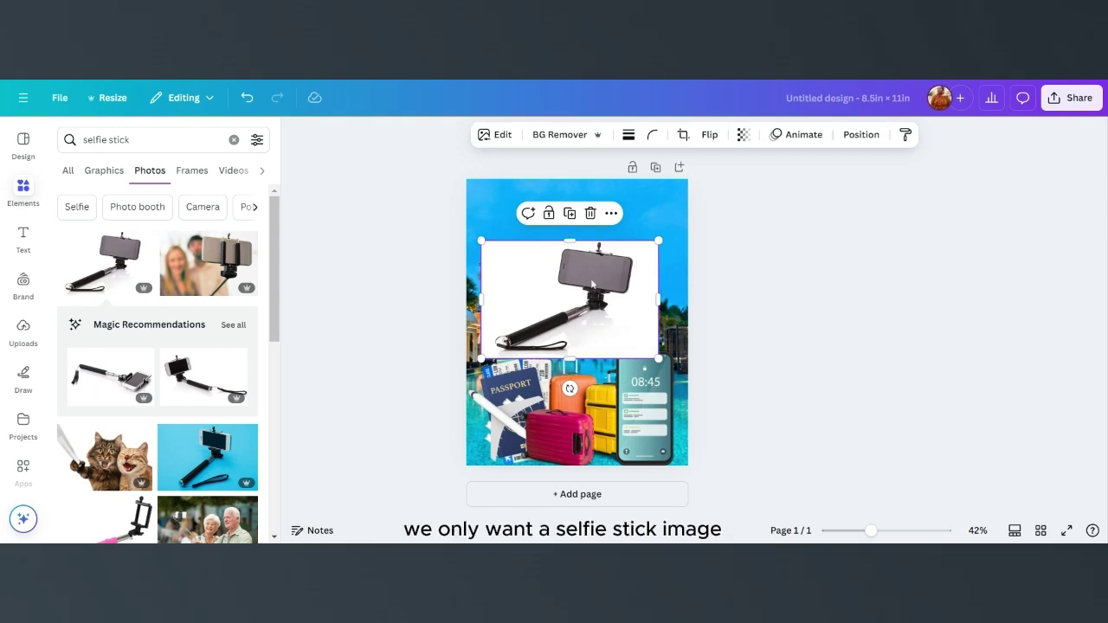
{"action": "left_click", "coordinate": [590, 213]}
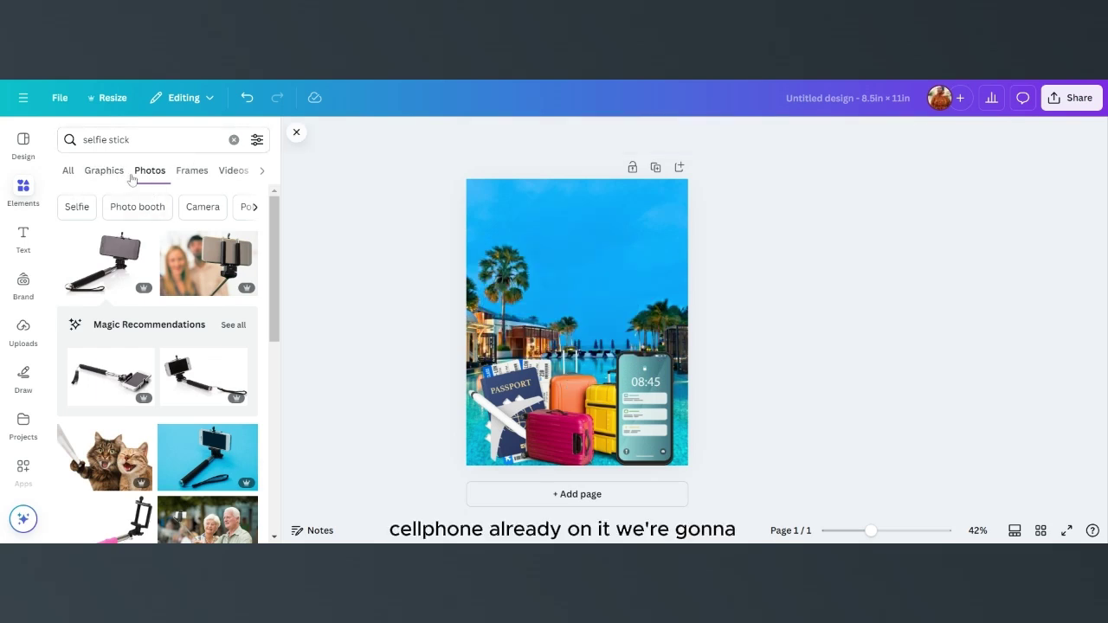
Step: Look through the selfie stick graphics and photos for one without a phone, and add the pink selfie stick photo to the cover
{"action": "left_click", "coordinate": [104, 172]}
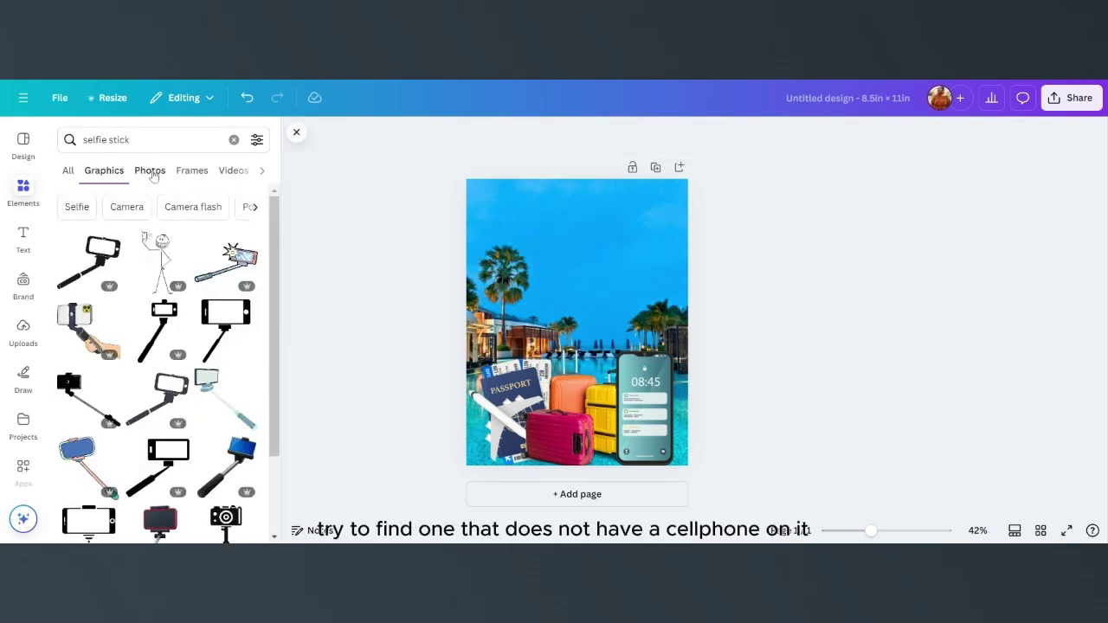
{"action": "left_click", "coordinate": [150, 171]}
{"action": "scroll", "coordinate": [178, 379], "scroll_direction": "down", "scroll_amount": 3}
{"action": "scroll", "coordinate": [177, 379], "scroll_direction": "down", "scroll_amount": 10}
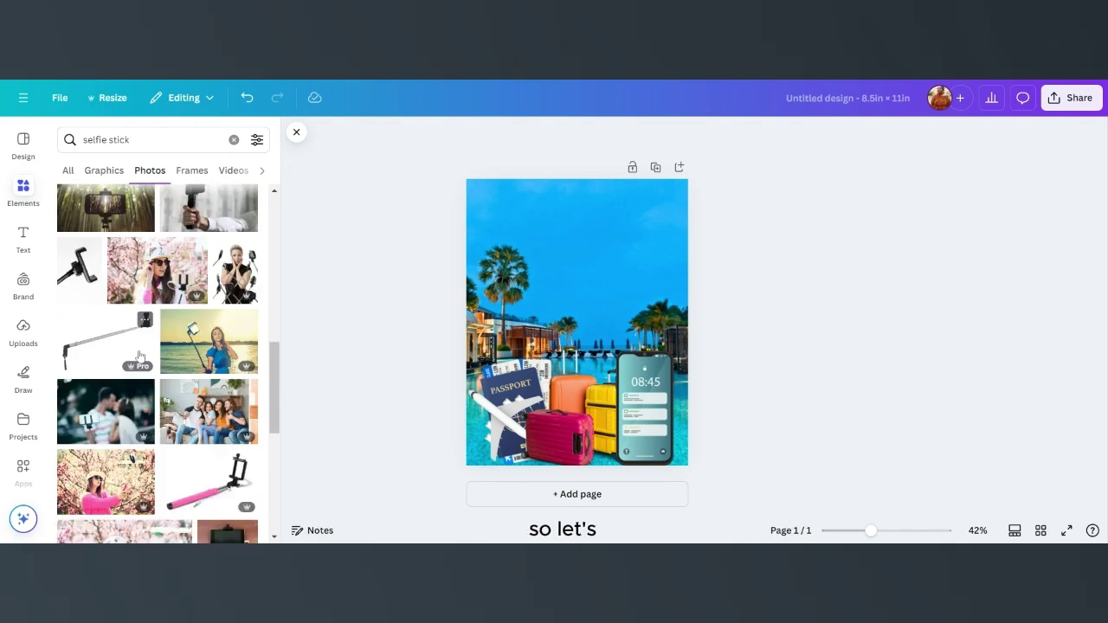
{"action": "scroll", "coordinate": [138, 355], "scroll_direction": "down", "scroll_amount": 1}
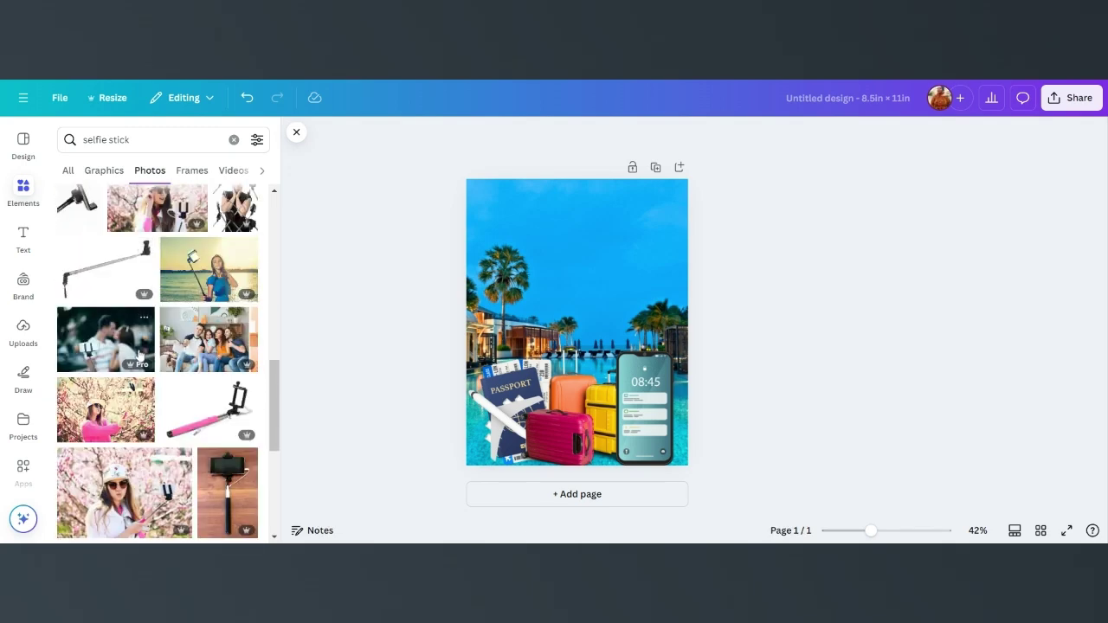
{"action": "left_click", "coordinate": [216, 400]}
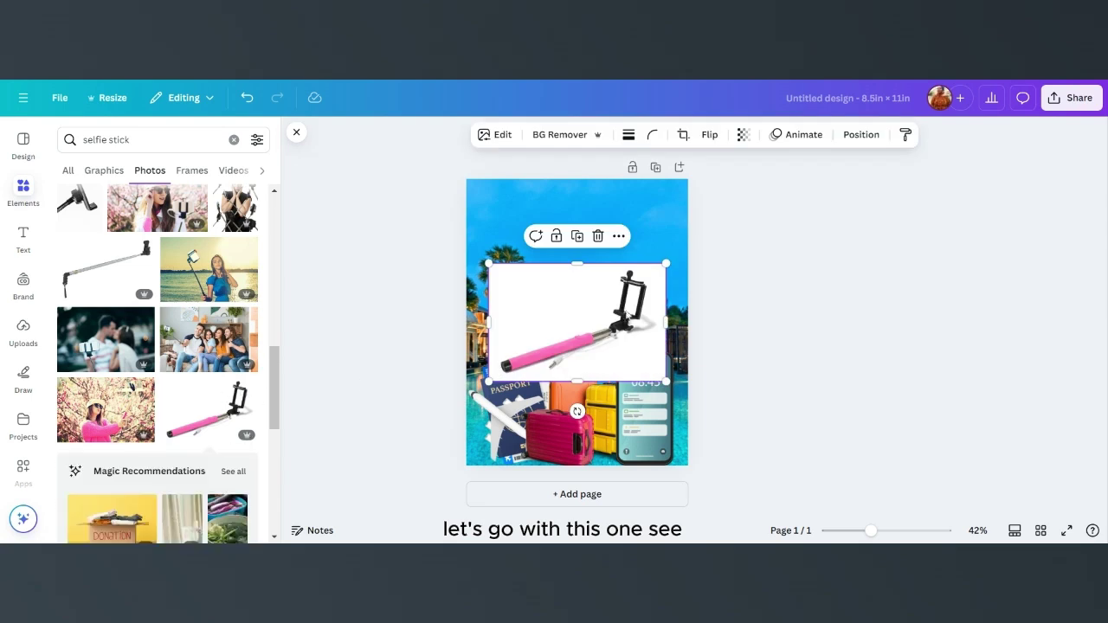
Step: Remove the background of the pink selfie stick photo, shrink the image and move it just above the phone
{"action": "left_click", "coordinate": [562, 136]}
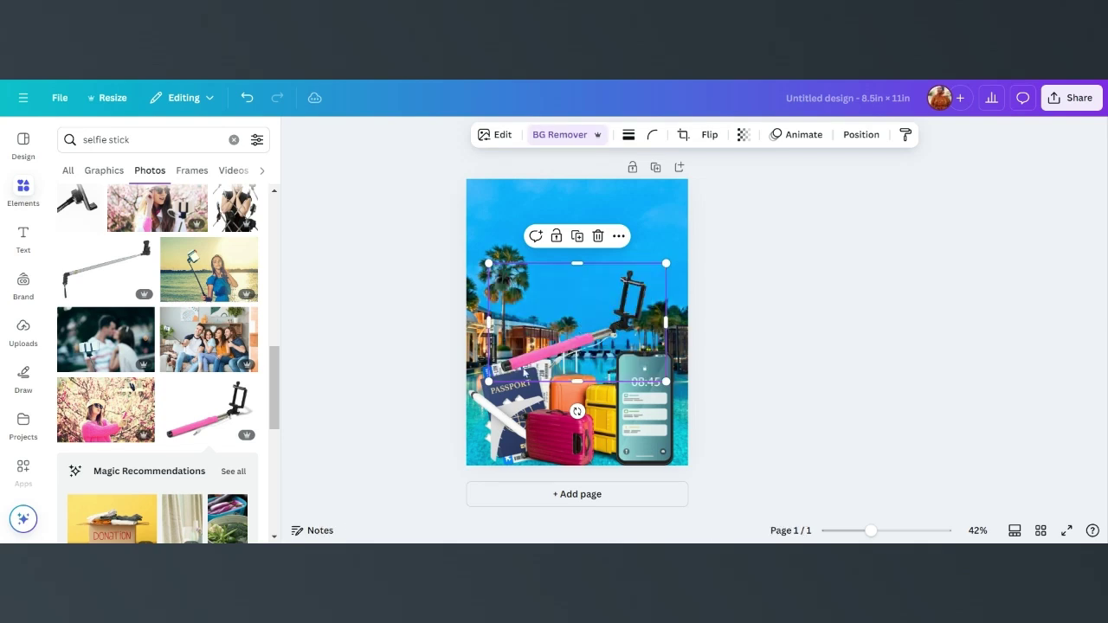
{"action": "left_click_drag", "start_coordinate": [571, 263], "coordinate": [574, 267]}
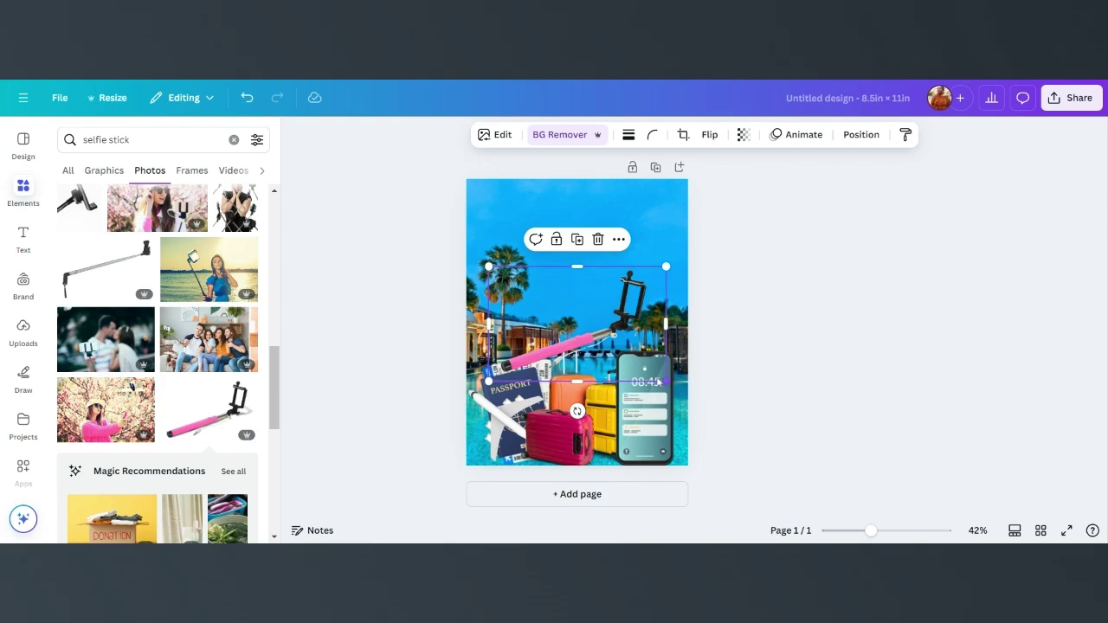
{"action": "left_click_drag", "start_coordinate": [663, 377], "coordinate": [607, 343]}
{"action": "left_click_drag", "start_coordinate": [517, 312], "coordinate": [593, 341]}
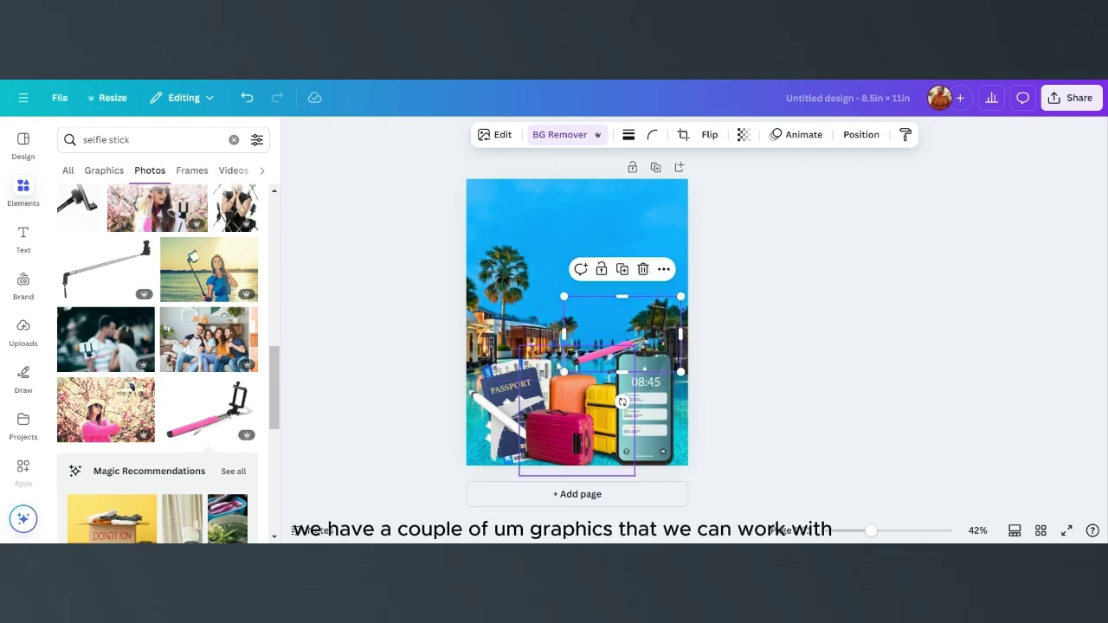
Step: Move the passport up to the middle of the cover and the suitcases into the lower-left corner
{"action": "left_click", "coordinate": [554, 413]}
{"action": "left_click_drag", "start_coordinate": [554, 414], "coordinate": [597, 331]}
{"action": "left_click", "coordinate": [578, 440]}
{"action": "left_click_drag", "start_coordinate": [578, 440], "coordinate": [530, 423]}
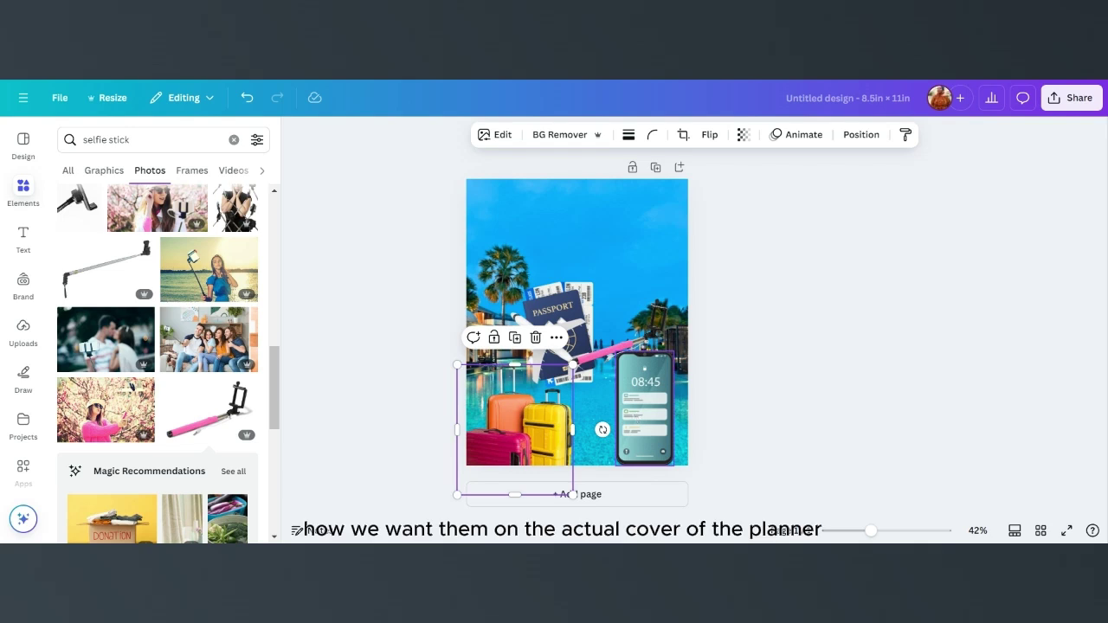
Step: Shrink and tilt the phone in the cover's lower-right corner, and place the passport between the suitcases and the phone
{"action": "left_click_drag", "start_coordinate": [629, 417], "coordinate": [648, 438]}
{"action": "mouse_move", "coordinate": [651, 500]}
{"action": "left_mouse_down"}
{"action": "mouse_move", "coordinate": [660, 493]}
{"action": "mouse_move", "coordinate": [635, 499]}
{"action": "mouse_move", "coordinate": [644, 512]}
{"action": "left_mouse_up"}
{"action": "left_click_drag", "start_coordinate": [698, 374], "coordinate": [661, 430]}
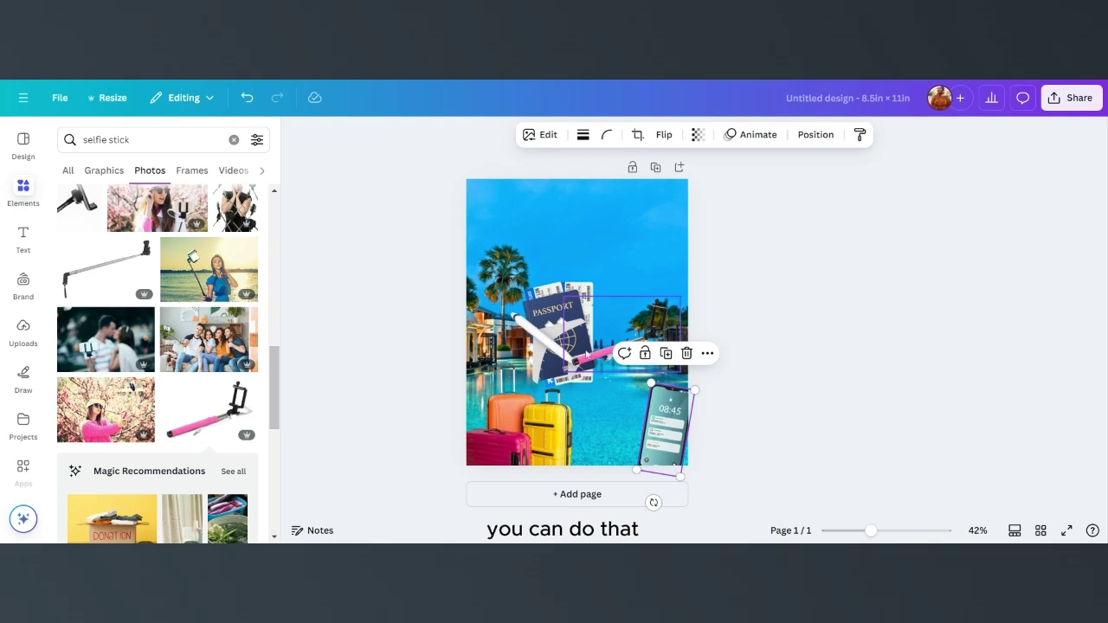
{"action": "left_click_drag", "start_coordinate": [558, 333], "coordinate": [598, 426]}
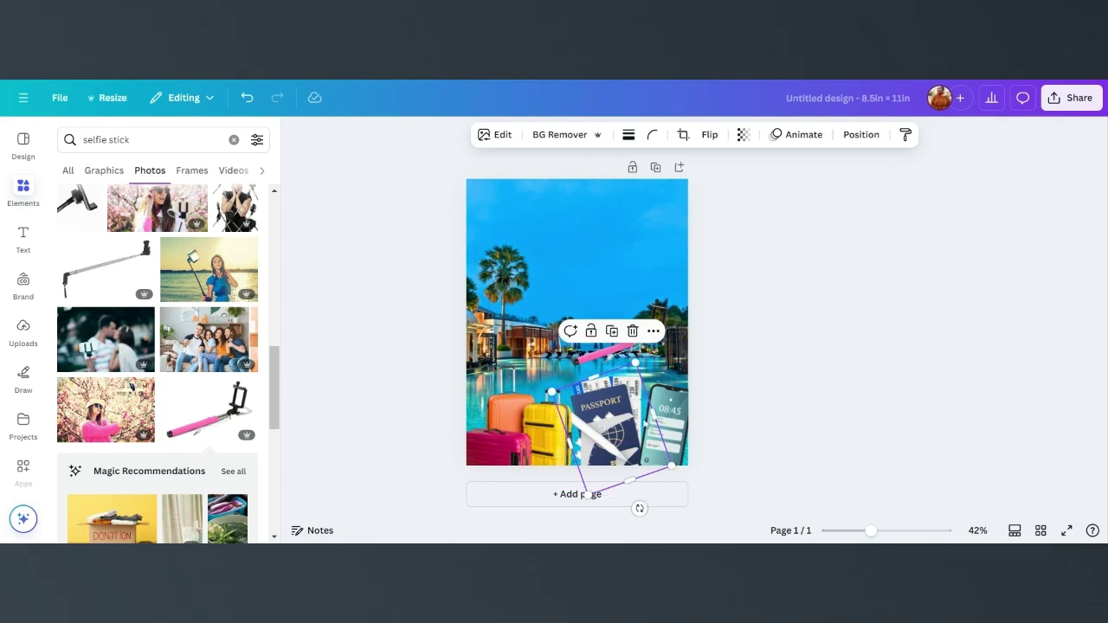
Step: Move the pink selfie stick over the suitcases and flip it horizontally
{"action": "left_click_drag", "start_coordinate": [610, 350], "coordinate": [556, 412]}
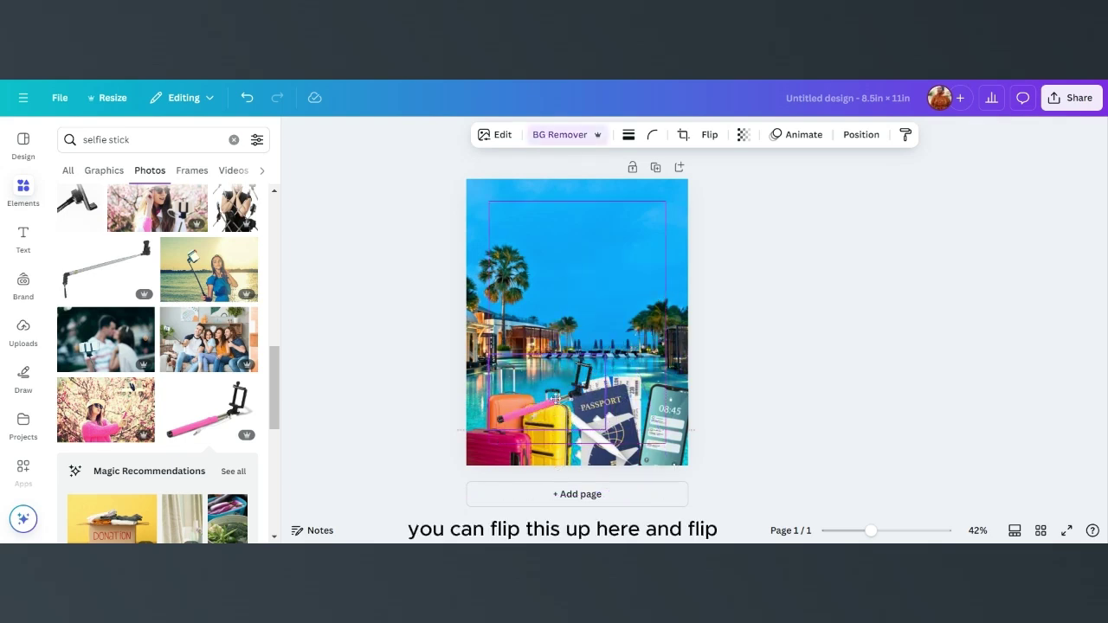
{"action": "left_click", "coordinate": [710, 136]}
{"action": "left_click", "coordinate": [684, 170]}
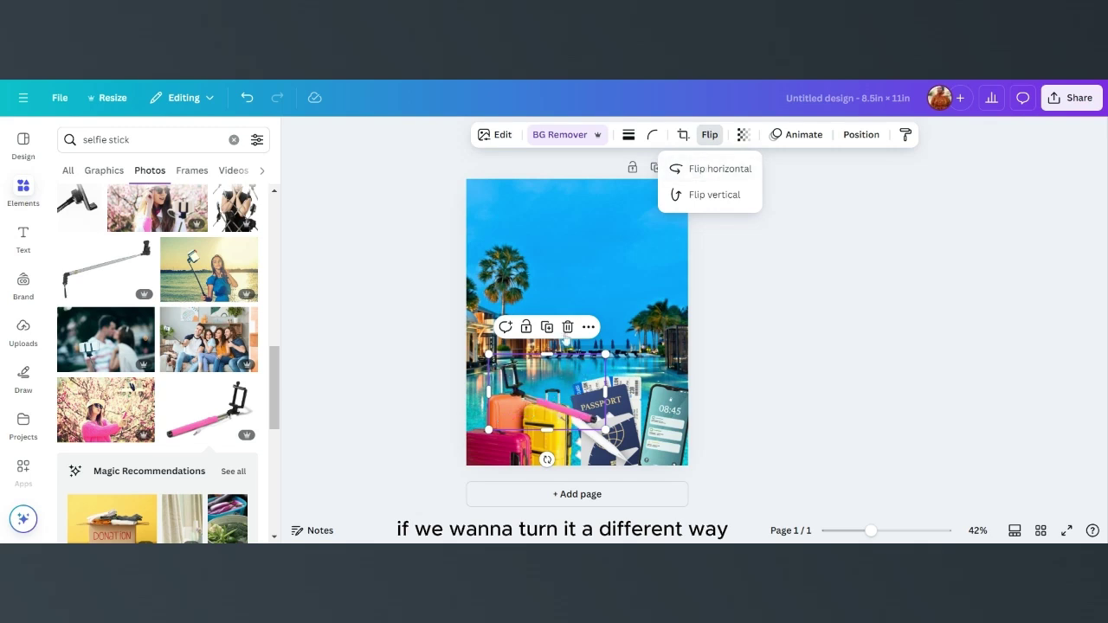
Step: Flip the pink selfie stick horizontally again, rotate it upright at a slant, and place it between the passport and the phone
{"action": "mouse_move", "coordinate": [547, 459]}
{"action": "left_mouse_down"}
{"action": "mouse_move", "coordinate": [563, 486]}
{"action": "mouse_move", "coordinate": [548, 471]}
{"action": "left_mouse_up"}
{"action": "left_click_drag", "start_coordinate": [543, 401], "coordinate": [612, 398]}
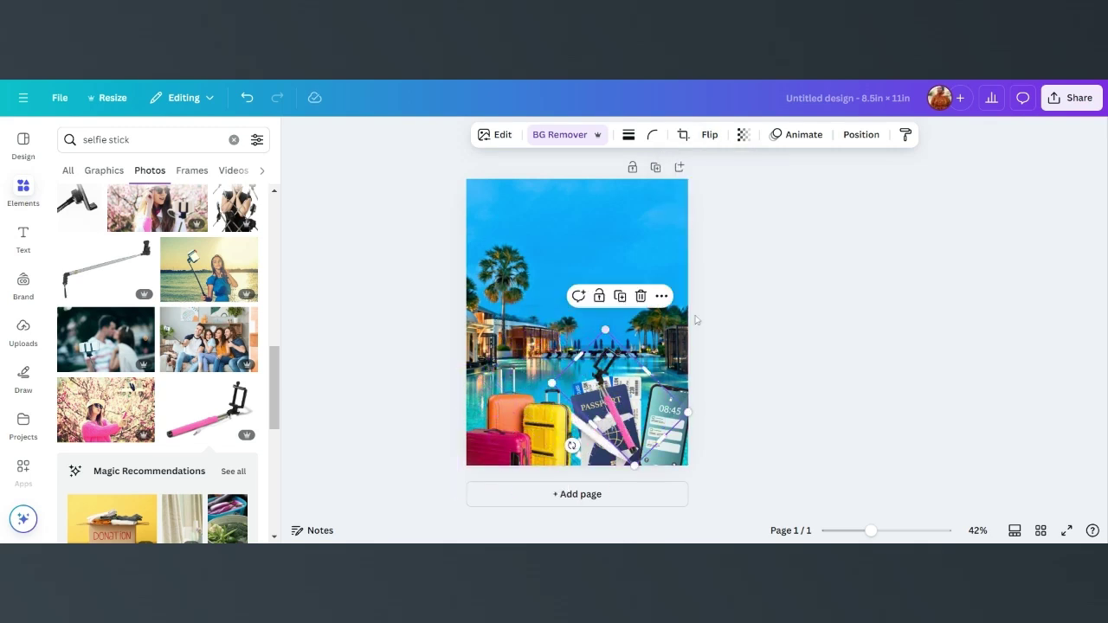
{"action": "left_click", "coordinate": [709, 134]}
{"action": "left_click", "coordinate": [672, 167]}
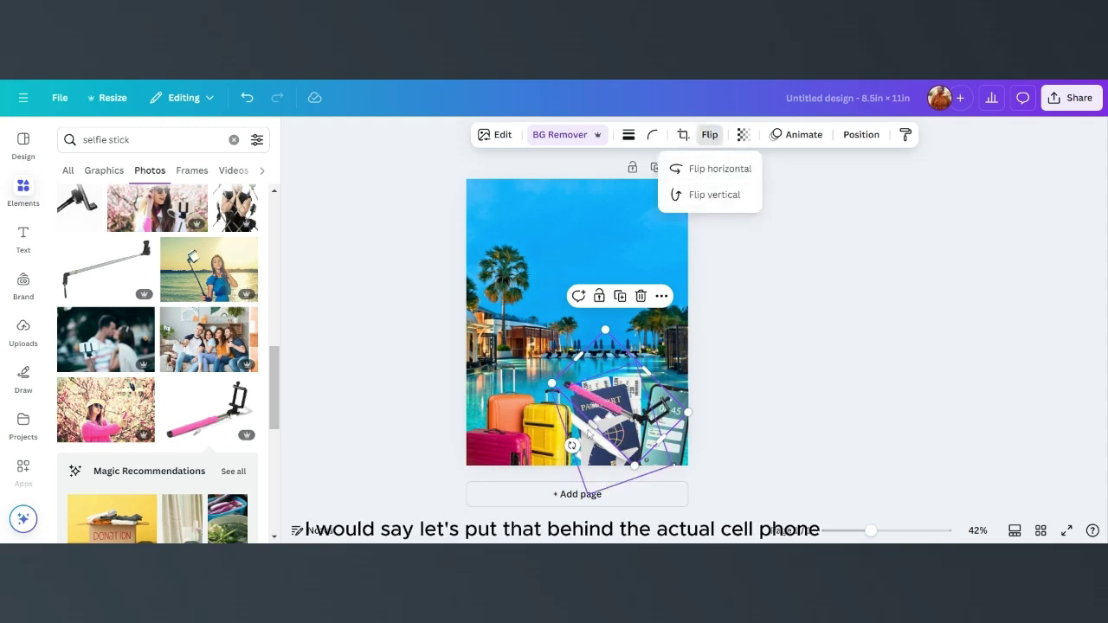
{"action": "left_click_drag", "start_coordinate": [571, 445], "coordinate": [666, 447]}
{"action": "mouse_move", "coordinate": [620, 417]}
{"action": "left_mouse_down"}
{"action": "mouse_move", "coordinate": [637, 427]}
{"action": "mouse_move", "coordinate": [634, 417]}
{"action": "left_mouse_up"}
Step: Send the selfie stick to the back, behind the passport and phone, and nudge it slightly up and to the right
{"action": "right_click", "coordinate": [642, 412]}
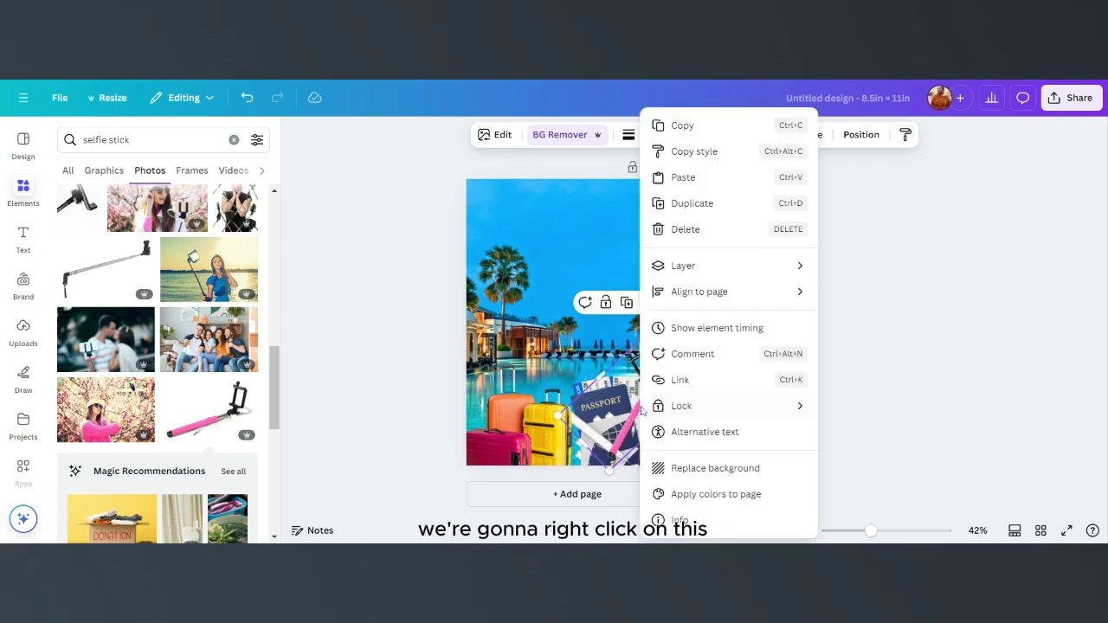
{"action": "mouse_move", "coordinate": [686, 262]}
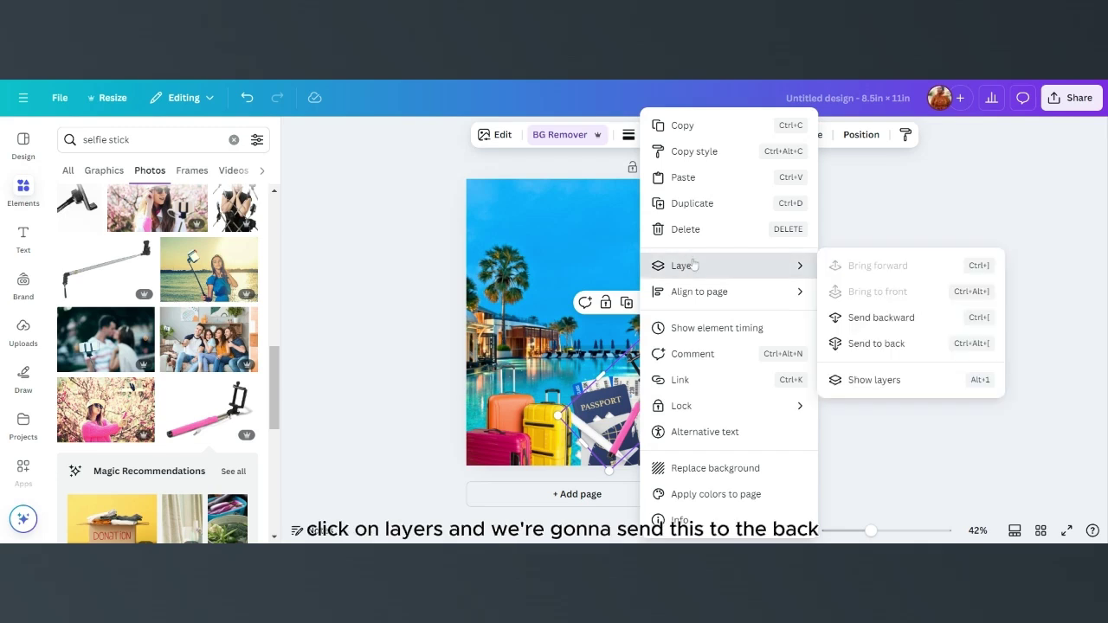
{"action": "left_click", "coordinate": [877, 343]}
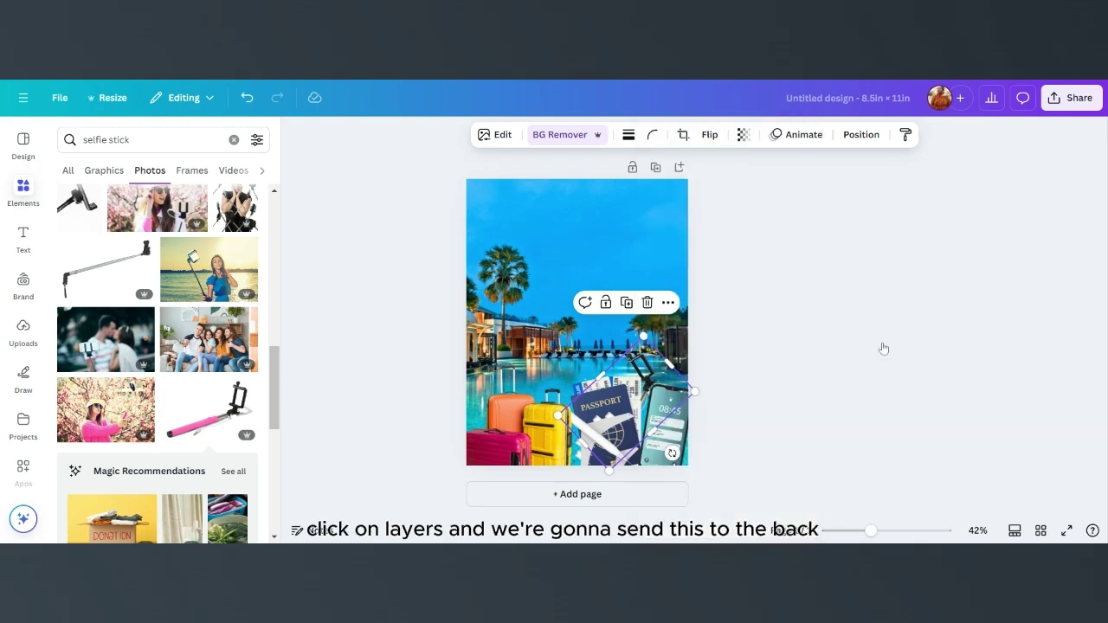
{"action": "left_click_drag", "start_coordinate": [650, 374], "coordinate": [662, 362]}
Step: Shift the suitcases, passport, phone and selfie stick slightly left along the cover's lower edge and enlarge the passport a little
{"action": "left_click_drag", "start_coordinate": [526, 419], "coordinate": [515, 418]}
{"action": "left_click_drag", "start_coordinate": [606, 422], "coordinate": [589, 411]}
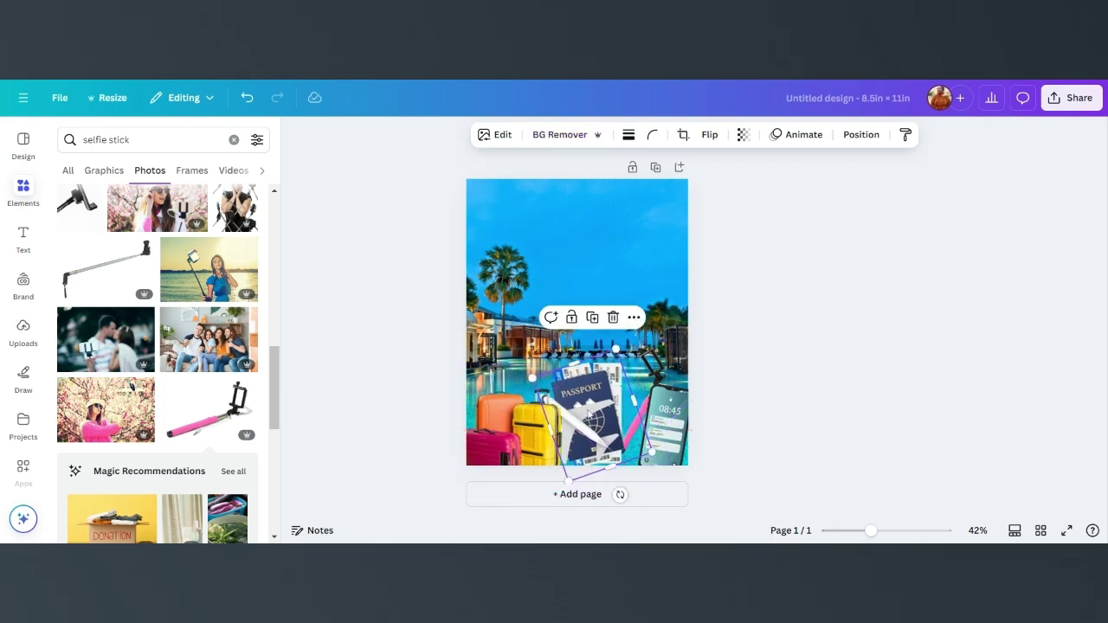
{"action": "left_click_drag", "start_coordinate": [574, 483], "coordinate": [617, 499]}
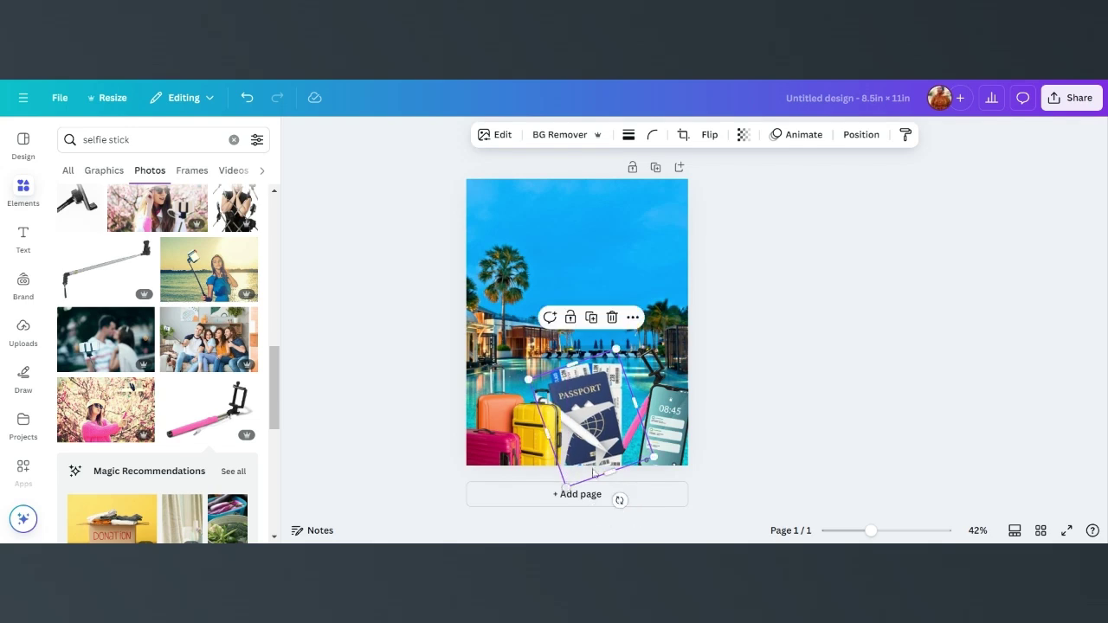
{"action": "left_click_drag", "start_coordinate": [631, 422], "coordinate": [660, 433]}
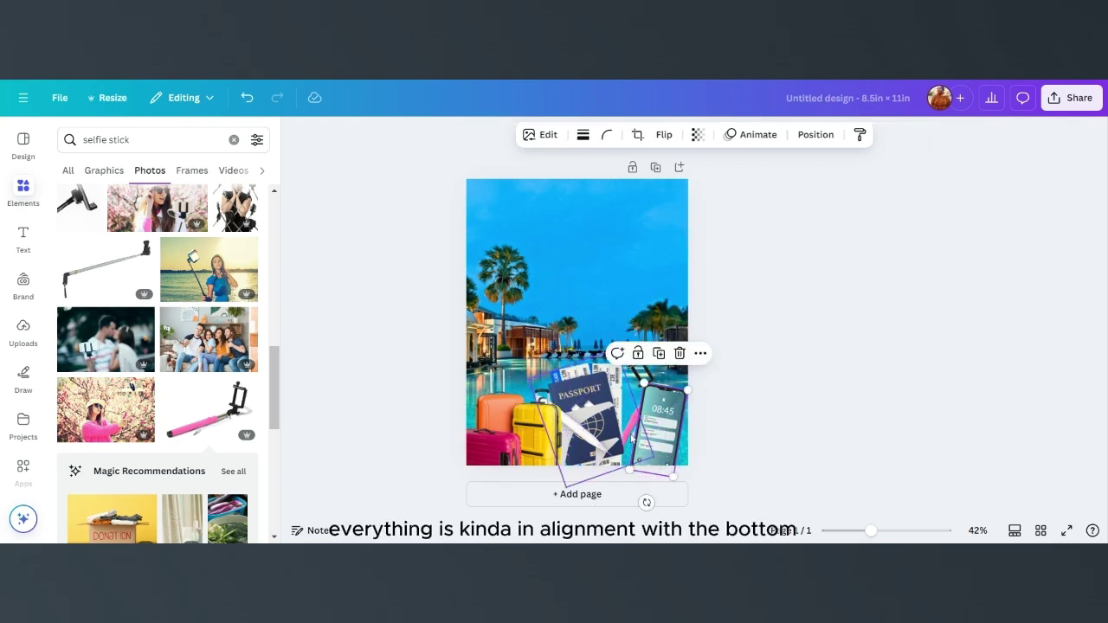
{"action": "left_click_drag", "start_coordinate": [653, 378], "coordinate": [651, 377]}
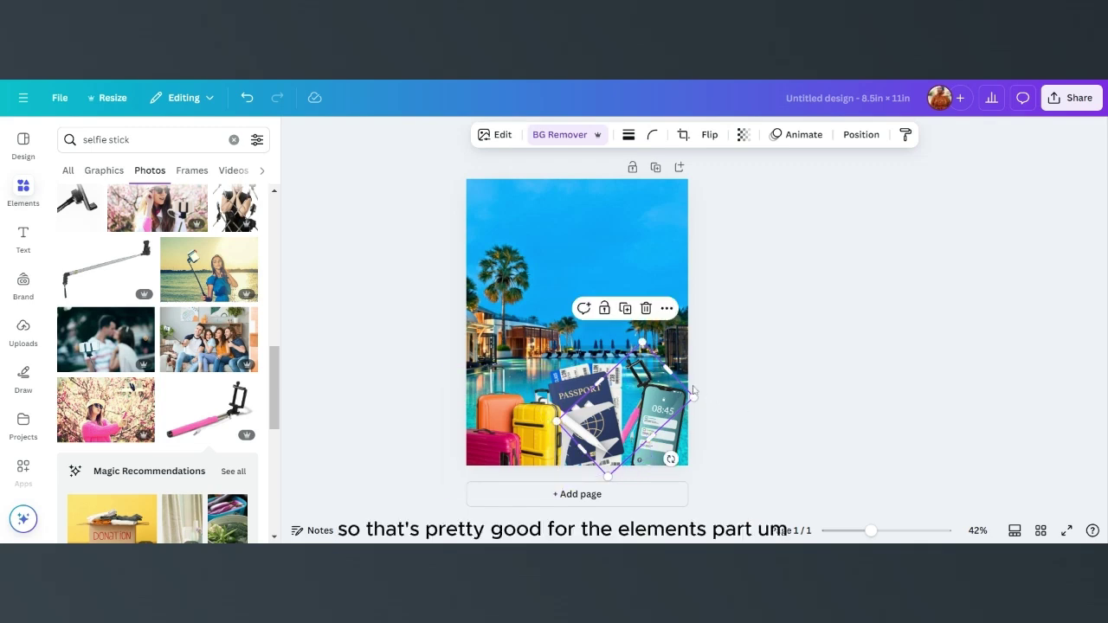
Step: Shrink the passport and suitcases slightly, keeping the passport beside the phone and the suitcases in the cover's lower-left corner
{"action": "left_click", "coordinate": [591, 386]}
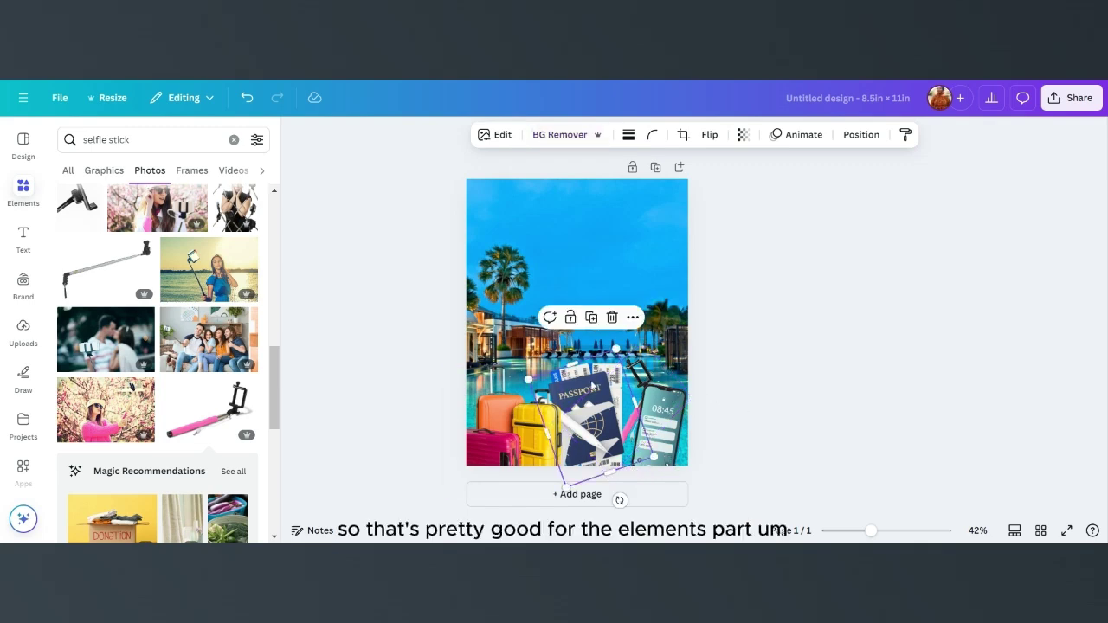
{"action": "left_click_drag", "start_coordinate": [613, 348], "coordinate": [577, 396]}
{"action": "left_click", "coordinate": [640, 363]}
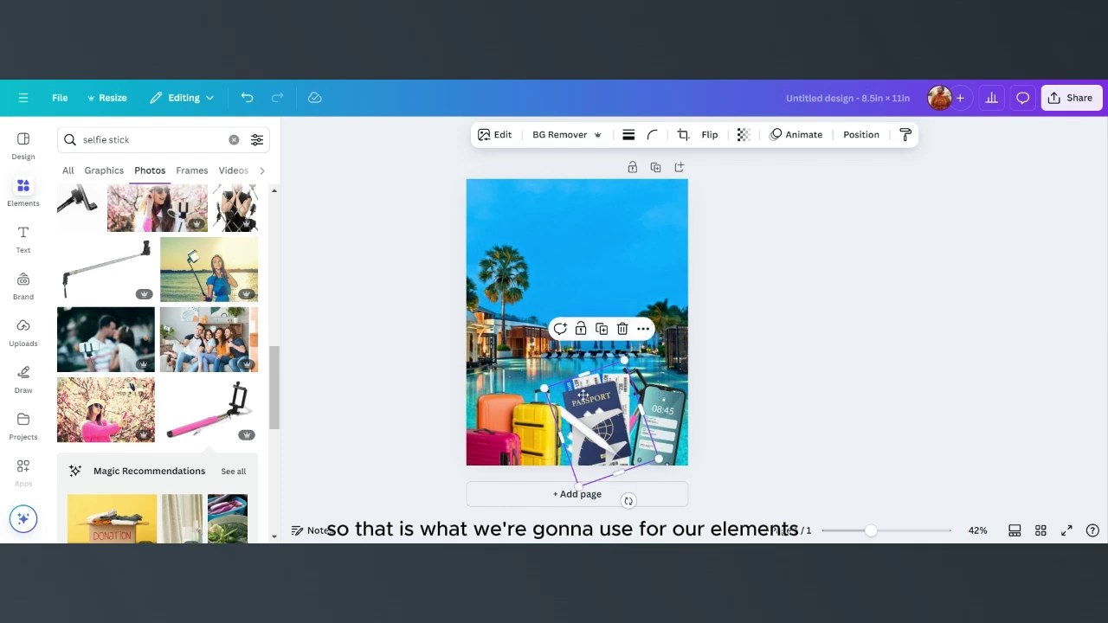
{"action": "left_click", "coordinate": [513, 430]}
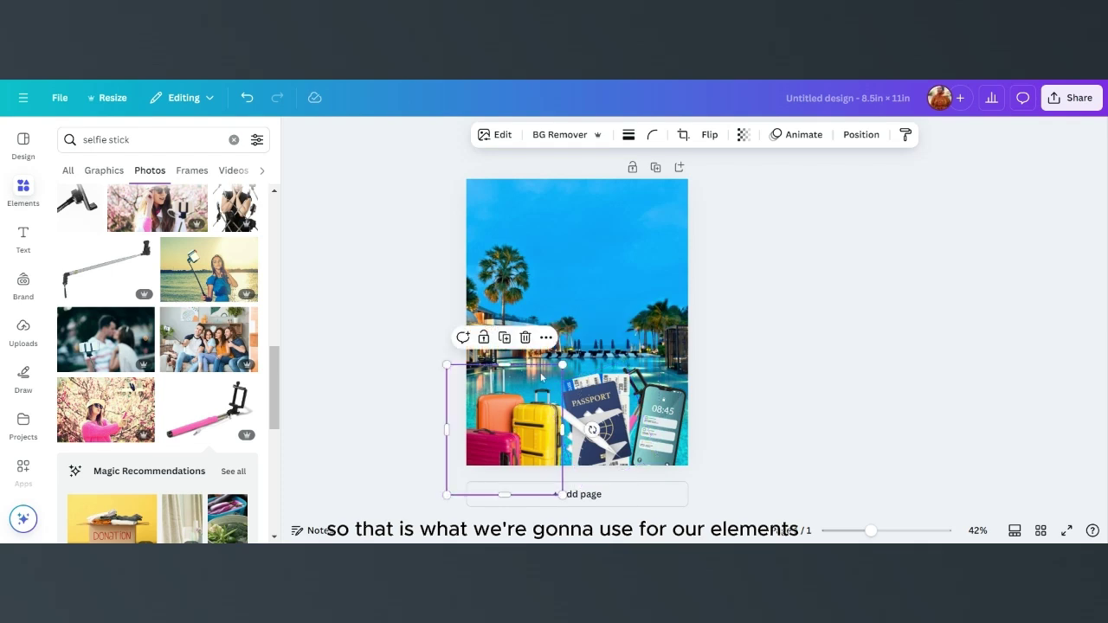
{"action": "left_click_drag", "start_coordinate": [562, 364], "coordinate": [559, 372]}
{"action": "left_click_drag", "start_coordinate": [537, 410], "coordinate": [527, 419]}
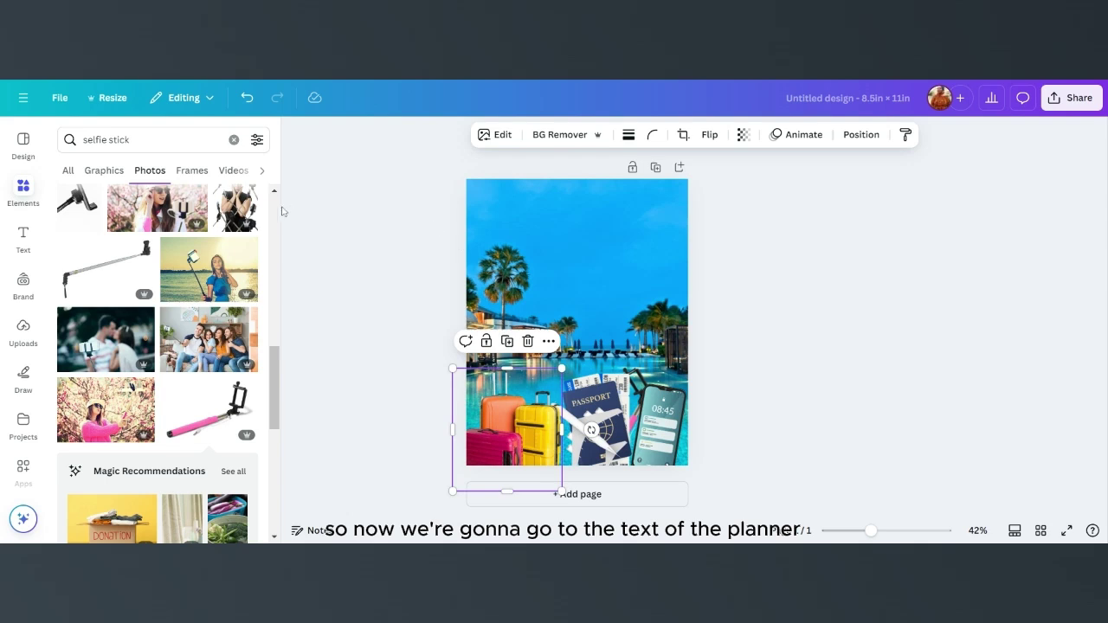
Step: Add a subheading reading "2025" near the top of the cover
{"action": "left_click", "coordinate": [27, 234]}
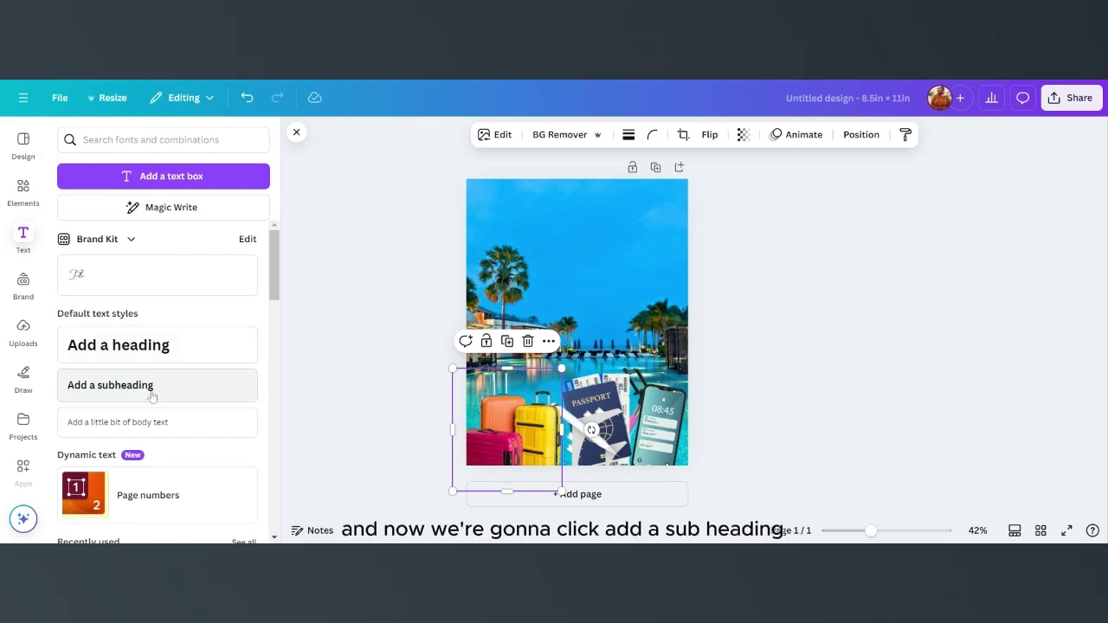
{"action": "left_click", "coordinate": [151, 397]}
{"action": "left_click_drag", "start_coordinate": [589, 357], "coordinate": [594, 248]}
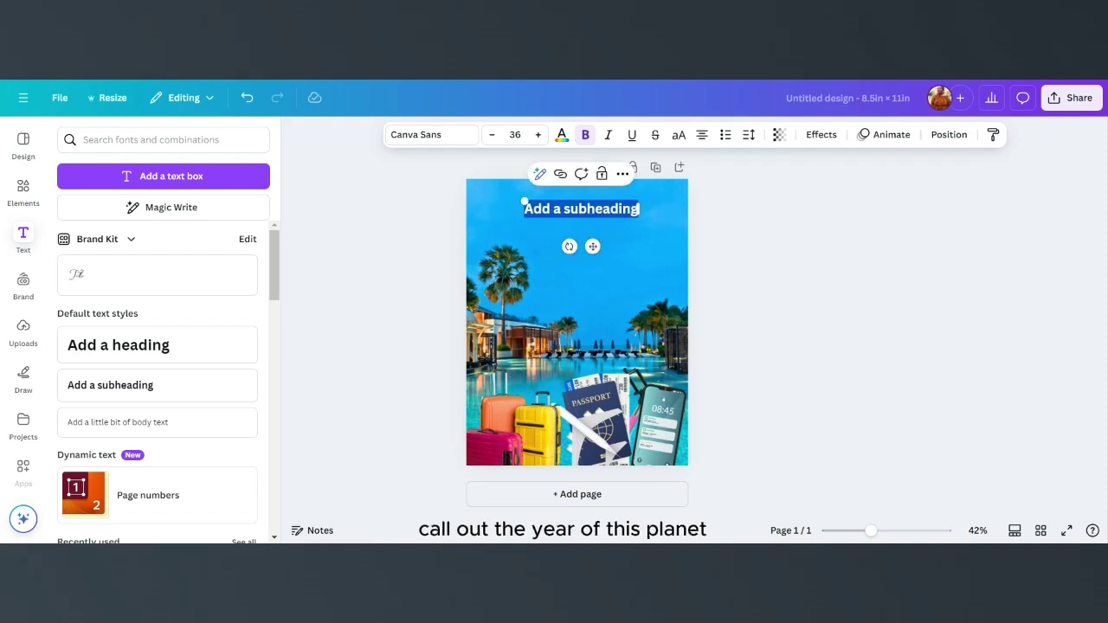
{"action": "type", "text": "2025"}
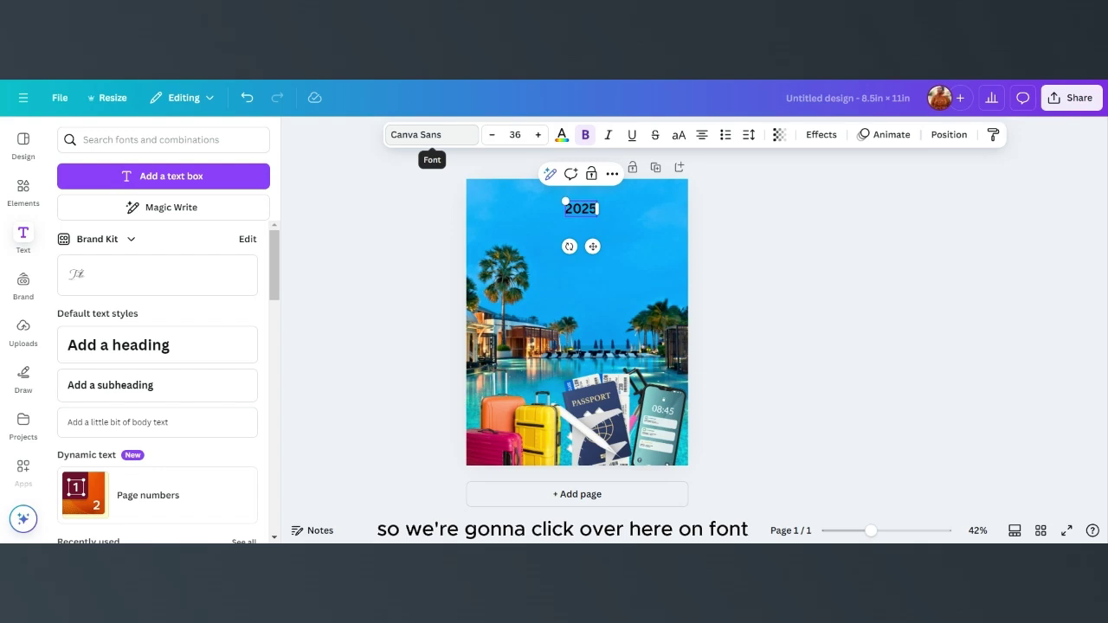
Step: Search the fonts for "mona" and apply the Monarda font to the 2025 text
{"action": "left_click", "coordinate": [431, 136]}
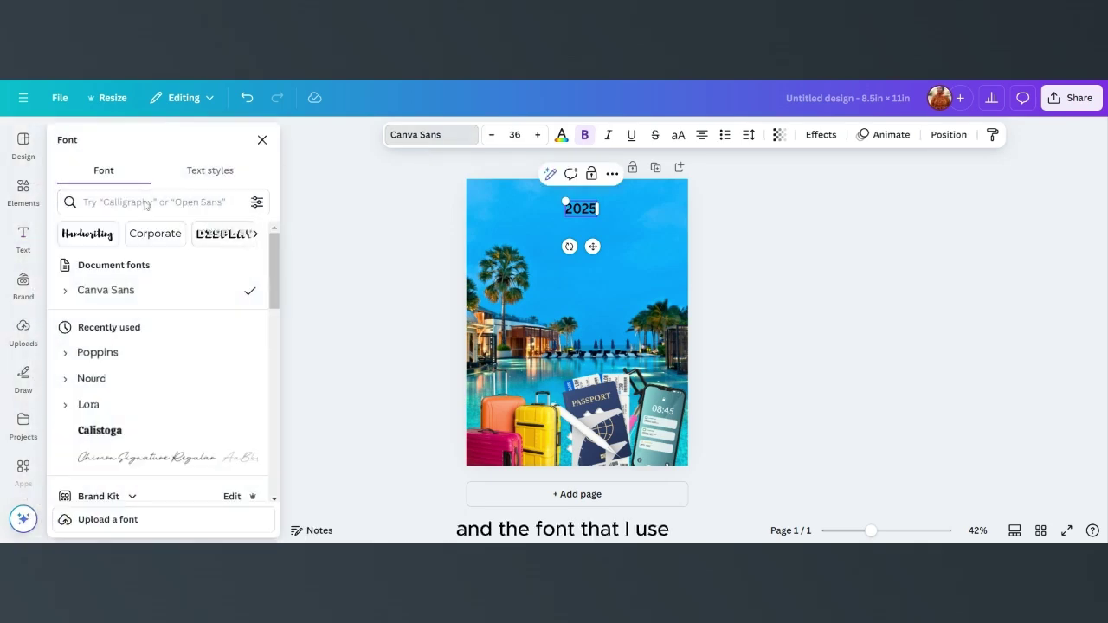
{"action": "scroll", "coordinate": [134, 351], "scroll_direction": "down", "scroll_amount": 5}
{"action": "scroll", "coordinate": [132, 355], "scroll_direction": "up", "scroll_amount": 5}
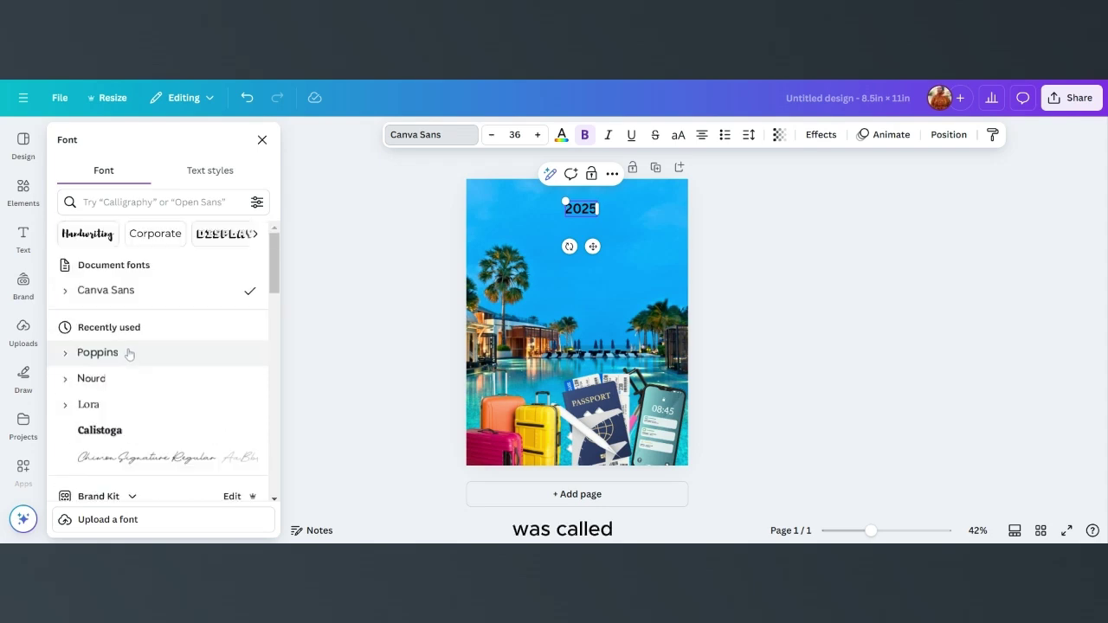
{"action": "left_click", "coordinate": [135, 201]}
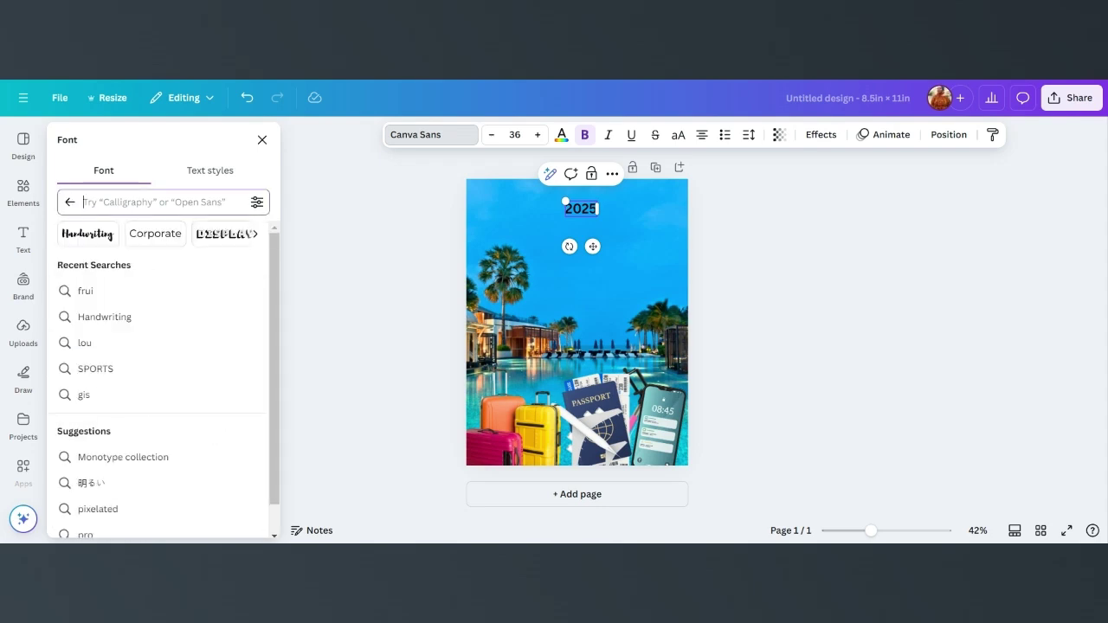
{"action": "type", "text": "mona"}
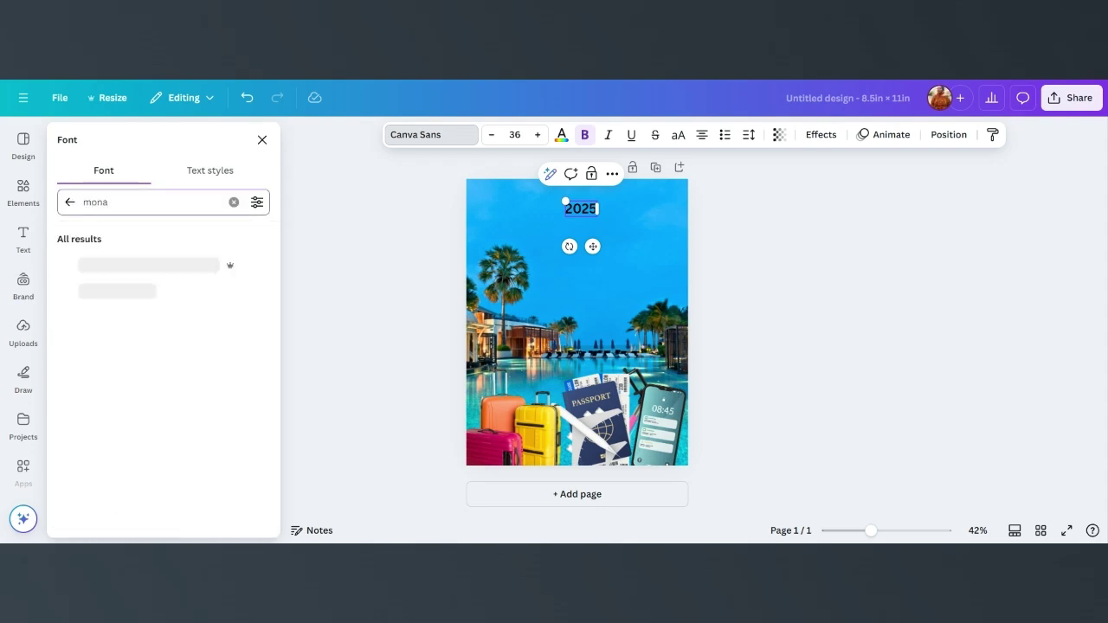
{"action": "left_click", "coordinate": [117, 264]}
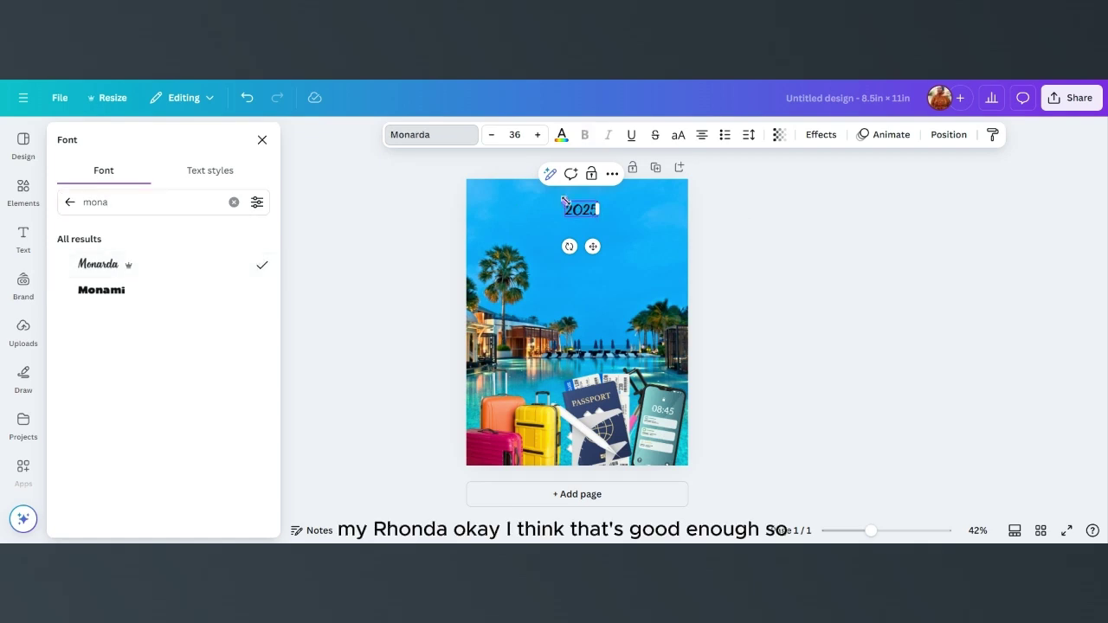
Step: Enlarge the 2025 text to size 113 and center it in the sky at the top of the cover
{"action": "left_click_drag", "start_coordinate": [555, 194], "coordinate": [498, 169]}
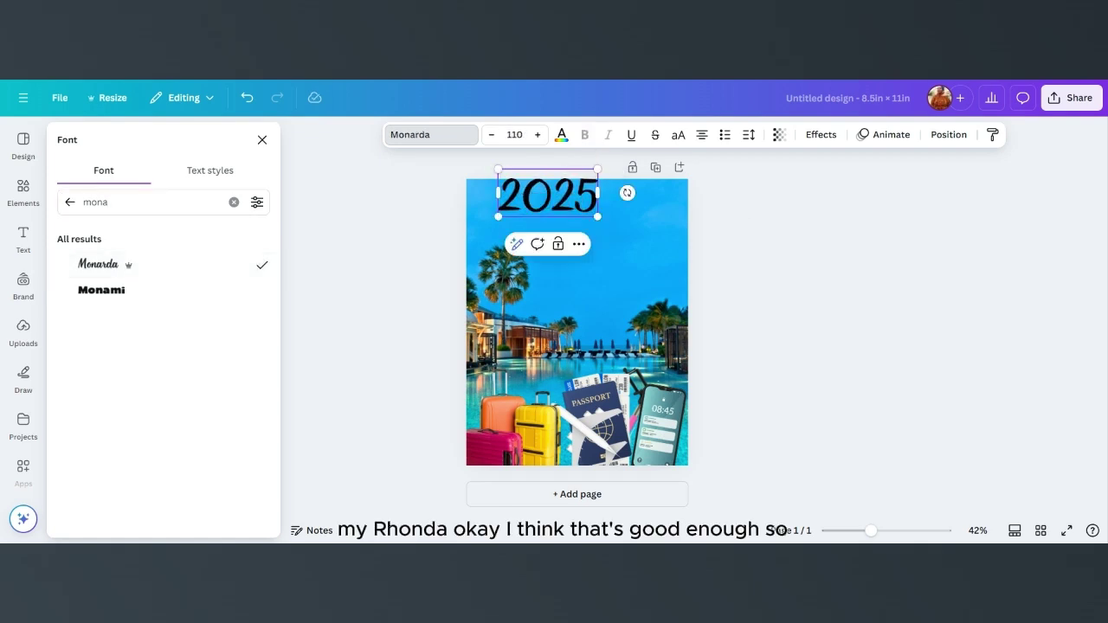
{"action": "left_click_drag", "start_coordinate": [597, 216], "coordinate": [609, 221]}
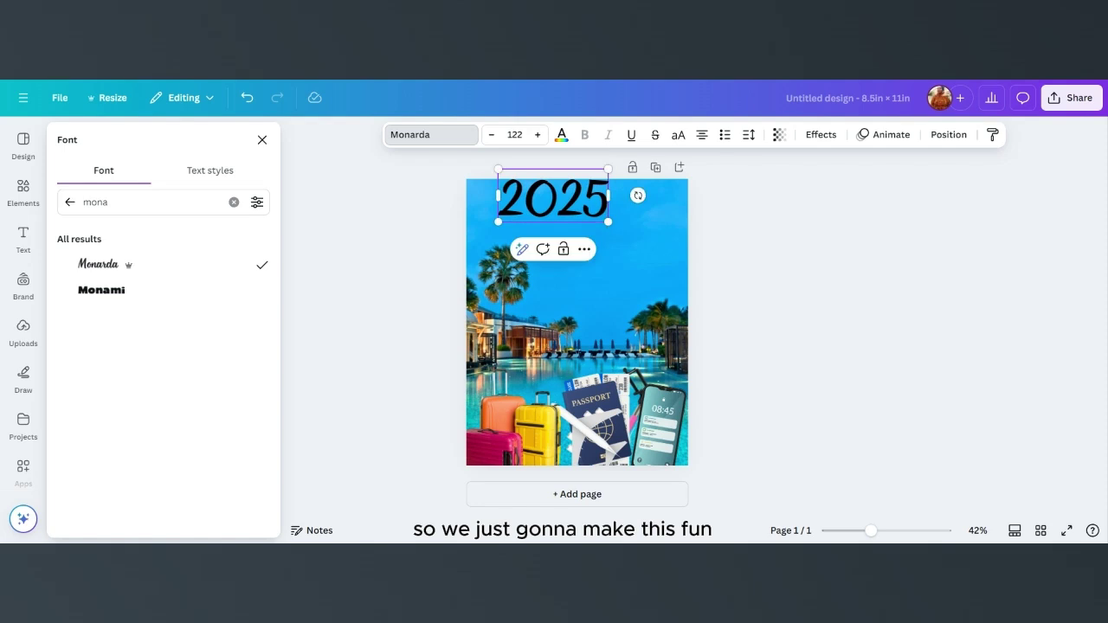
{"action": "key", "text": "Escape"}
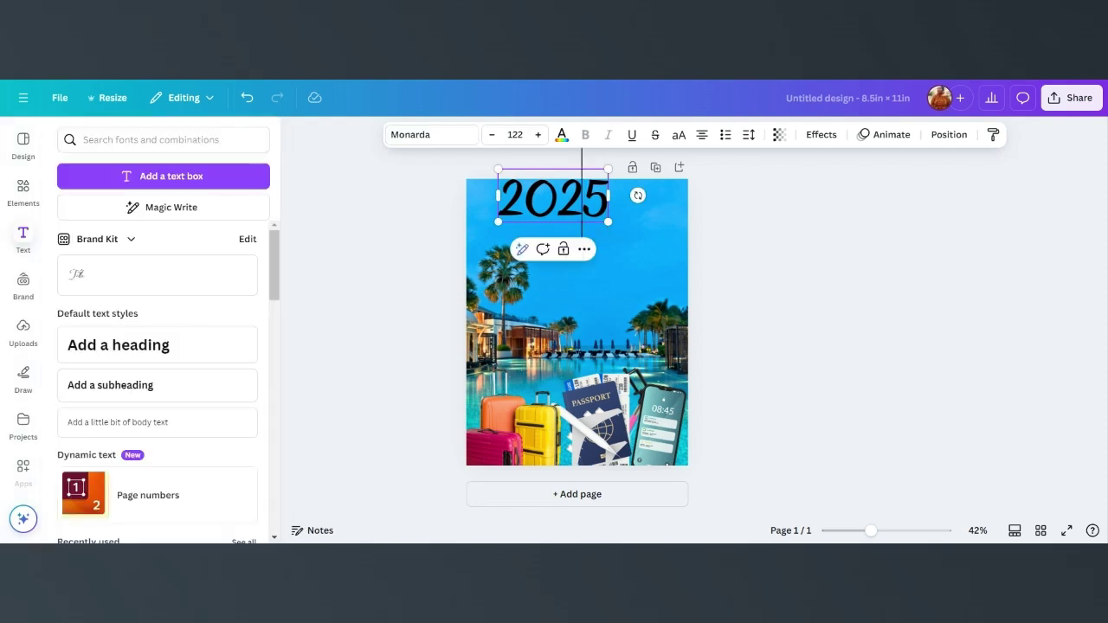
{"action": "left_click_drag", "start_coordinate": [566, 198], "coordinate": [612, 226]}
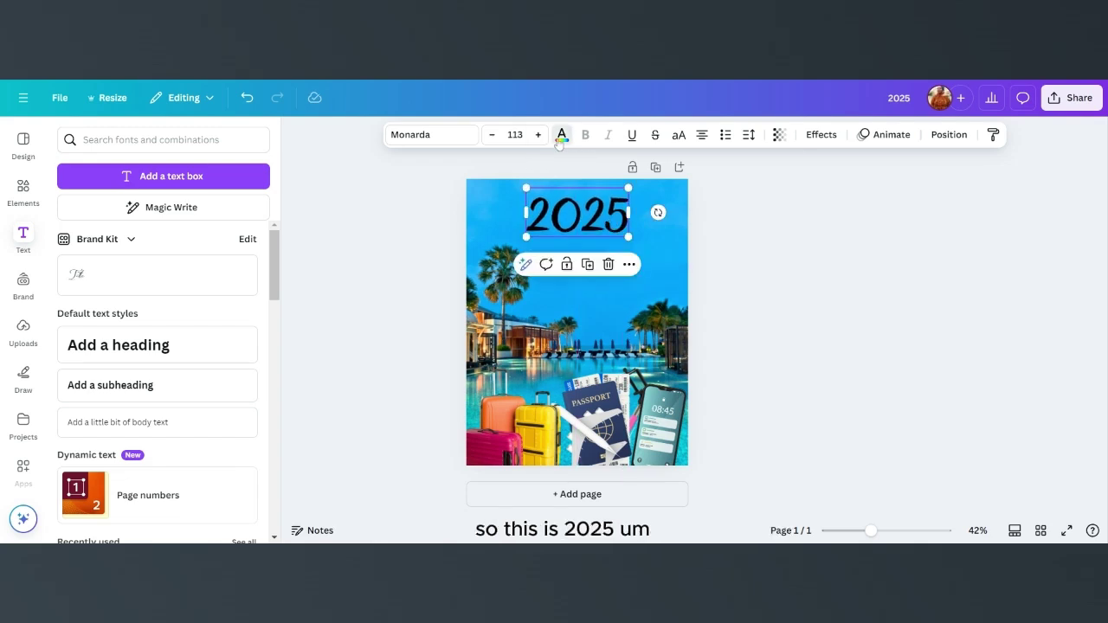
Step: Change the color of the 2025 text to white
{"action": "left_click", "coordinate": [561, 135]}
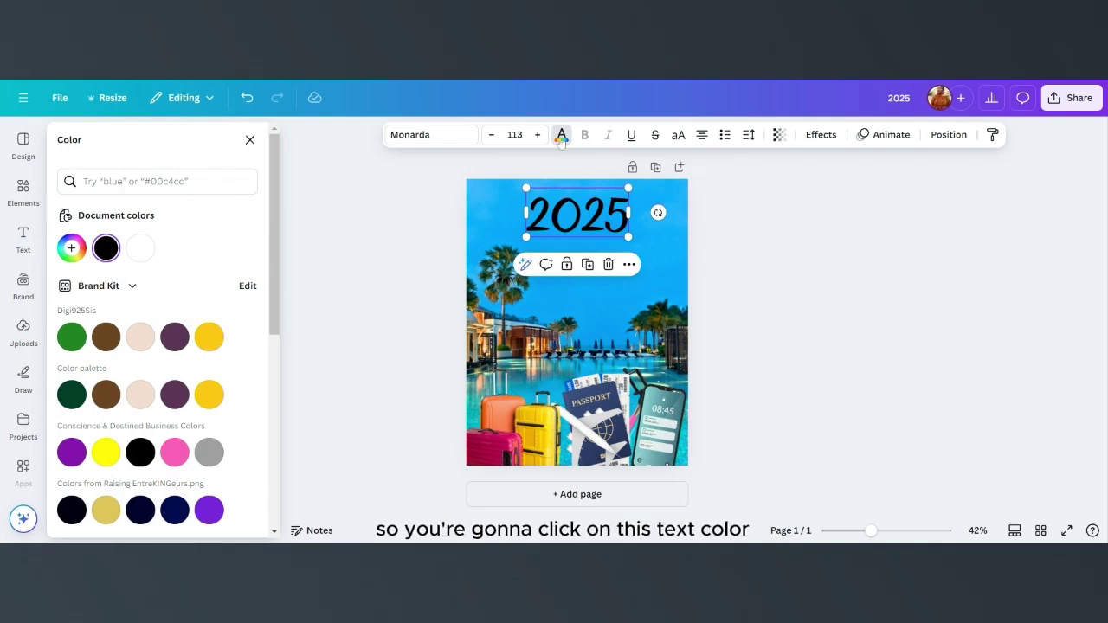
{"action": "left_click", "coordinate": [141, 250]}
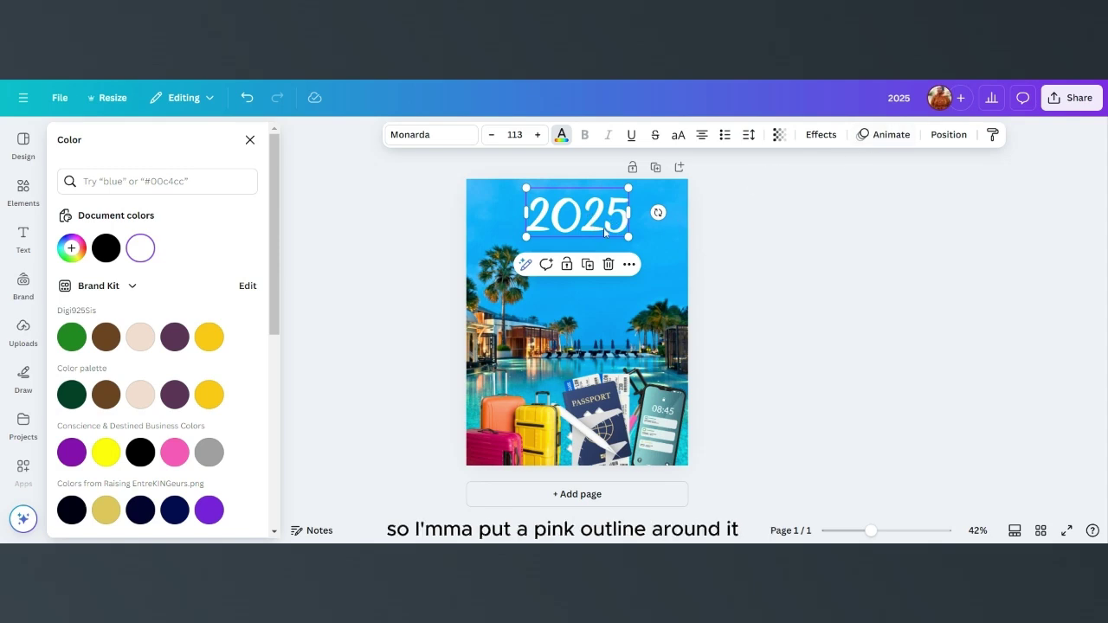
Step: Apply the Outline effect to the 2025 title in pink from the Conscience & Destined Business Colors and nudge it slightly down
{"action": "left_click", "coordinate": [821, 136]}
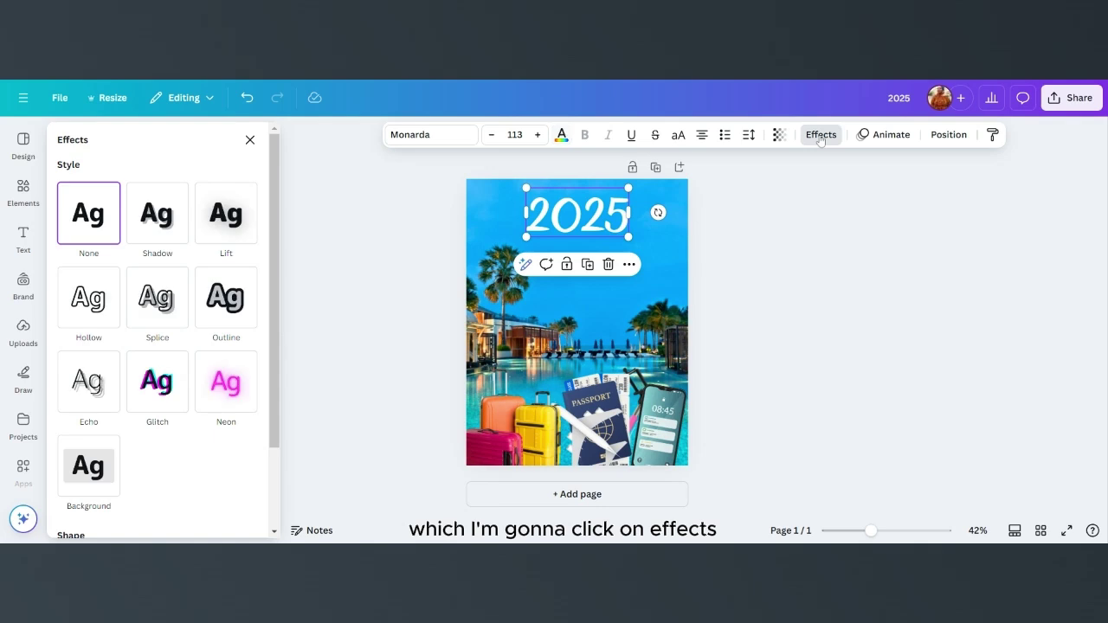
{"action": "left_click", "coordinate": [232, 313]}
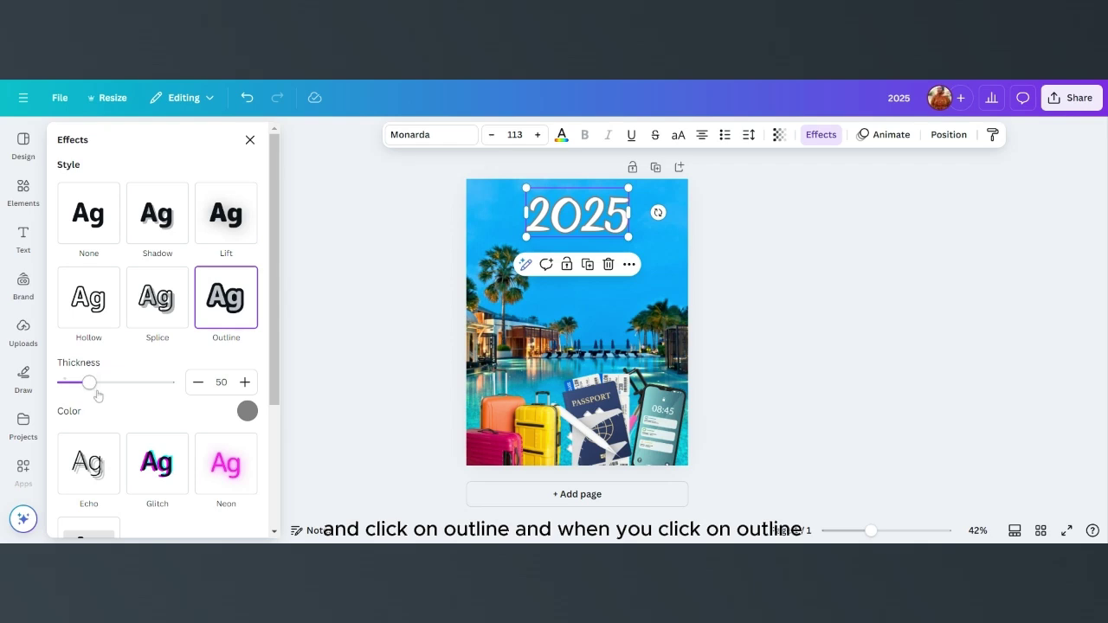
{"action": "mouse_move", "coordinate": [89, 383]}
{"action": "left_mouse_down"}
{"action": "mouse_move", "coordinate": [149, 393]}
{"action": "mouse_move", "coordinate": [92, 385]}
{"action": "left_mouse_up"}
{"action": "left_click", "coordinate": [247, 411]}
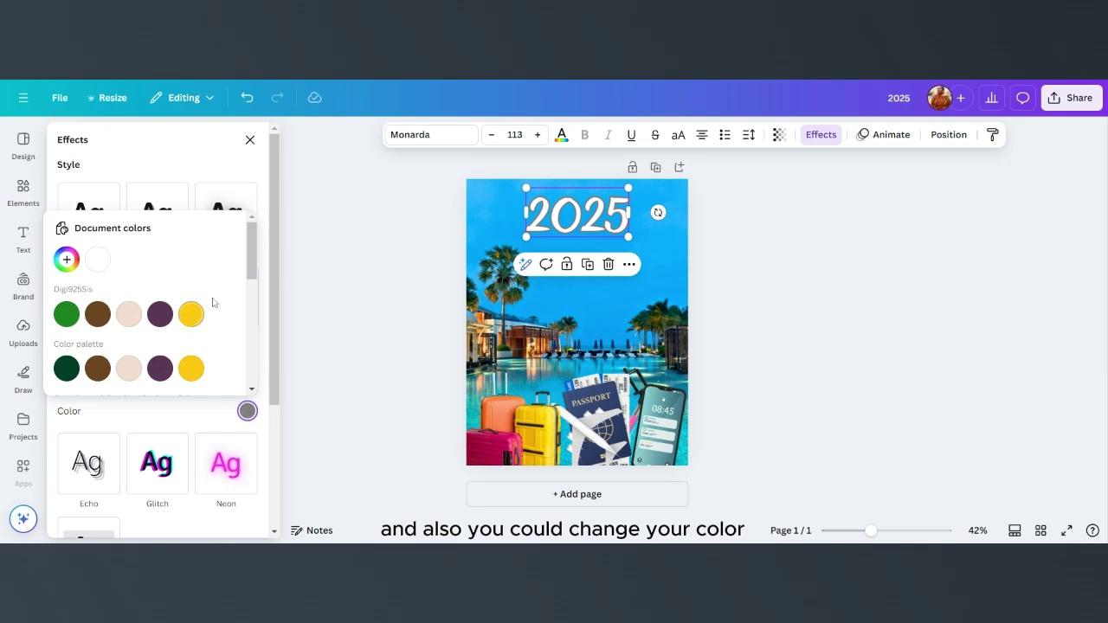
{"action": "scroll", "coordinate": [213, 303], "scroll_direction": "down", "scroll_amount": 3}
{"action": "left_click", "coordinate": [160, 279]}
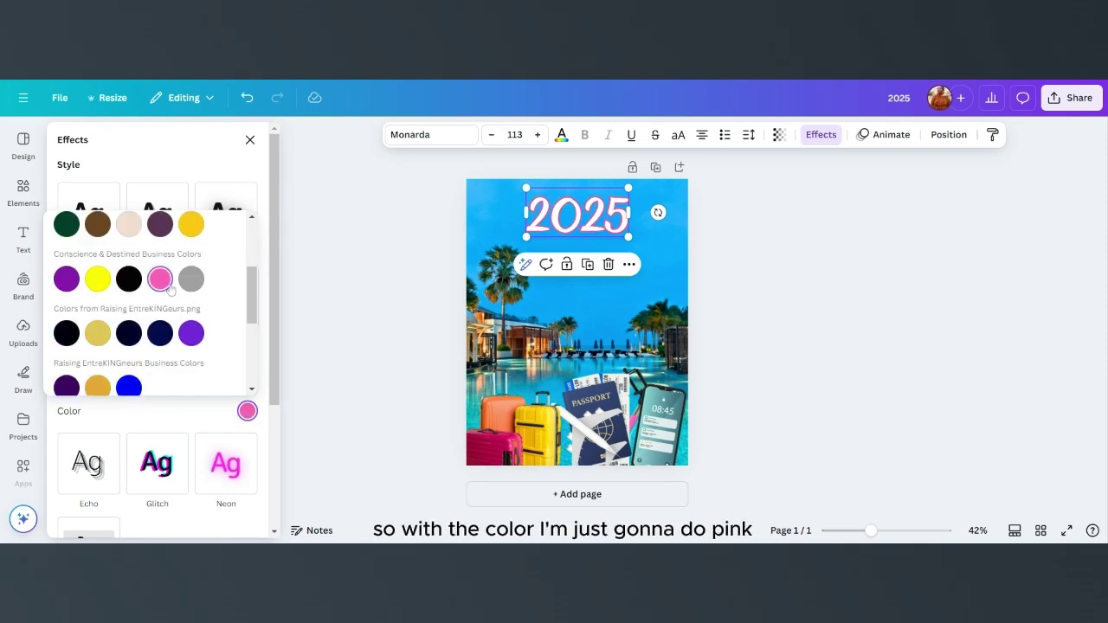
{"action": "key", "text": "Escape"}
{"action": "left_click_drag", "start_coordinate": [610, 232], "coordinate": [609, 229]}
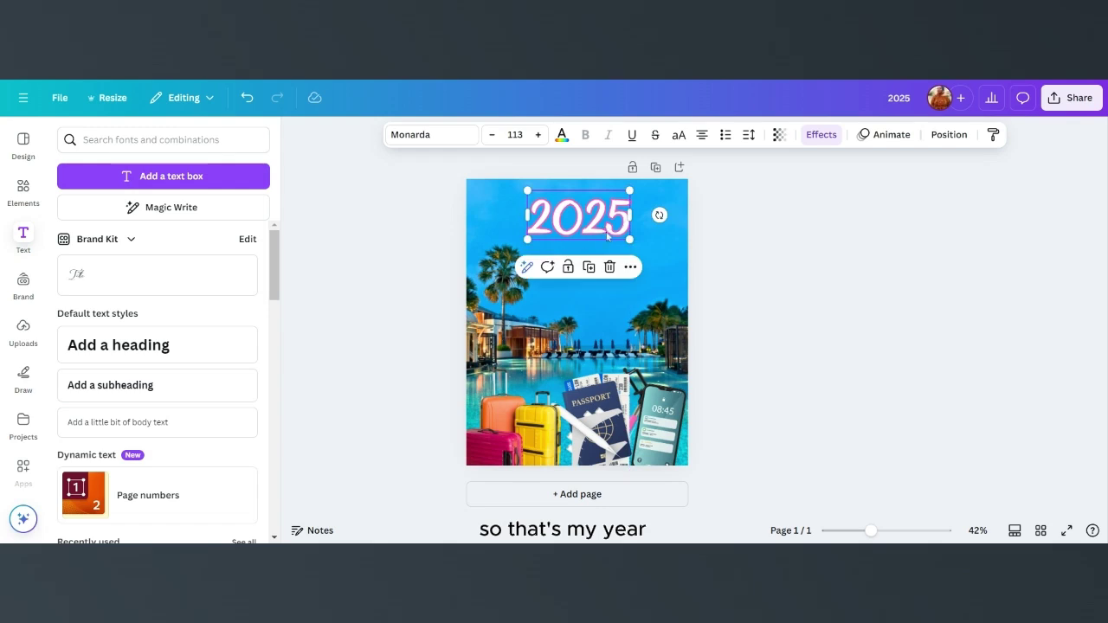
Step: Add a subheading below the 2025 title with the text "Travel"
{"action": "left_click", "coordinate": [121, 385]}
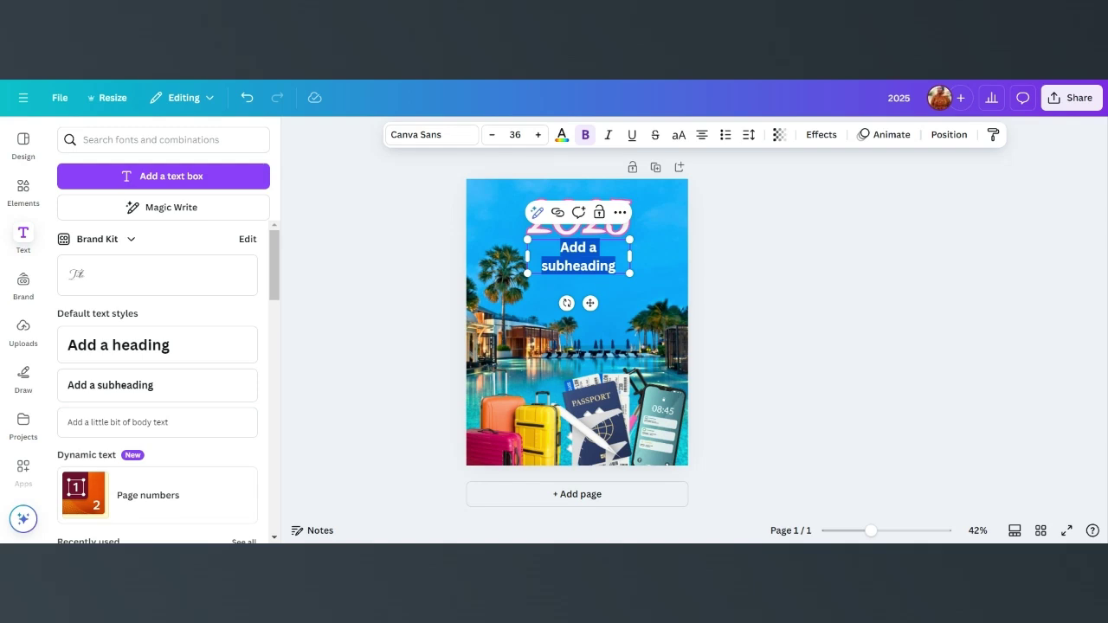
{"action": "type", "text": "Tra"}
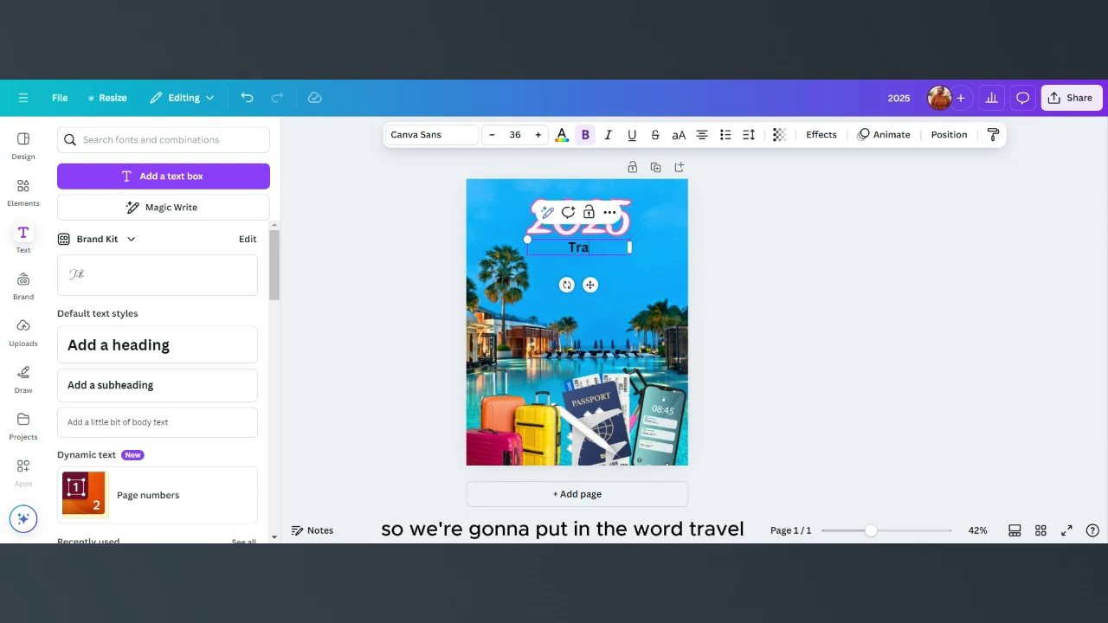
{"action": "type", "text": "vel"}
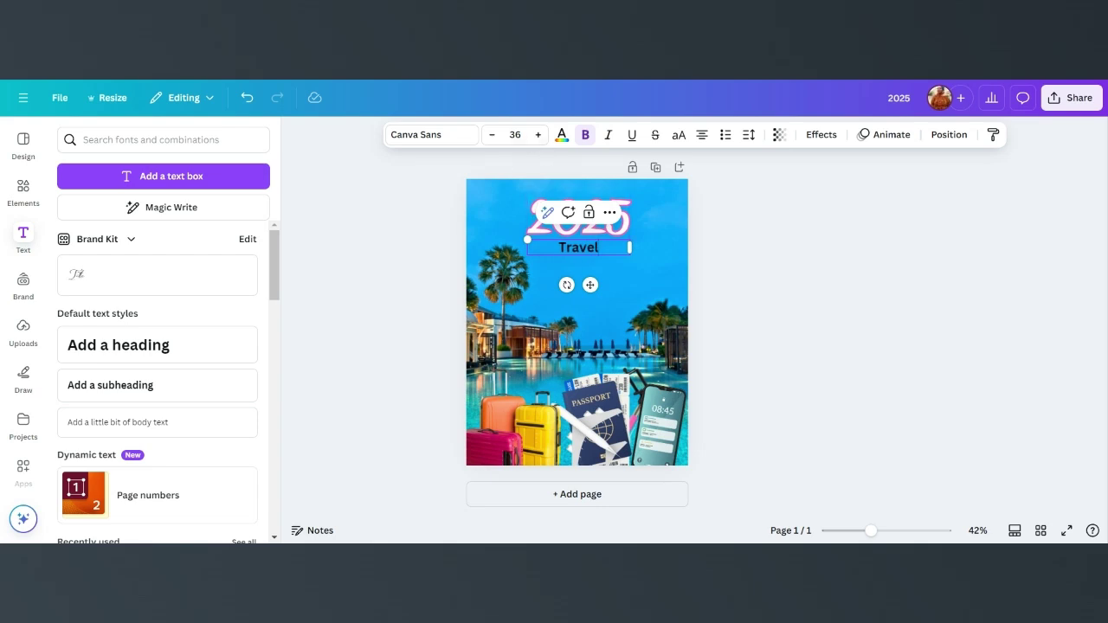
Step: Search the fonts for "gag" and set the Travel subheading's font to Gagalin
{"action": "left_click", "coordinate": [453, 136]}
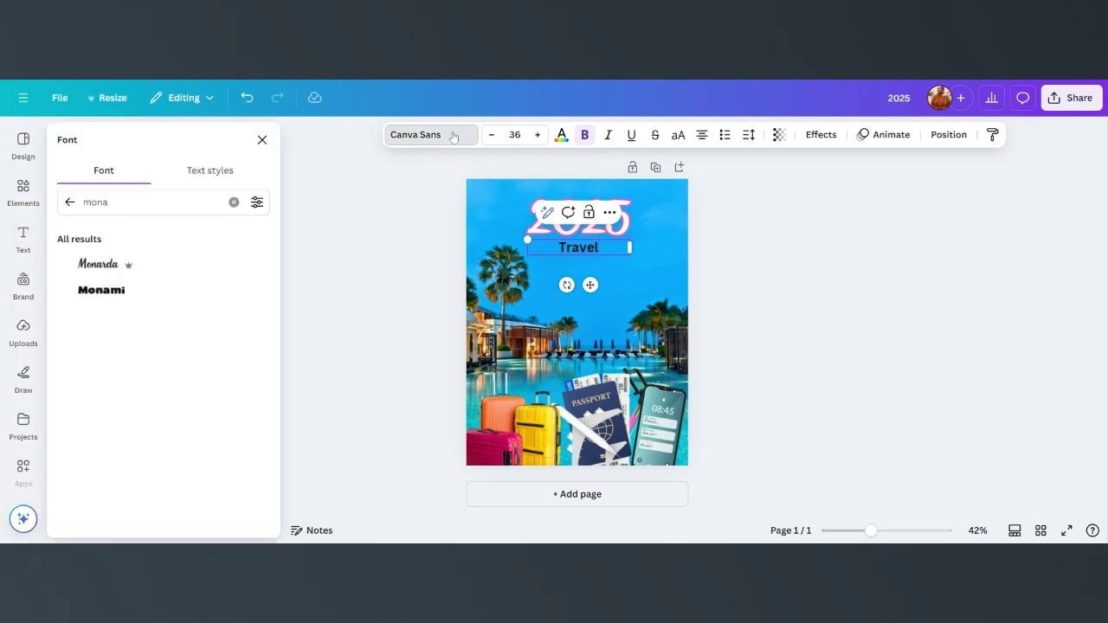
{"action": "left_click", "coordinate": [233, 202]}
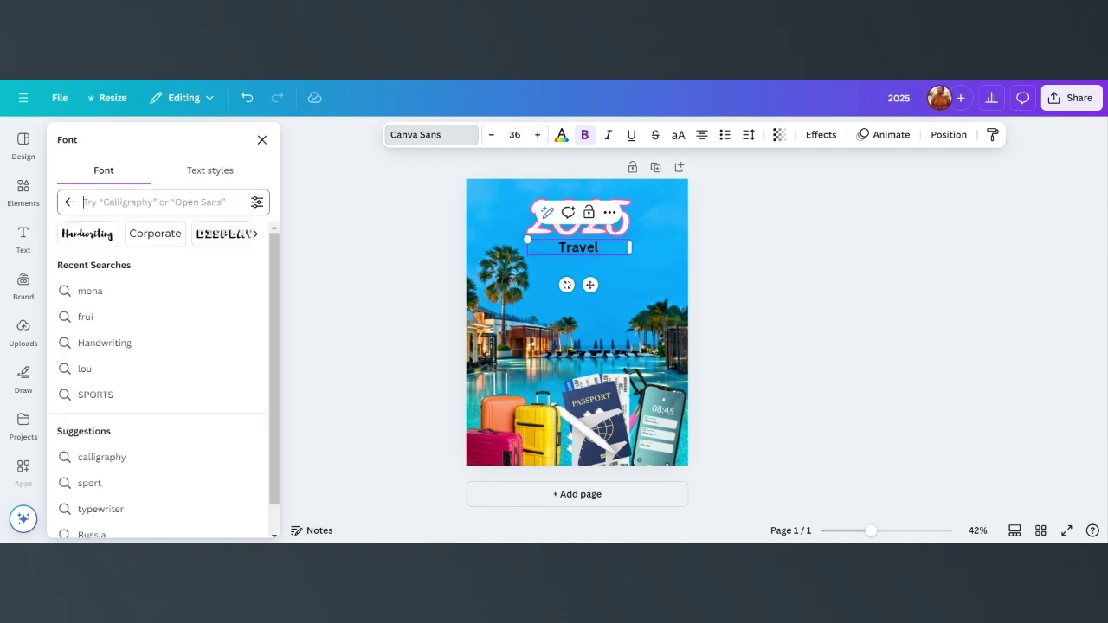
{"action": "scroll", "coordinate": [129, 310], "scroll_direction": "down", "scroll_amount": 1}
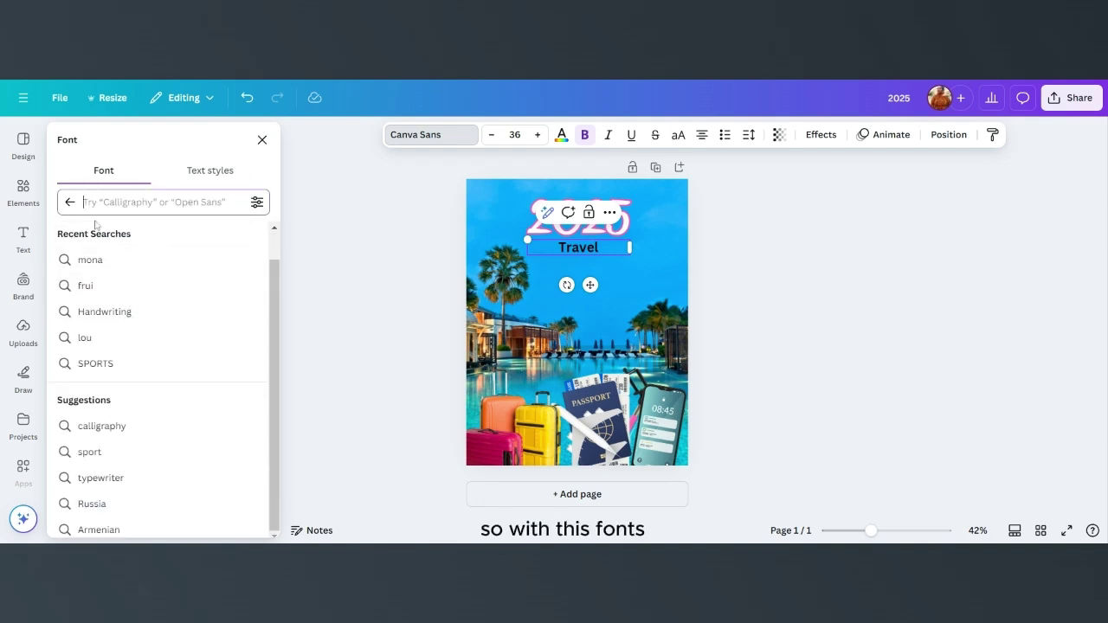
{"action": "scroll", "coordinate": [208, 294], "scroll_direction": "up", "scroll_amount": 1}
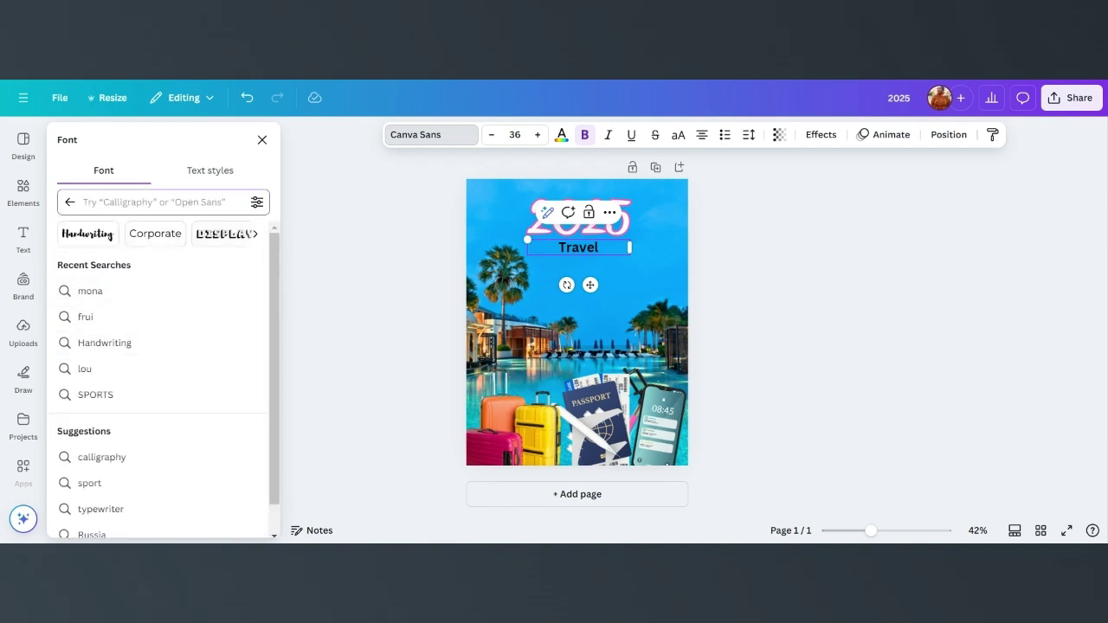
{"action": "type", "text": "gaglin"}
{"action": "key", "text": "BackSpace"}
{"action": "key", "text": "BackSpace"}
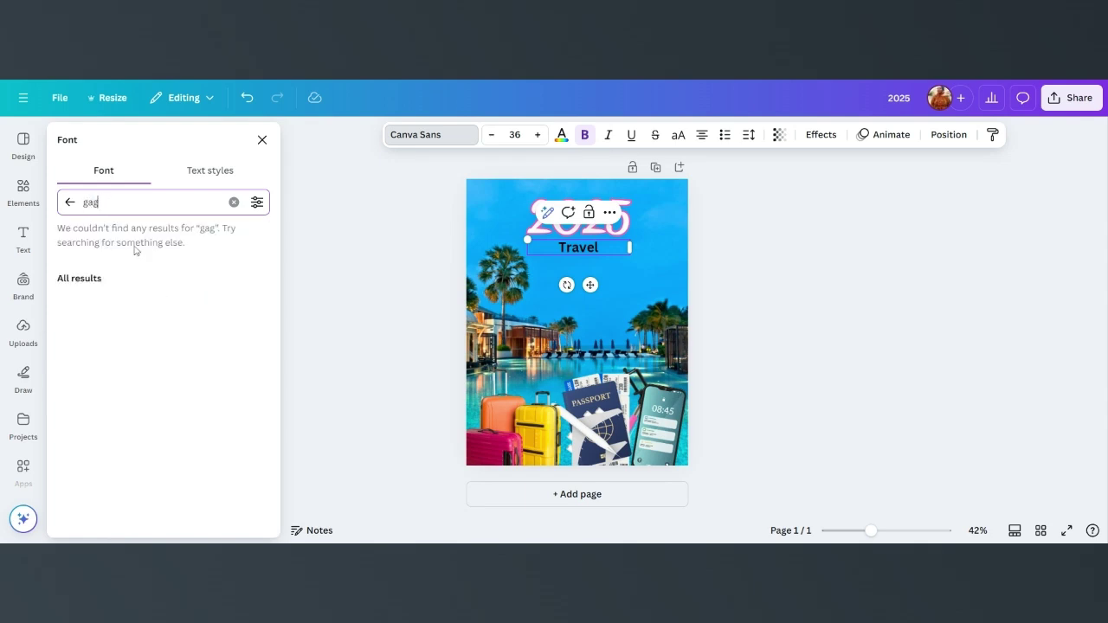
{"action": "key", "text": "BackSpace"}
{"action": "left_click", "coordinate": [96, 262]}
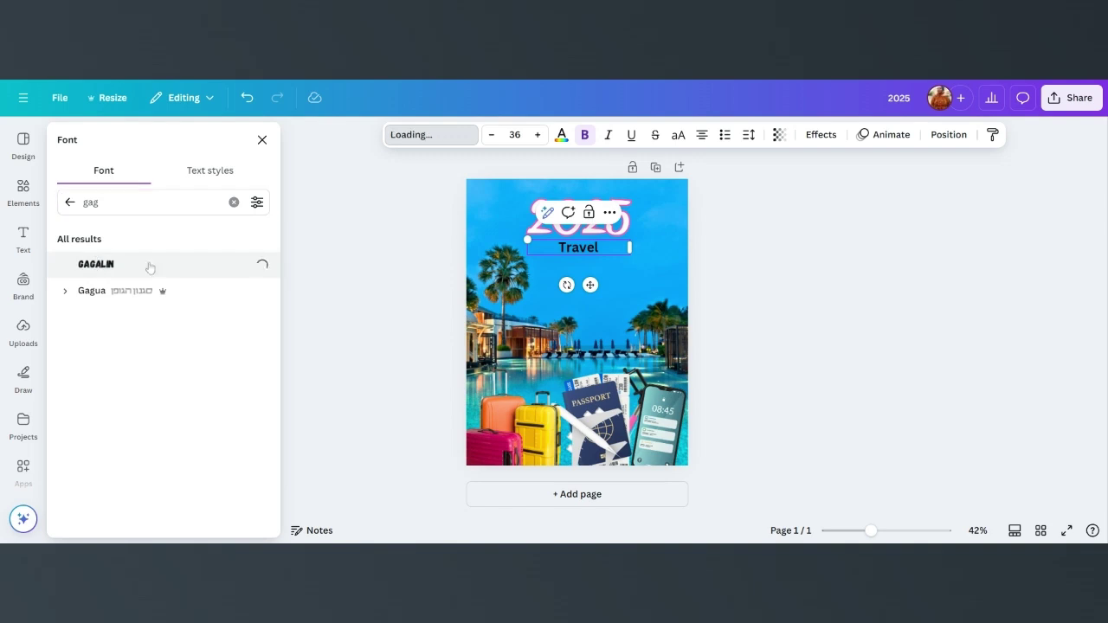
Step: Enlarge the TRAVEL text to about size 89.4 and place it centred under the 2025 title
{"action": "left_click_drag", "start_coordinate": [631, 249], "coordinate": [588, 248]}
{"action": "left_click_drag", "start_coordinate": [522, 238], "coordinate": [471, 224]}
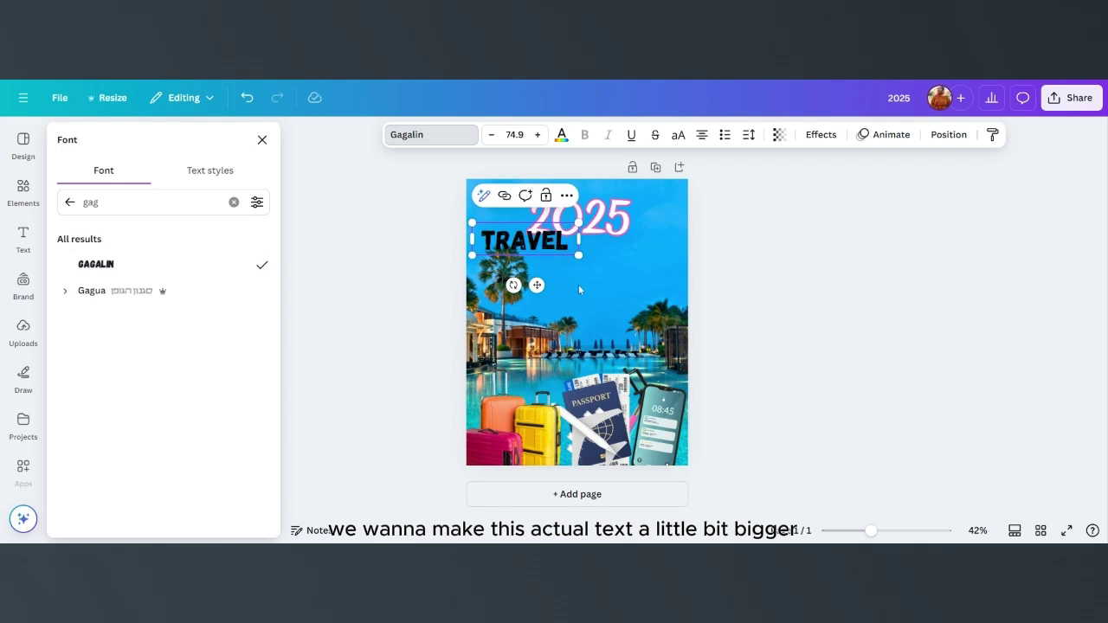
{"action": "left_click", "coordinate": [578, 284]}
{"action": "mouse_move", "coordinate": [579, 257]}
{"action": "left_mouse_down"}
{"action": "mouse_move", "coordinate": [630, 281]}
{"action": "mouse_move", "coordinate": [593, 256]}
{"action": "left_mouse_up"}
Step: Colour the TRAVEL text golden yellow from the Digi925Sis palette and enlarge it to about size 107
{"action": "left_click", "coordinate": [561, 136]}
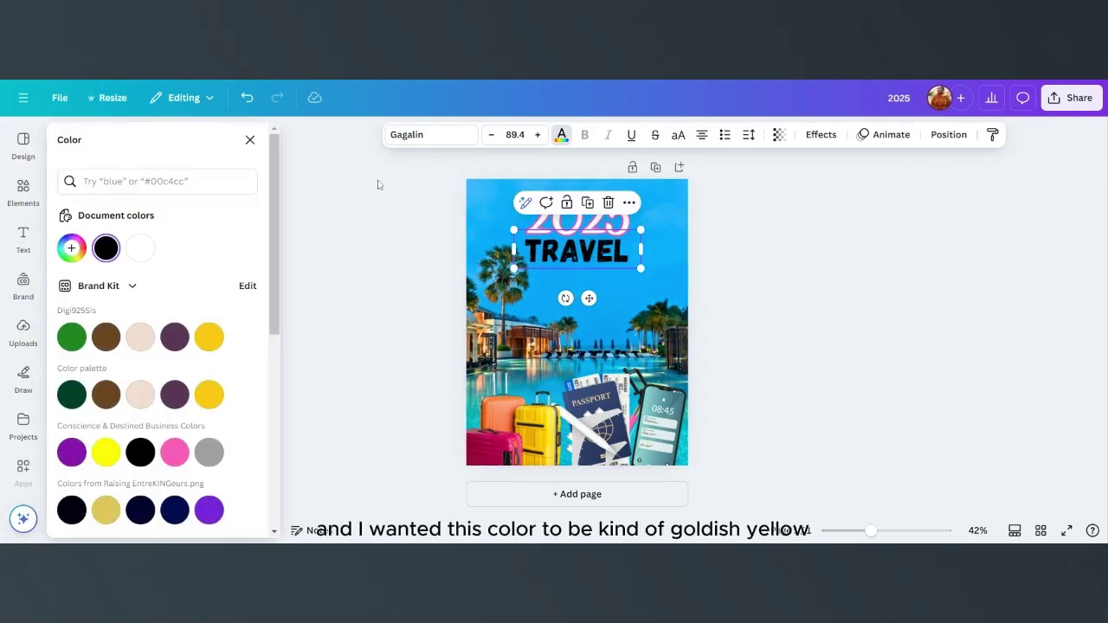
{"action": "left_click", "coordinate": [208, 336]}
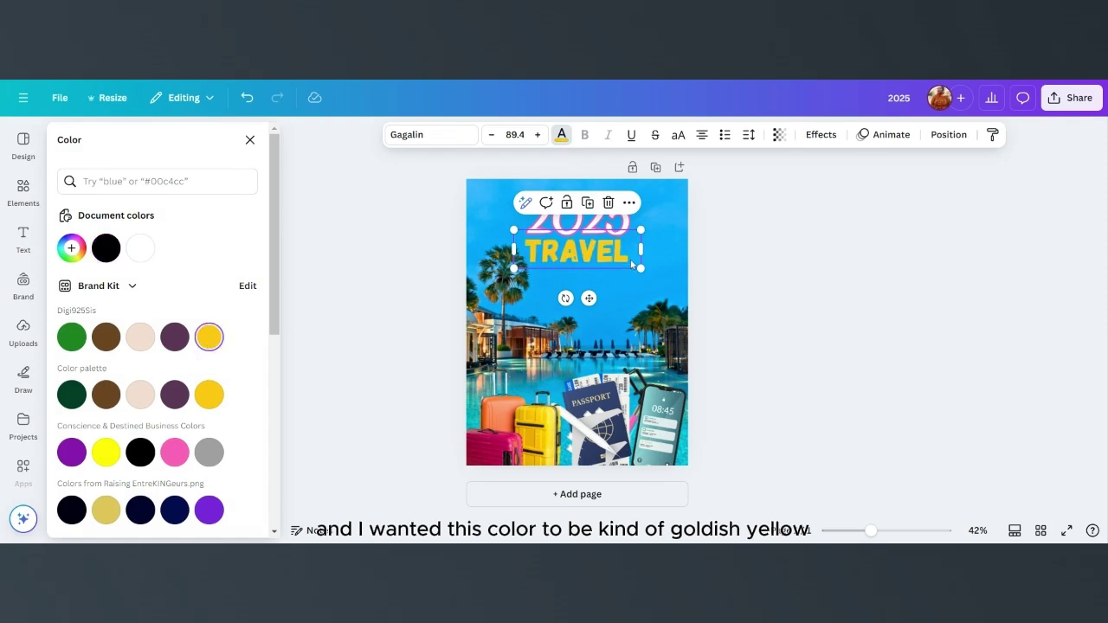
{"action": "left_click_drag", "start_coordinate": [641, 268], "coordinate": [605, 252]}
Step: Change the TRAVEL text to bright yellow, enlarged to about size 119 and centred below 2025
{"action": "left_click", "coordinate": [130, 181]}
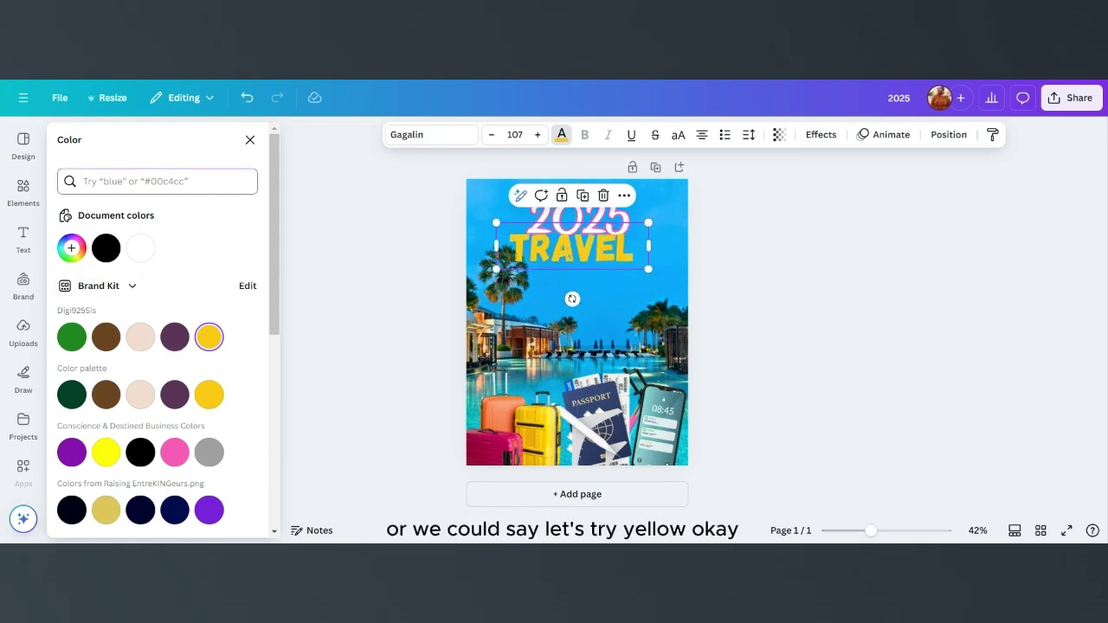
{"action": "left_click", "coordinate": [105, 452]}
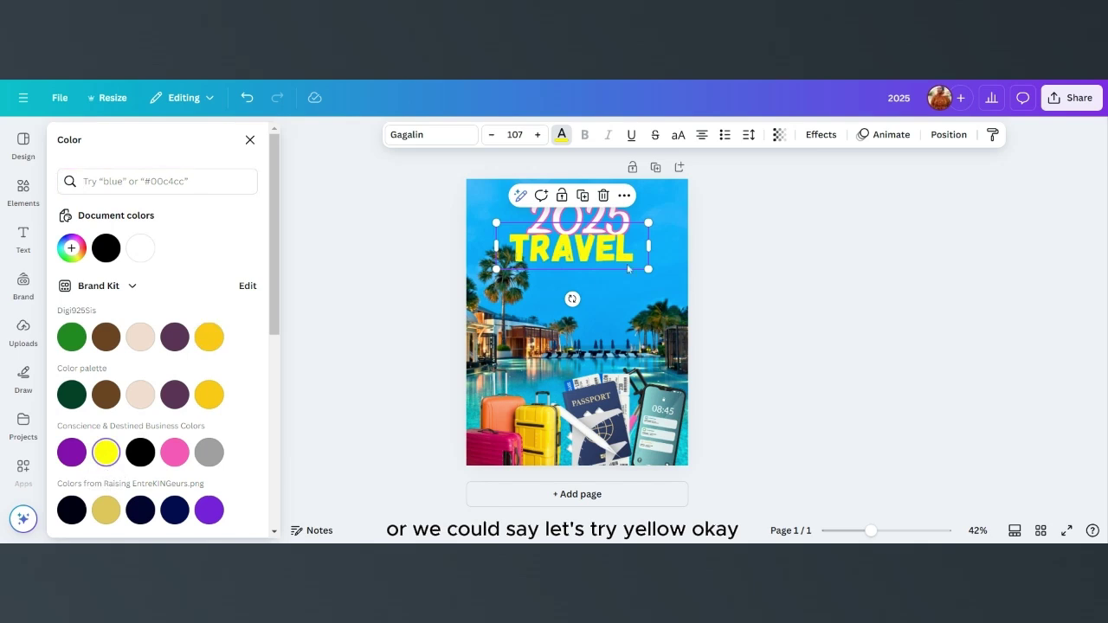
{"action": "left_click_drag", "start_coordinate": [648, 268], "coordinate": [610, 255]}
{"action": "left_click", "coordinate": [627, 295]}
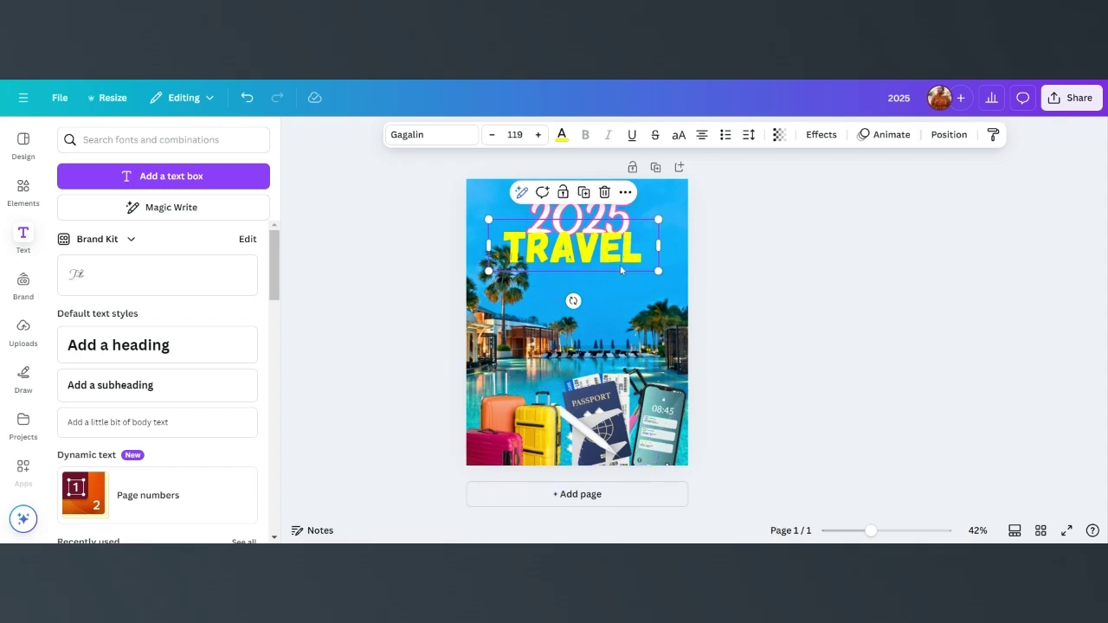
{"action": "left_click_drag", "start_coordinate": [620, 265], "coordinate": [609, 263]}
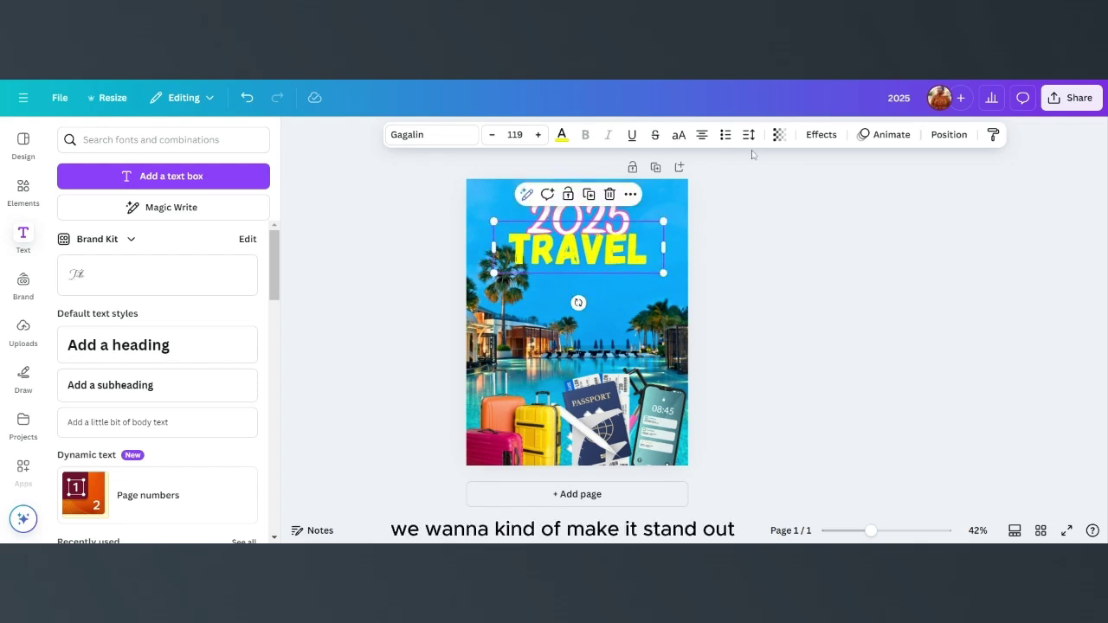
Step: Apply the Outline effect to the TRAVEL text in black (#000000) and nudge the text slightly down
{"action": "left_click", "coordinate": [810, 136]}
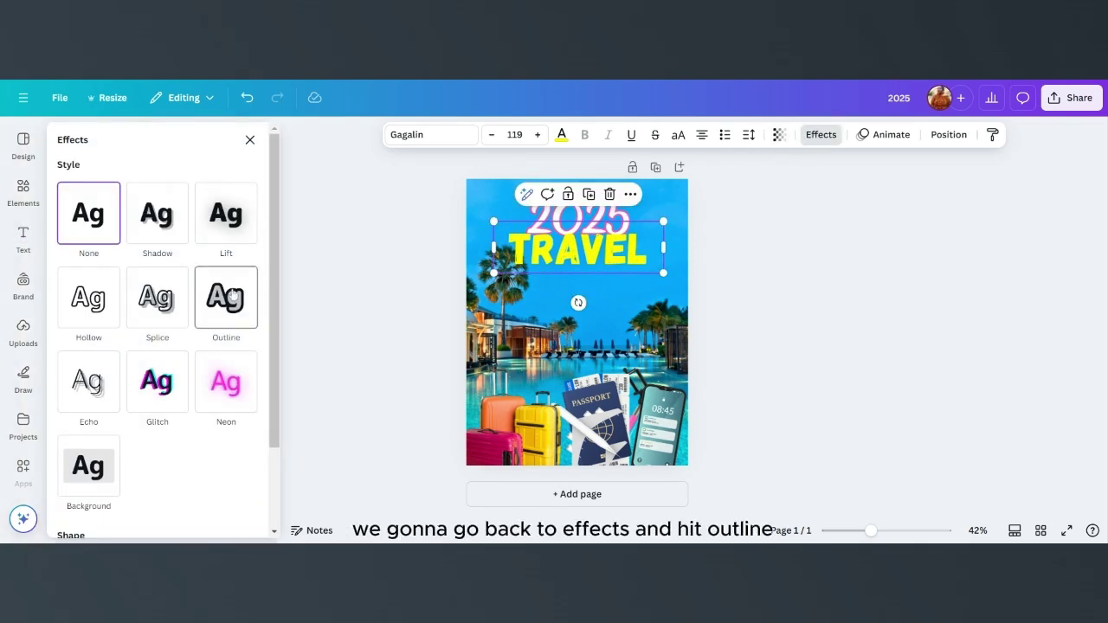
{"action": "left_click", "coordinate": [232, 295]}
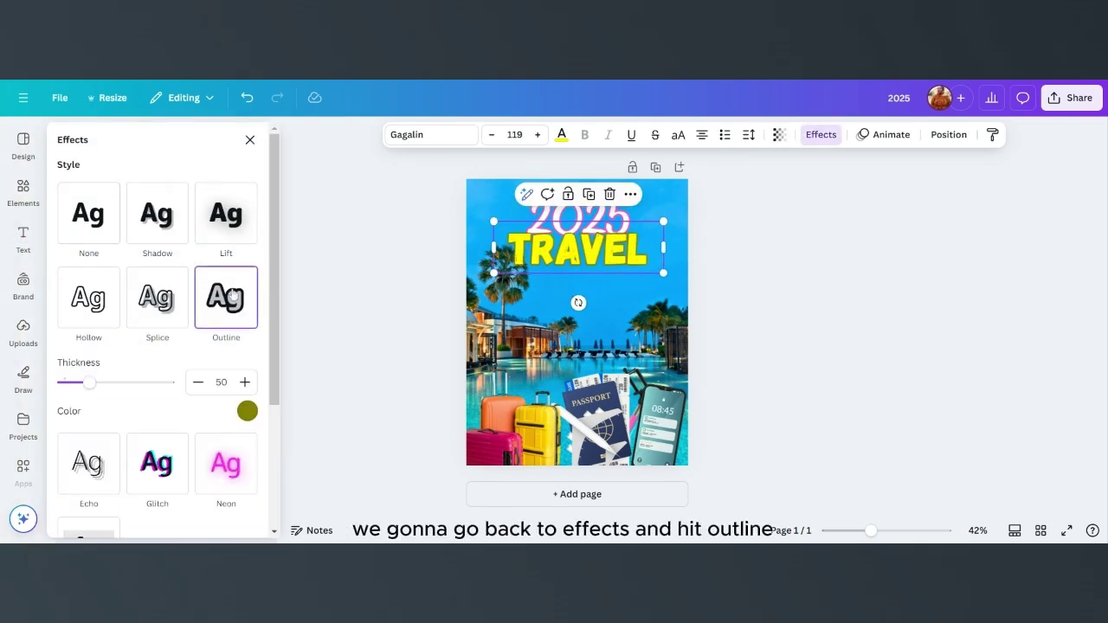
{"action": "left_click", "coordinate": [247, 411]}
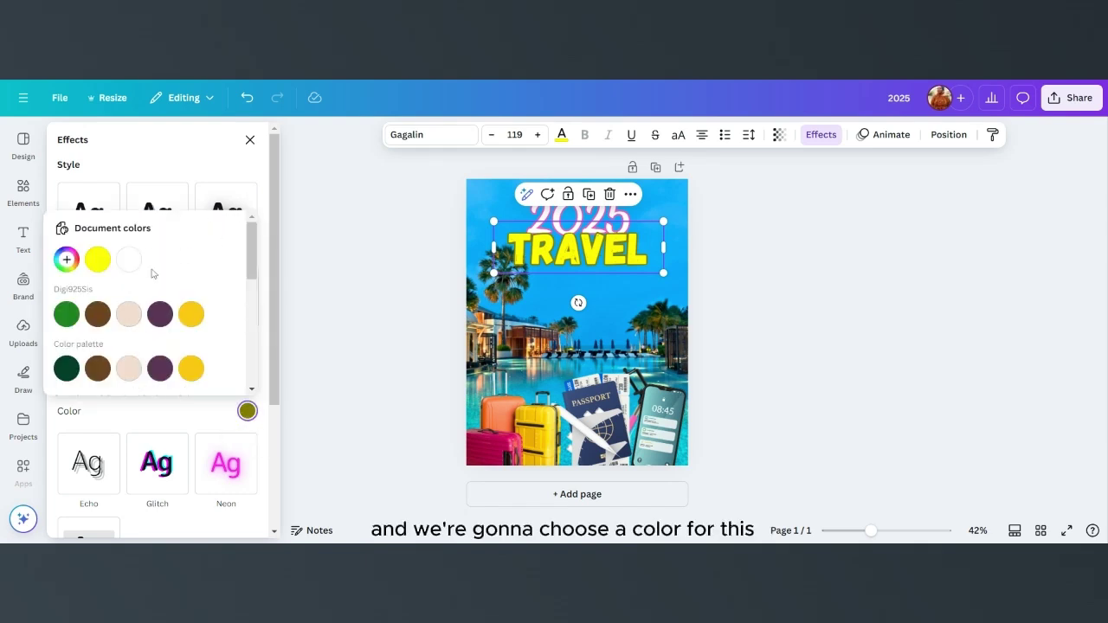
{"action": "scroll", "coordinate": [206, 295], "scroll_direction": "down", "scroll_amount": 2}
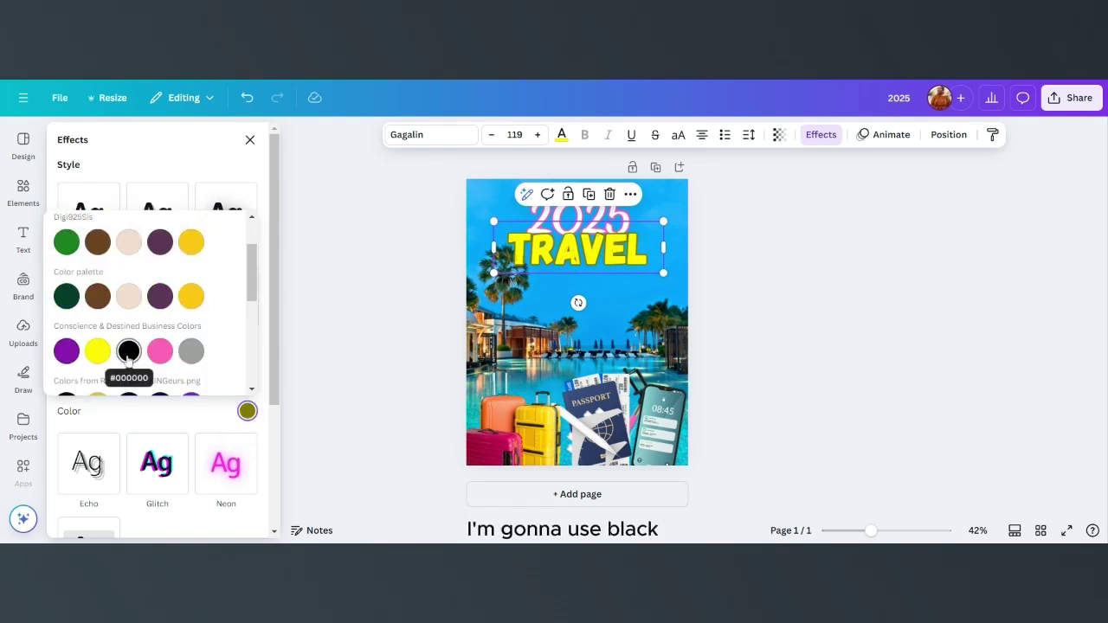
{"action": "left_click", "coordinate": [129, 351]}
{"action": "left_click", "coordinate": [612, 274]}
{"action": "left_click", "coordinate": [606, 329]}
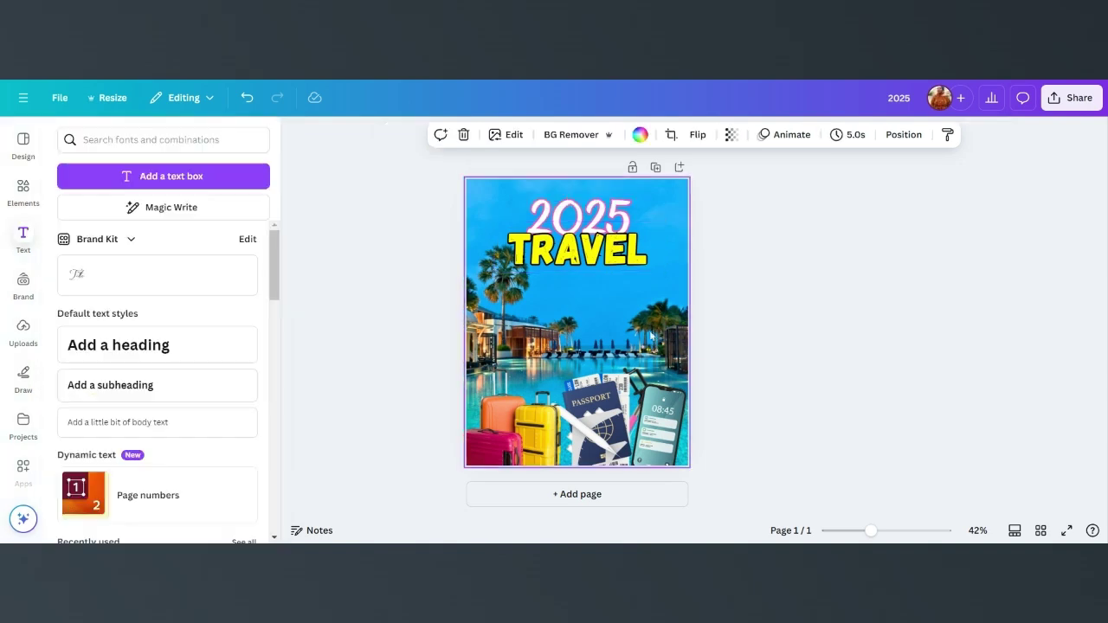
{"action": "left_click_drag", "start_coordinate": [619, 256], "coordinate": [623, 259]}
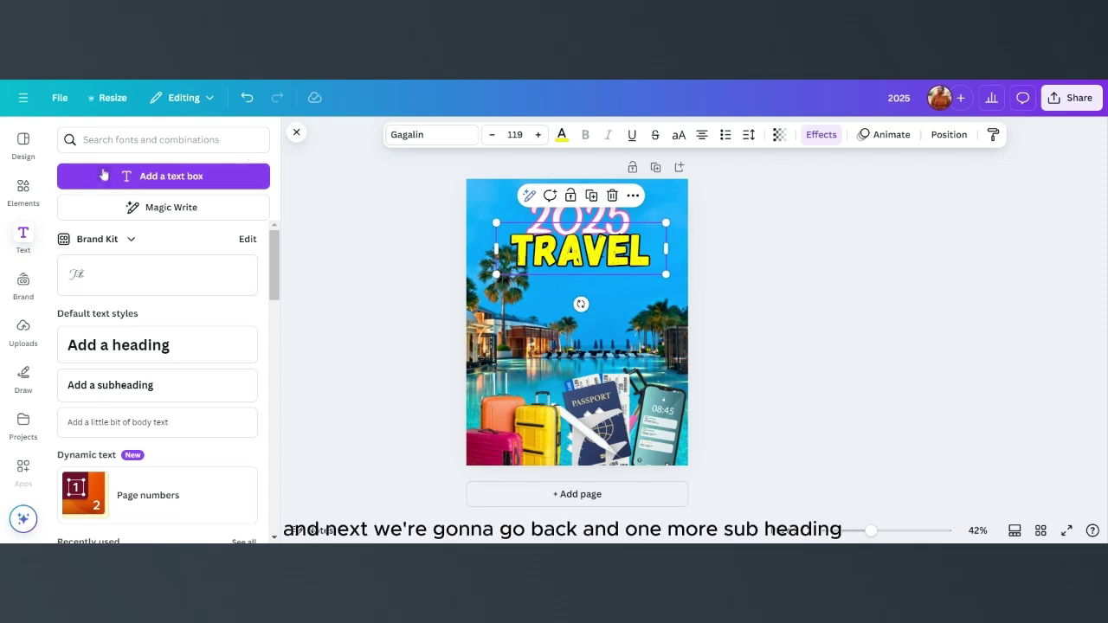
Step: Add a subheading reading "Planner" and enlarge it to about size 86.5, positioned just below TRAVEL
{"action": "left_click", "coordinate": [118, 386]}
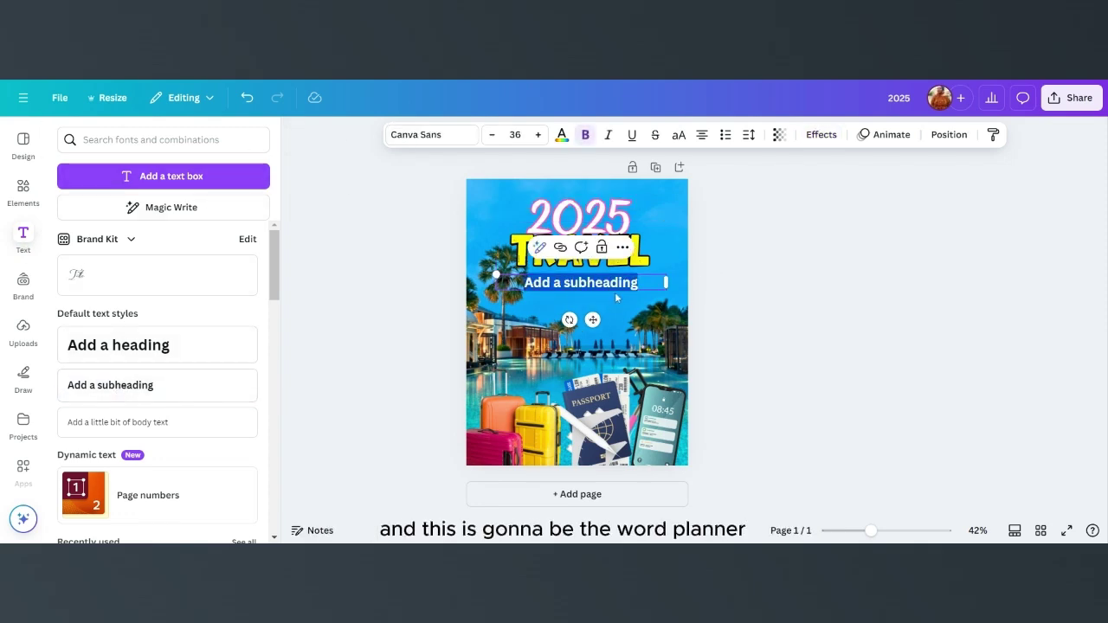
{"action": "type", "text": "Planner"}
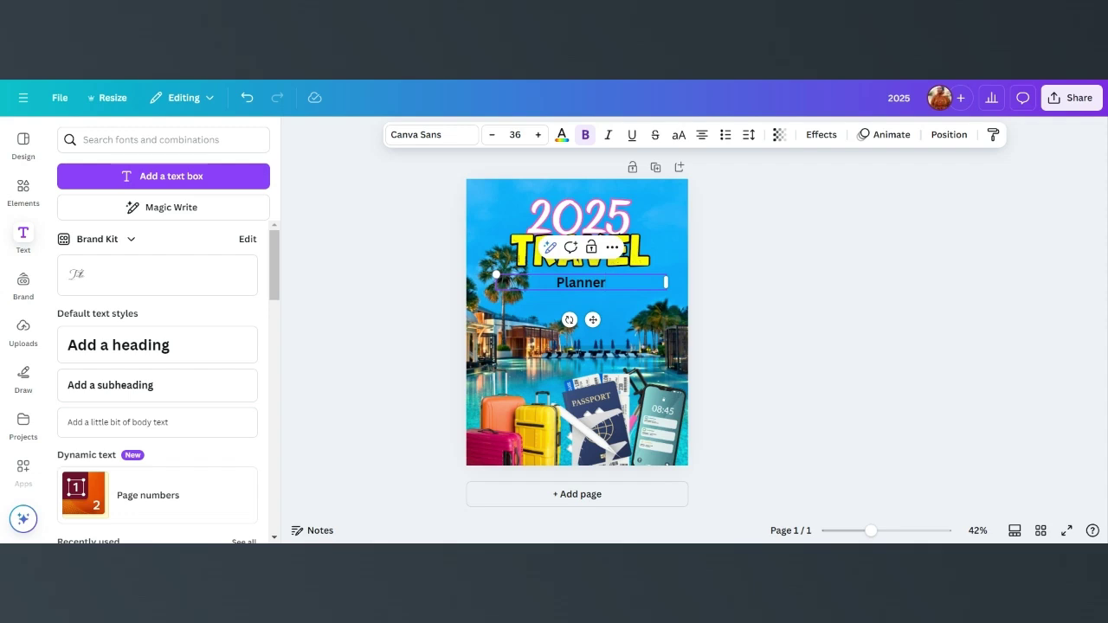
{"action": "left_click_drag", "start_coordinate": [666, 282], "coordinate": [576, 284]}
{"action": "left_click_drag", "start_coordinate": [495, 275], "coordinate": [420, 258]}
{"action": "left_click_drag", "start_coordinate": [505, 320], "coordinate": [595, 324]}
{"action": "left_click_drag", "start_coordinate": [657, 294], "coordinate": [678, 297]}
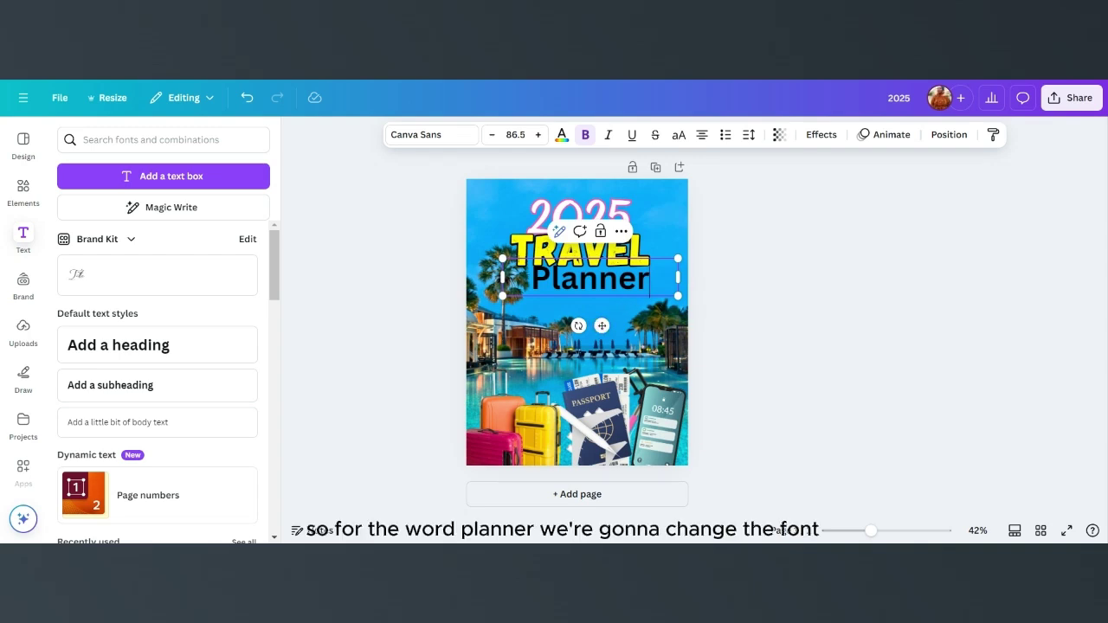
Step: Set the Planner text's font to Chimon Signature Regular from the recently used fonts
{"action": "left_click", "coordinate": [424, 135]}
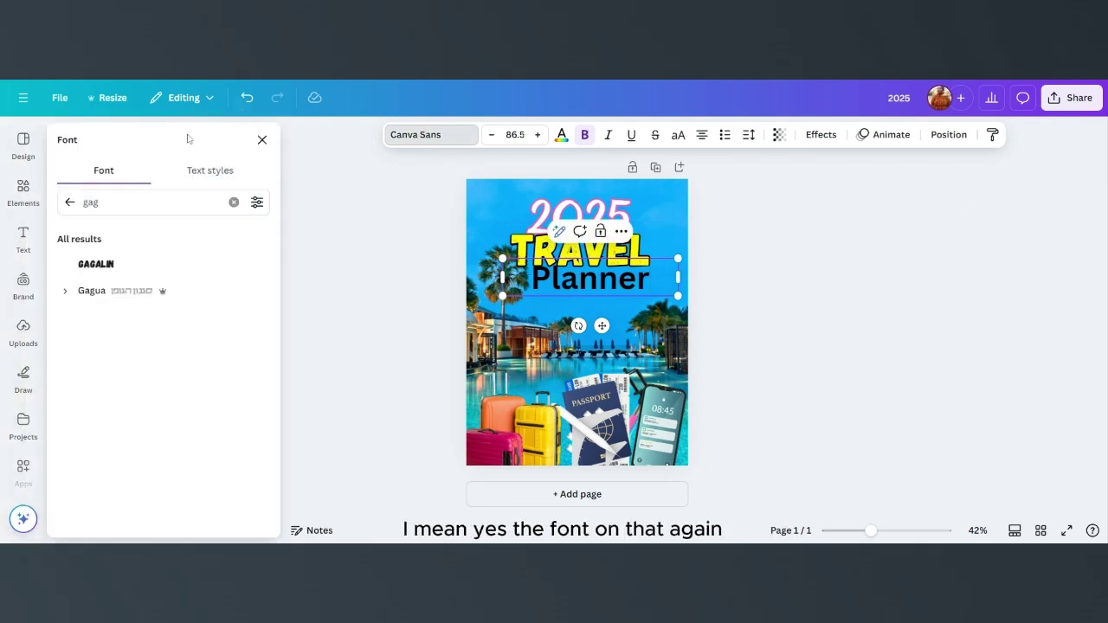
{"action": "left_click", "coordinate": [69, 201]}
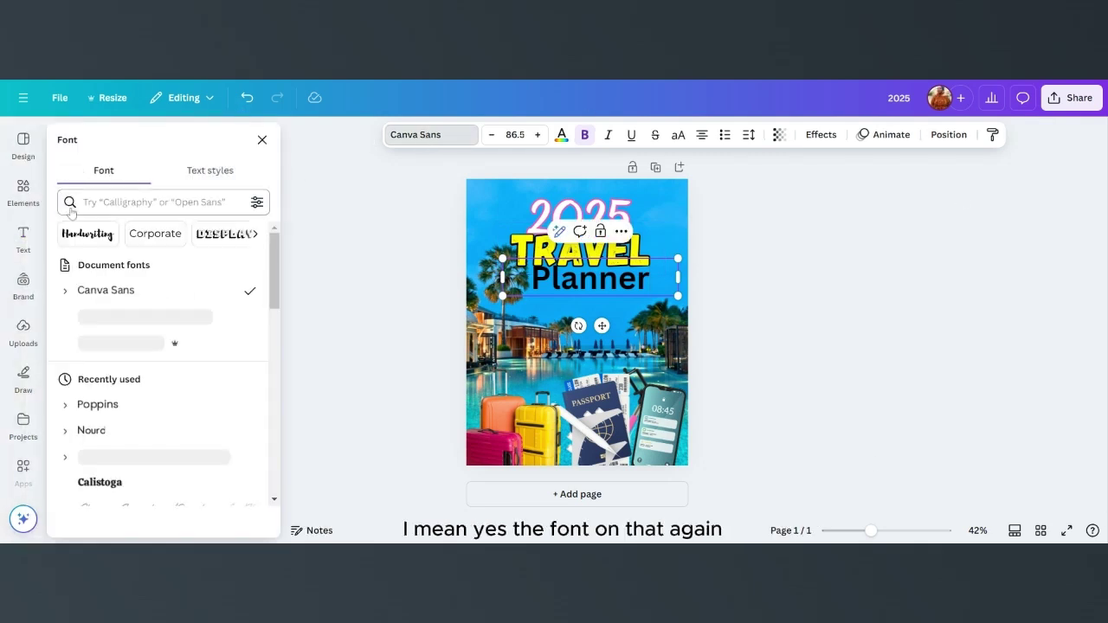
{"action": "scroll", "coordinate": [147, 364], "scroll_direction": "down", "scroll_amount": 2}
{"action": "scroll", "coordinate": [145, 356], "scroll_direction": "down", "scroll_amount": 2}
{"action": "scroll", "coordinate": [145, 358], "scroll_direction": "up", "scroll_amount": 1}
{"action": "left_click", "coordinate": [154, 365]}
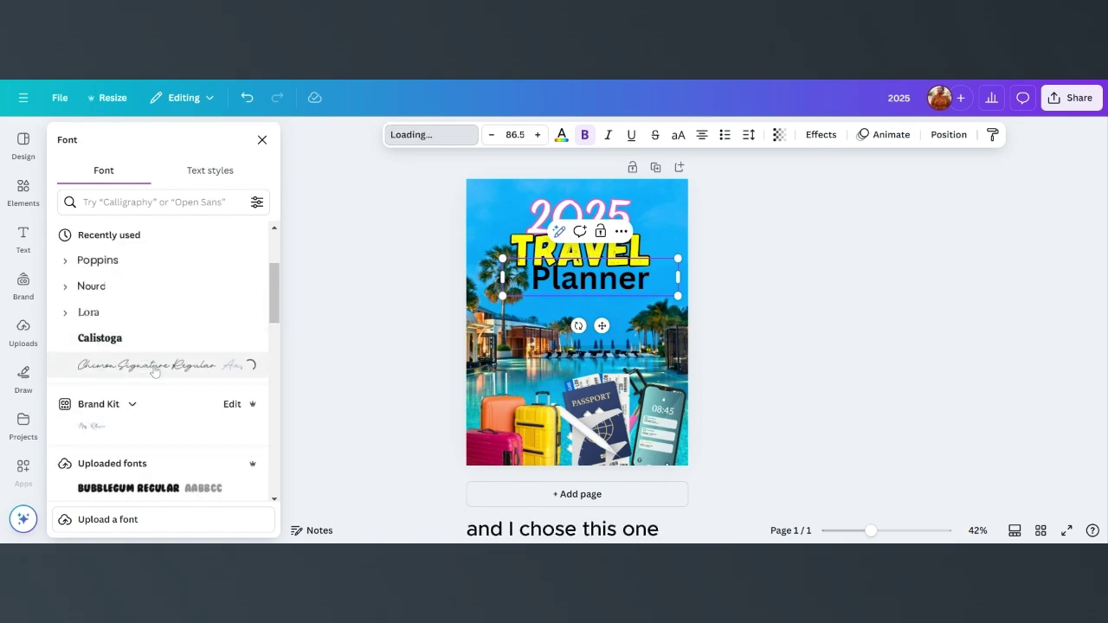
Step: Enlarge the Planner text to about size 97 and centre it just beneath TRAVEL
{"action": "mouse_move", "coordinate": [677, 295]}
{"action": "left_mouse_down"}
{"action": "mouse_move", "coordinate": [698, 300]}
{"action": "mouse_move", "coordinate": [699, 279]}
{"action": "mouse_move", "coordinate": [666, 280]}
{"action": "left_mouse_up"}
{"action": "left_click", "coordinate": [581, 320]}
{"action": "left_click_drag", "start_coordinate": [582, 279], "coordinate": [582, 282]}
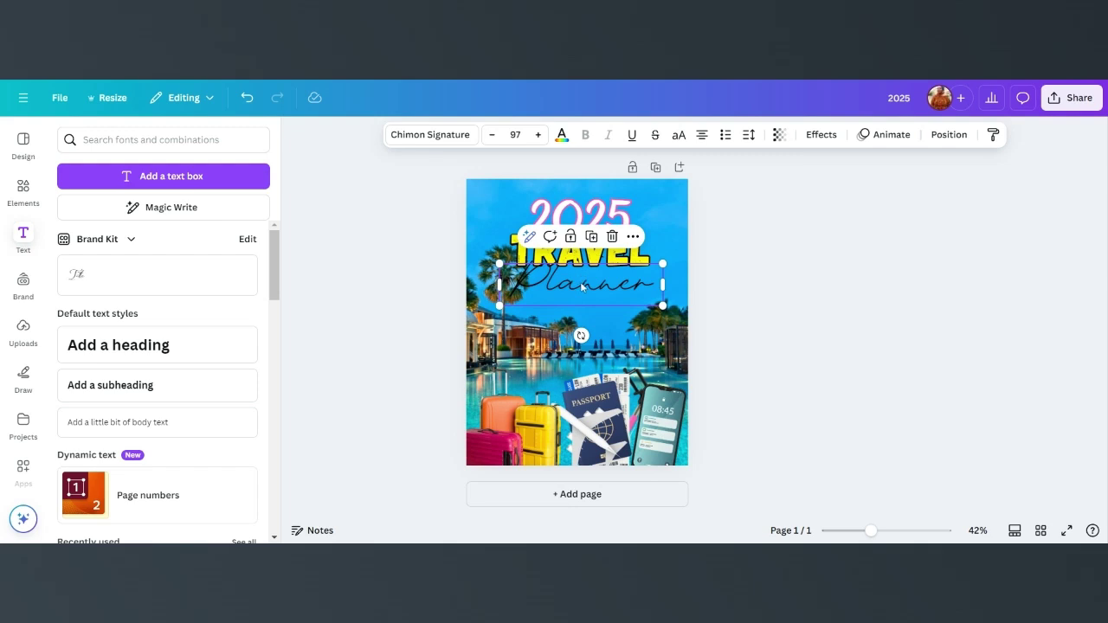
Step: Colour the Planner text pink (#ff56b8) and give it a white Outline effect with thickness 50
{"action": "left_click", "coordinate": [561, 137]}
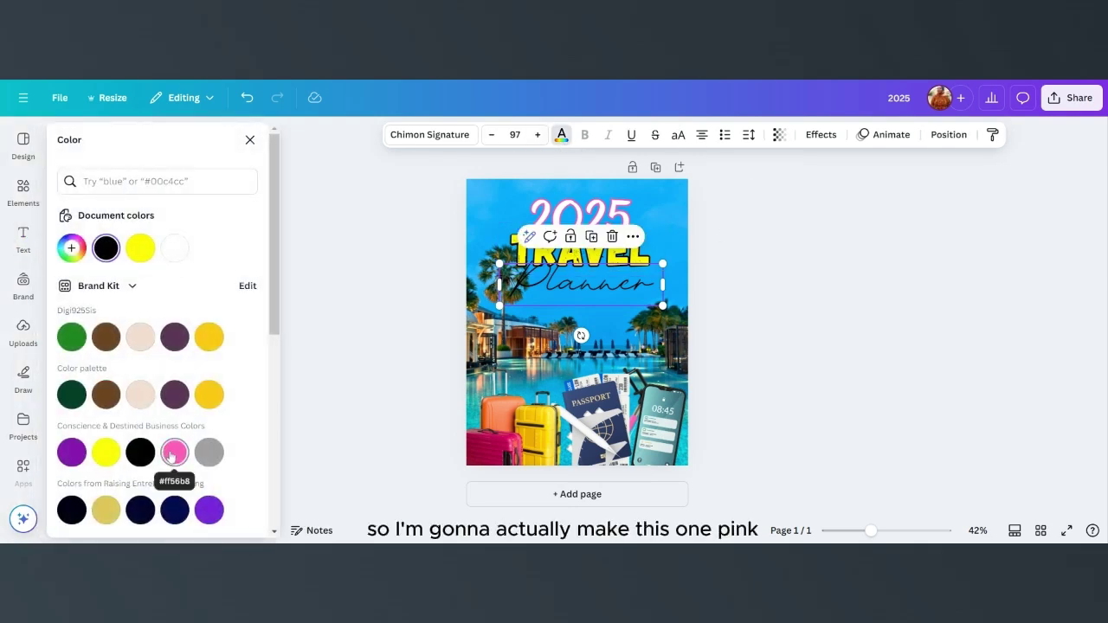
{"action": "left_click", "coordinate": [172, 456]}
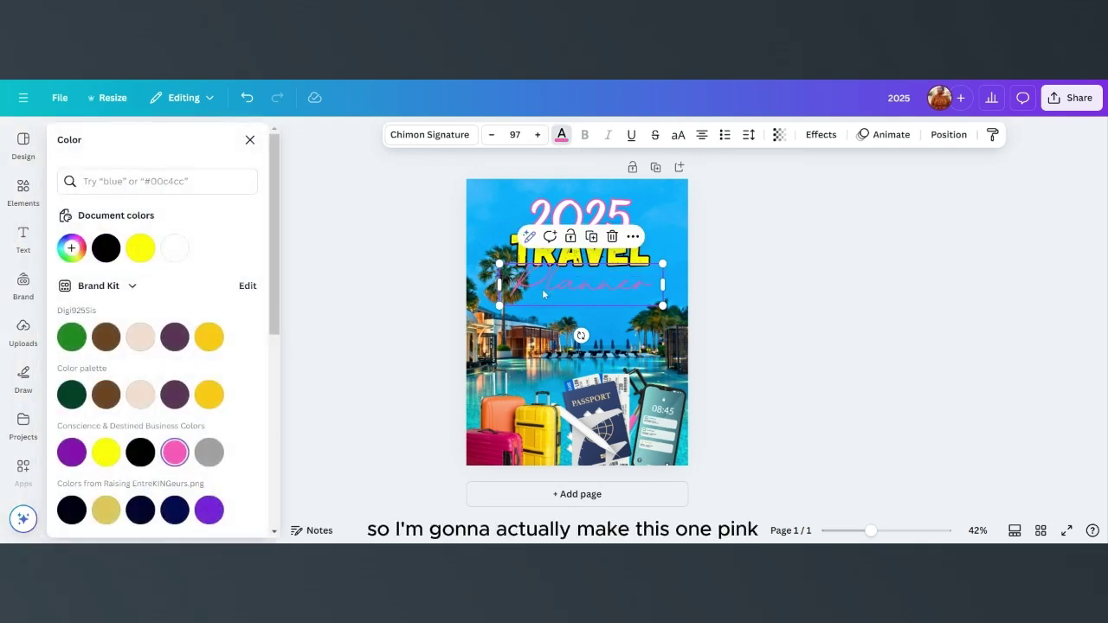
{"action": "left_click", "coordinate": [819, 135]}
{"action": "left_click", "coordinate": [225, 297]}
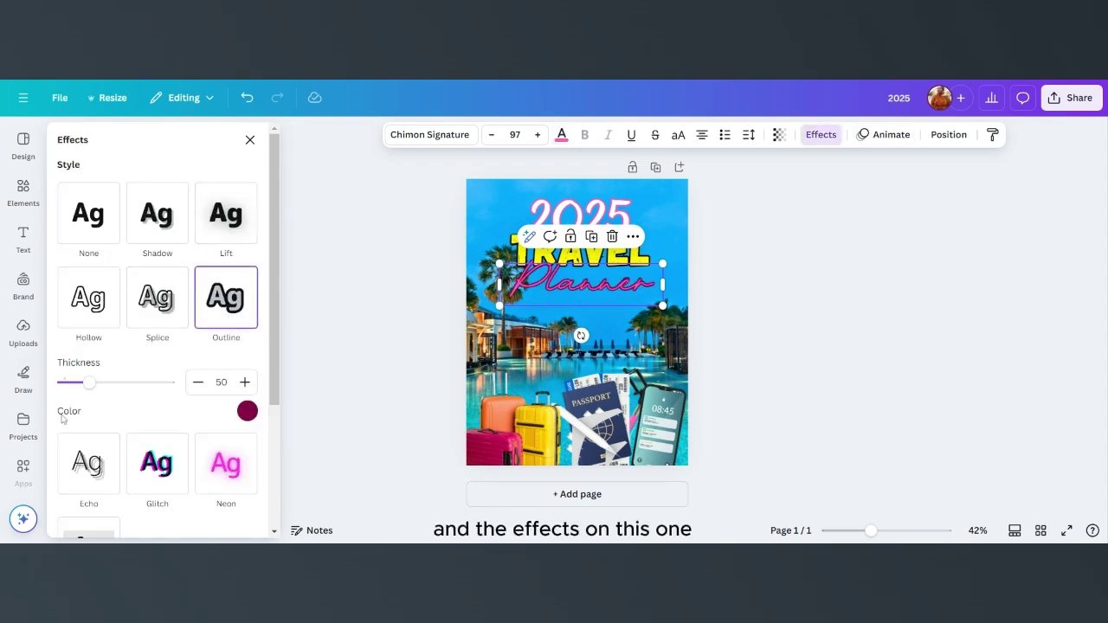
{"action": "left_click", "coordinate": [247, 411]}
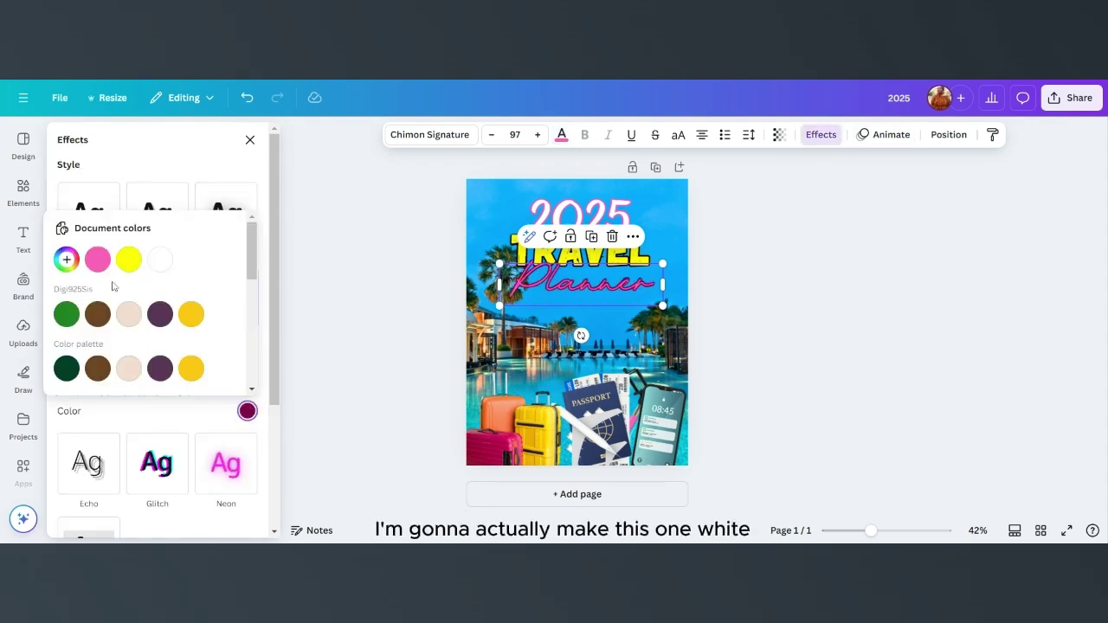
{"action": "left_click", "coordinate": [161, 268]}
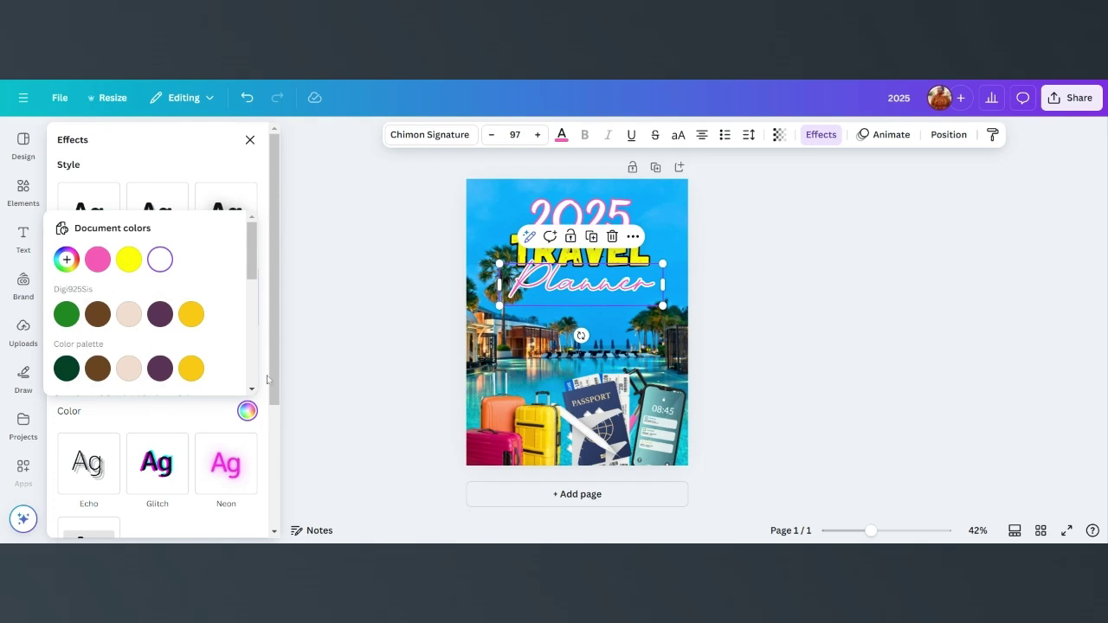
{"action": "key", "text": "Escape"}
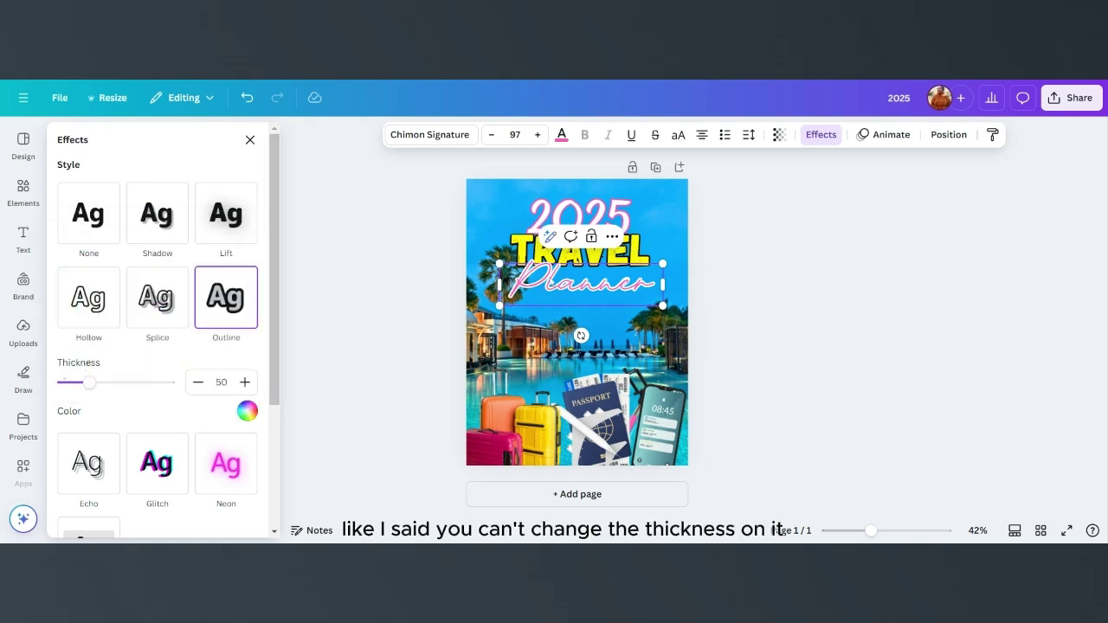
{"action": "left_click_drag", "start_coordinate": [89, 382], "coordinate": [75, 384]}
{"action": "mouse_move", "coordinate": [74, 384]}
{"action": "left_mouse_down"}
{"action": "mouse_move", "coordinate": [118, 386]}
{"action": "mouse_move", "coordinate": [90, 383]}
{"action": "left_mouse_up"}
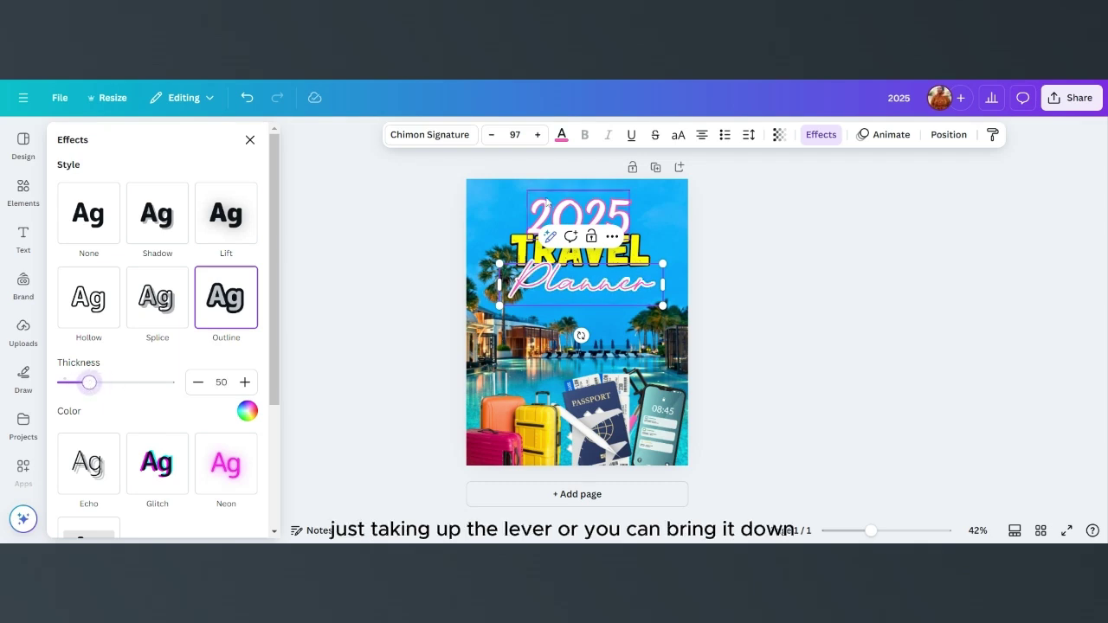
Step: Nudge the Planner and 2025 texts into line with TRAVEL, and shift the passport graphic slightly left
{"action": "left_click", "coordinate": [617, 336]}
{"action": "left_click", "coordinate": [535, 284]}
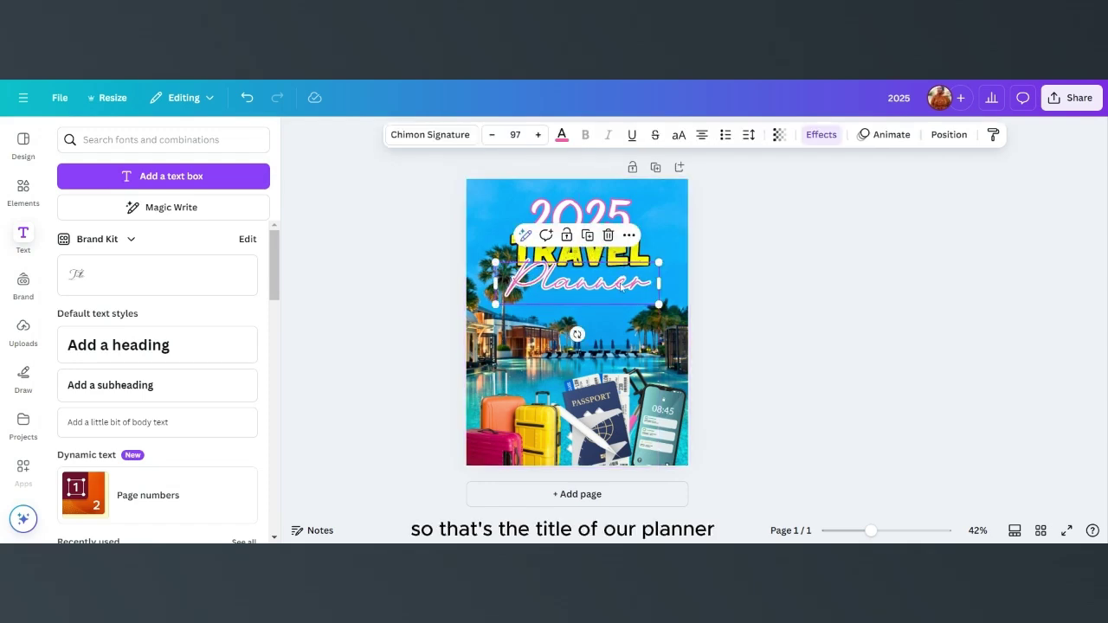
{"action": "left_click", "coordinate": [726, 282]}
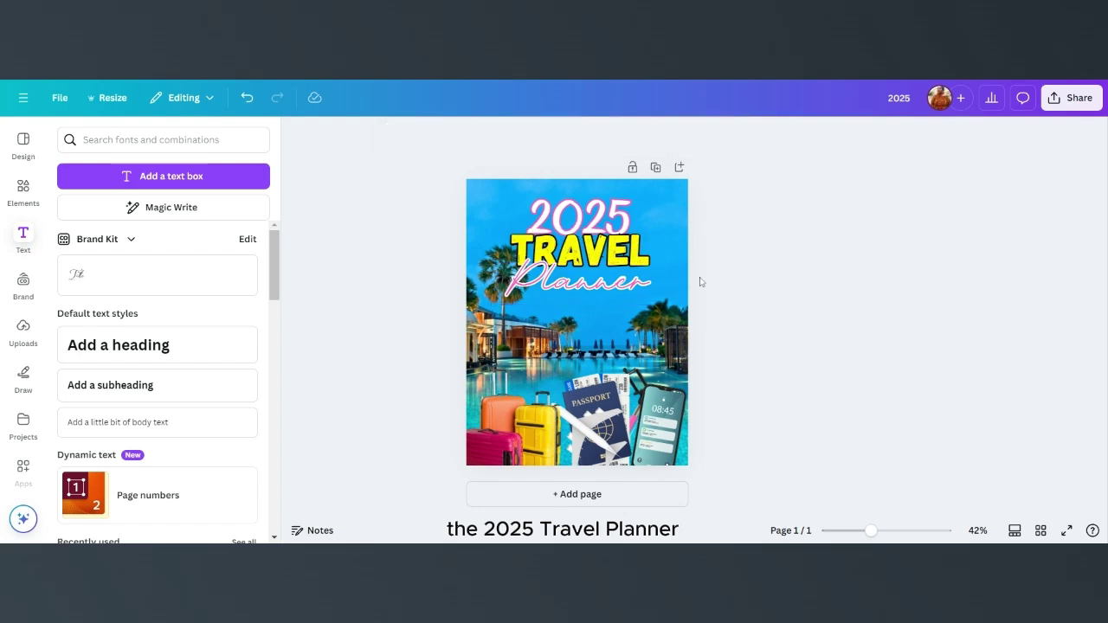
{"action": "left_click", "coordinate": [593, 256]}
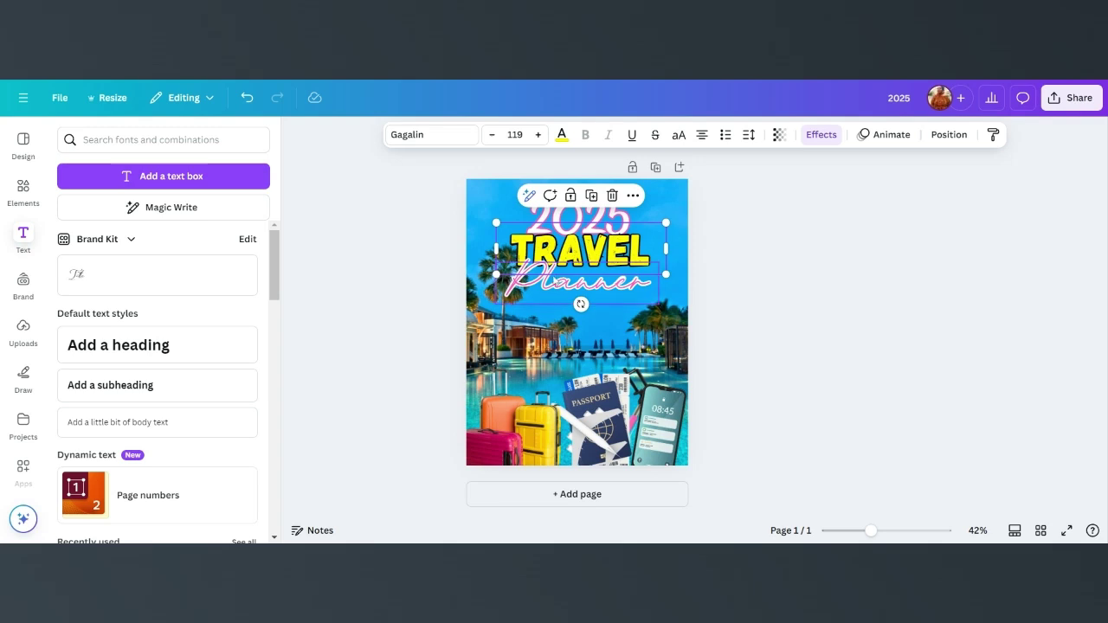
{"action": "left_click", "coordinate": [561, 288]}
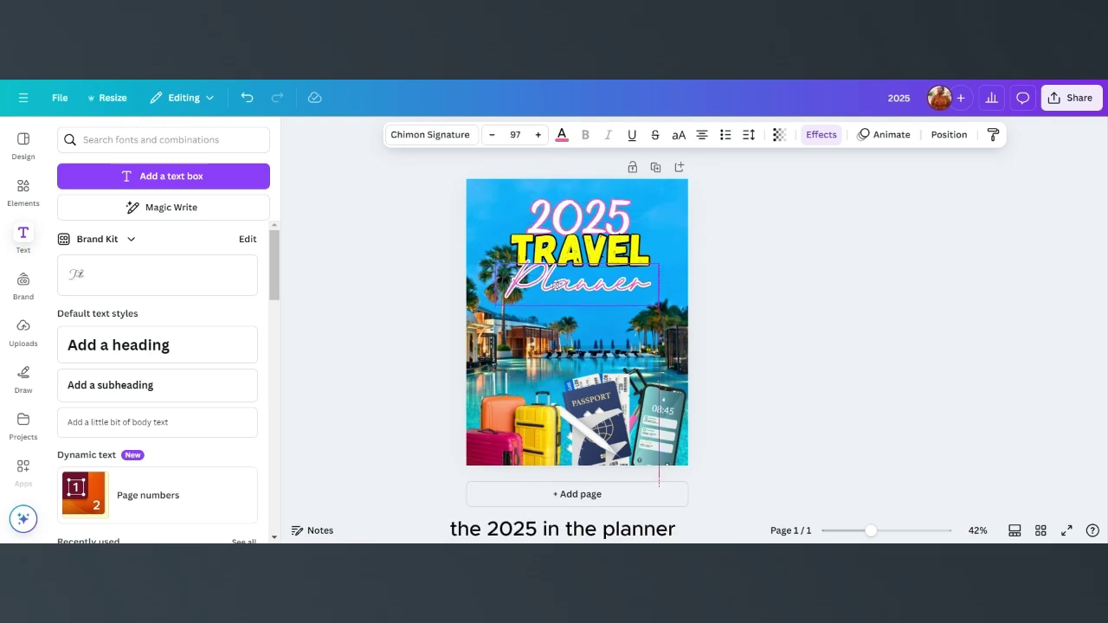
{"action": "left_click", "coordinate": [669, 235]}
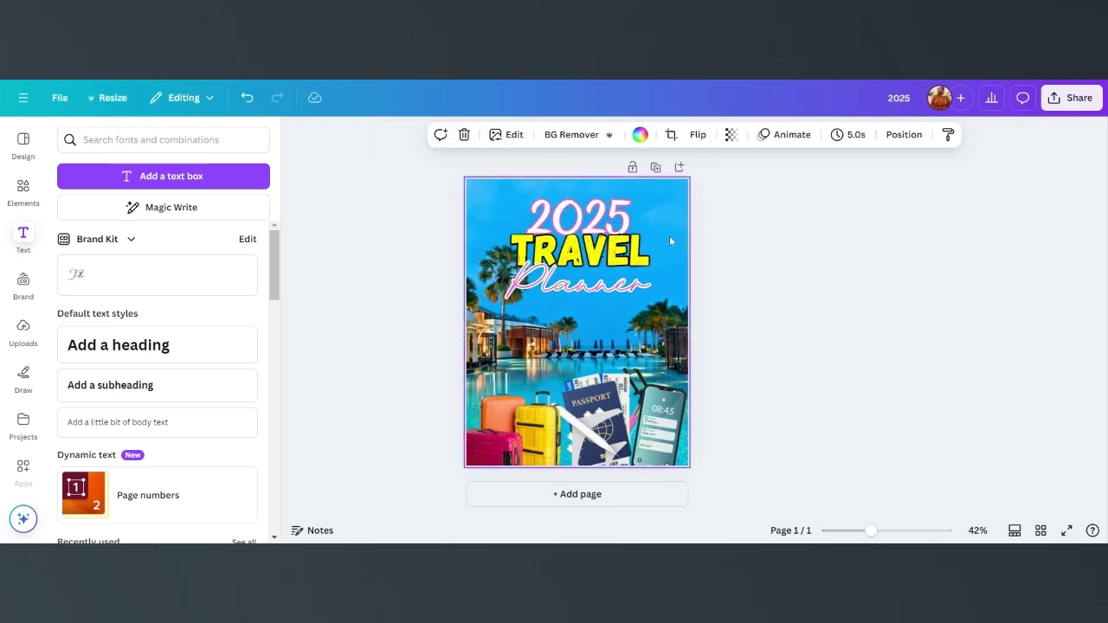
{"action": "left_click", "coordinate": [596, 207]}
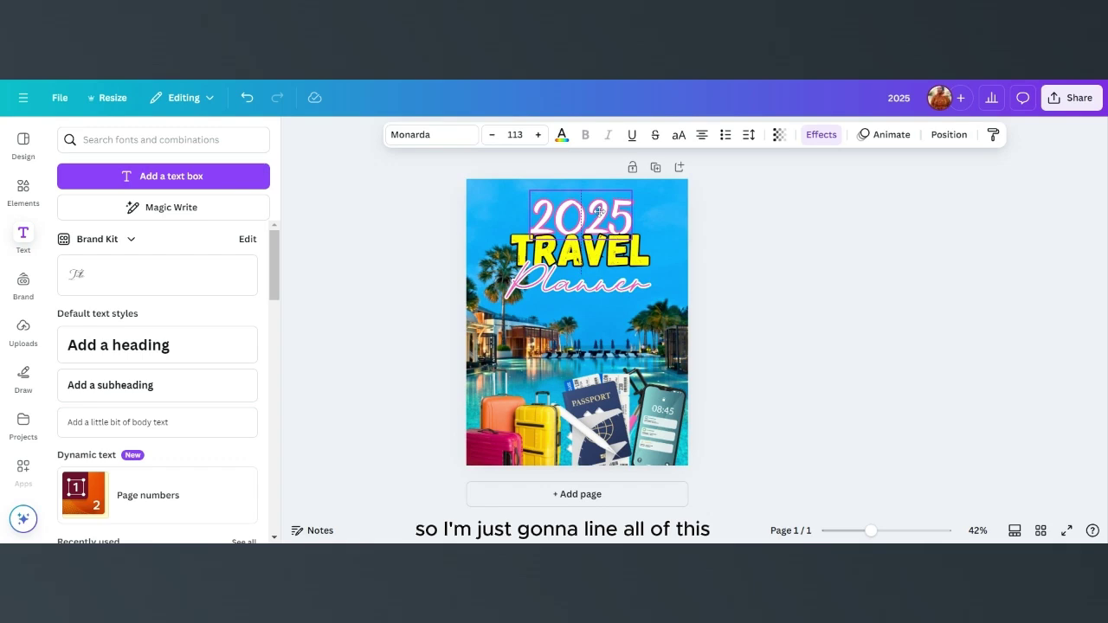
{"action": "left_click_drag", "start_coordinate": [598, 210], "coordinate": [600, 214]}
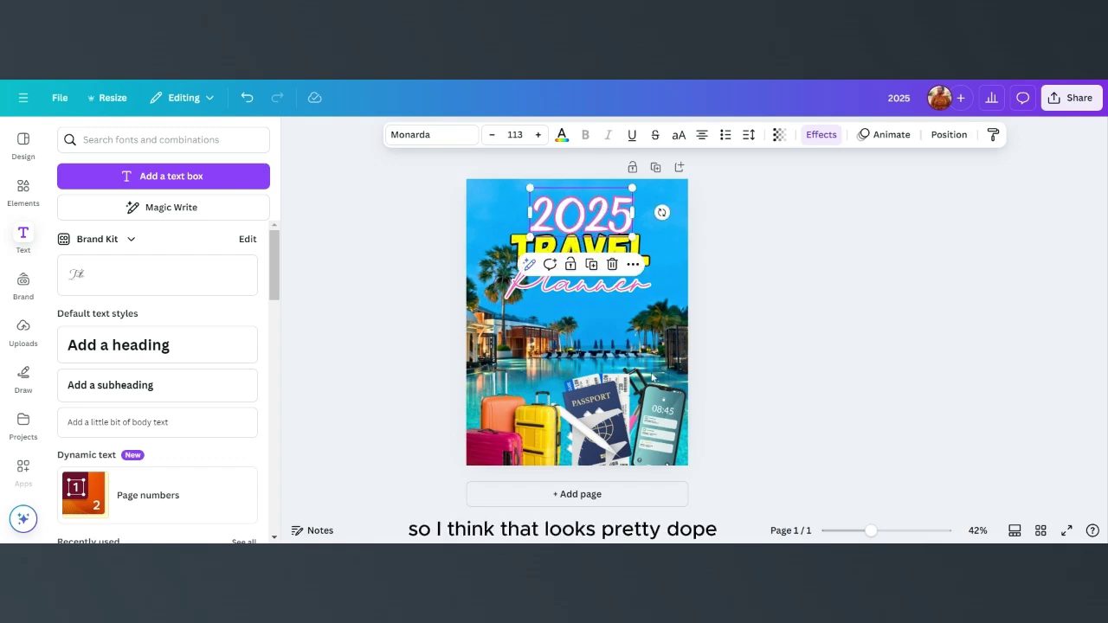
{"action": "left_click", "coordinate": [605, 399]}
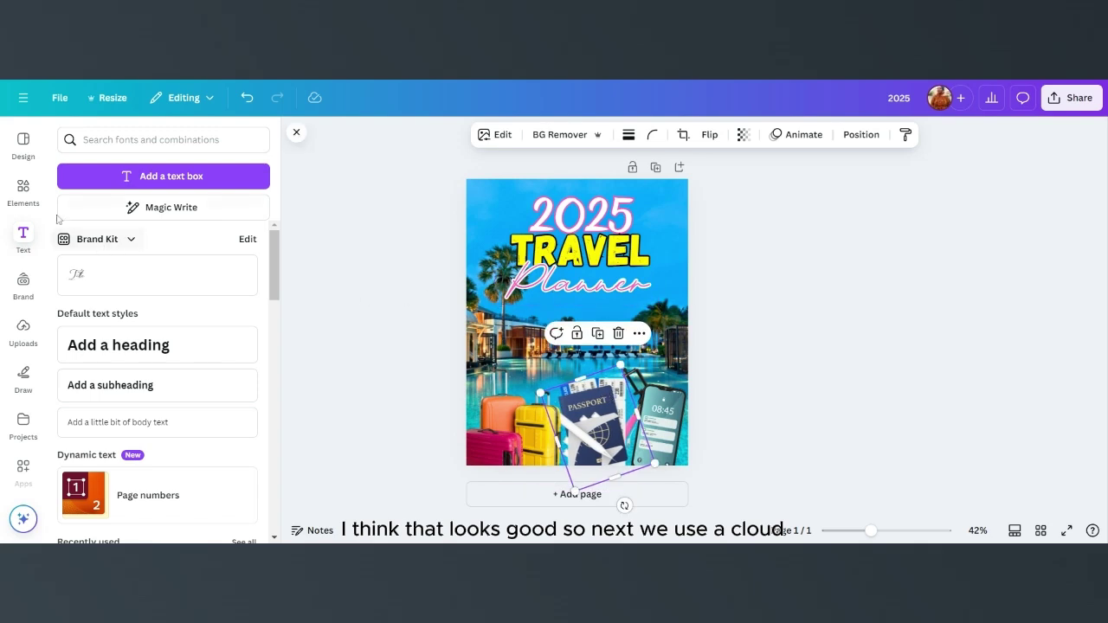
Step: Search the elements for clouds, compare graphics and photos, and add the first white cloud photo to the cover
{"action": "left_click", "coordinate": [37, 189]}
{"action": "left_click", "coordinate": [138, 139]}
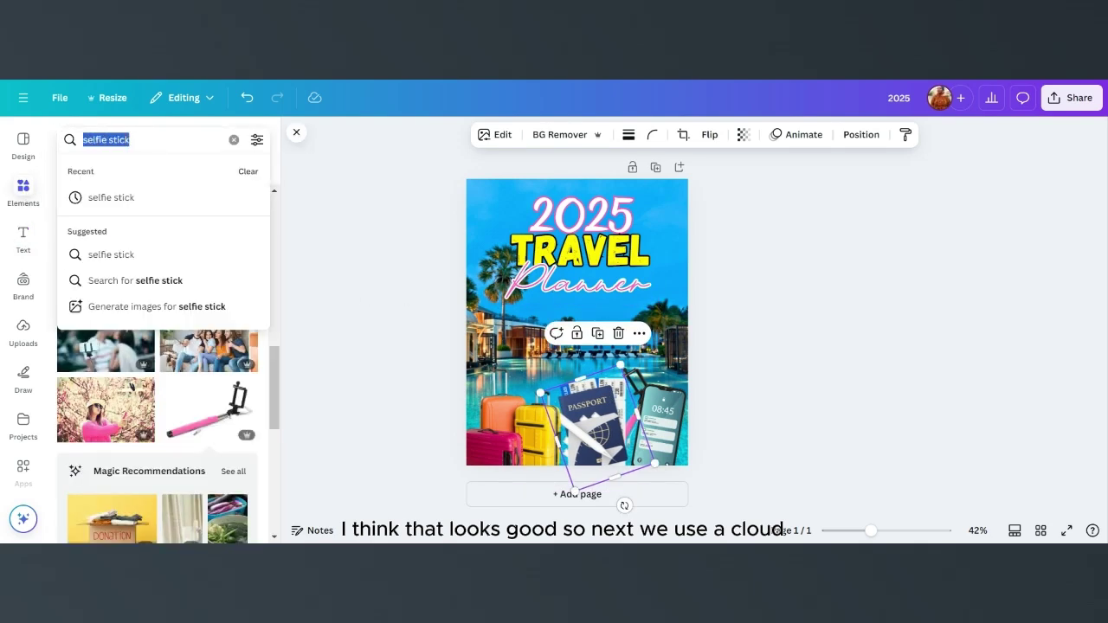
{"action": "type", "text": "clou"}
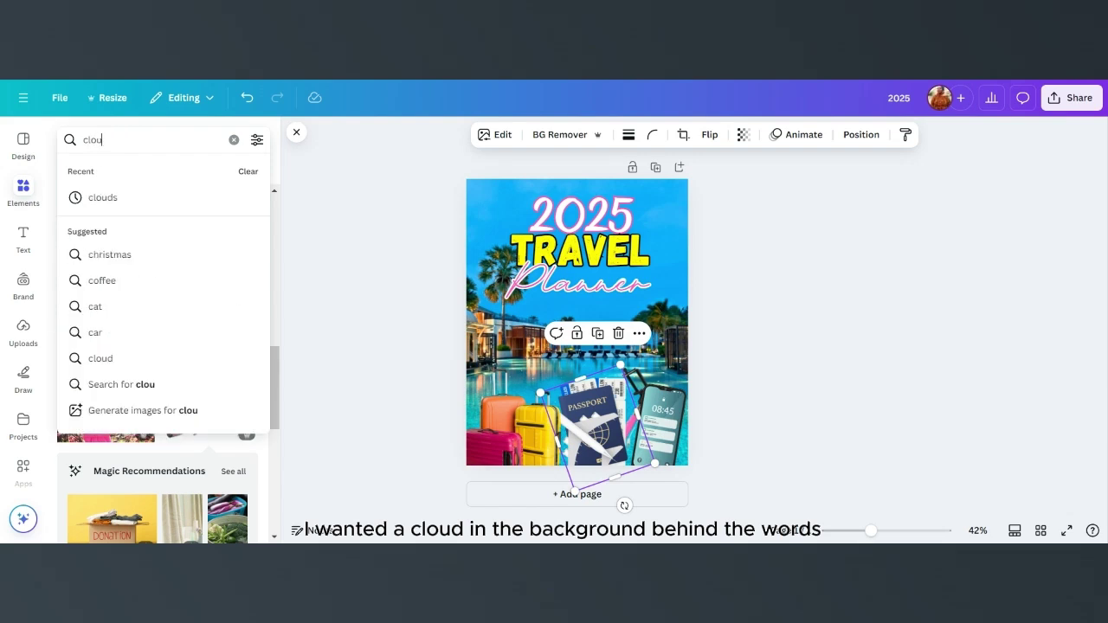
{"action": "left_click", "coordinate": [105, 204]}
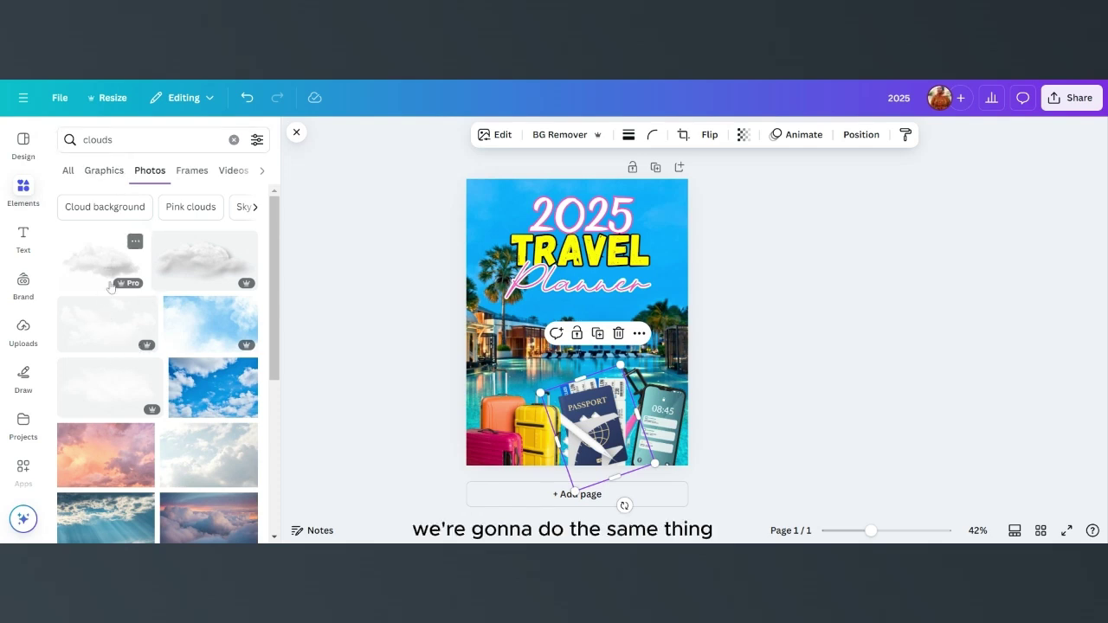
{"action": "scroll", "coordinate": [121, 346], "scroll_direction": "down", "scroll_amount": 5}
{"action": "scroll", "coordinate": [130, 376], "scroll_direction": "up", "scroll_amount": 5}
{"action": "left_click", "coordinate": [103, 171]}
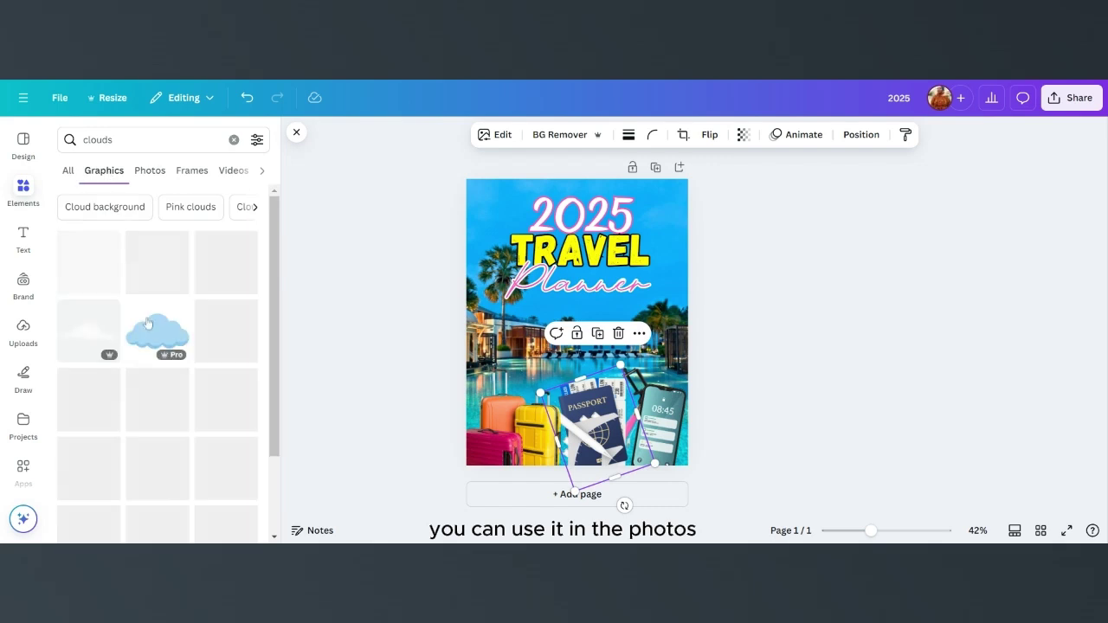
{"action": "scroll", "coordinate": [155, 467], "scroll_direction": "down", "scroll_amount": 2}
{"action": "scroll", "coordinate": [156, 467], "scroll_direction": "up", "scroll_amount": 2}
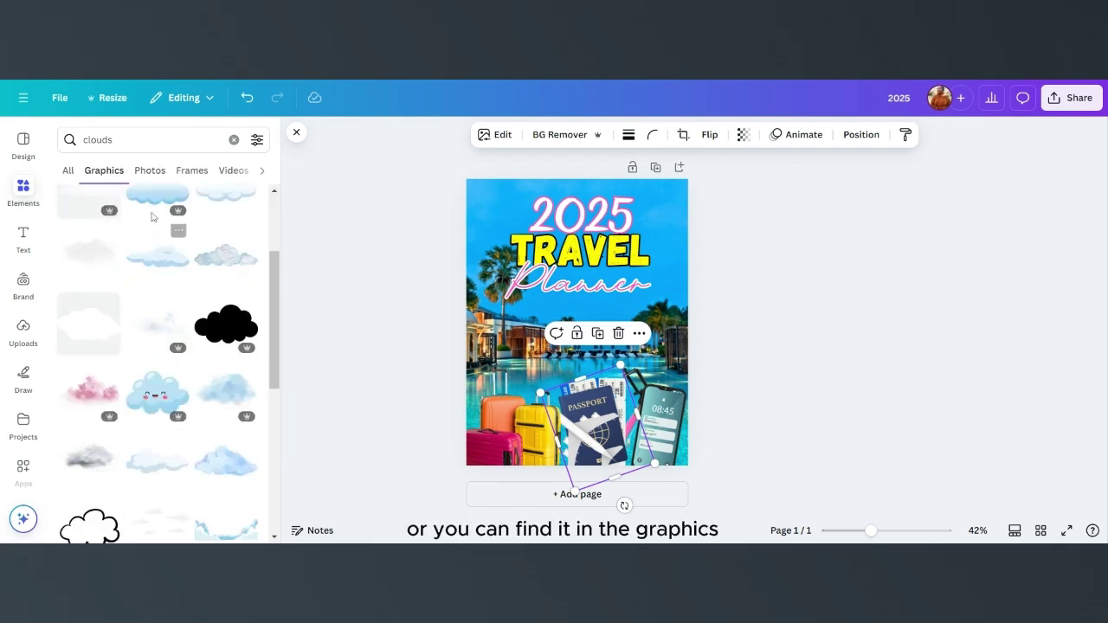
{"action": "left_click", "coordinate": [150, 170]}
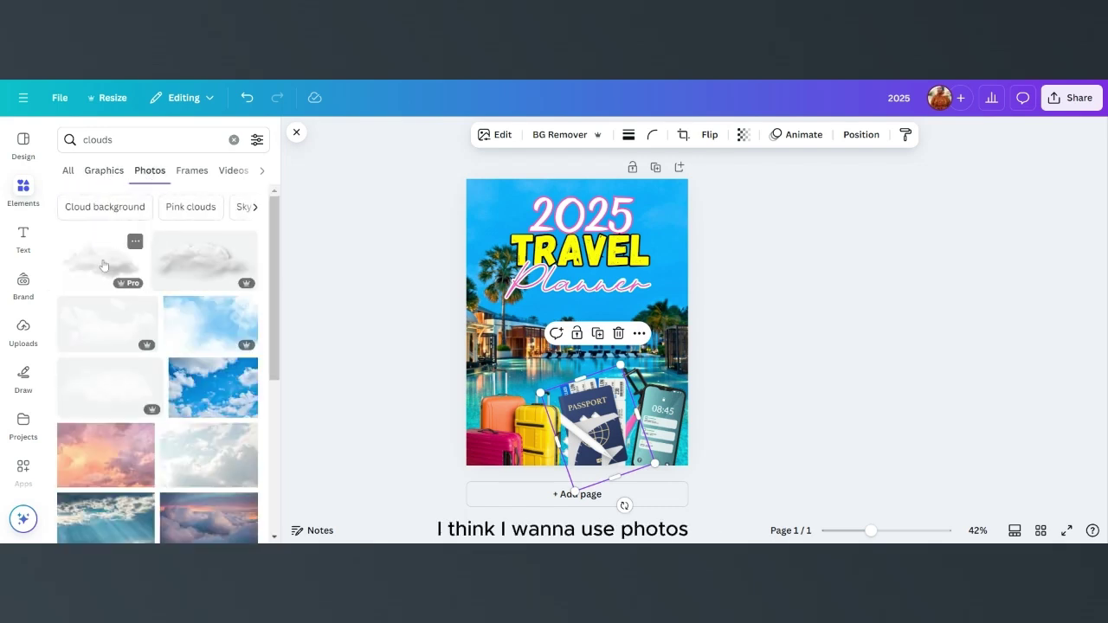
{"action": "left_click", "coordinate": [102, 265]}
Step: Enlarge the cloud to slightly wider than the page and position it behind the title texts
{"action": "left_click_drag", "start_coordinate": [669, 381], "coordinate": [697, 403]}
{"action": "left_click_drag", "start_coordinate": [630, 351], "coordinate": [592, 317]}
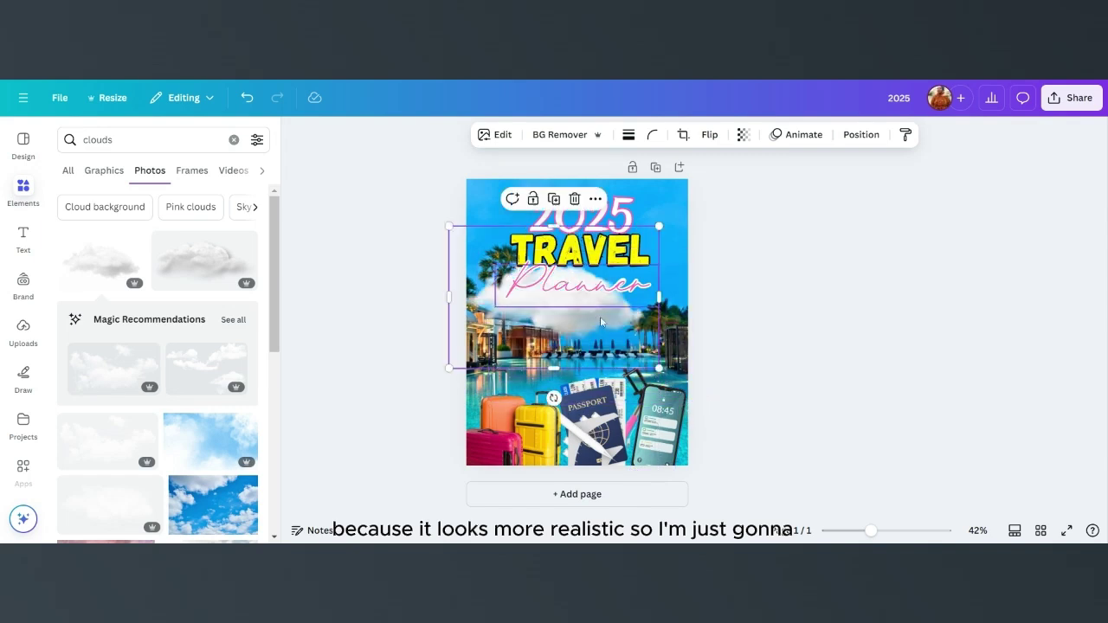
{"action": "left_click_drag", "start_coordinate": [659, 367], "coordinate": [728, 406]}
{"action": "left_click_drag", "start_coordinate": [631, 324], "coordinate": [624, 284]}
{"action": "left_click_drag", "start_coordinate": [721, 364], "coordinate": [712, 357]}
Step: Keep the cloud's transparency at 100 and nudge the cloud slightly left behind the title
{"action": "left_click", "coordinate": [743, 135]}
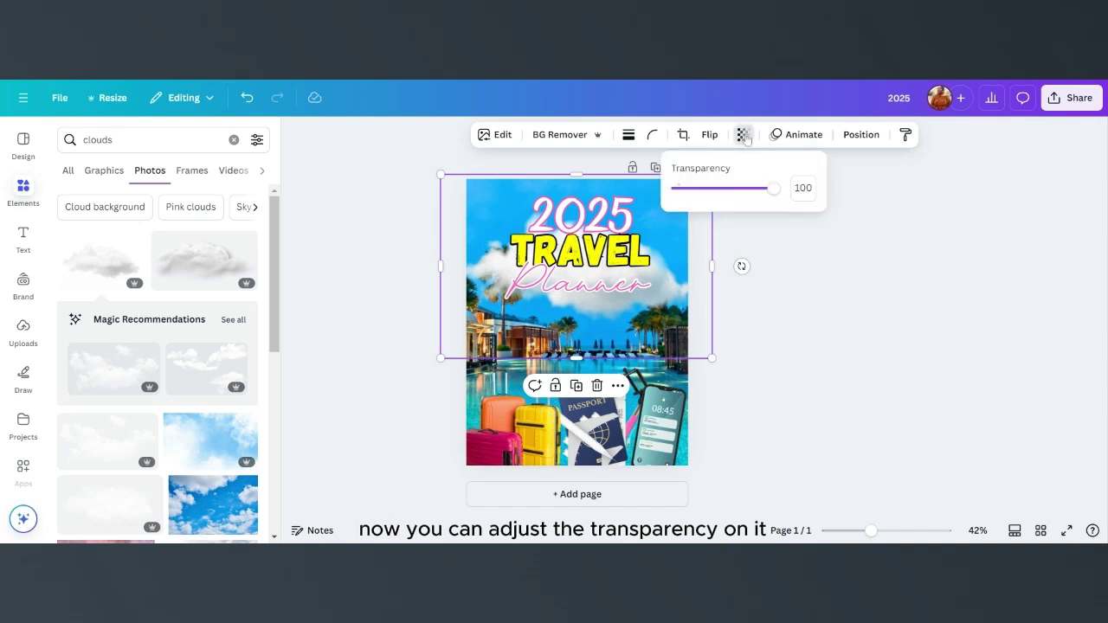
{"action": "mouse_move", "coordinate": [771, 196]}
{"action": "left_mouse_down"}
{"action": "mouse_move", "coordinate": [742, 193]}
{"action": "mouse_move", "coordinate": [773, 193]}
{"action": "left_mouse_up"}
{"action": "key", "text": "Escape"}
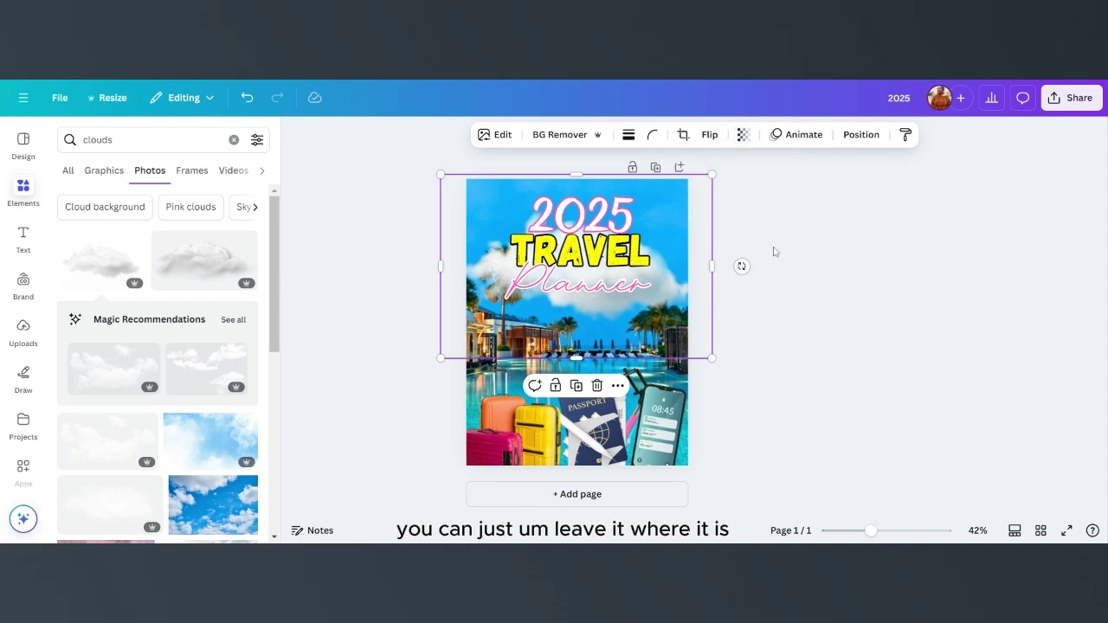
{"action": "left_click_drag", "start_coordinate": [678, 292], "coordinate": [673, 292]}
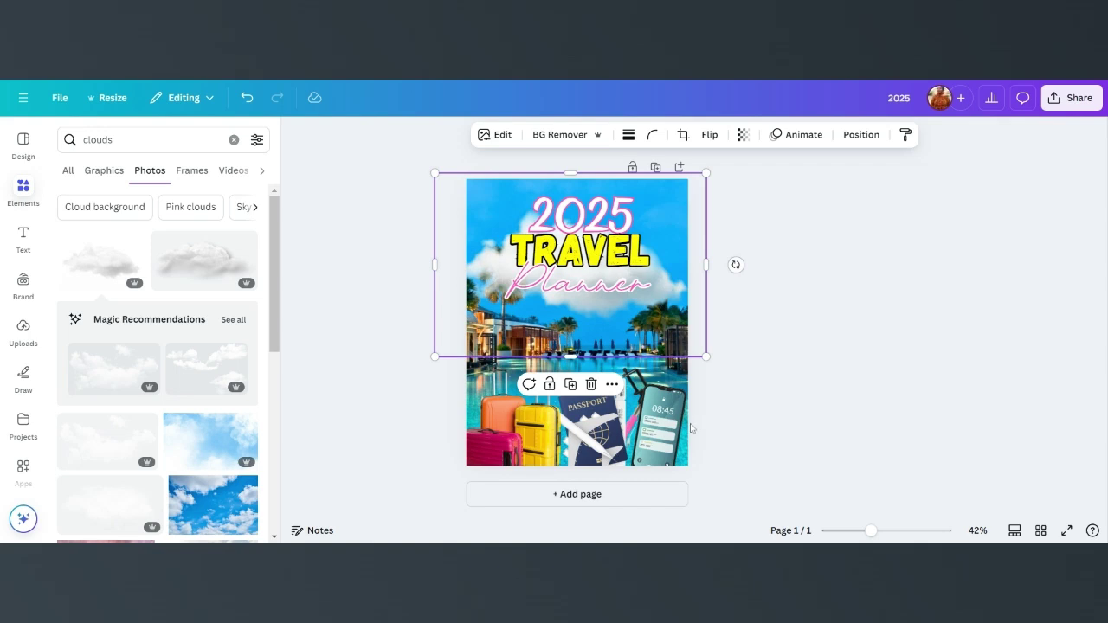
Step: Search the elements for airplane and add the white airplane graphic with blue-striped wings and tail from the graphics results
{"action": "left_click", "coordinate": [156, 139]}
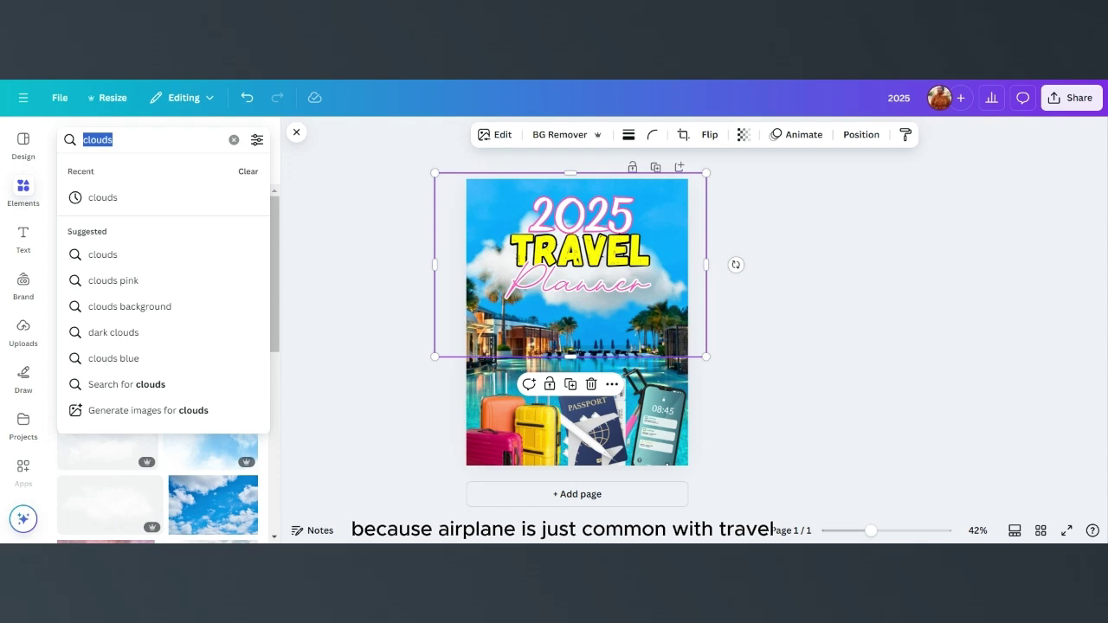
{"action": "type", "text": "airpl"}
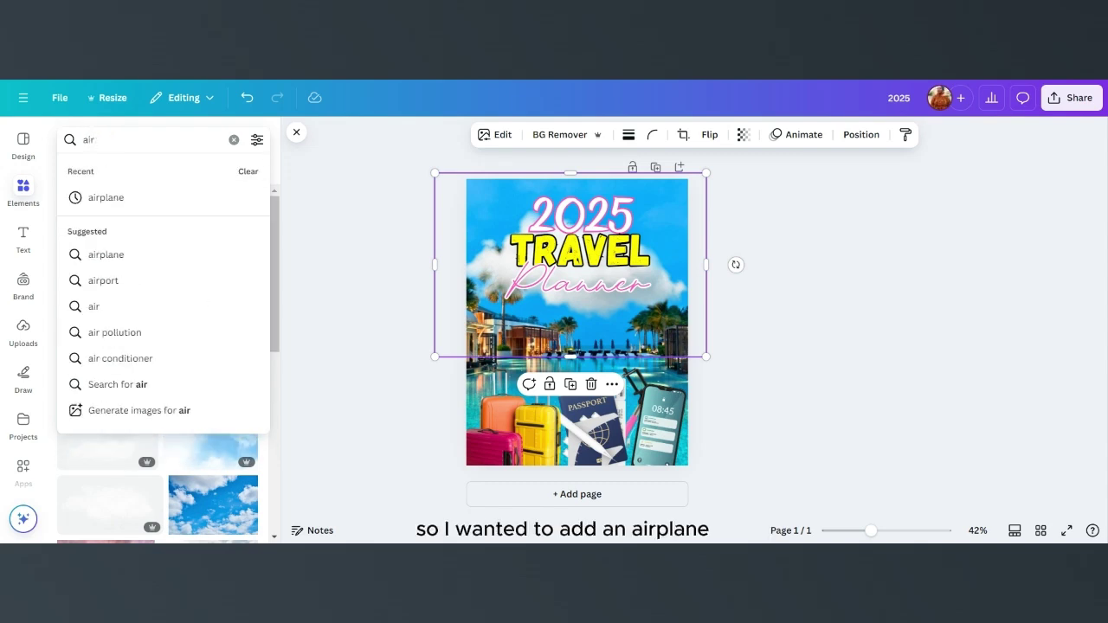
{"action": "left_click", "coordinate": [105, 197]}
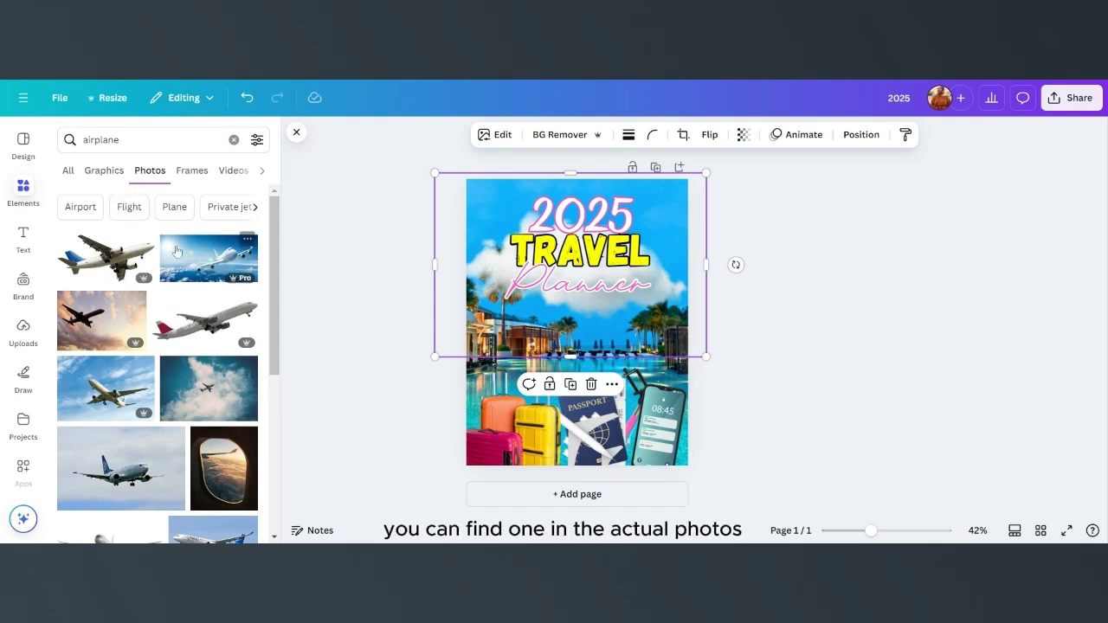
{"action": "left_click", "coordinate": [105, 170]}
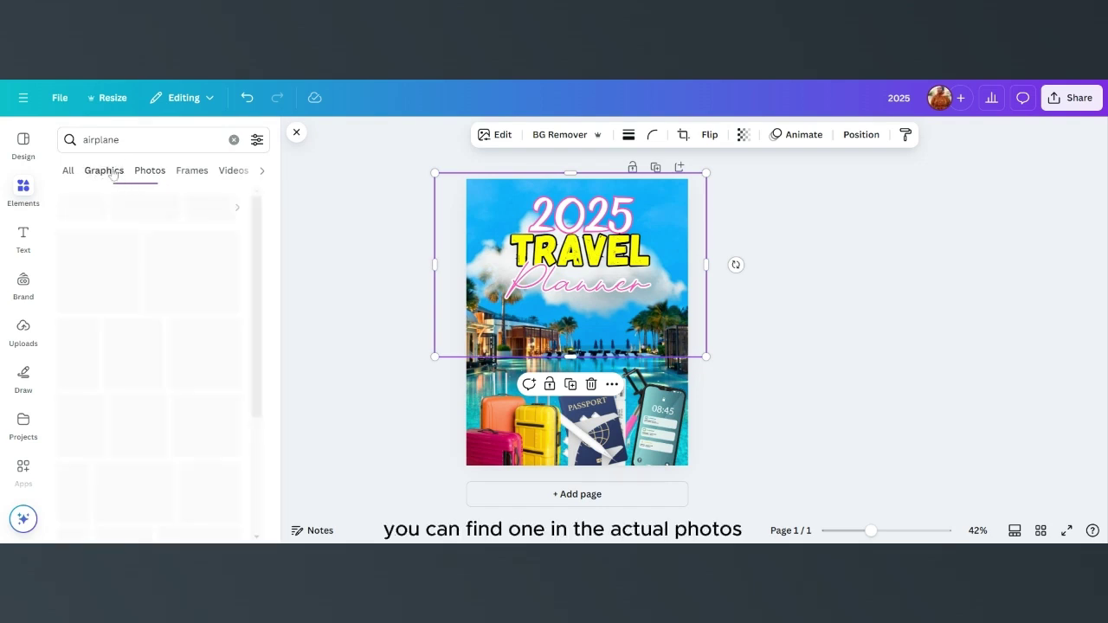
{"action": "scroll", "coordinate": [138, 406], "scroll_direction": "down", "scroll_amount": 1}
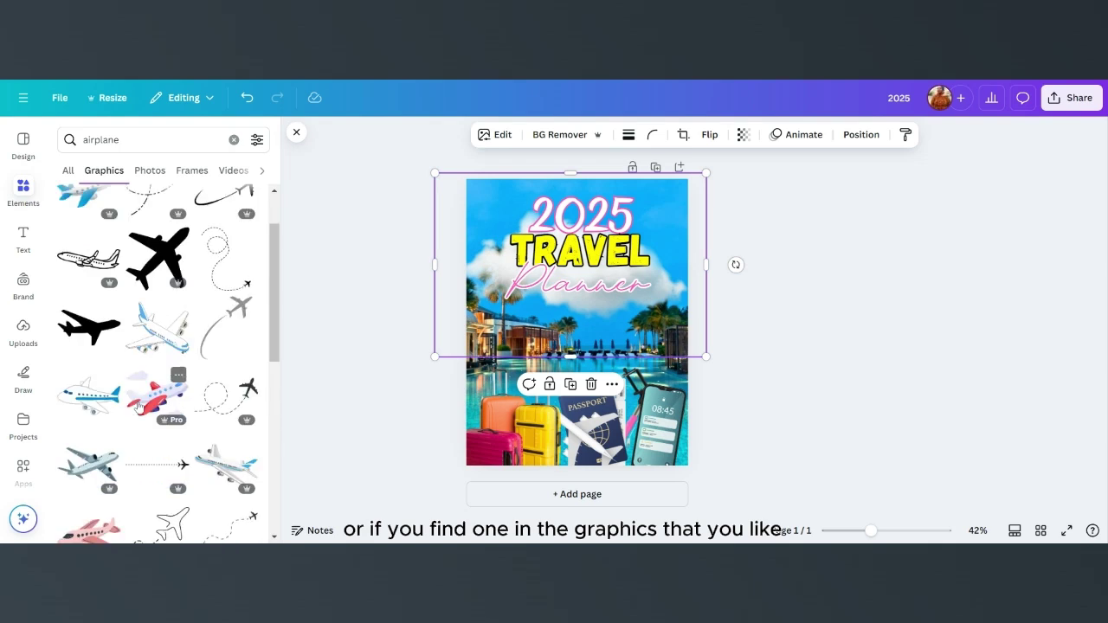
{"action": "scroll", "coordinate": [173, 399], "scroll_direction": "down", "scroll_amount": 3}
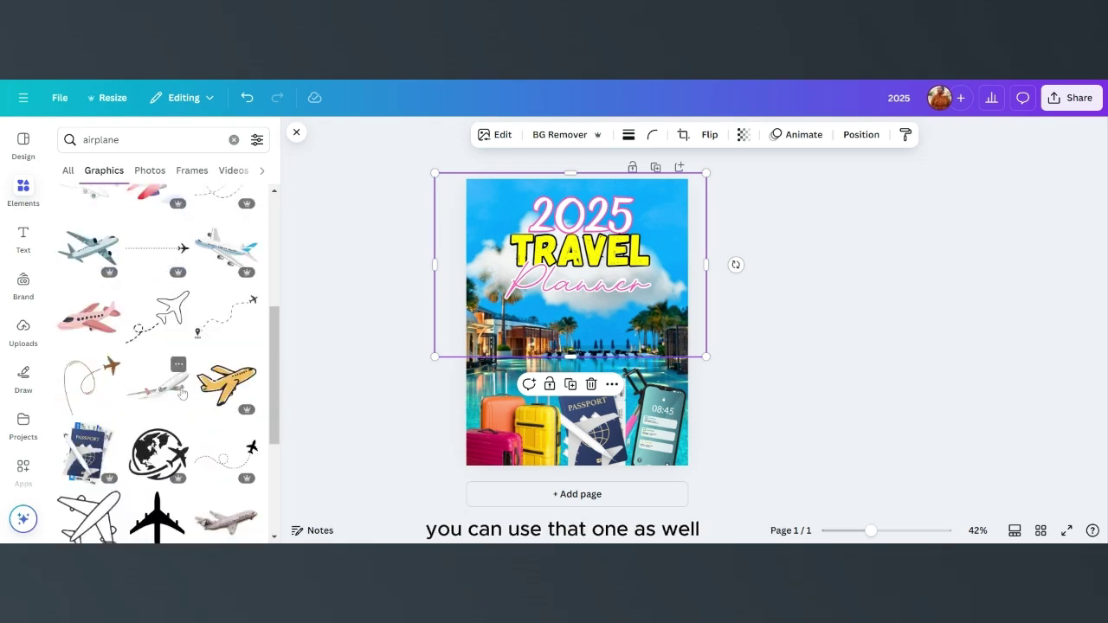
{"action": "scroll", "coordinate": [177, 393], "scroll_direction": "up", "scroll_amount": 1}
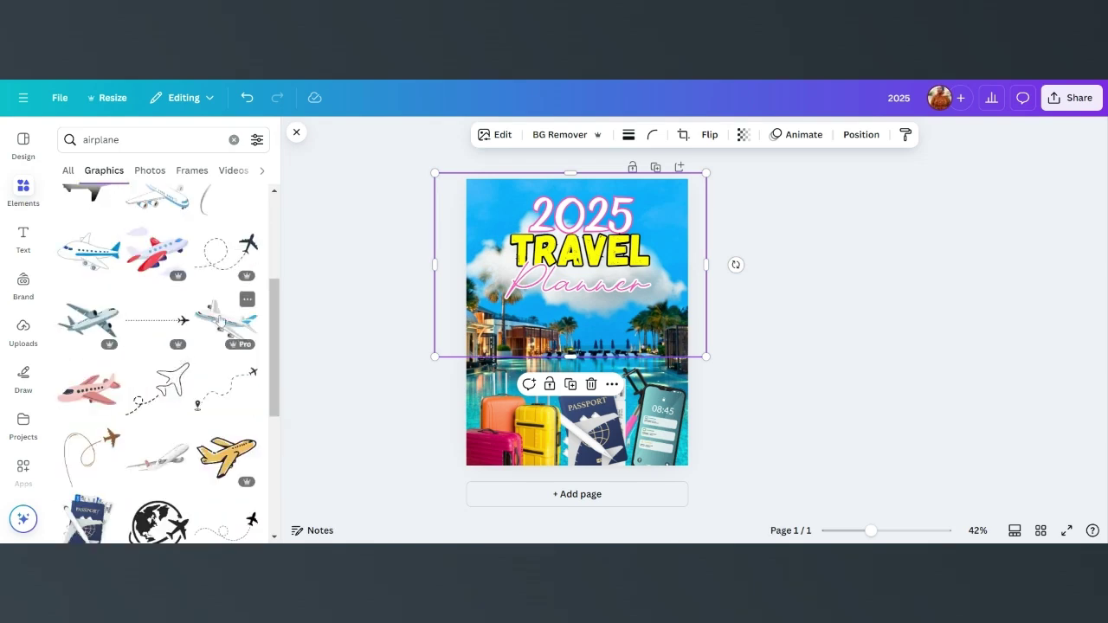
{"action": "left_click", "coordinate": [218, 316]}
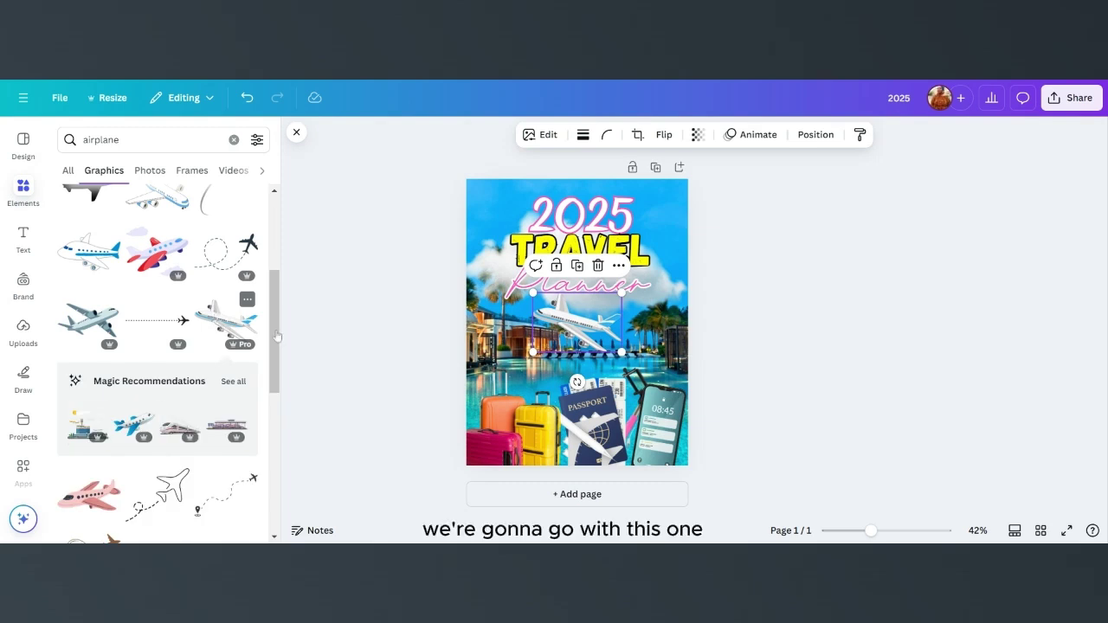
Step: Enlarge the airplane, rotate it counterclockwise until its body tilts slightly upward, and place it just below the Planner text
{"action": "left_click_drag", "start_coordinate": [620, 353], "coordinate": [668, 385]}
{"action": "left_click_drag", "start_coordinate": [597, 412], "coordinate": [635, 402]}
{"action": "left_click_drag", "start_coordinate": [606, 362], "coordinate": [595, 324]}
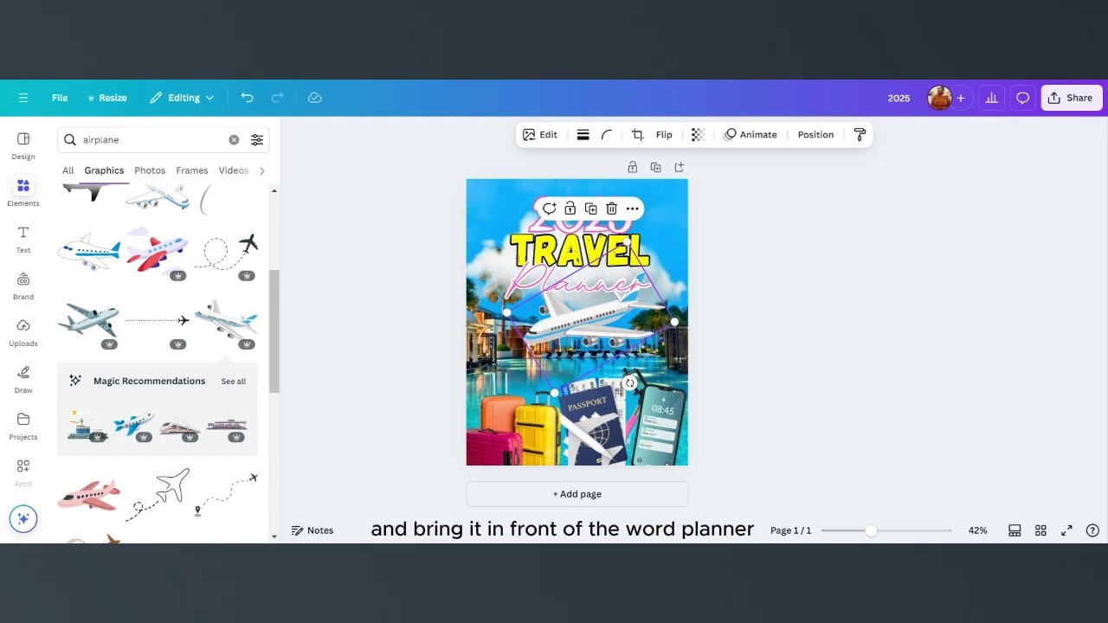
{"action": "left_click_drag", "start_coordinate": [573, 325], "coordinate": [573, 327]}
Step: Shrink the Planner text slightly and recentre it beneath TRAVEL
{"action": "left_click", "coordinate": [535, 281]}
{"action": "left_click_drag", "start_coordinate": [663, 267], "coordinate": [653, 275]}
{"action": "left_click_drag", "start_coordinate": [568, 293], "coordinate": [571, 283]}
Step: Shrink the airplane slightly and place it just below the Planner text
{"action": "left_click_drag", "start_coordinate": [606, 330], "coordinate": [606, 320]}
{"action": "left_click_drag", "start_coordinate": [643, 388], "coordinate": [665, 407]}
{"action": "left_click_drag", "start_coordinate": [609, 334], "coordinate": [581, 325]}
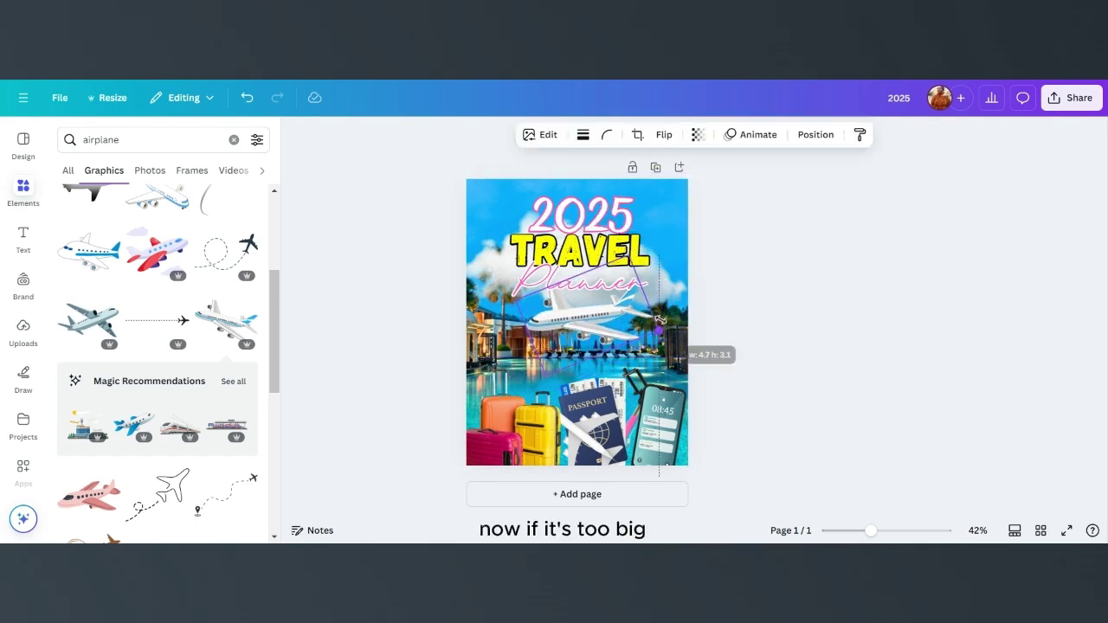
{"action": "left_click_drag", "start_coordinate": [681, 337], "coordinate": [627, 322]}
Step: Shrink the TRAVEL text slightly and move it up close beneath 2025, keeping it centred
{"action": "left_click", "coordinate": [567, 266]}
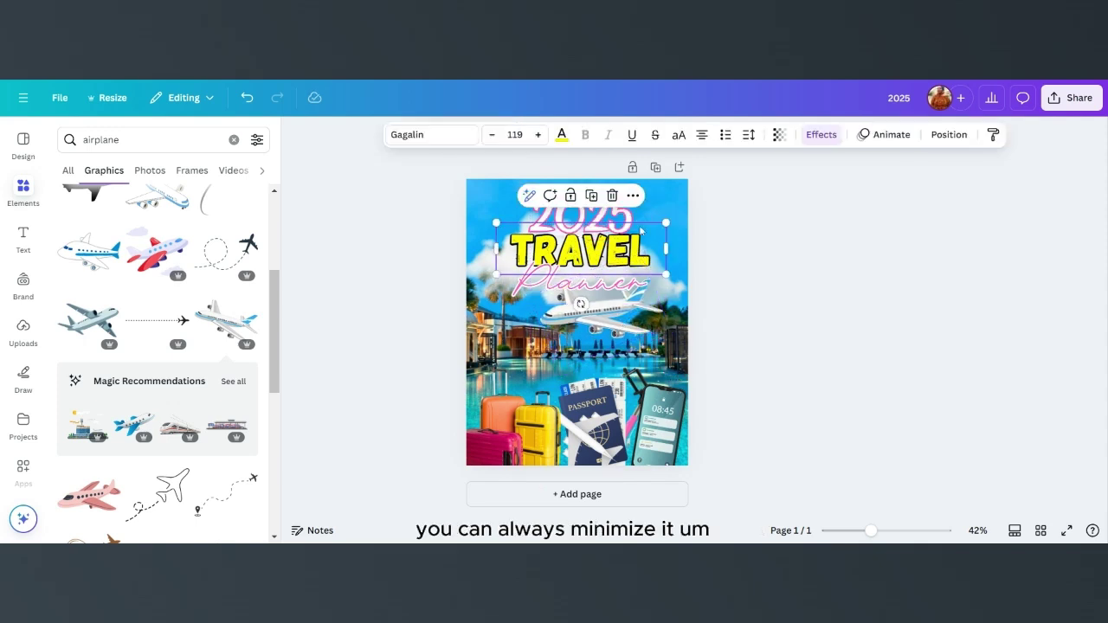
{"action": "left_click_drag", "start_coordinate": [658, 223], "coordinate": [655, 224]}
{"action": "left_click_drag", "start_coordinate": [604, 259], "coordinate": [611, 252]}
Step: Move the Planner text up against TRAVEL and shrink it slightly to font size 82.8
{"action": "left_click", "coordinate": [571, 288]}
{"action": "left_click_drag", "start_coordinate": [571, 288], "coordinate": [572, 275]}
{"action": "left_click_drag", "start_coordinate": [658, 257], "coordinate": [650, 261]}
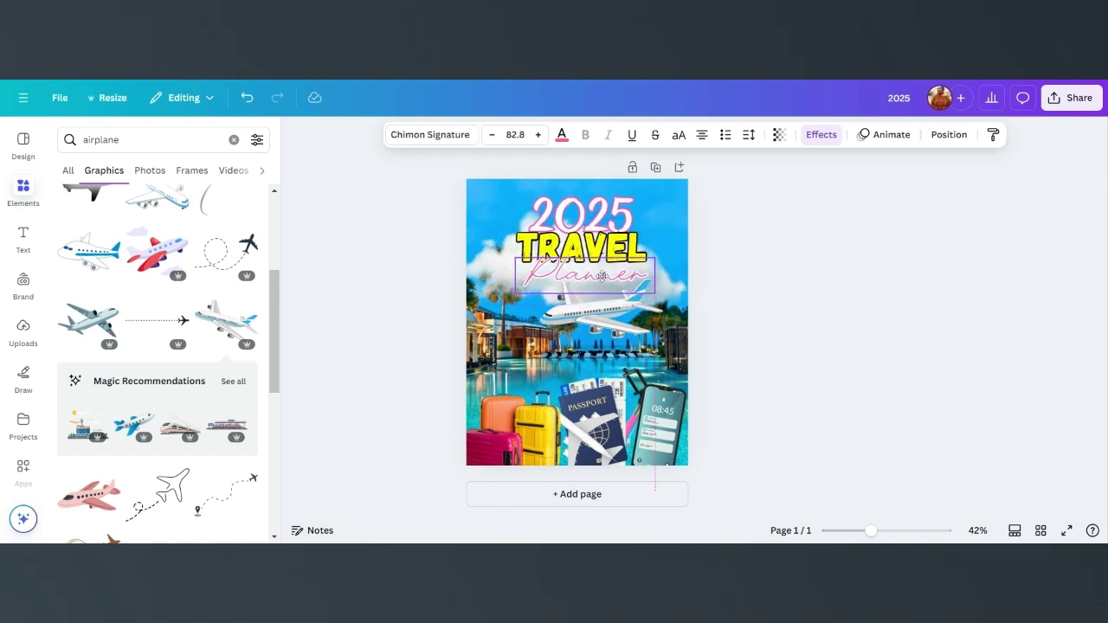
Step: Shift the airplane left until it sits roughly centred beneath the Planner text
{"action": "left_click", "coordinate": [611, 307]}
{"action": "left_click_drag", "start_coordinate": [611, 308], "coordinate": [615, 307]}
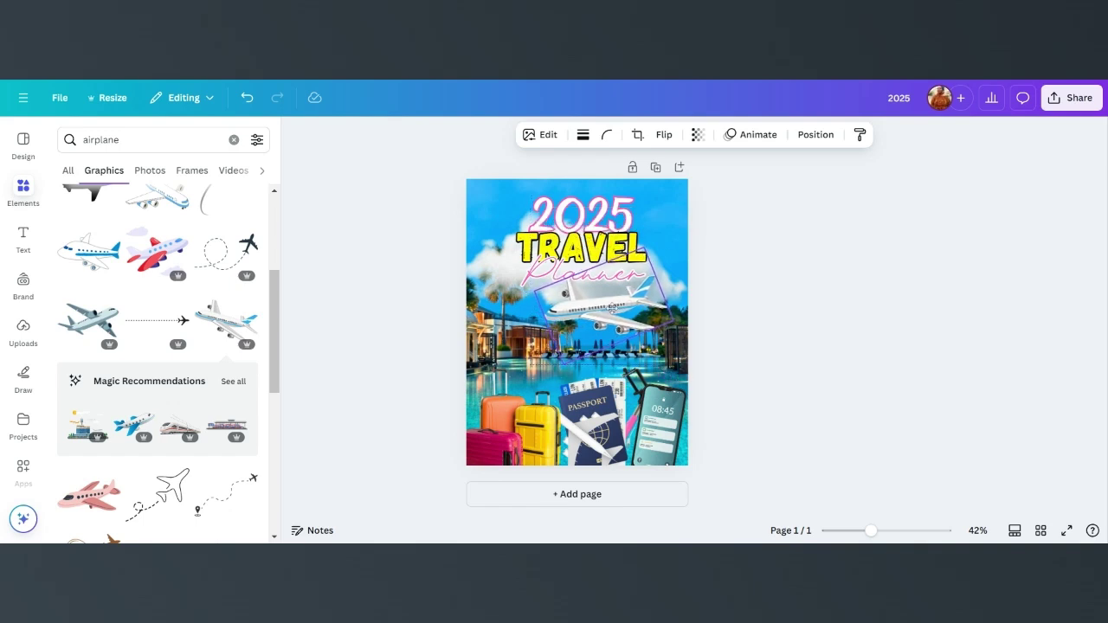
{"action": "left_click", "coordinate": [714, 333]}
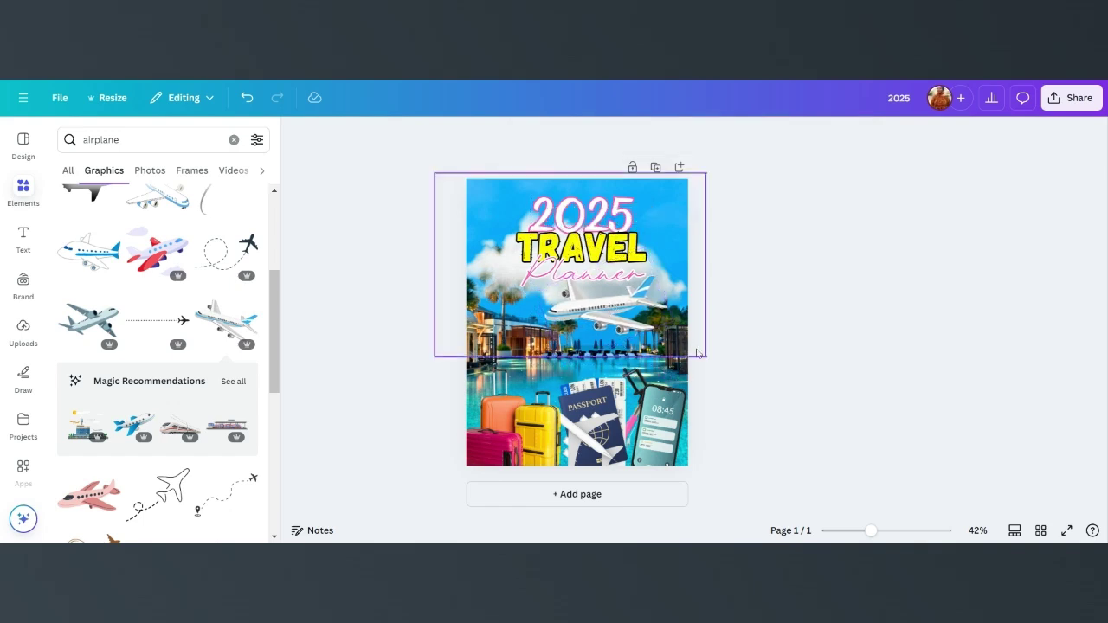
{"action": "left_click_drag", "start_coordinate": [599, 317], "coordinate": [580, 322]}
{"action": "left_click", "coordinate": [693, 312]}
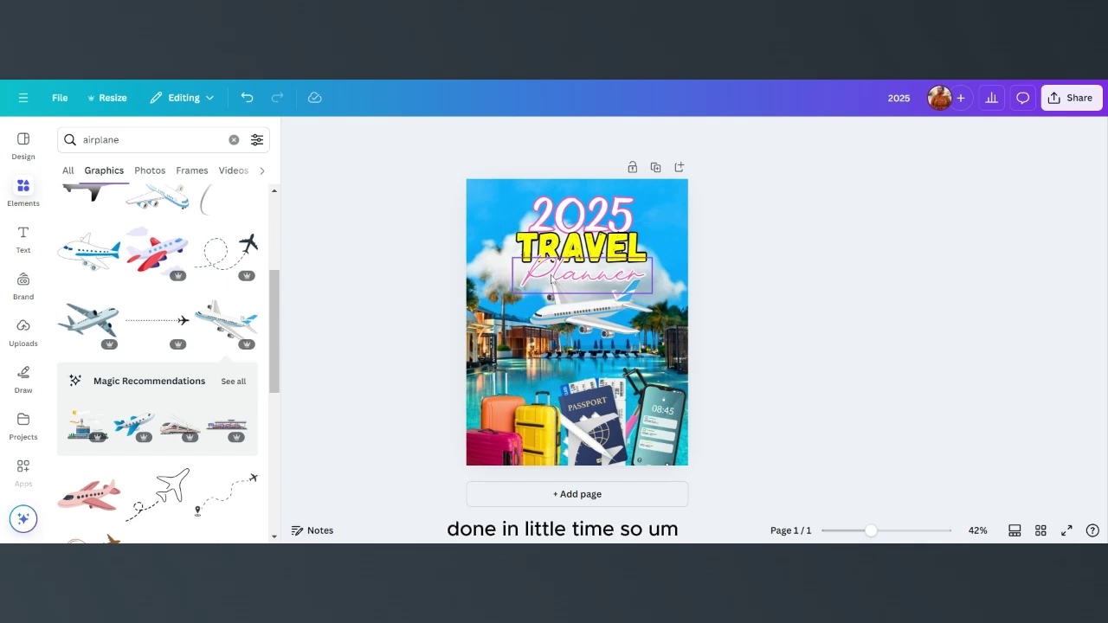
Step: Nudge the Planner text slightly upward and move the passport graphic slightly right and down
{"action": "left_click", "coordinate": [576, 278]}
{"action": "left_click_drag", "start_coordinate": [547, 280], "coordinate": [548, 273]}
{"action": "left_click_drag", "start_coordinate": [591, 400], "coordinate": [597, 407]}
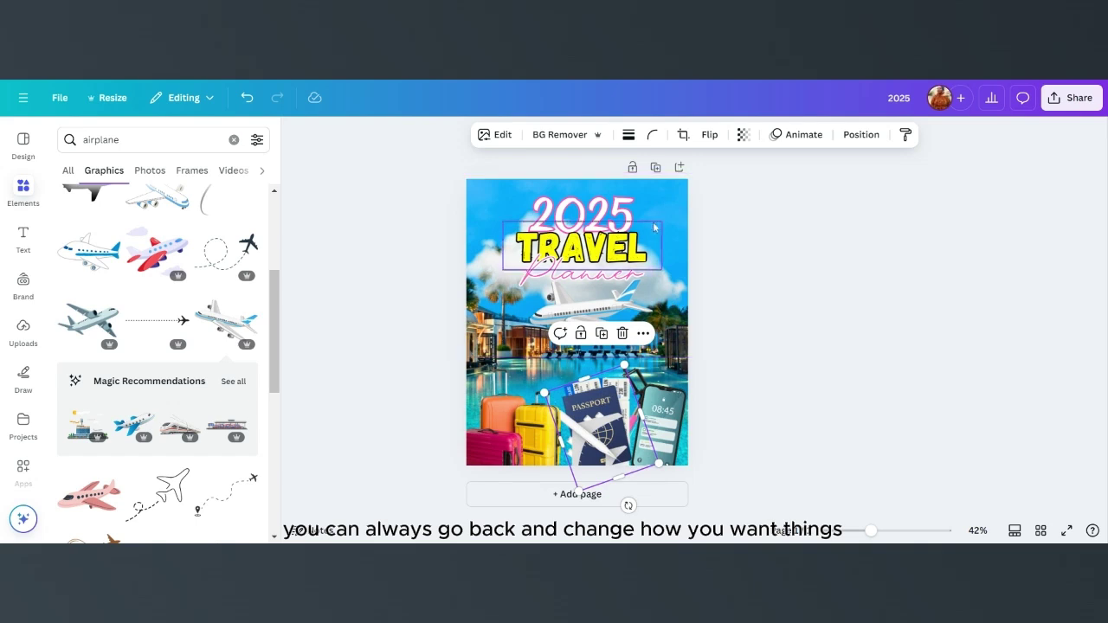
{"action": "left_click", "coordinate": [736, 329]}
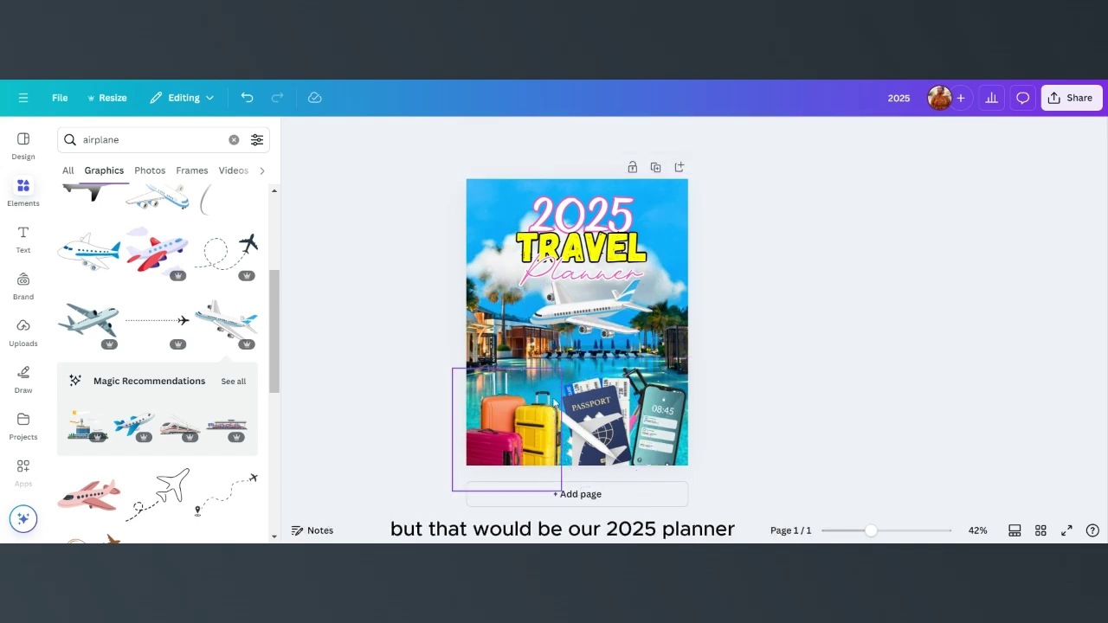
Step: Clear the airplane search, add a blank second page, and search the design templates for travel templates
{"action": "left_click", "coordinate": [233, 140]}
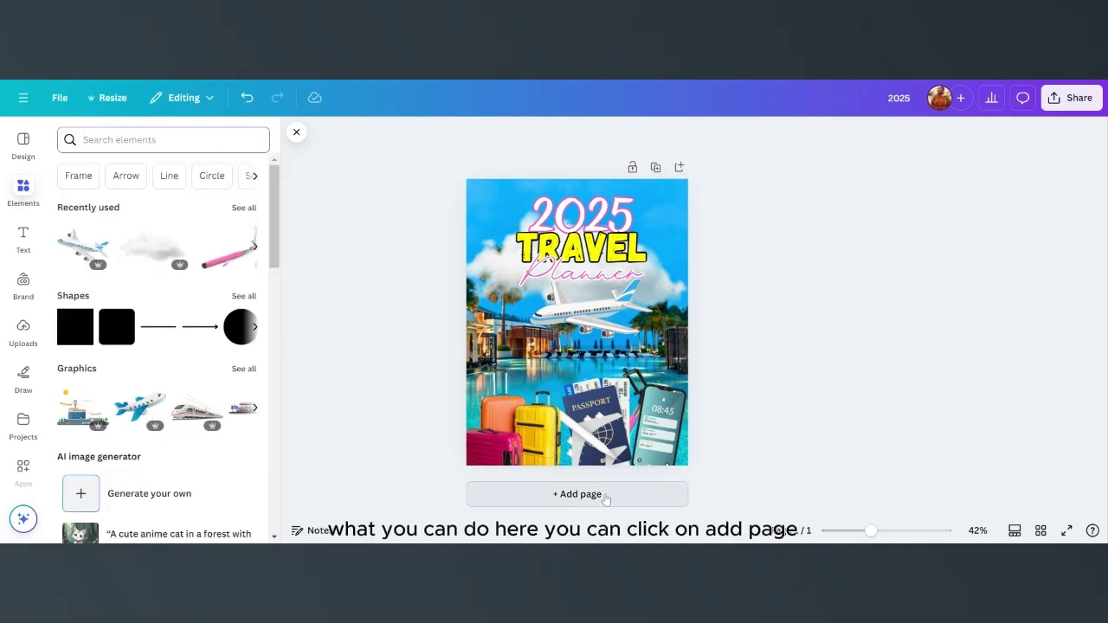
{"action": "left_click", "coordinate": [578, 494]}
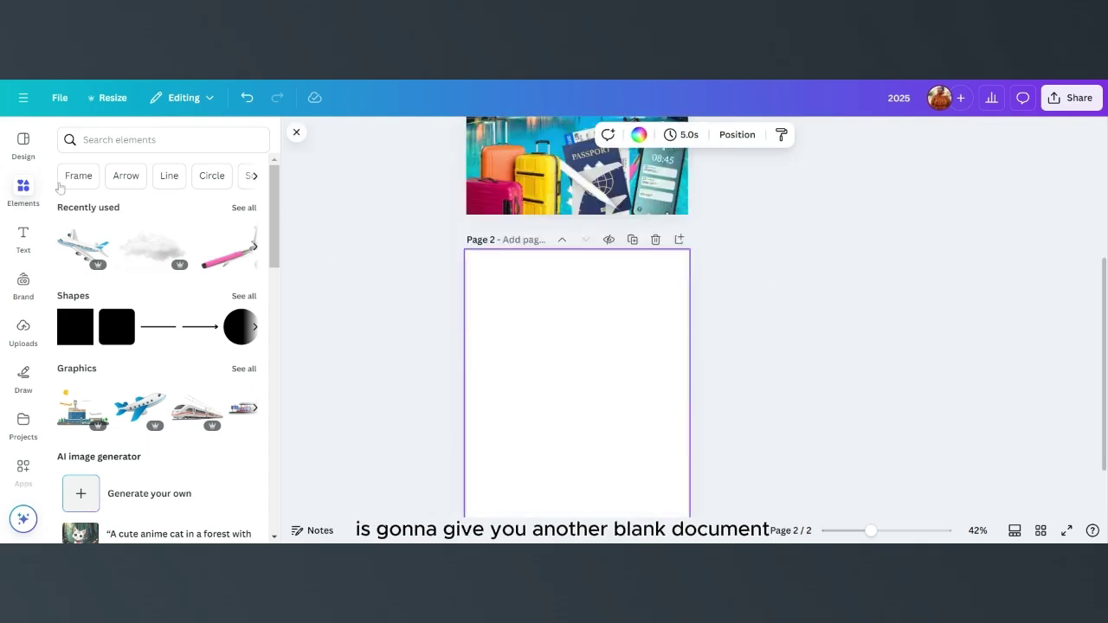
{"action": "left_click", "coordinate": [23, 145]}
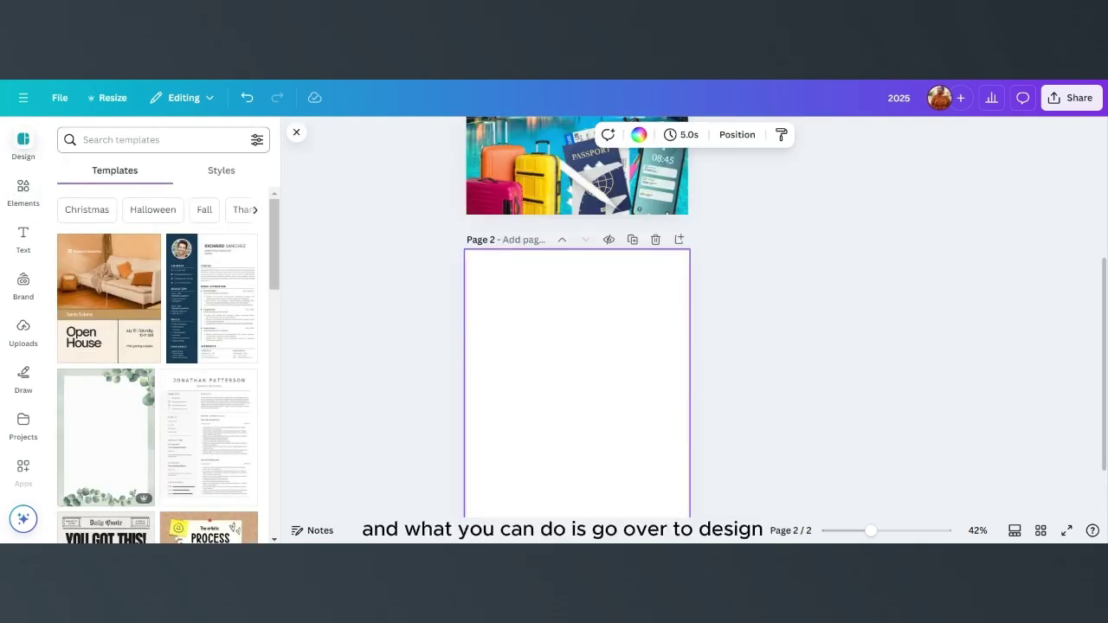
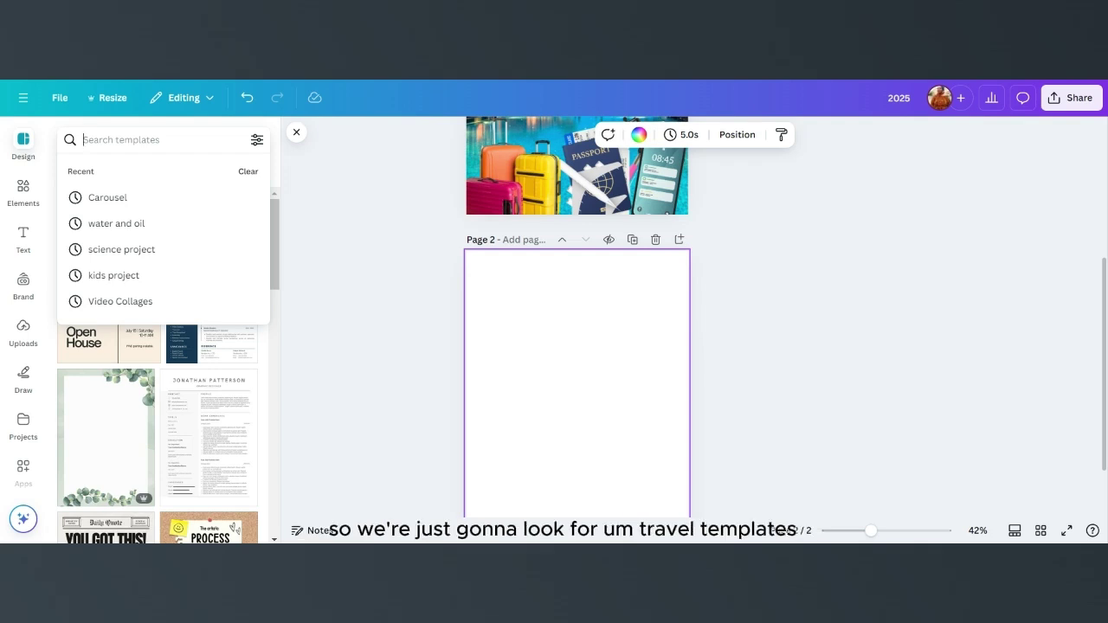
{"action": "type", "text": "travel"}
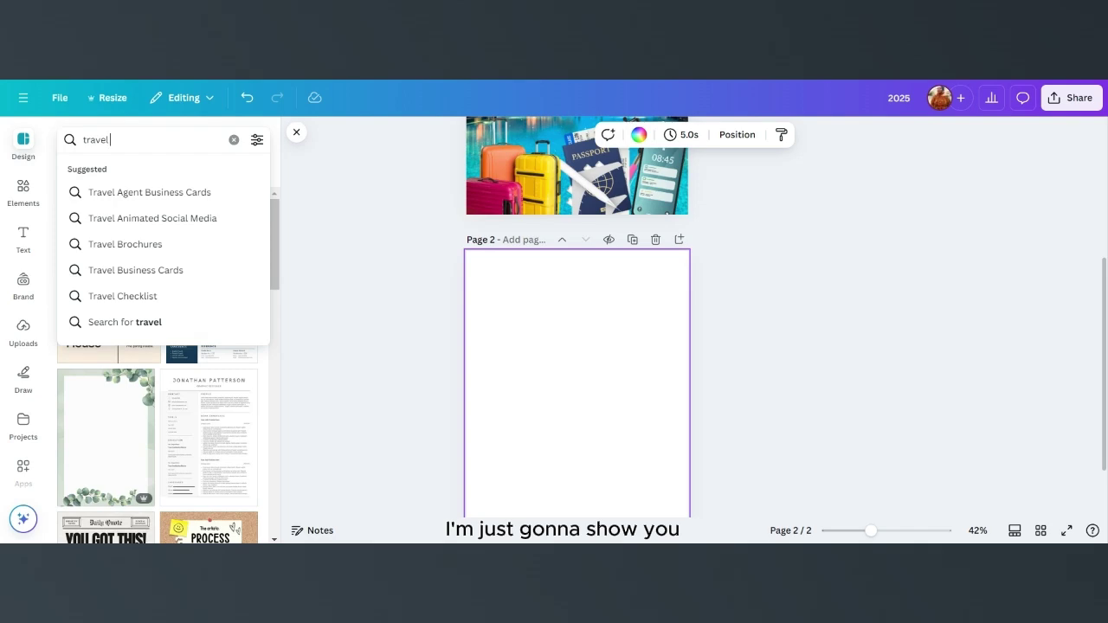
{"action": "type", "text": "template"}
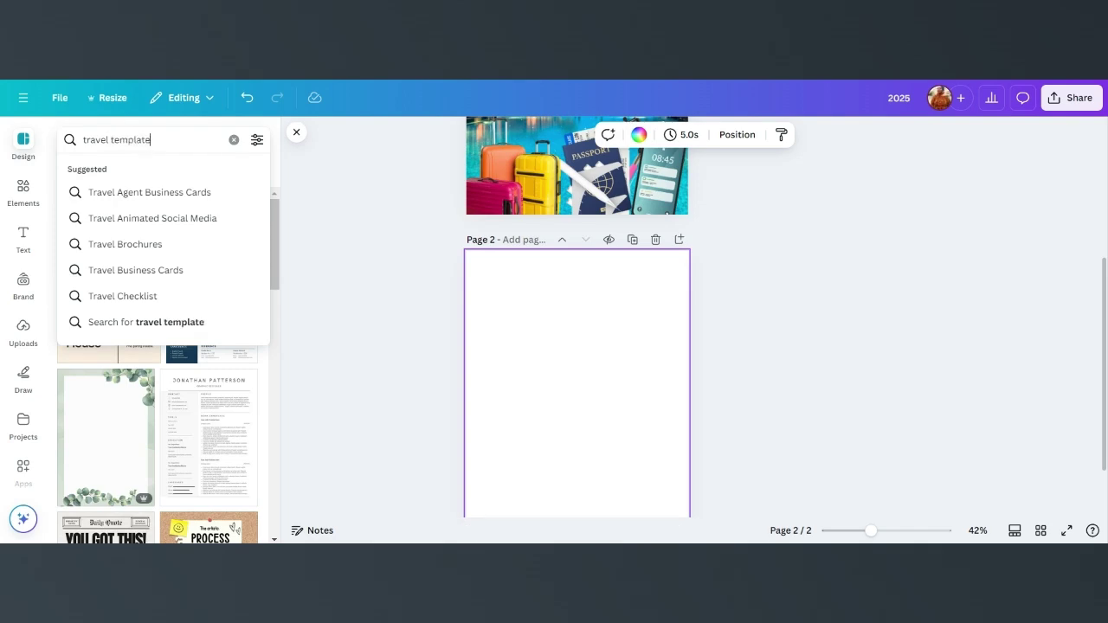
{"action": "type", "text": "s"}
{"action": "key", "text": "Return"}
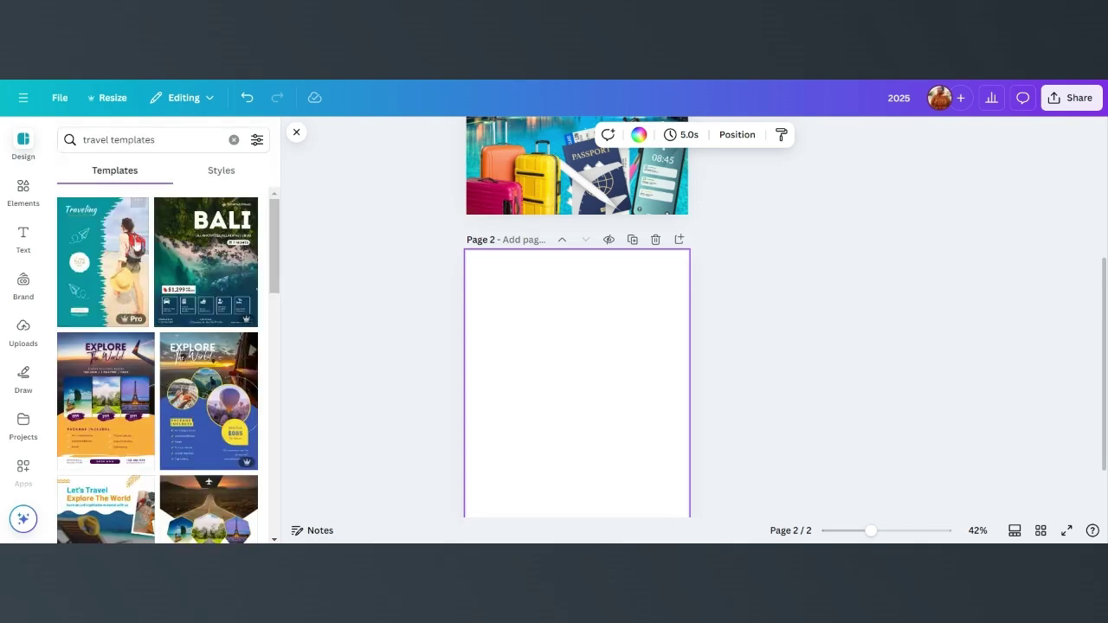
Step: Browse the travel templates and apply the clean minimalist Travel Planner Itinerary template to page 2
{"action": "scroll", "coordinate": [135, 234], "scroll_direction": "down", "scroll_amount": 10}
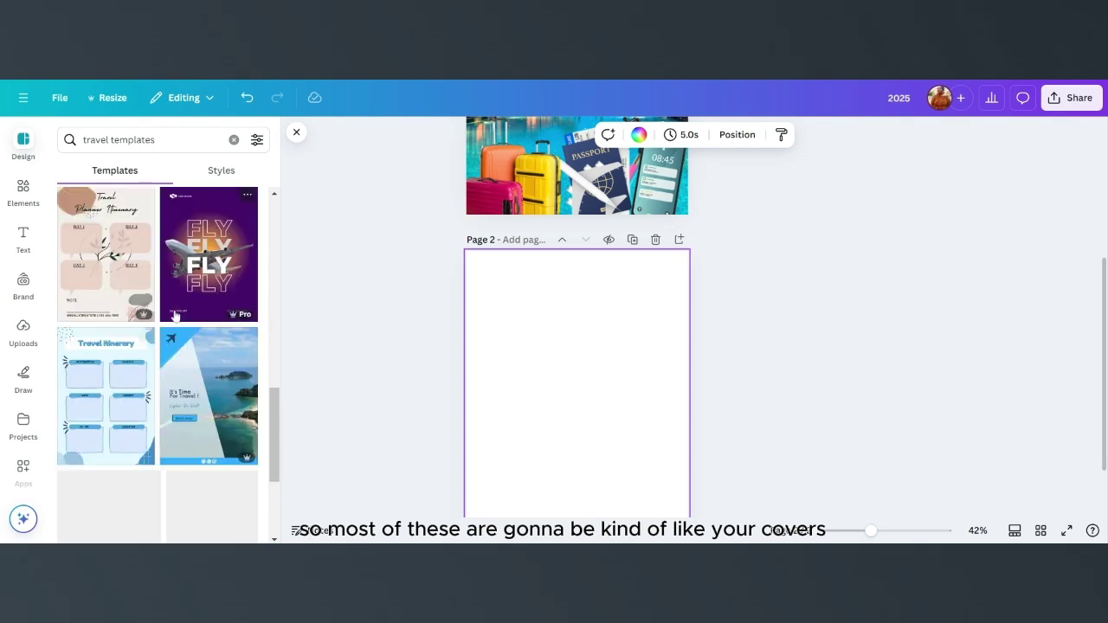
{"action": "scroll", "coordinate": [174, 317], "scroll_direction": "down", "scroll_amount": 1}
{"action": "scroll", "coordinate": [177, 312], "scroll_direction": "down", "scroll_amount": 1}
{"action": "scroll", "coordinate": [181, 308], "scroll_direction": "up", "scroll_amount": 1}
{"action": "scroll", "coordinate": [177, 312], "scroll_direction": "up", "scroll_amount": 5}
{"action": "scroll", "coordinate": [169, 319], "scroll_direction": "up", "scroll_amount": 3}
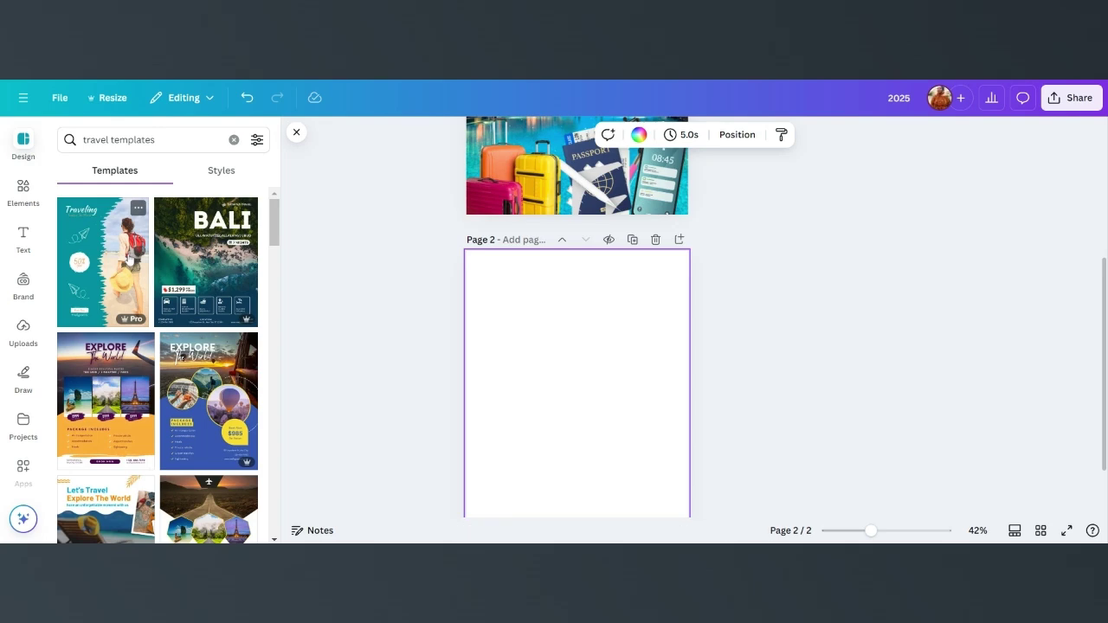
{"action": "scroll", "coordinate": [103, 313], "scroll_direction": "down", "scroll_amount": 5}
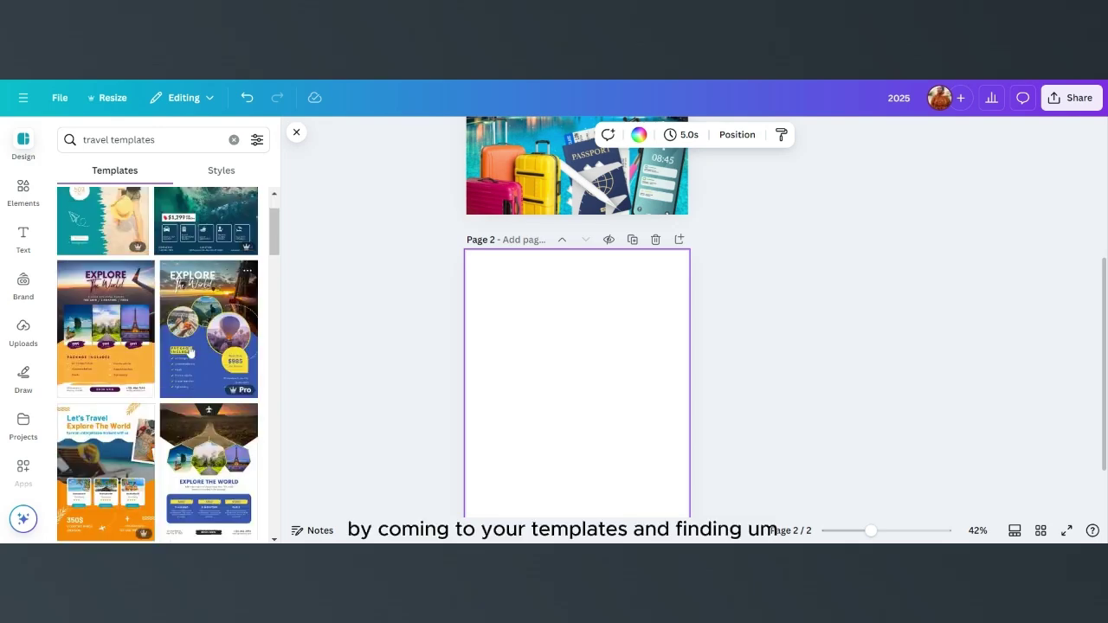
{"action": "scroll", "coordinate": [103, 333], "scroll_direction": "down", "scroll_amount": 5}
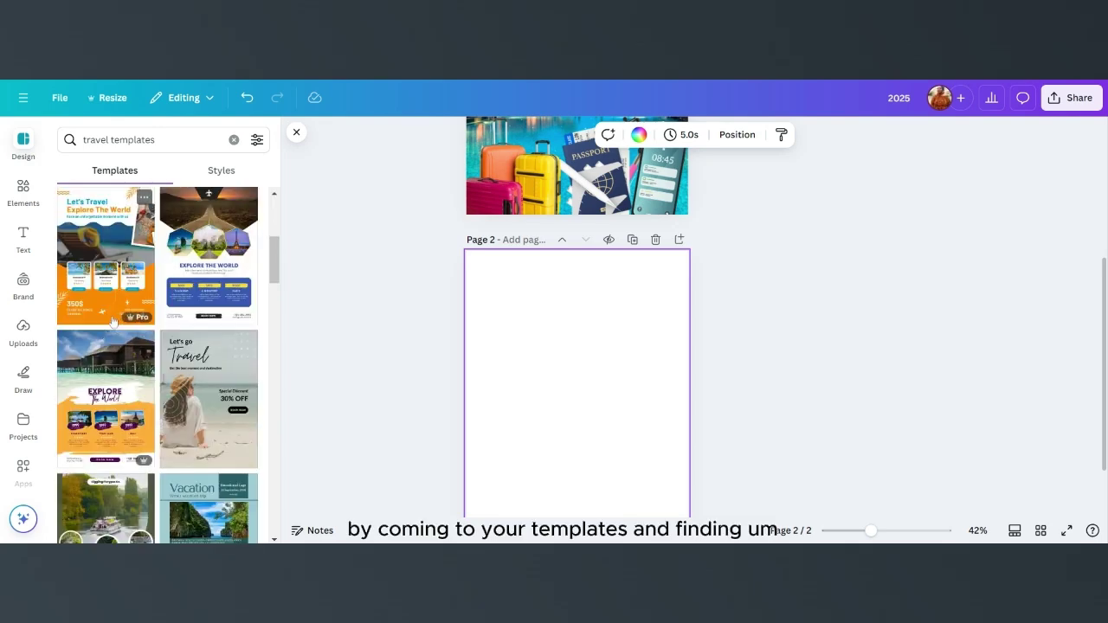
{"action": "scroll", "coordinate": [151, 362], "scroll_direction": "down", "scroll_amount": 3}
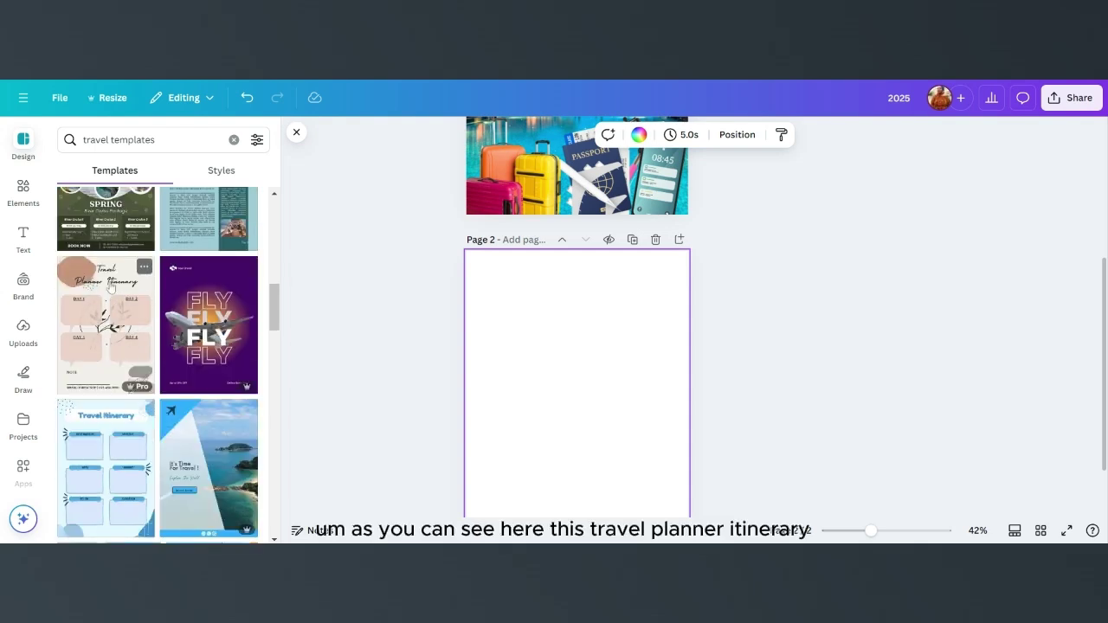
{"action": "left_click", "coordinate": [109, 336]}
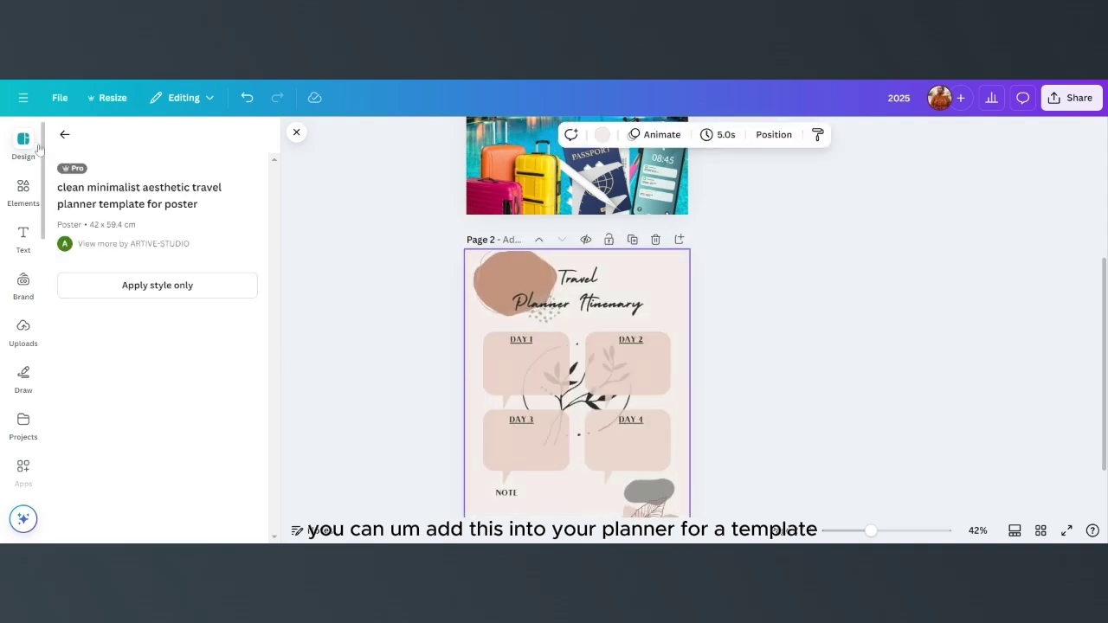
Step: Add another page after the Travel Planner Itinerary page
{"action": "scroll", "coordinate": [606, 510], "scroll_direction": "down", "scroll_amount": 2}
{"action": "left_click", "coordinate": [608, 501]}
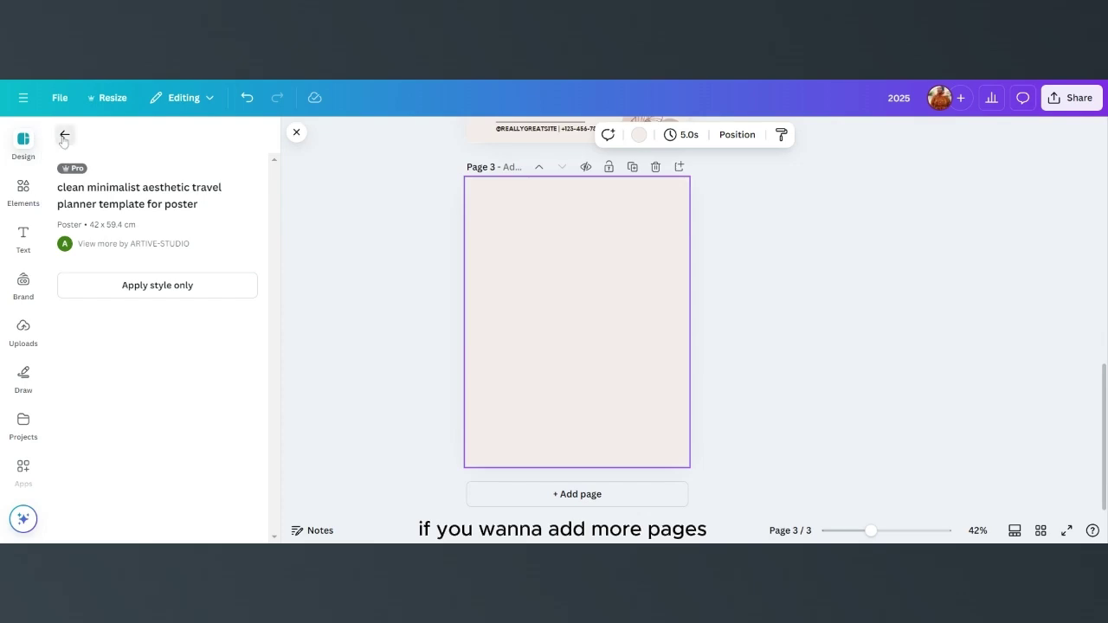
Step: Return to the travel template results and look through them for itinerary, packing list and planner page designs
{"action": "left_click", "coordinate": [64, 136]}
{"action": "scroll", "coordinate": [110, 368], "scroll_direction": "down", "scroll_amount": 5}
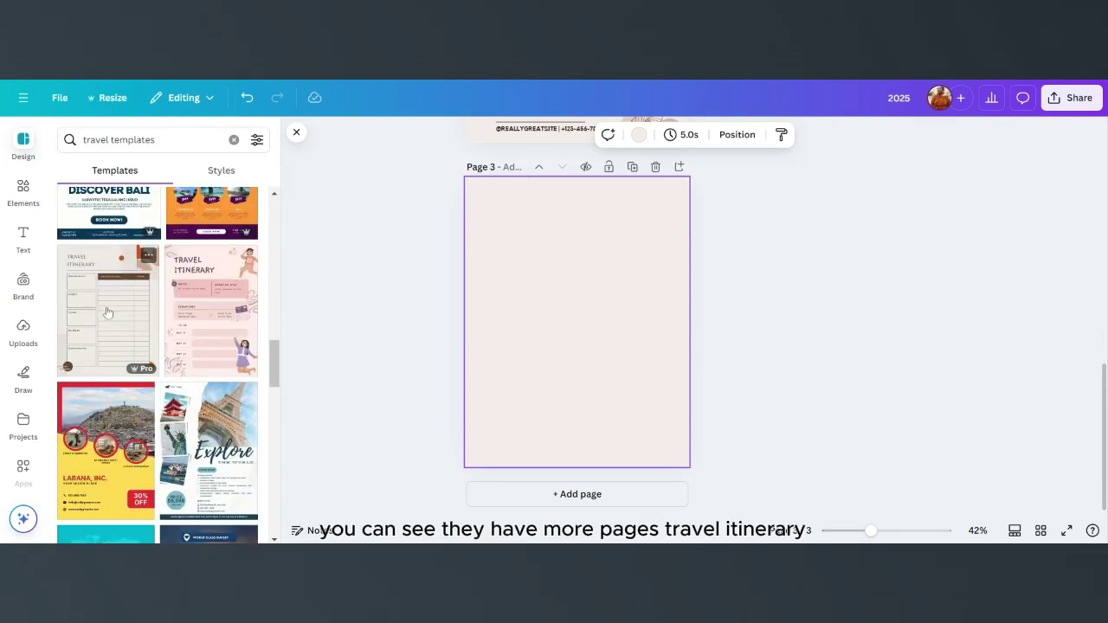
{"action": "scroll", "coordinate": [108, 311], "scroll_direction": "down", "scroll_amount": 6}
{"action": "scroll", "coordinate": [151, 340], "scroll_direction": "down", "scroll_amount": 5}
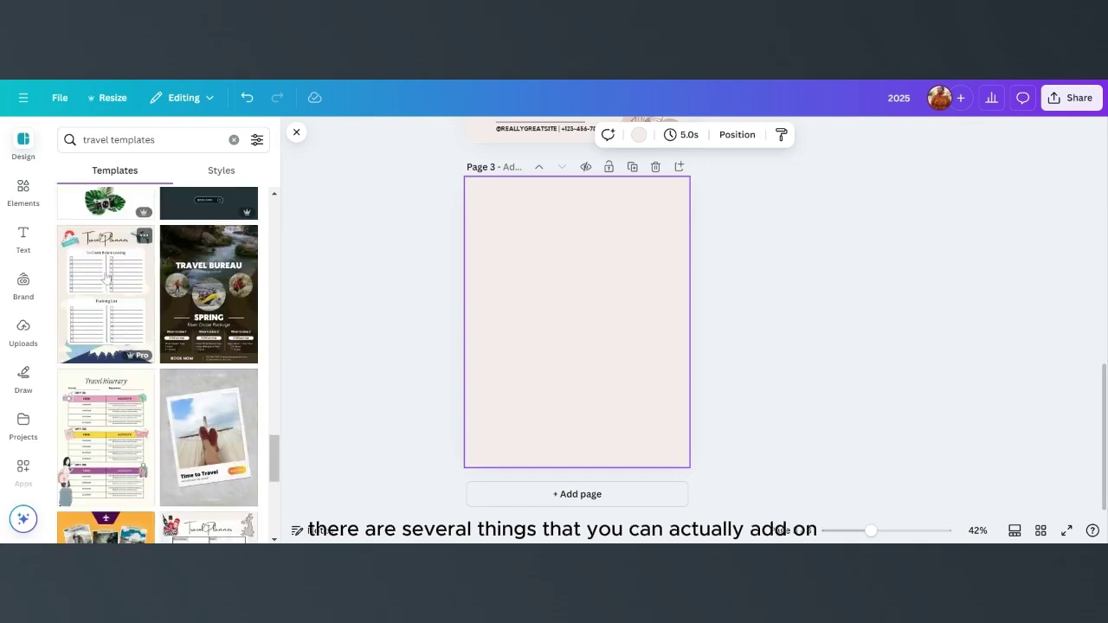
{"action": "scroll", "coordinate": [106, 426], "scroll_direction": "down", "scroll_amount": 2}
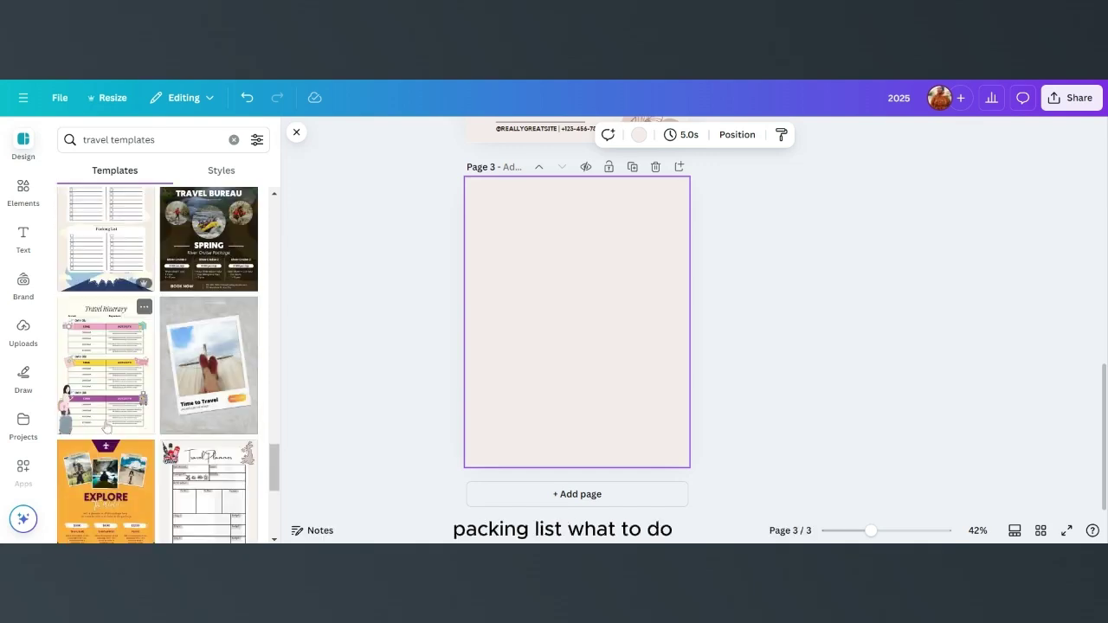
{"action": "scroll", "coordinate": [128, 394], "scroll_direction": "down", "scroll_amount": 4}
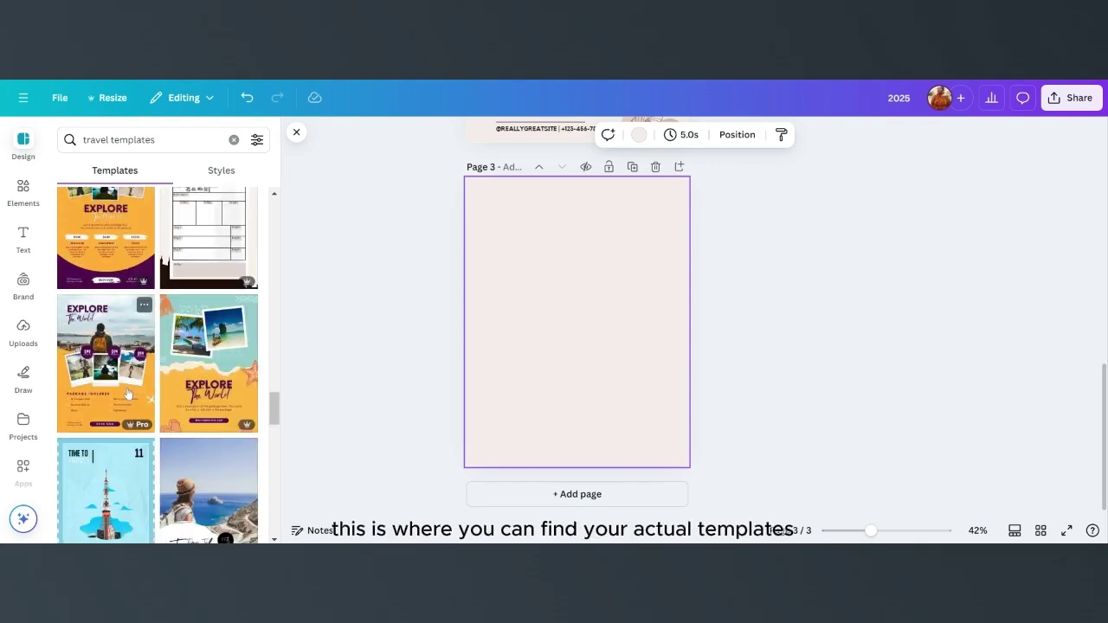
{"action": "scroll", "coordinate": [128, 393], "scroll_direction": "down", "scroll_amount": 5}
{"action": "scroll", "coordinate": [150, 403], "scroll_direction": "down", "scroll_amount": 5}
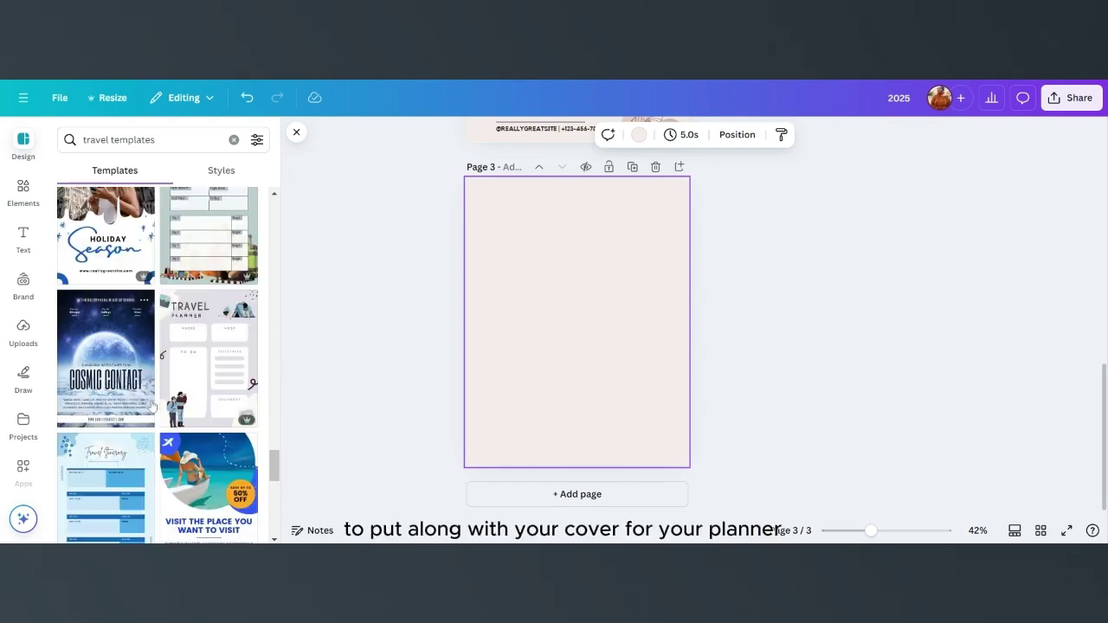
Step: Delete the Travel Planner Itinerary page, keeping the cover and the empty page
{"action": "scroll", "coordinate": [623, 337], "scroll_direction": "up", "scroll_amount": 4}
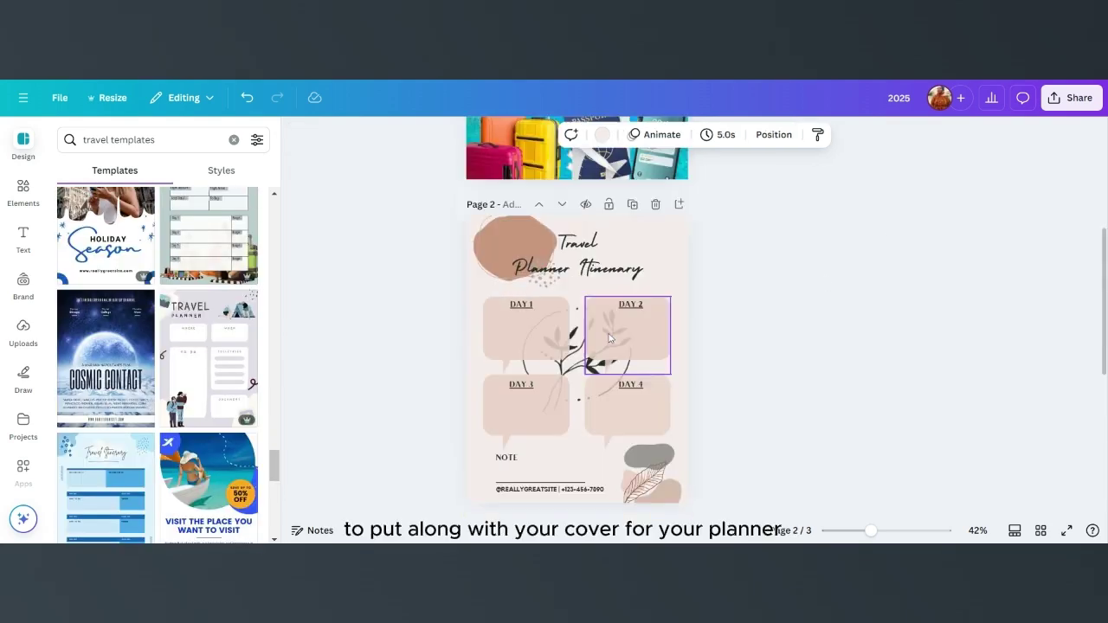
{"action": "left_click", "coordinate": [655, 204]}
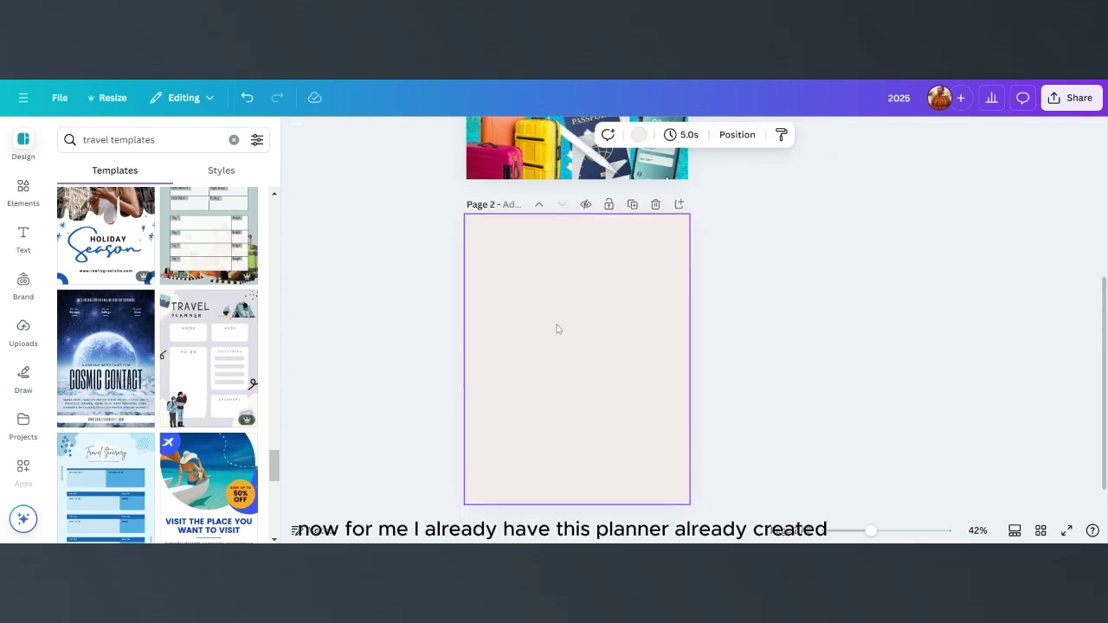
{"action": "scroll", "coordinate": [605, 281], "scroll_direction": "up", "scroll_amount": 3}
{"action": "scroll", "coordinate": [453, 309], "scroll_direction": "down", "scroll_amount": 1}
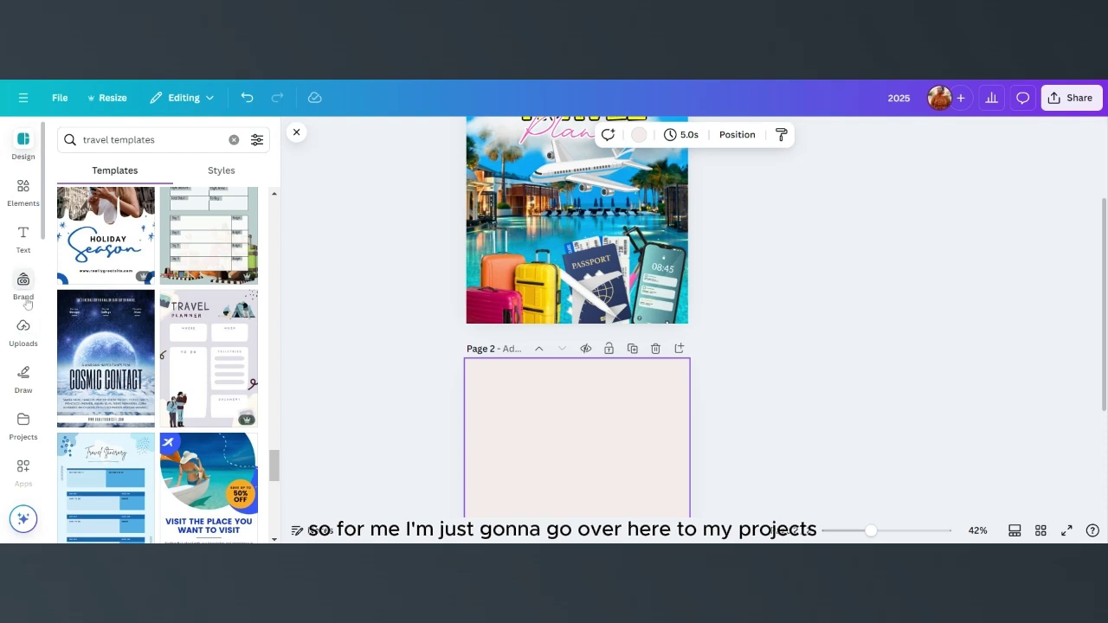
Step: Open the 2025 Travel Planner Pages design from the saved projects so its individual pages can be reused
{"action": "left_click", "coordinate": [23, 421]}
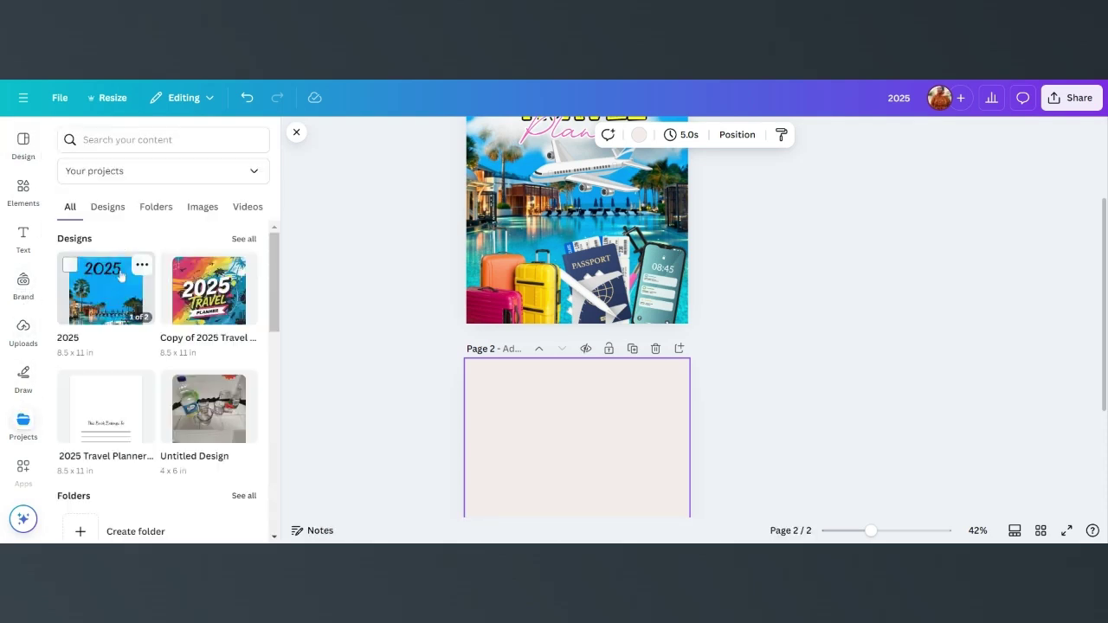
{"action": "mouse_move", "coordinate": [207, 290]}
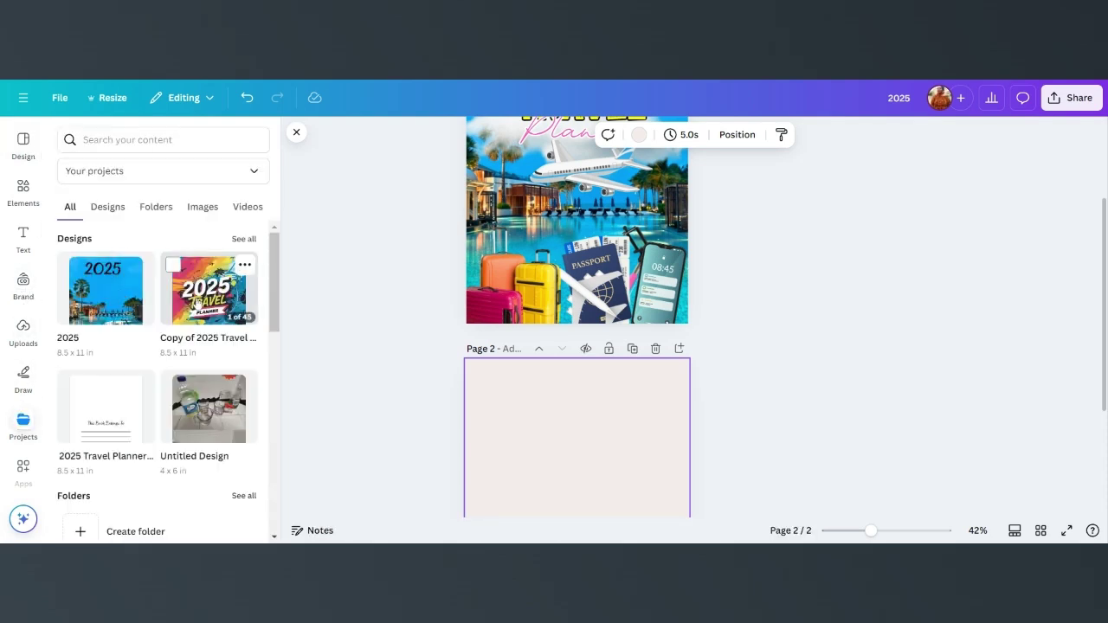
{"action": "left_click", "coordinate": [121, 413]}
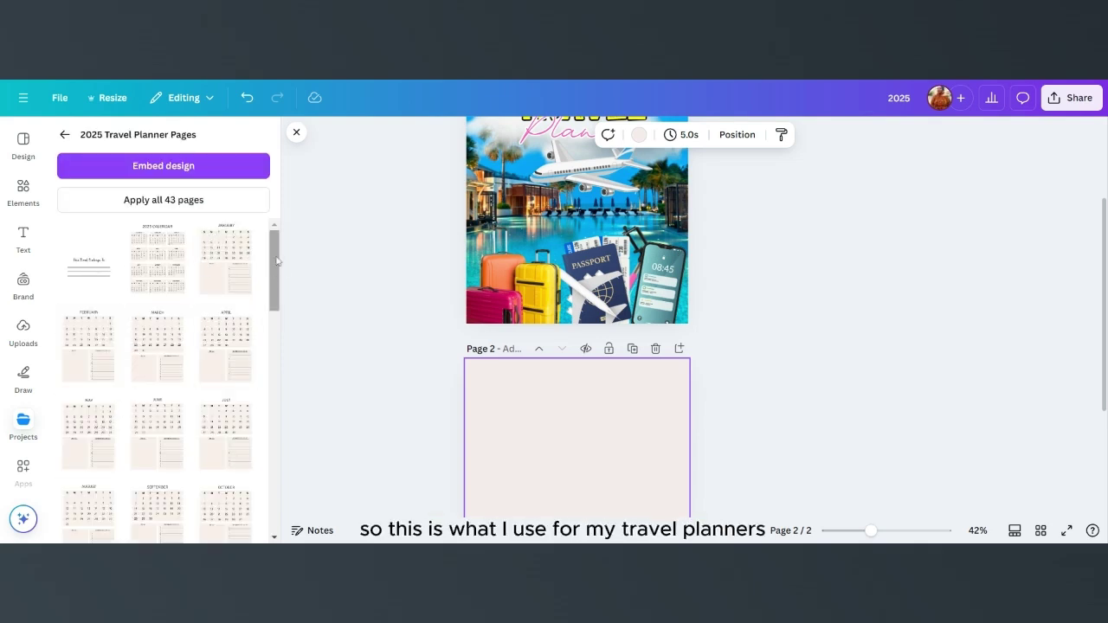
{"action": "mouse_move", "coordinate": [275, 255]}
{"action": "left_mouse_down"}
{"action": "mouse_move", "coordinate": [277, 507]}
{"action": "mouse_move", "coordinate": [290, 262]}
{"action": "left_mouse_up"}
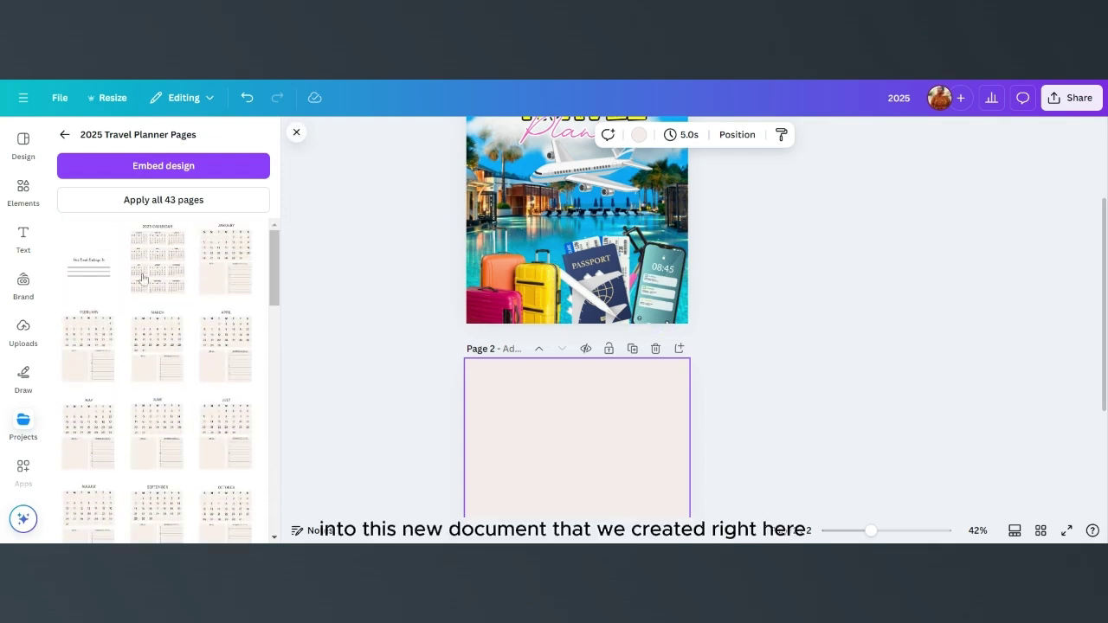
{"action": "left_click", "coordinate": [170, 205]}
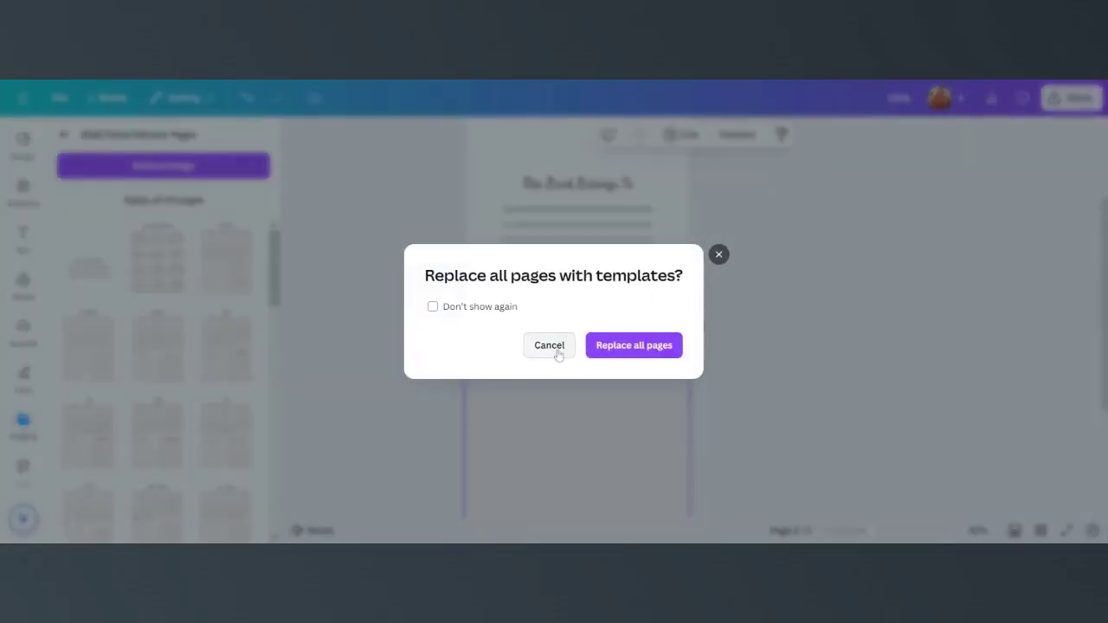
{"action": "left_click", "coordinate": [564, 347]}
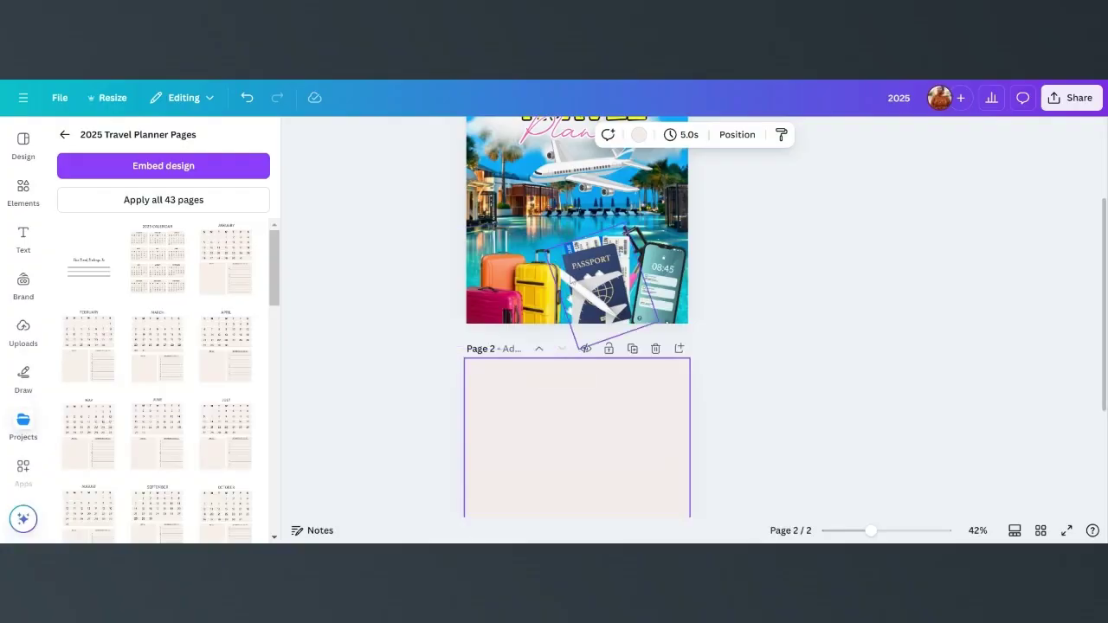
Step: Apply the This Book Belongs To page to the empty page 2
{"action": "scroll", "coordinate": [563, 299], "scroll_direction": "down", "scroll_amount": 1}
{"action": "scroll", "coordinate": [499, 303], "scroll_direction": "down", "scroll_amount": 1}
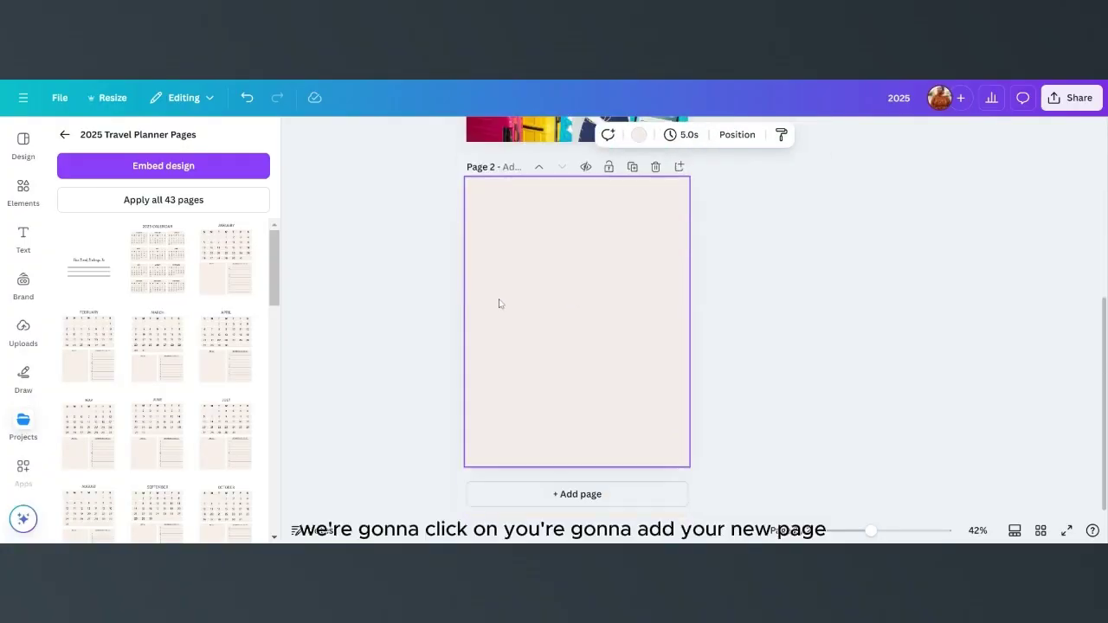
{"action": "scroll", "coordinate": [501, 304], "scroll_direction": "up", "scroll_amount": 1}
{"action": "scroll", "coordinate": [574, 334], "scroll_direction": "down", "scroll_amount": 1}
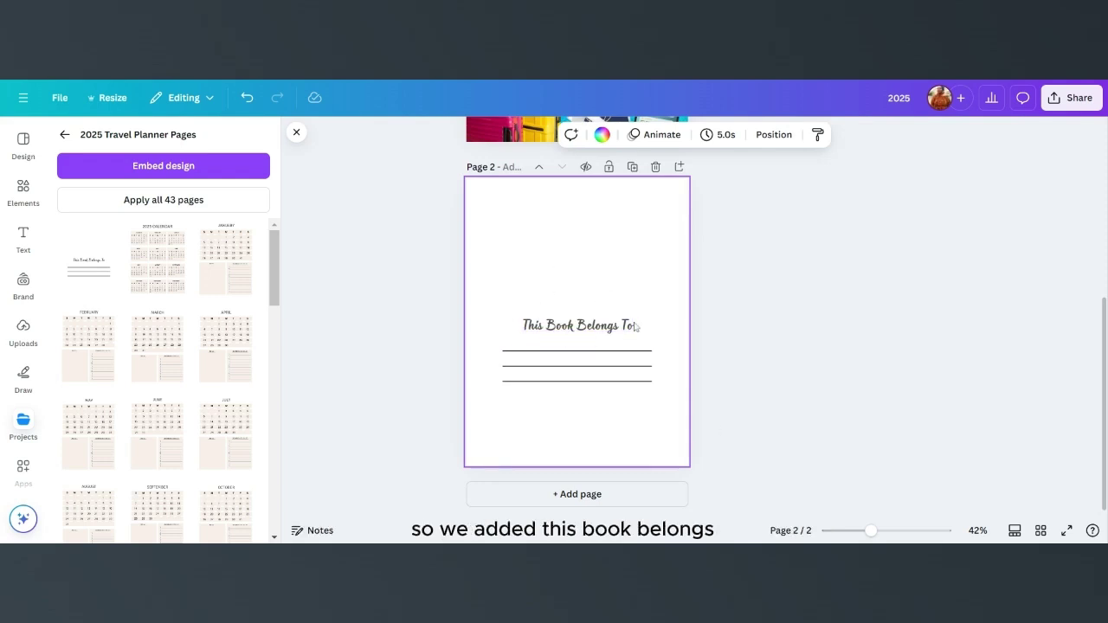
Step: Change the word Book to Planner in the page 2 heading so it reads This Planner Belongs To
{"action": "double_click", "coordinate": [575, 326]}
{"action": "left_click_drag", "start_coordinate": [577, 326], "coordinate": [545, 325]}
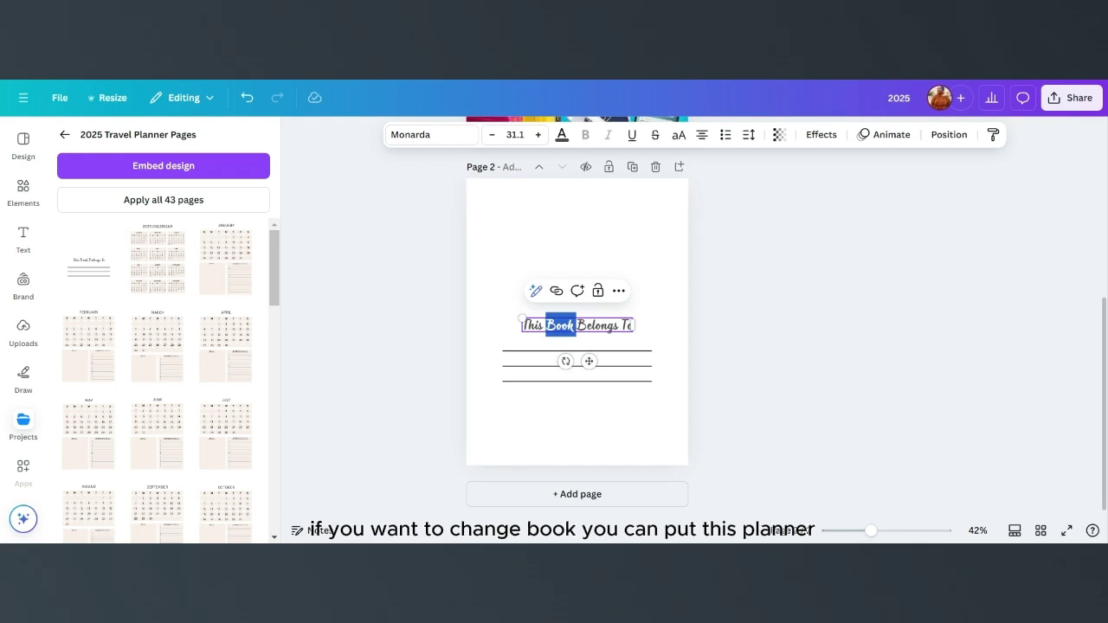
{"action": "type", "text": "Plan"}
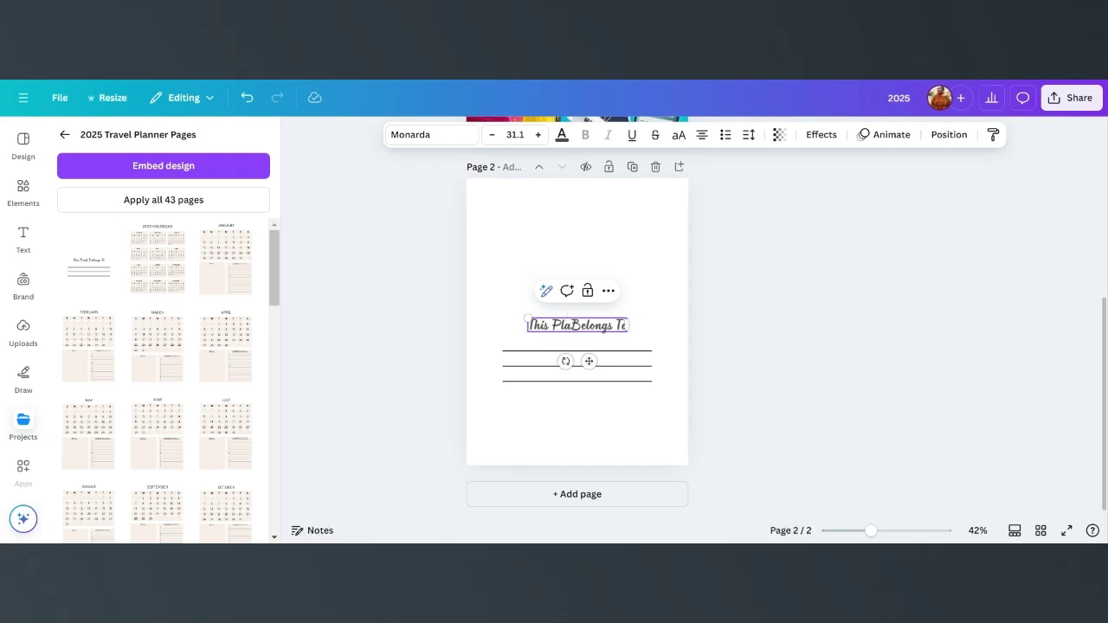
{"action": "type", "text": "ner"}
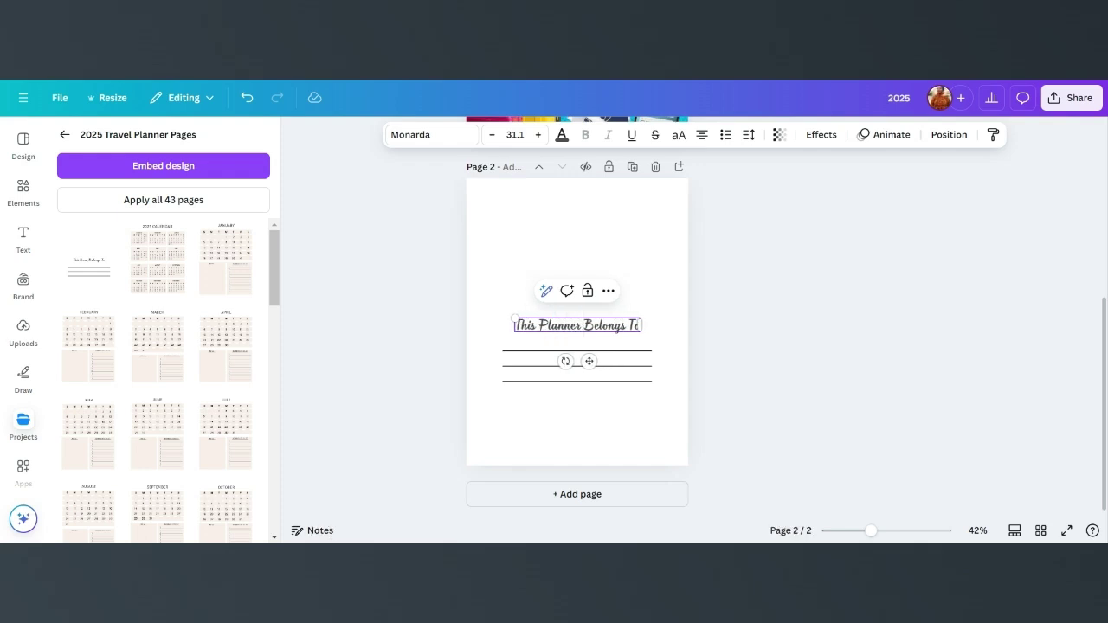
{"action": "left_click", "coordinate": [610, 389]}
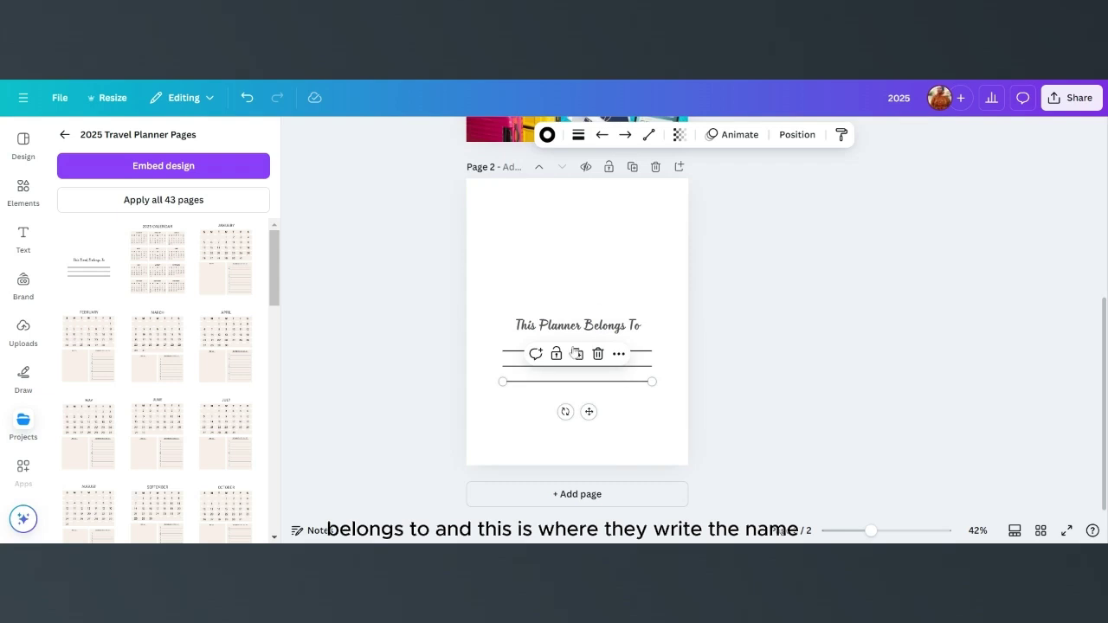
Step: Add the 2025 Calendar as page 3 and the January calendar as page 4
{"action": "left_click", "coordinate": [611, 497]}
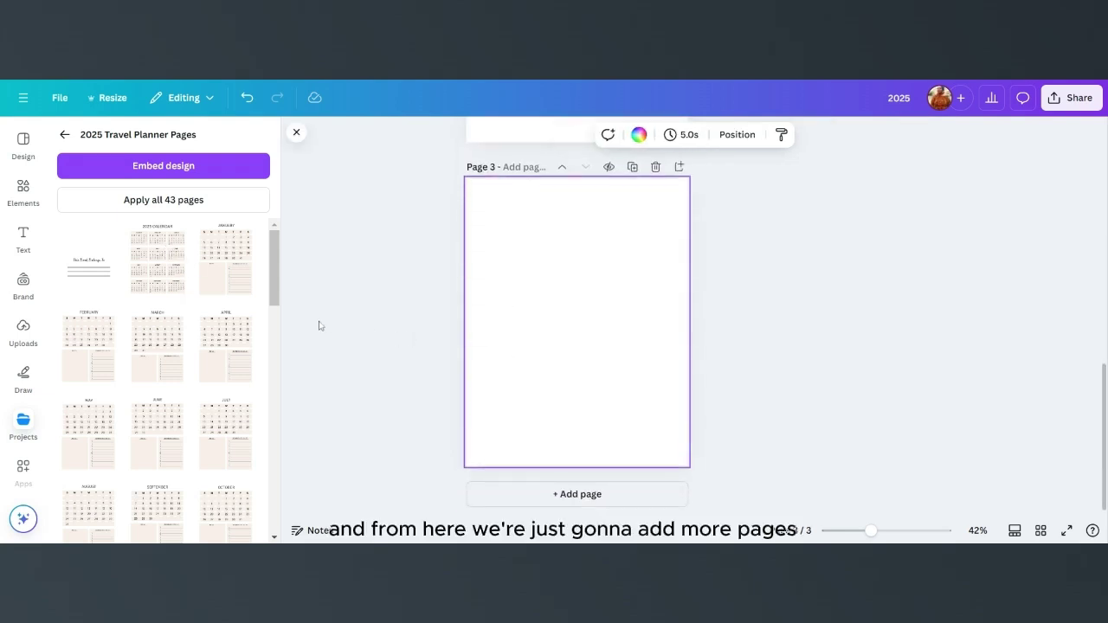
{"action": "left_click", "coordinate": [176, 276]}
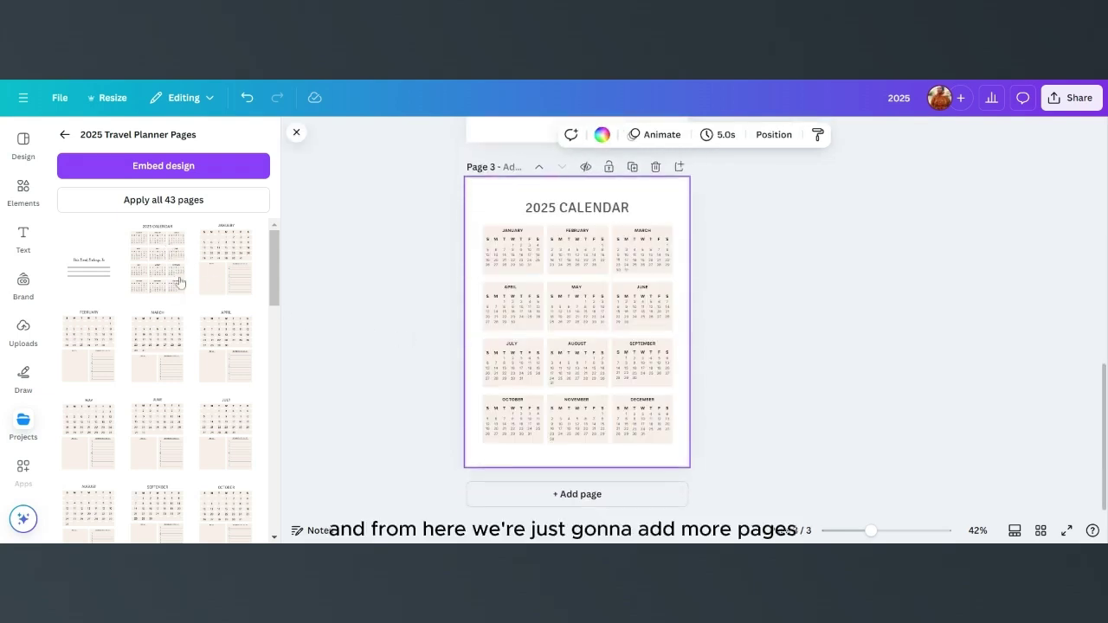
{"action": "left_click", "coordinate": [576, 494]}
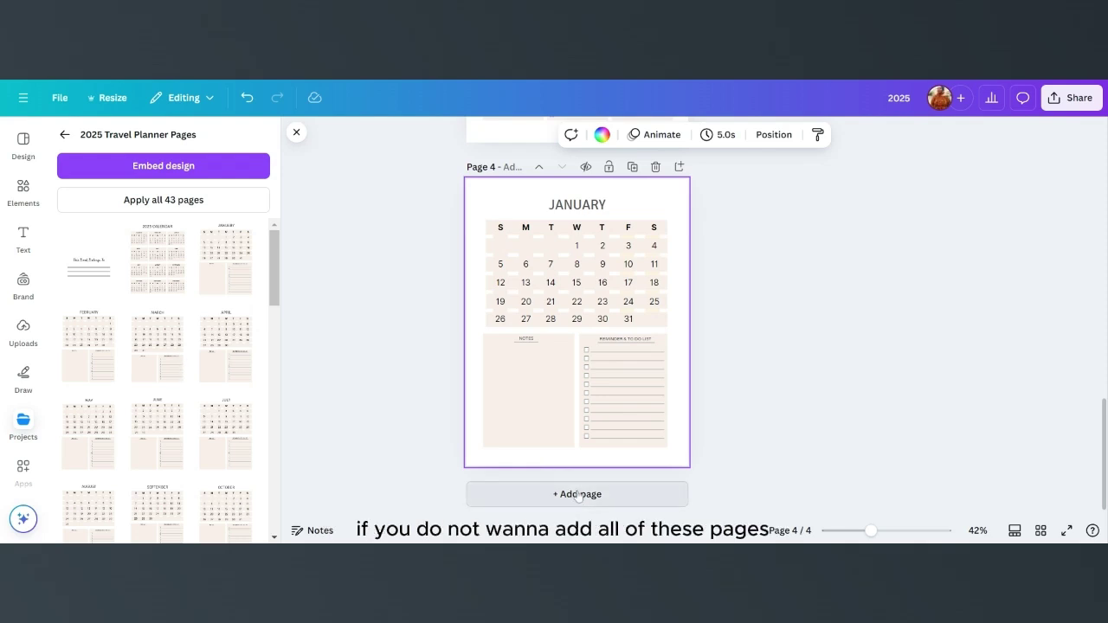
{"action": "left_click", "coordinate": [567, 493]}
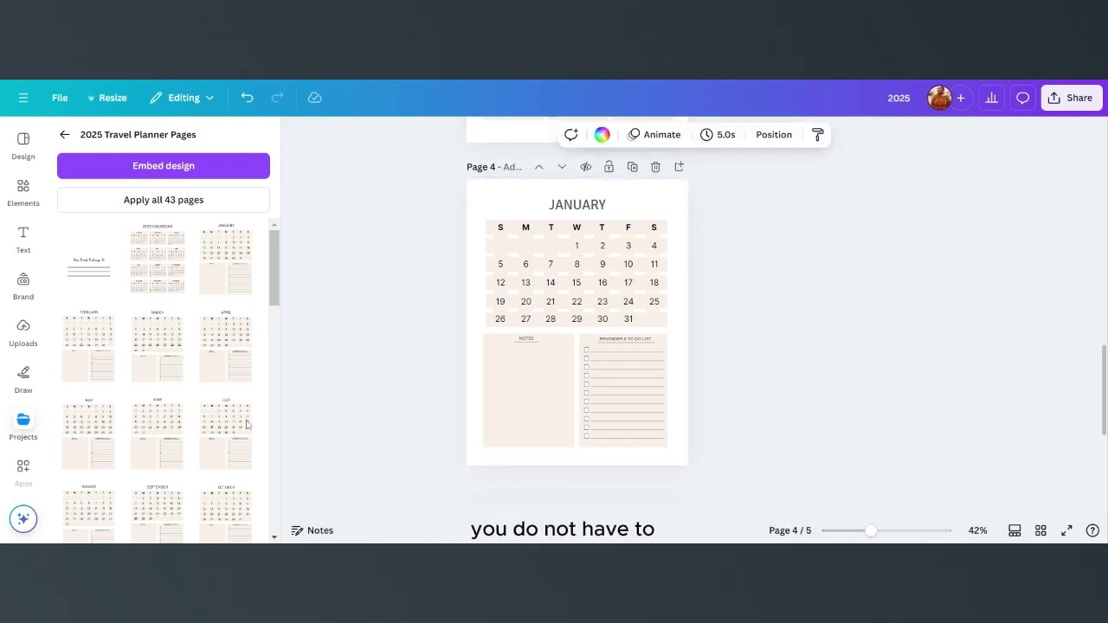
{"action": "left_click", "coordinate": [88, 346]}
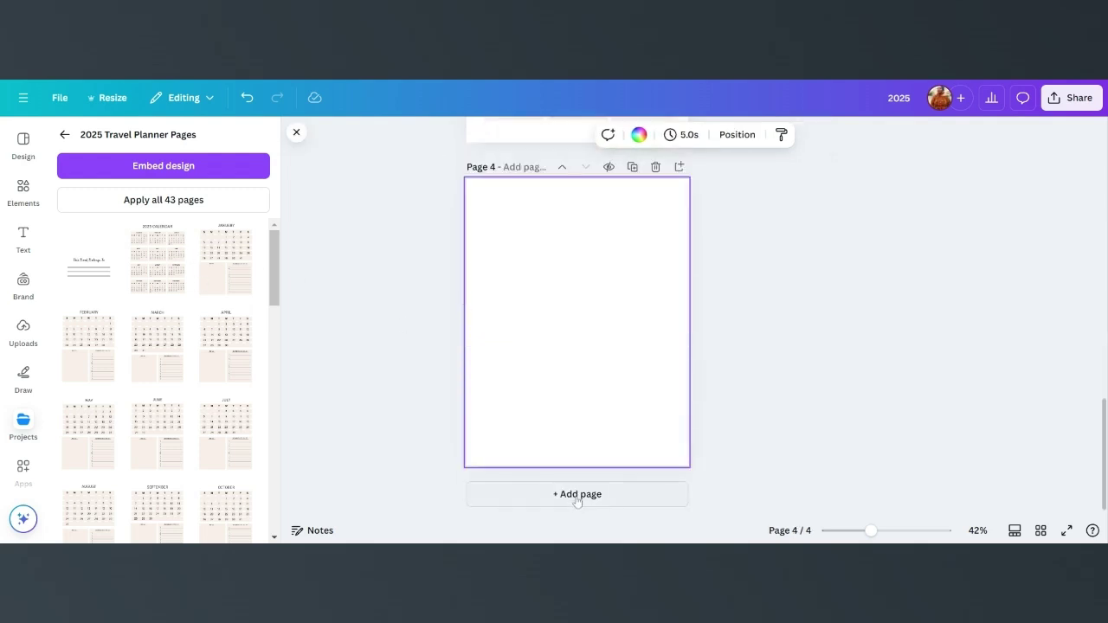
Step: Add new pages for the February, March and April calendars from the planner pages design
{"action": "left_click", "coordinate": [577, 494]}
{"action": "left_click", "coordinate": [109, 353]}
{"action": "left_click", "coordinate": [545, 495]}
{"action": "double_click", "coordinate": [180, 334]}
{"action": "left_click", "coordinate": [225, 346]}
Step: Add new pages after April with the May, June and July calendars
{"action": "left_click", "coordinate": [577, 494]}
{"action": "left_click", "coordinate": [93, 423]}
{"action": "left_click", "coordinate": [577, 494]}
{"action": "left_click", "coordinate": [157, 432]}
{"action": "left_click", "coordinate": [578, 494]}
{"action": "left_click", "coordinate": [227, 435]}
Step: Add three more pages with the August, September and October calendars
{"action": "left_click", "coordinate": [578, 494]}
{"action": "scroll", "coordinate": [156, 373], "scroll_direction": "down", "scroll_amount": 2}
{"action": "left_click", "coordinate": [88, 376]}
{"action": "left_click", "coordinate": [578, 494]}
{"action": "left_click", "coordinate": [156, 376]}
{"action": "left_click", "coordinate": [577, 494]}
{"action": "left_click", "coordinate": [225, 376]}
Step: Add the November and December calendars and the Travel Journal on new pages, ending at page 16
{"action": "left_click", "coordinate": [577, 495]}
{"action": "left_click", "coordinate": [89, 463]}
{"action": "left_click", "coordinate": [577, 495]}
{"action": "left_click", "coordinate": [618, 506]}
{"action": "left_click", "coordinate": [212, 433]}
{"action": "scroll", "coordinate": [191, 433], "scroll_direction": "down", "scroll_amount": 2}
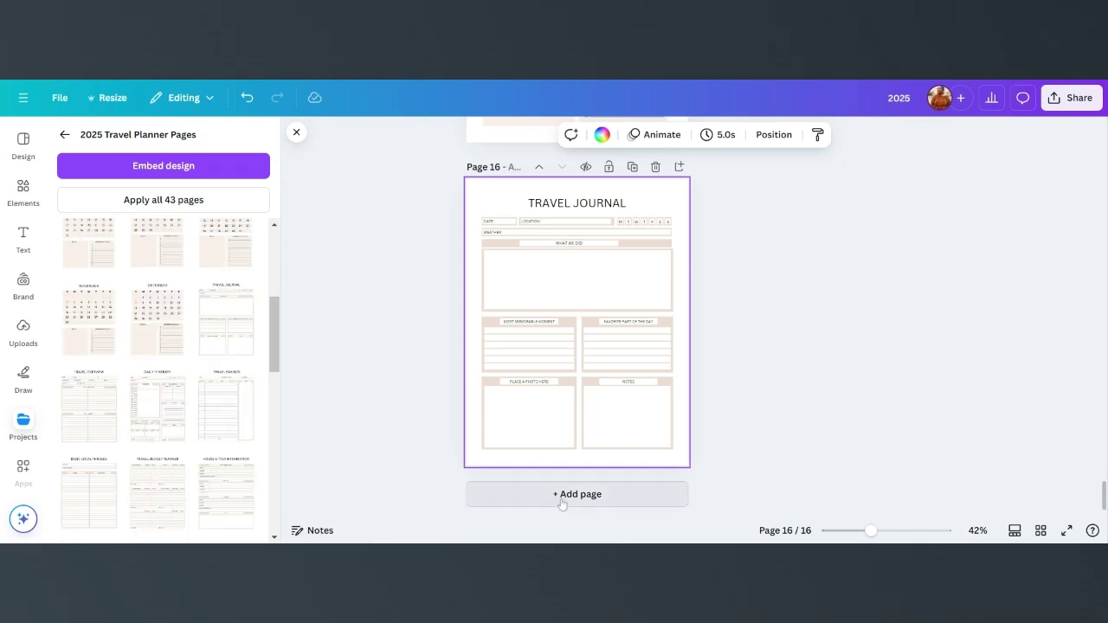
Step: Add new pages with the Travel Overview, Daily Itinerary and Travel Savings layouts after the Travel Journal
{"action": "left_click", "coordinate": [559, 495]}
{"action": "left_click", "coordinate": [88, 407]}
{"action": "left_click", "coordinate": [502, 493]}
{"action": "left_click", "coordinate": [156, 407]}
{"action": "left_click", "coordinate": [539, 493]}
{"action": "left_click", "coordinate": [226, 407]}
Step: Add new pages with the Basic Local Phrases, Travel Budget Planner and House Sitter Information layouts
{"action": "left_click", "coordinate": [545, 494]}
{"action": "left_click", "coordinate": [90, 500]}
{"action": "left_click", "coordinate": [553, 494]}
{"action": "left_click", "coordinate": [156, 493]}
{"action": "left_click", "coordinate": [524, 495]}
{"action": "left_click", "coordinate": [226, 494]}
Step: Add new pages with the Hotel Information, Transport, Travel Bucket List and Places to Visit layouts
{"action": "left_click", "coordinate": [554, 495]}
{"action": "scroll", "coordinate": [197, 450], "scroll_direction": "down", "scroll_amount": 2}
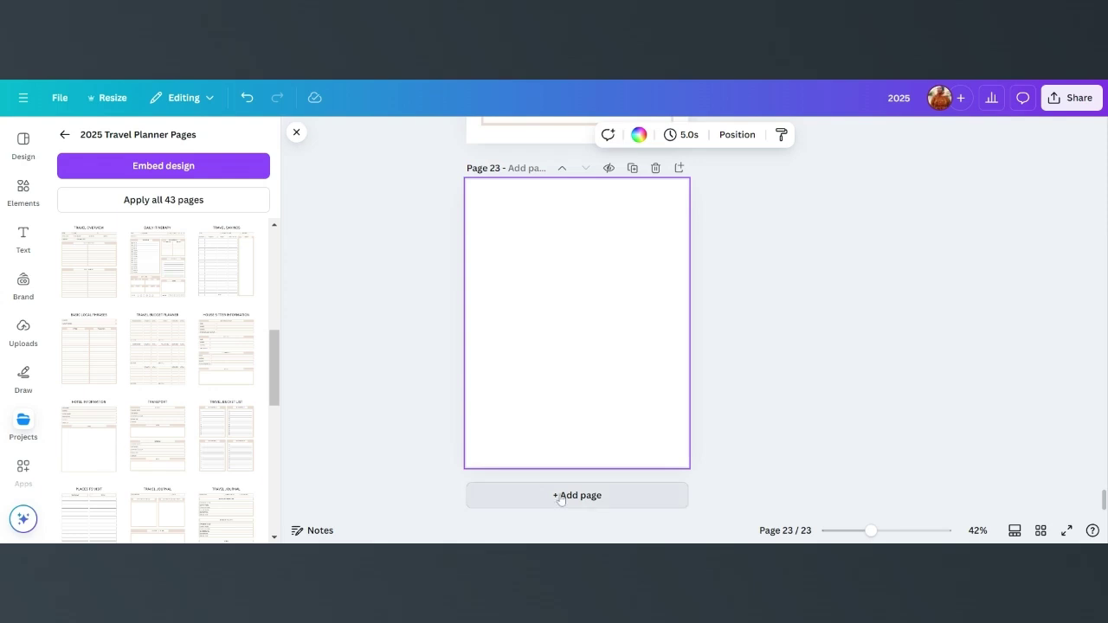
{"action": "left_click", "coordinate": [560, 499]}
{"action": "left_click", "coordinate": [156, 458]}
{"action": "left_click", "coordinate": [494, 494]}
{"action": "left_click", "coordinate": [226, 437]}
{"action": "left_click", "coordinate": [532, 494]}
{"action": "scroll", "coordinate": [94, 399], "scroll_direction": "down", "scroll_amount": 2}
{"action": "left_click", "coordinate": [94, 400]}
Step: Look through the assembled planner pages from House Sitter Information to the Shopping List
{"action": "scroll", "coordinate": [692, 362], "scroll_direction": "up", "scroll_amount": 3}
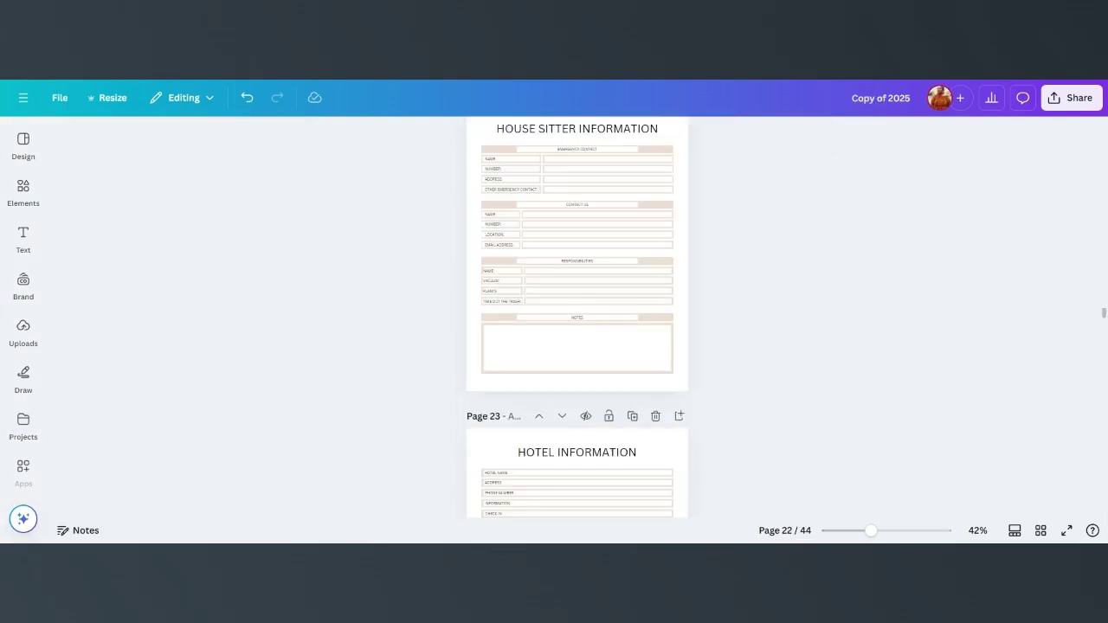
{"action": "scroll", "coordinate": [590, 315], "scroll_direction": "up", "scroll_amount": 1}
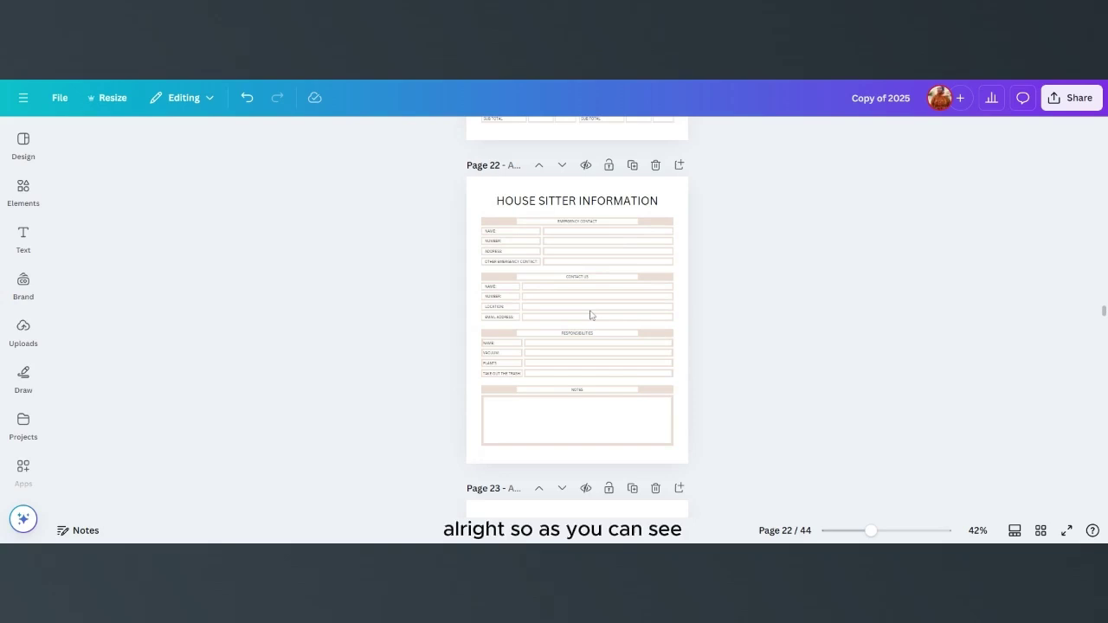
{"action": "scroll", "coordinate": [590, 315], "scroll_direction": "up", "scroll_amount": 3}
{"action": "scroll", "coordinate": [590, 315], "scroll_direction": "down", "scroll_amount": 5}
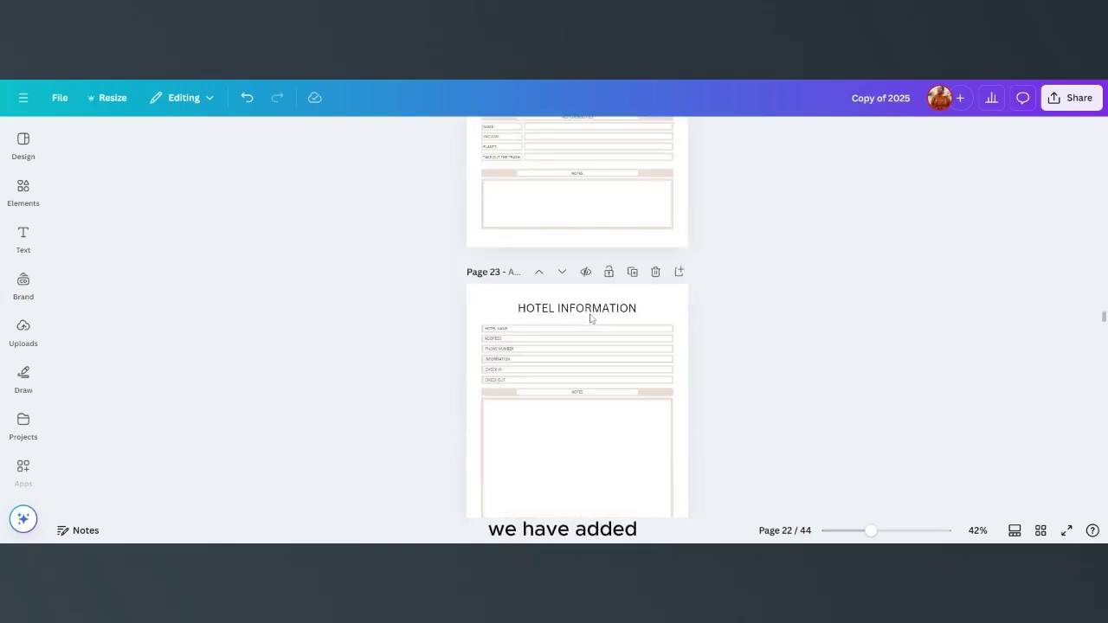
{"action": "scroll", "coordinate": [590, 318], "scroll_direction": "down", "scroll_amount": 15}
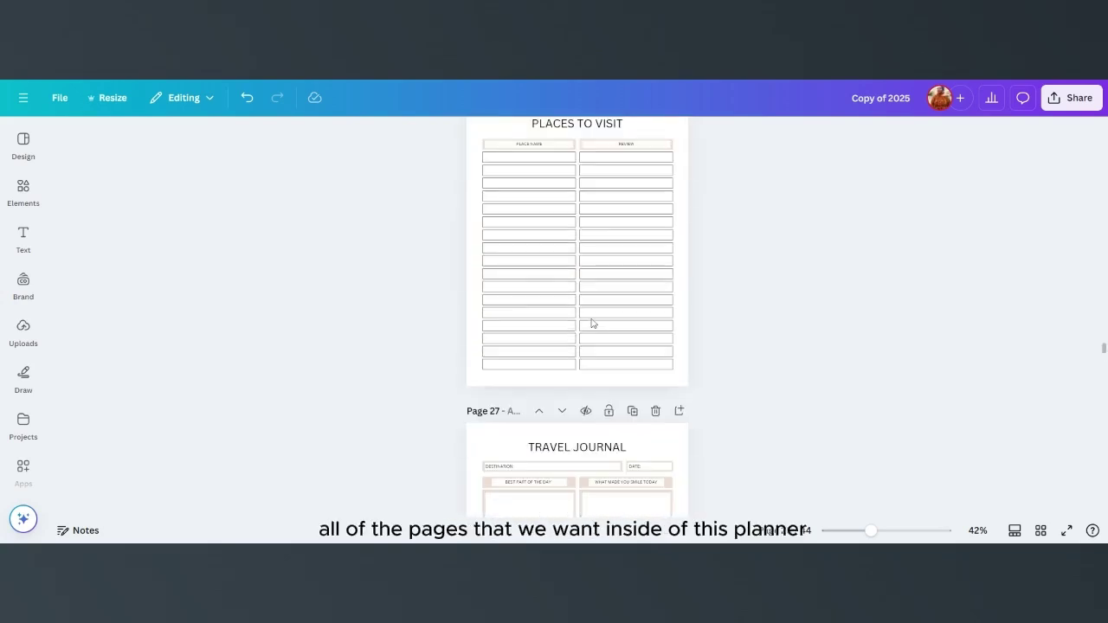
{"action": "scroll", "coordinate": [592, 323], "scroll_direction": "down", "scroll_amount": 9}
{"action": "scroll", "coordinate": [592, 322], "scroll_direction": "down", "scroll_amount": 12}
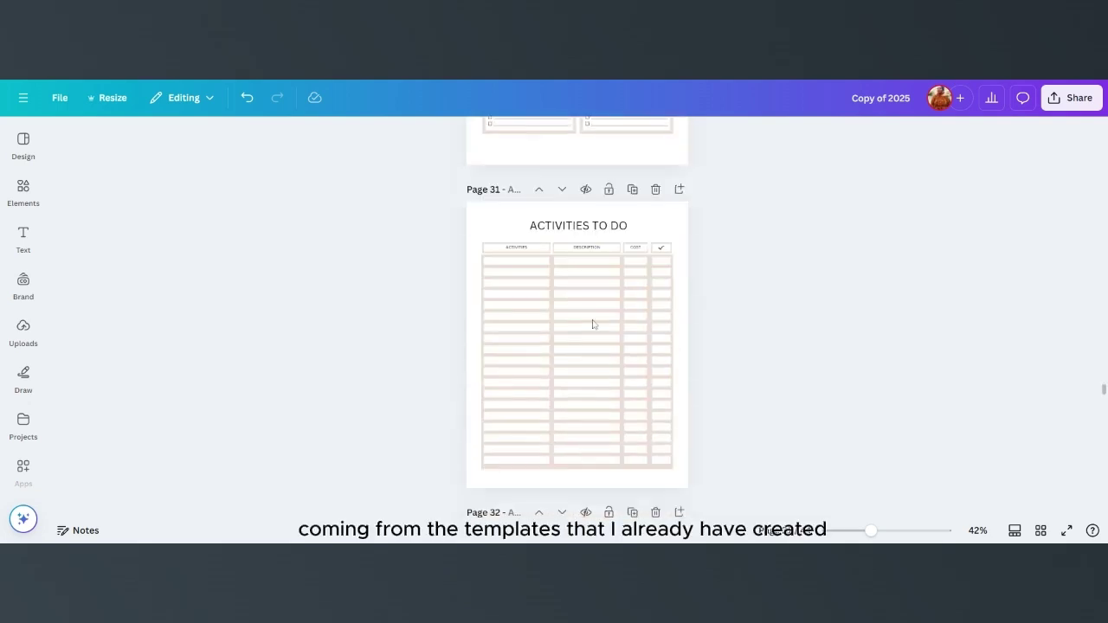
{"action": "scroll", "coordinate": [593, 323], "scroll_direction": "down", "scroll_amount": 12}
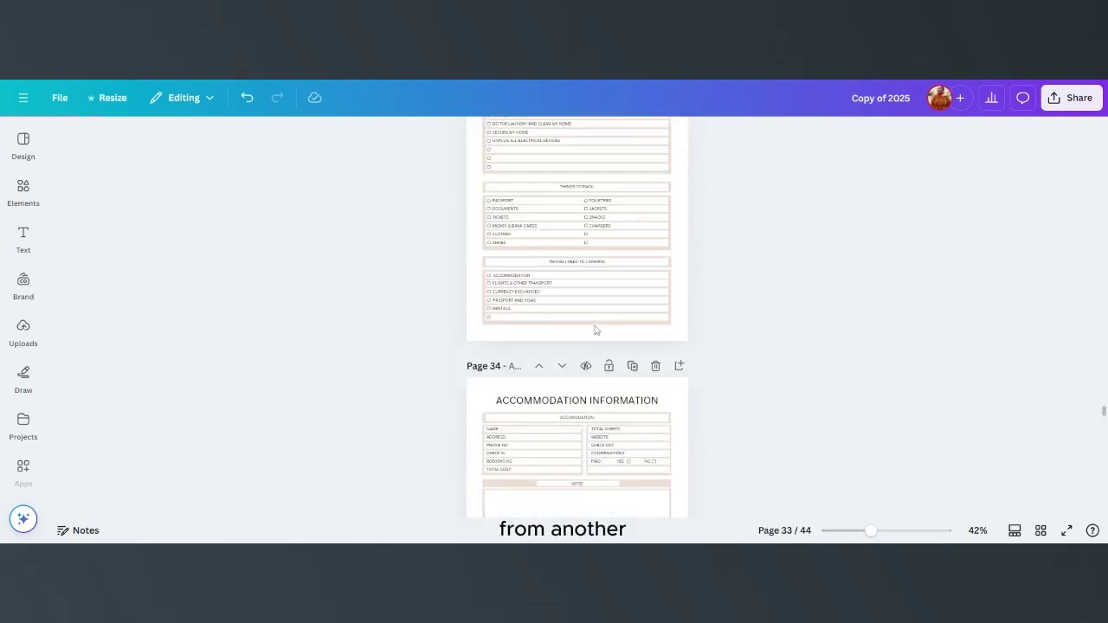
{"action": "scroll", "coordinate": [596, 329], "scroll_direction": "down", "scroll_amount": 12}
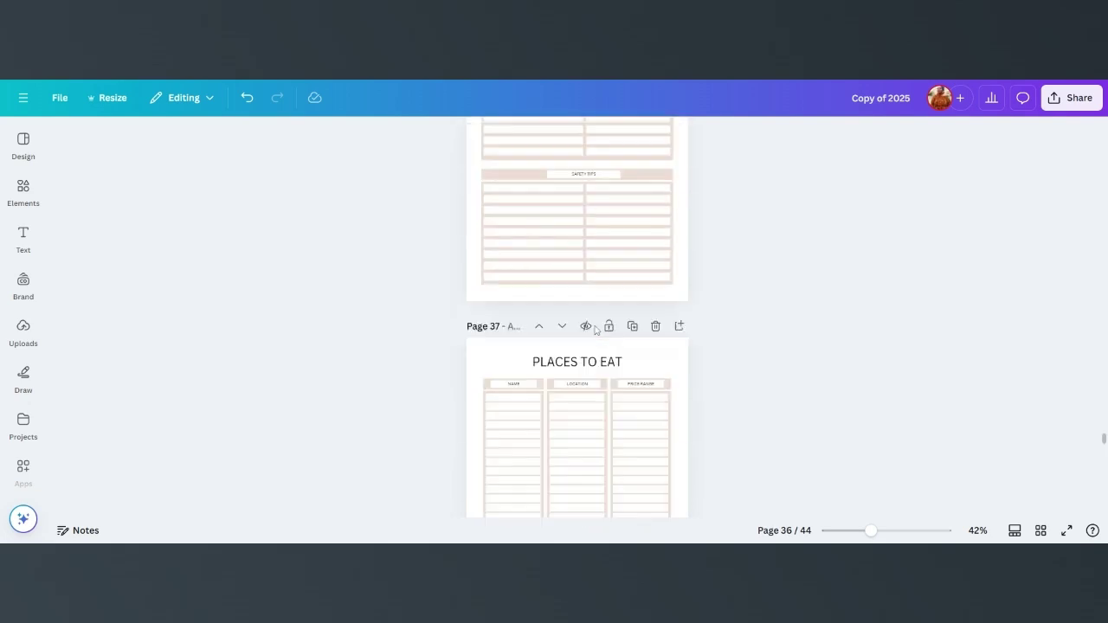
{"action": "scroll", "coordinate": [596, 330], "scroll_direction": "down", "scroll_amount": 4}
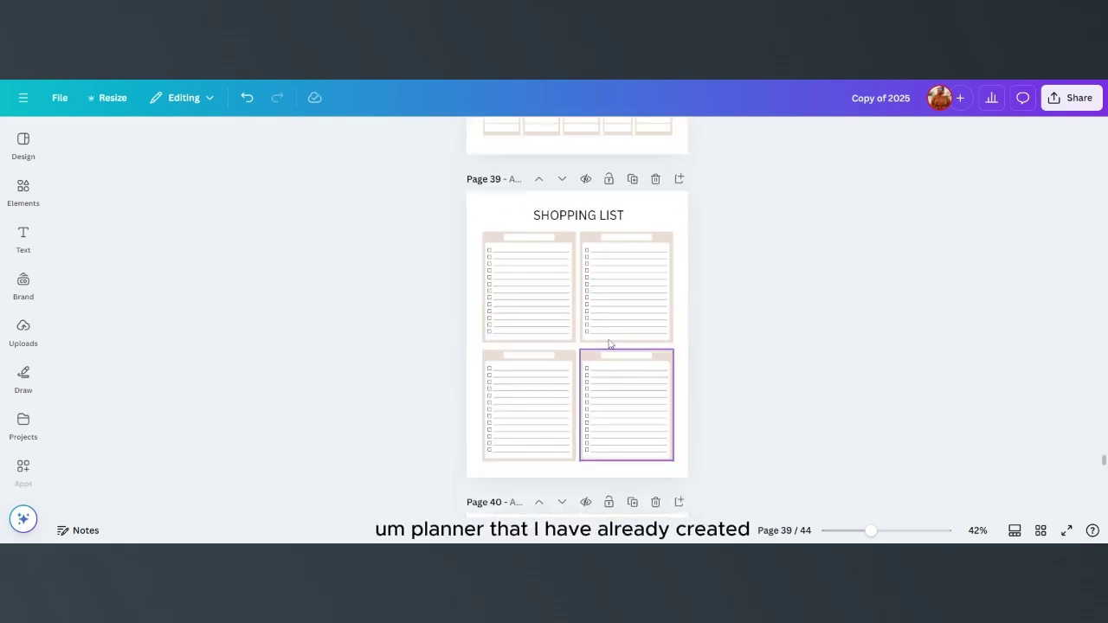
{"action": "scroll", "coordinate": [608, 343], "scroll_direction": "down", "scroll_amount": 1}
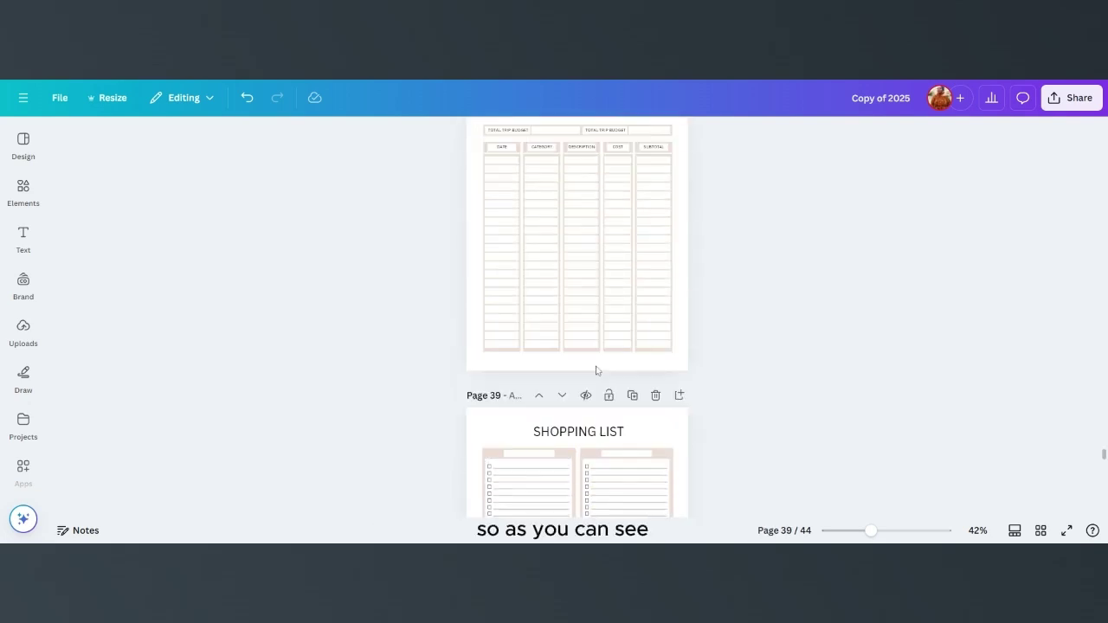
Step: Review the page colours from the Shopping List back to the 2025 Calendar on page 3
{"action": "scroll", "coordinate": [557, 336], "scroll_direction": "up", "scroll_amount": 1}
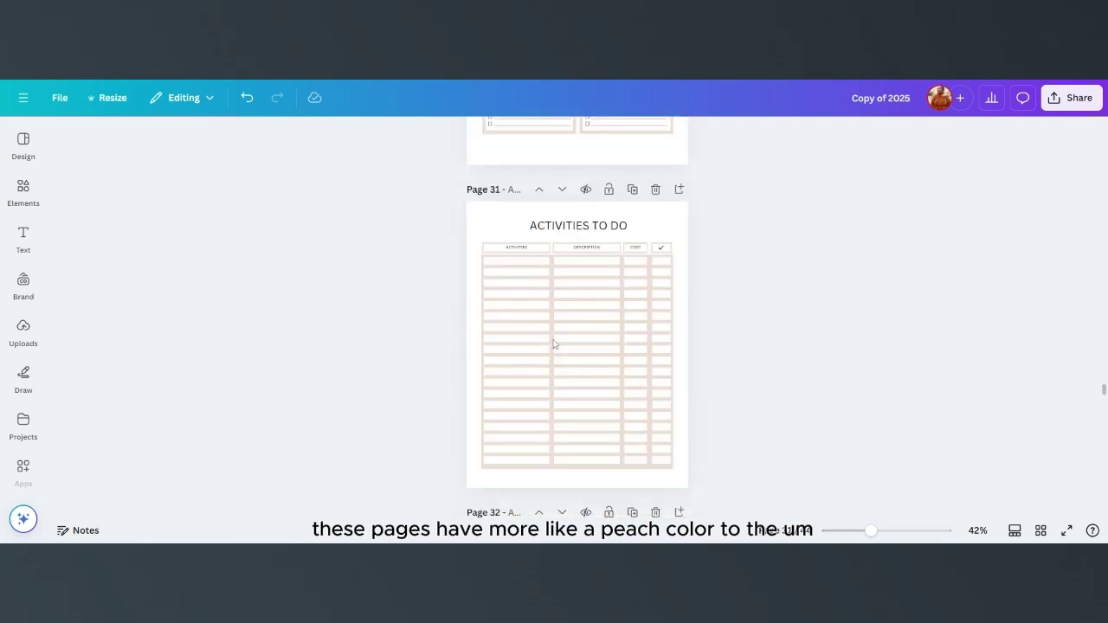
{"action": "scroll", "coordinate": [553, 344], "scroll_direction": "up", "scroll_amount": 3}
{"action": "scroll", "coordinate": [554, 344], "scroll_direction": "up", "scroll_amount": 7}
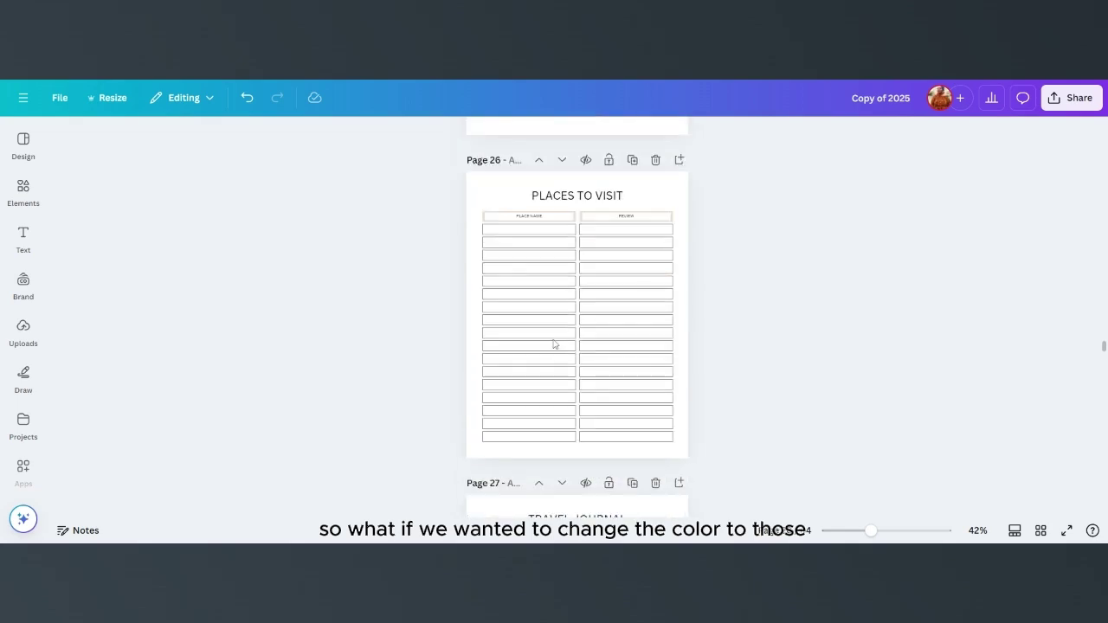
{"action": "scroll", "coordinate": [554, 343], "scroll_direction": "up", "scroll_amount": 15}
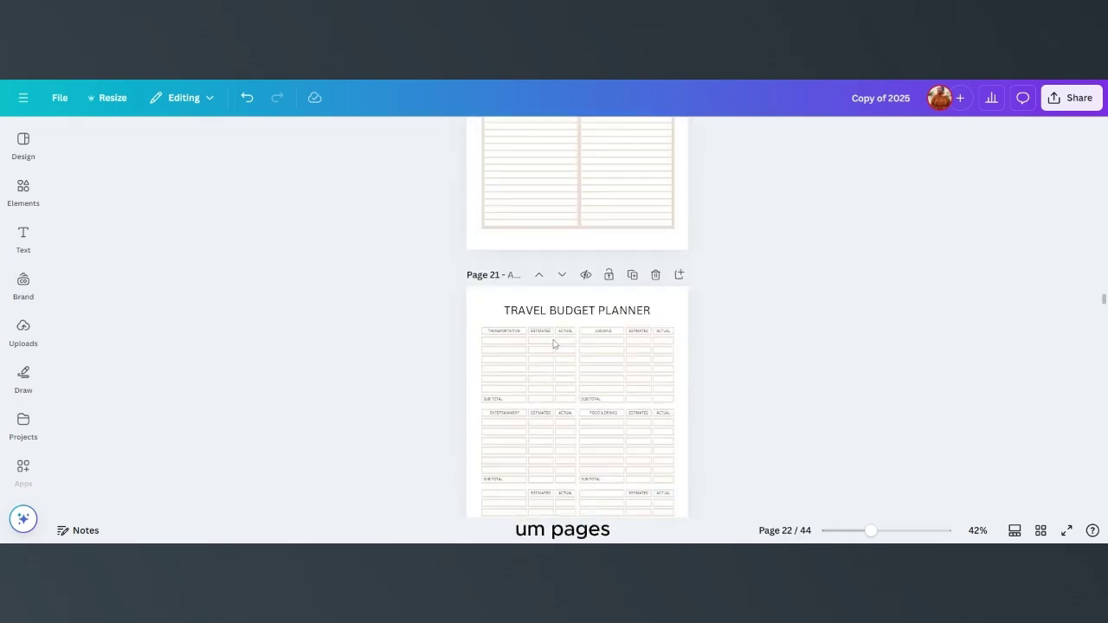
{"action": "scroll", "coordinate": [554, 344], "scroll_direction": "up", "scroll_amount": 10}
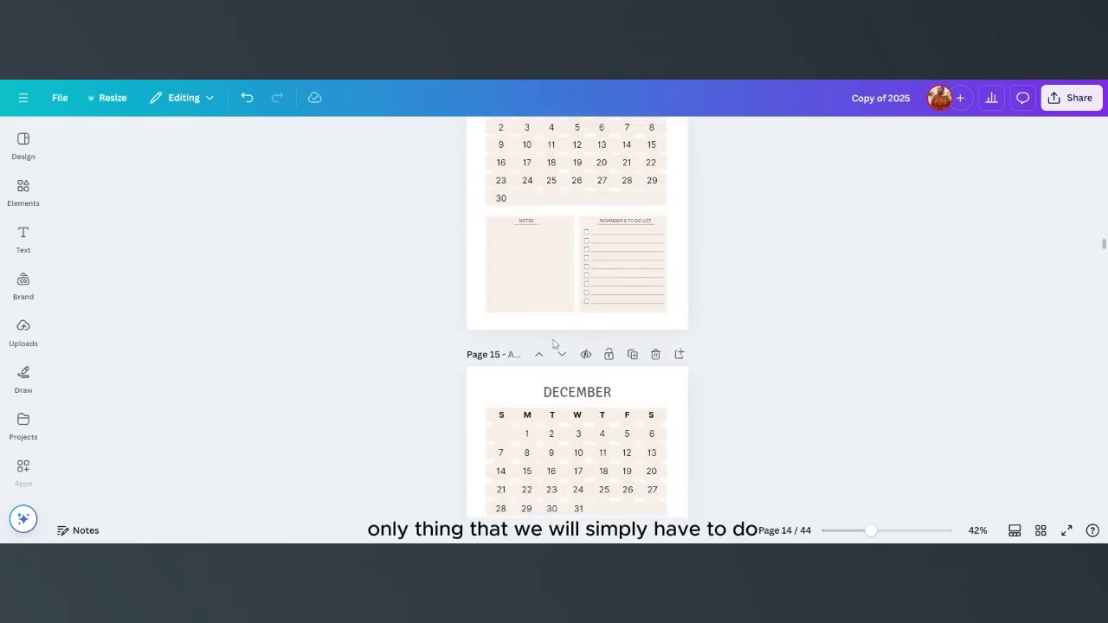
{"action": "scroll", "coordinate": [554, 344], "scroll_direction": "up", "scroll_amount": 20}
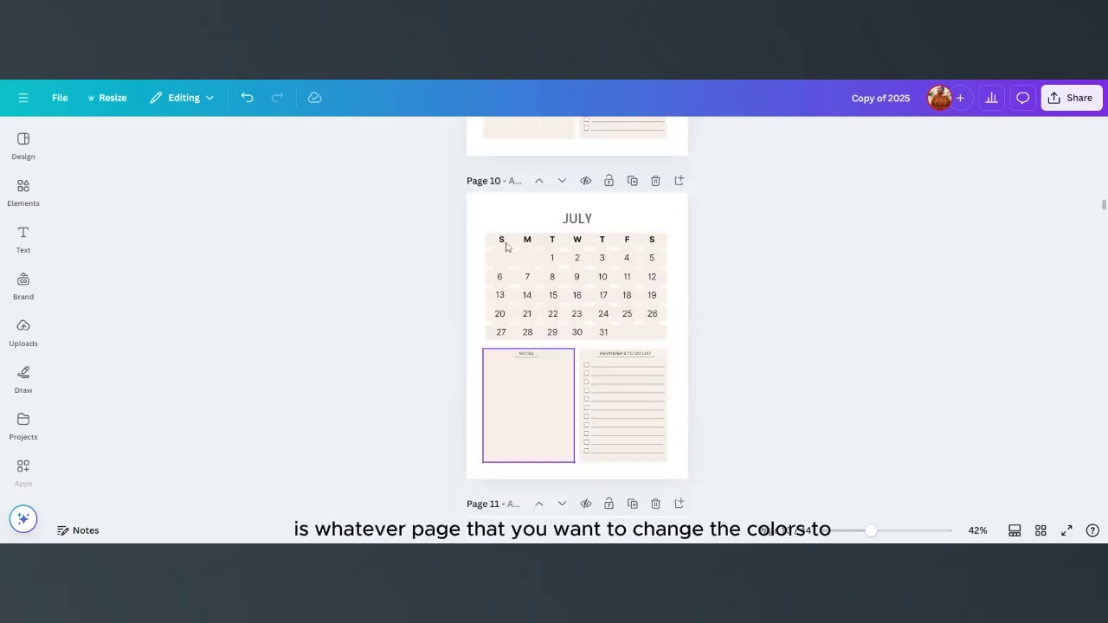
{"action": "scroll", "coordinate": [525, 273], "scroll_direction": "up", "scroll_amount": 17}
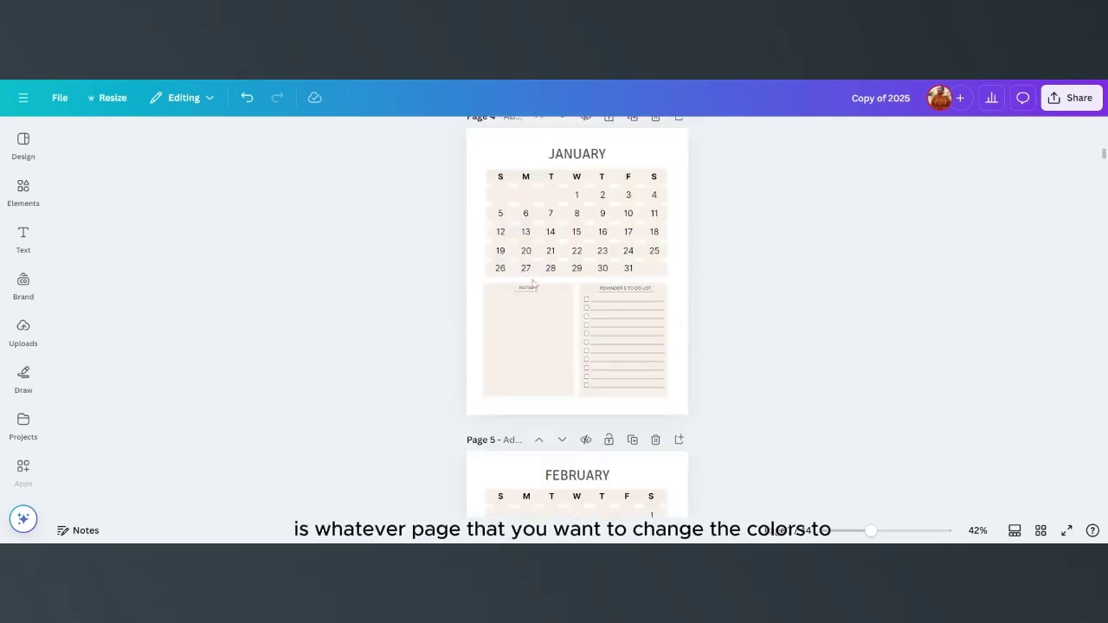
{"action": "scroll", "coordinate": [534, 283], "scroll_direction": "down", "scroll_amount": 4}
{"action": "scroll", "coordinate": [532, 282], "scroll_direction": "up", "scroll_amount": 1}
{"action": "scroll", "coordinate": [524, 286], "scroll_direction": "down", "scroll_amount": 1}
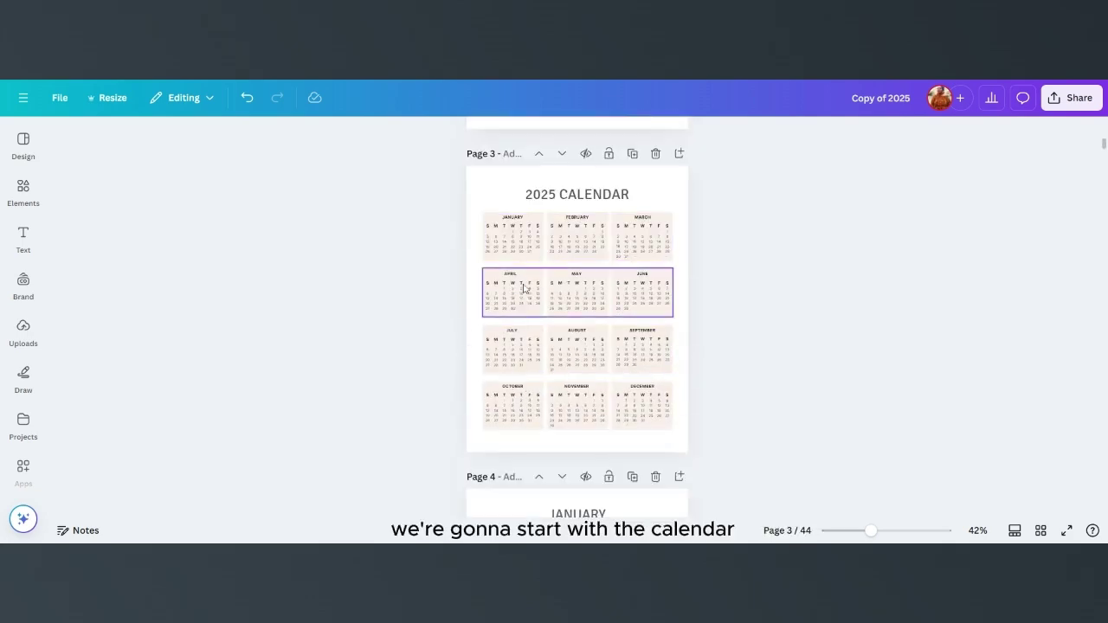
Step: Fill the January block on the 2025 Calendar page with the bright yellow from the Conscience & Destined Business Colors palette
{"action": "left_click", "coordinate": [535, 230]}
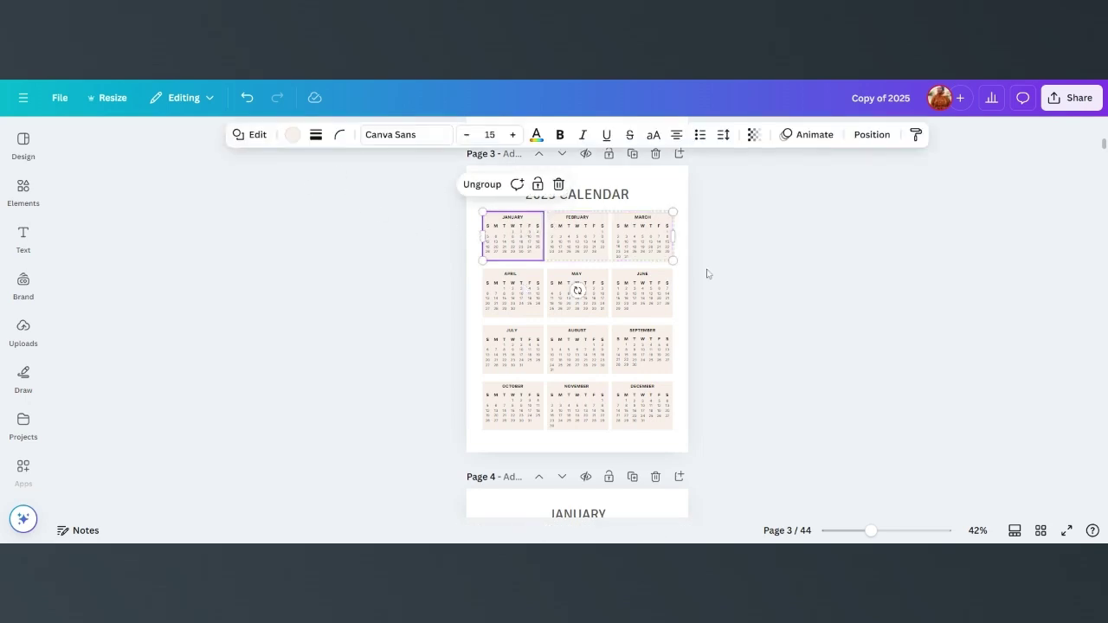
{"action": "left_click", "coordinate": [292, 134]}
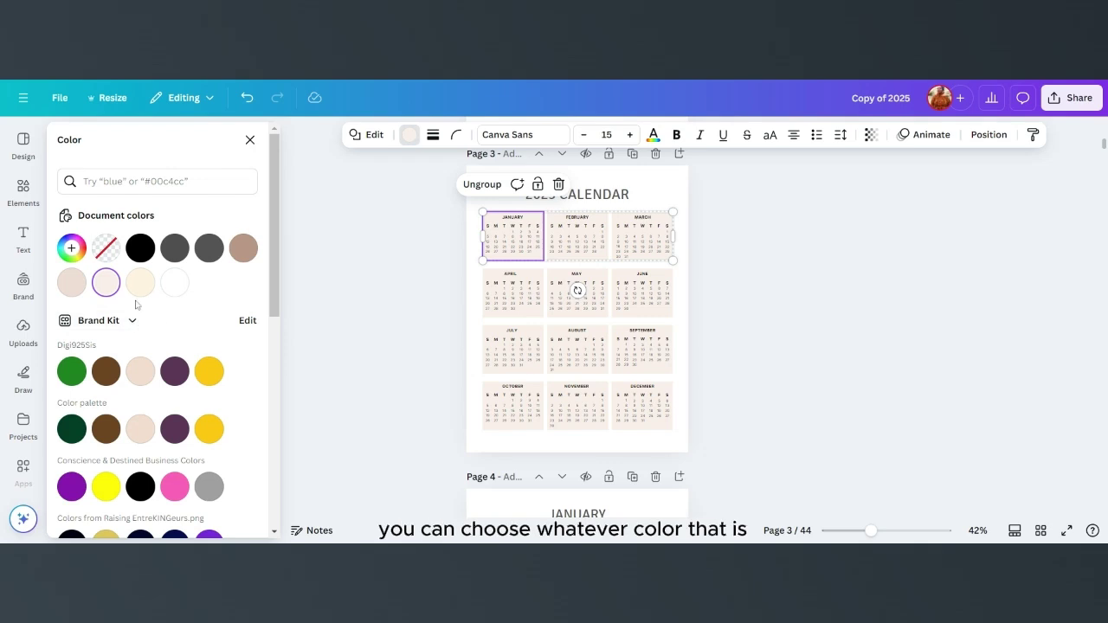
{"action": "scroll", "coordinate": [158, 352], "scroll_direction": "down", "scroll_amount": 1}
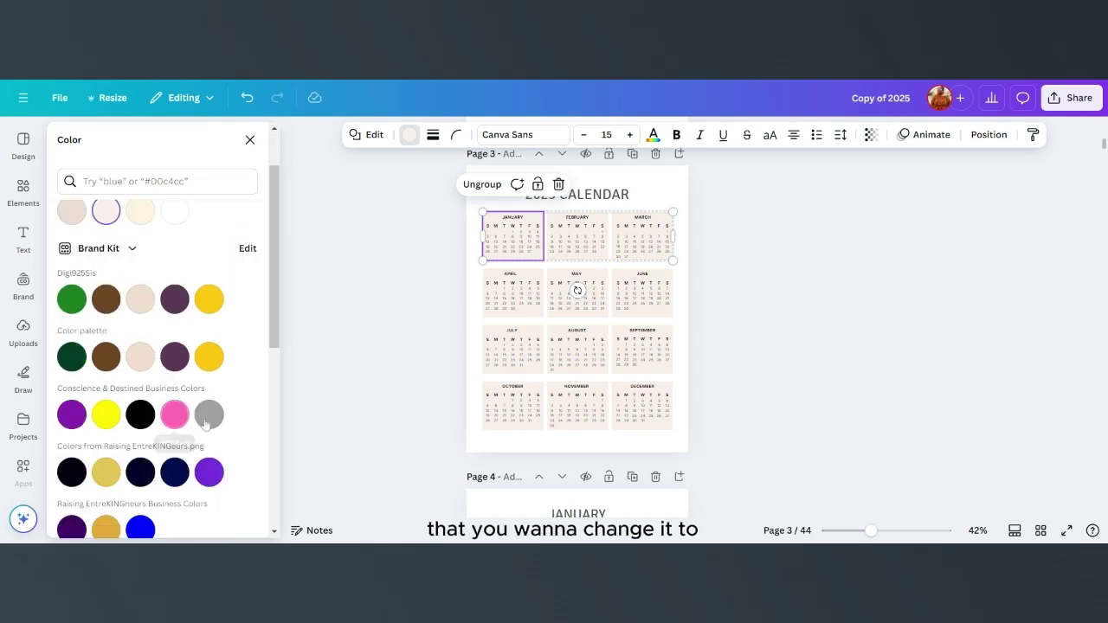
{"action": "scroll", "coordinate": [211, 421], "scroll_direction": "up", "scroll_amount": 1}
{"action": "scroll", "coordinate": [211, 422], "scroll_direction": "down", "scroll_amount": 1}
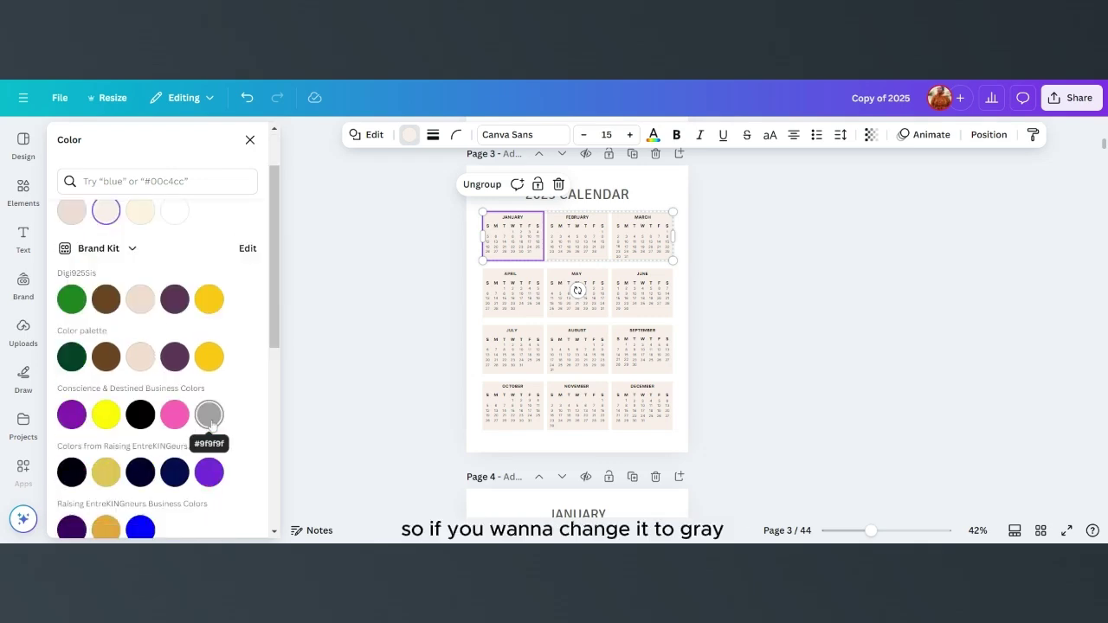
{"action": "left_click", "coordinate": [210, 415]}
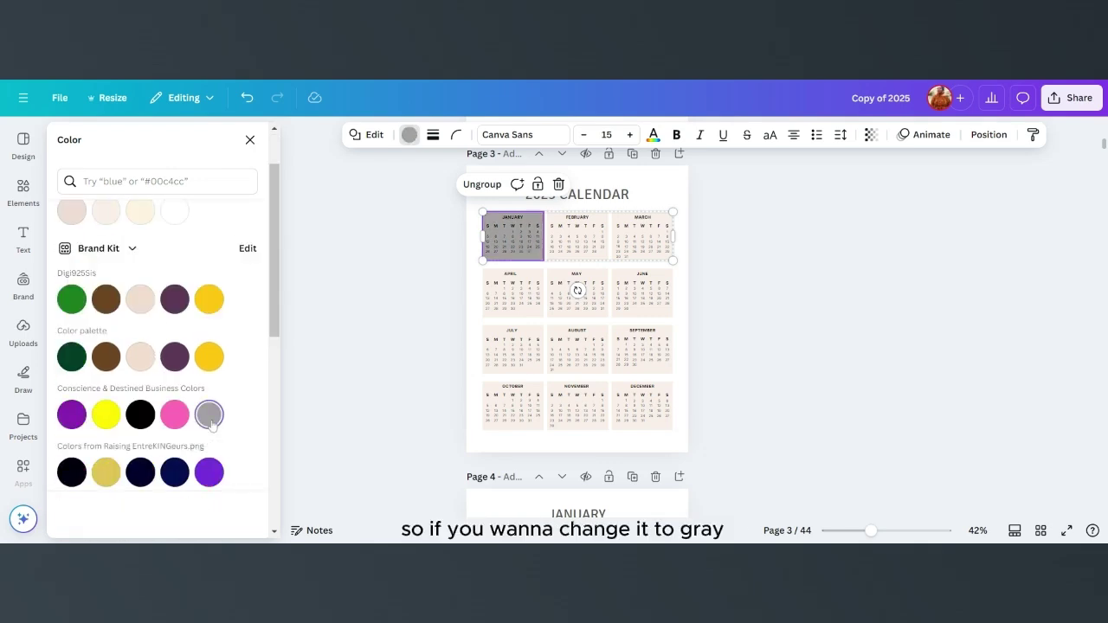
{"action": "left_click", "coordinate": [174, 301]}
{"action": "left_click", "coordinate": [209, 300]}
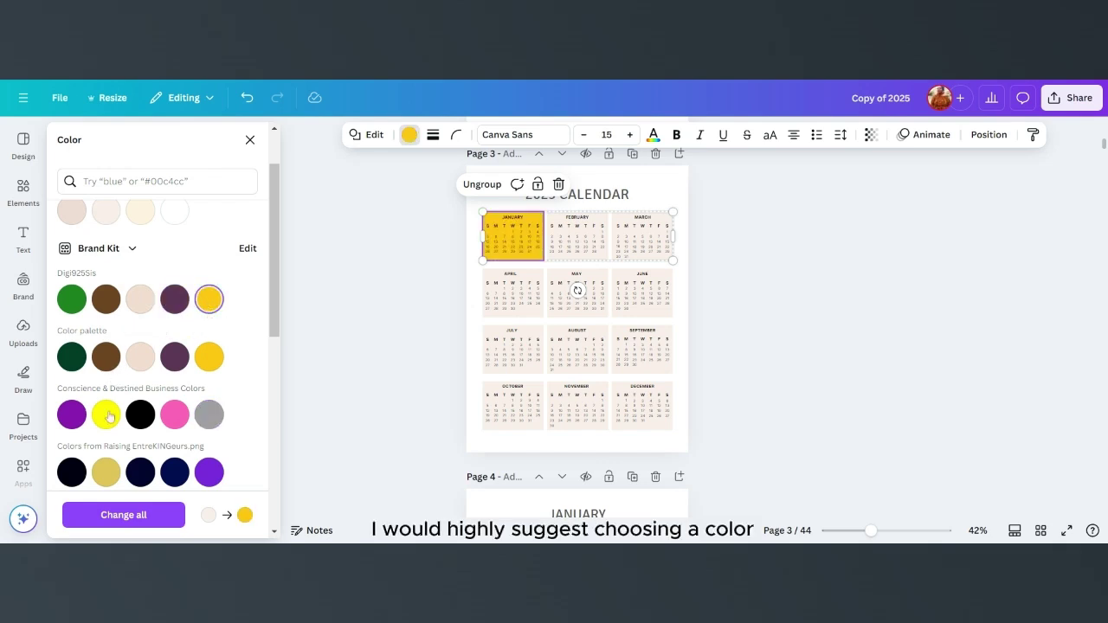
{"action": "scroll", "coordinate": [122, 407], "scroll_direction": "down", "scroll_amount": 1}
{"action": "left_click", "coordinate": [105, 342]}
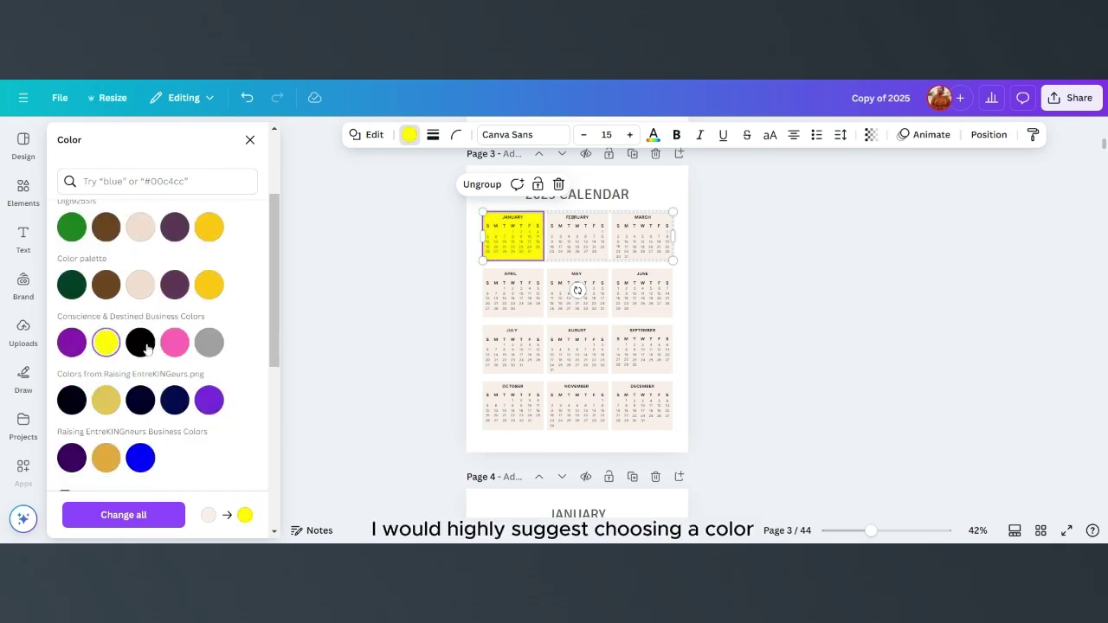
Step: Examine the calendar grids, notes and to-do areas on the January and February pages
{"action": "scroll", "coordinate": [528, 346], "scroll_direction": "down", "scroll_amount": 5}
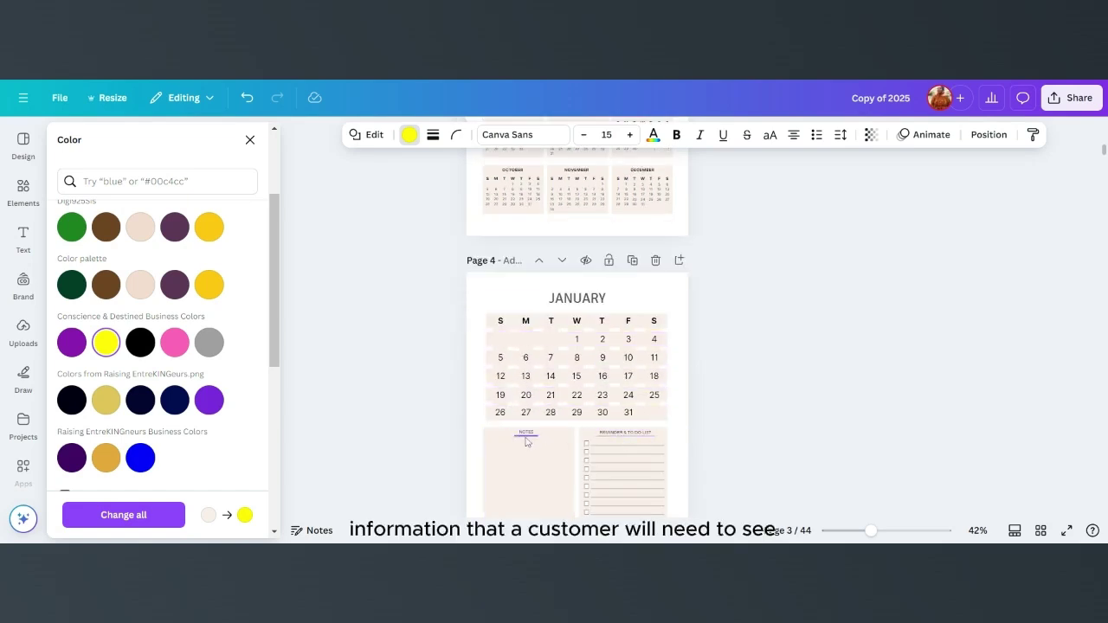
{"action": "scroll", "coordinate": [564, 462], "scroll_direction": "down", "scroll_amount": 1}
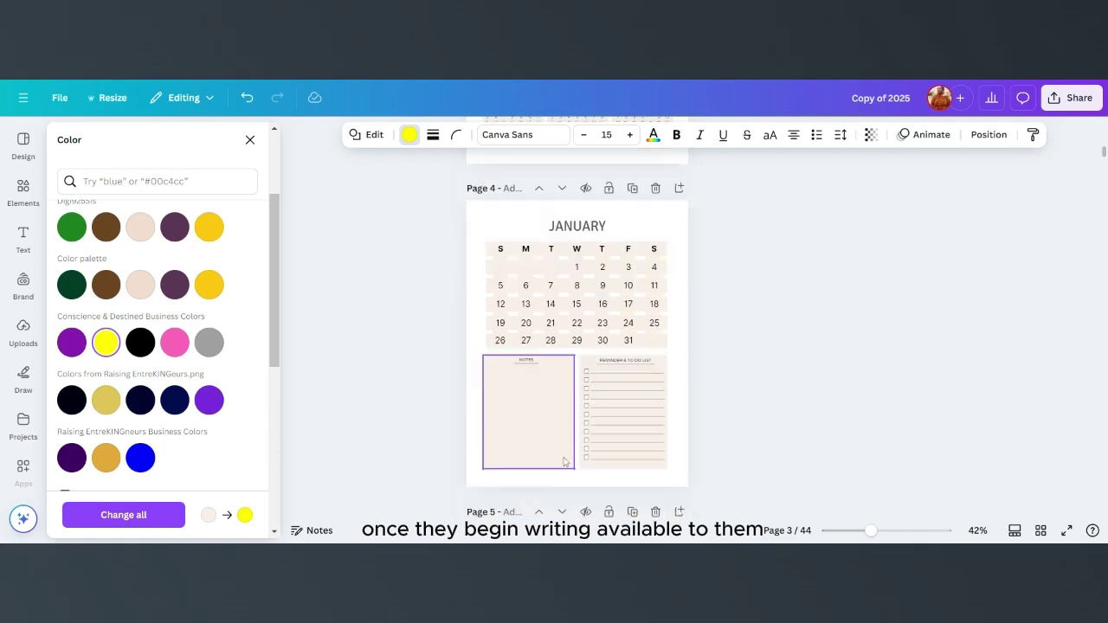
{"action": "scroll", "coordinate": [563, 462], "scroll_direction": "down", "scroll_amount": 2}
{"action": "scroll", "coordinate": [564, 463], "scroll_direction": "up", "scroll_amount": 2}
{"action": "scroll", "coordinate": [543, 421], "scroll_direction": "up", "scroll_amount": 5}
{"action": "scroll", "coordinate": [516, 390], "scroll_direction": "down", "scroll_amount": 6}
{"action": "scroll", "coordinate": [546, 398], "scroll_direction": "down", "scroll_amount": 4}
{"action": "scroll", "coordinate": [546, 399], "scroll_direction": "up", "scroll_amount": 1}
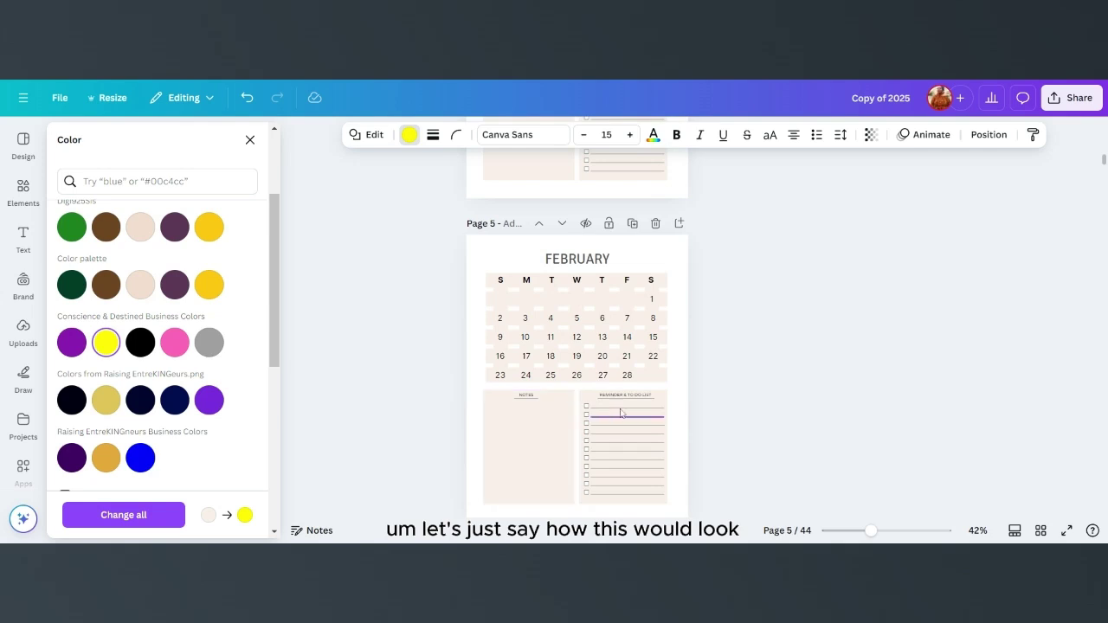
Step: Fill February's Reminder & To Do List box with the same bright yellow and apply that colour change across all pages
{"action": "left_click", "coordinate": [591, 403]}
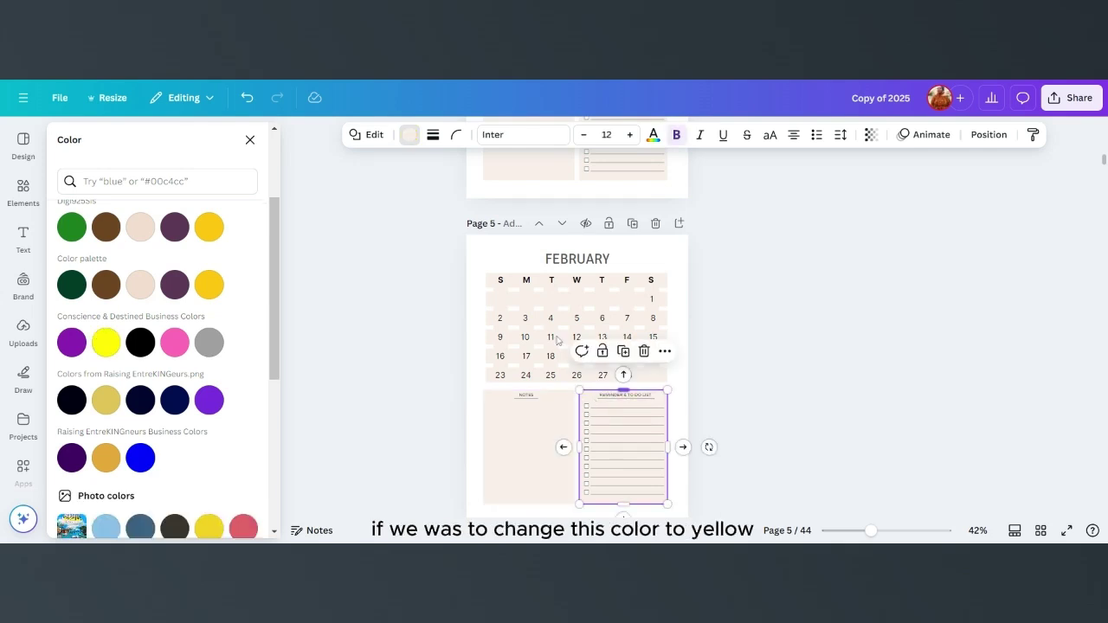
{"action": "left_click", "coordinate": [104, 344]}
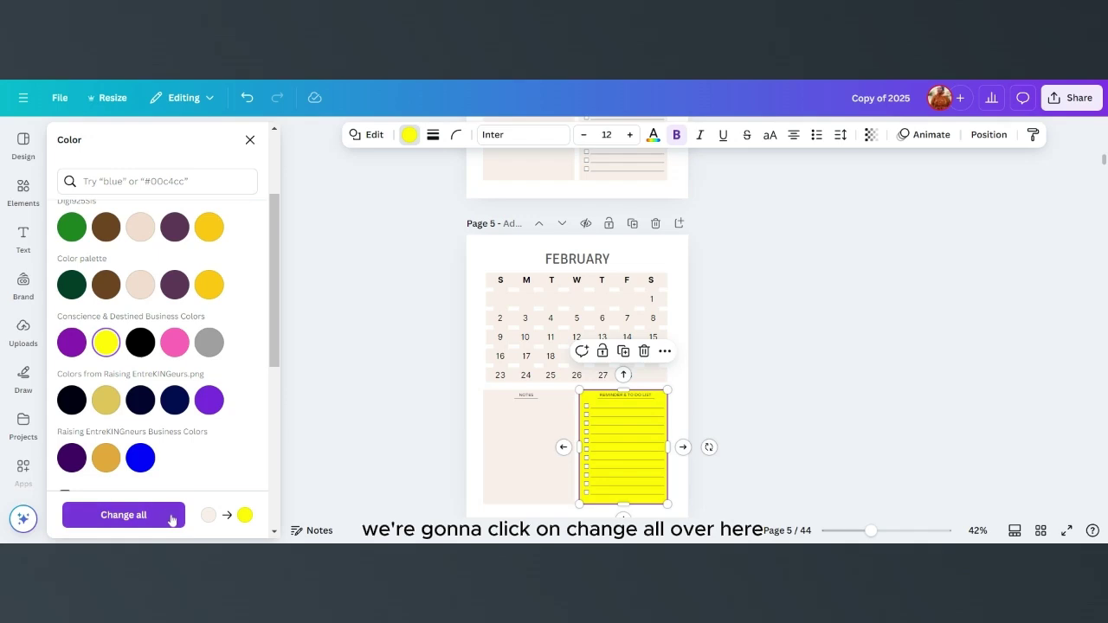
{"action": "left_click", "coordinate": [123, 515]}
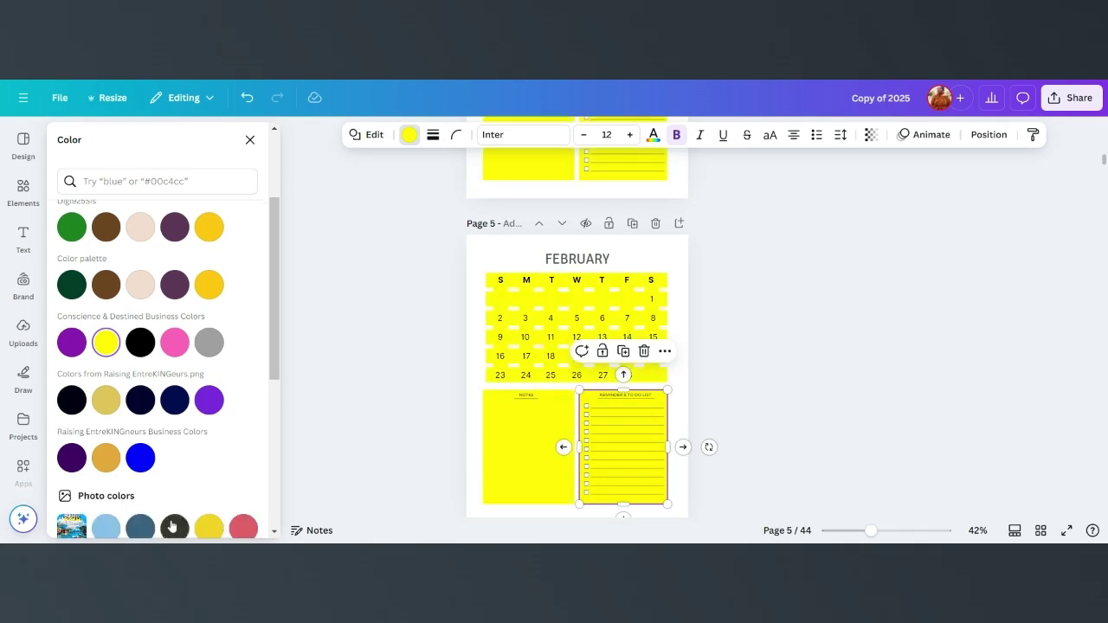
Step: Check the fill colours on the pages from the 2025 Calendar through Basic Local Phrases, ending at the Travel Journal
{"action": "scroll", "coordinate": [582, 386], "scroll_direction": "up", "scroll_amount": 5}
{"action": "scroll", "coordinate": [582, 387], "scroll_direction": "up", "scroll_amount": 5}
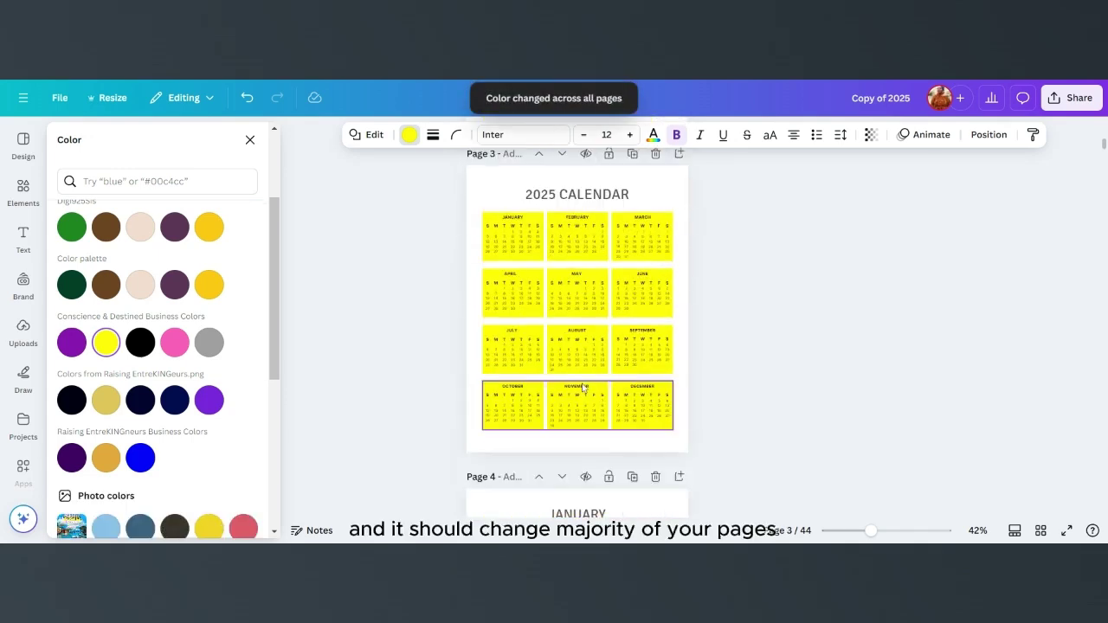
{"action": "scroll", "coordinate": [582, 387], "scroll_direction": "down", "scroll_amount": 5}
{"action": "scroll", "coordinate": [582, 389], "scroll_direction": "down", "scroll_amount": 15}
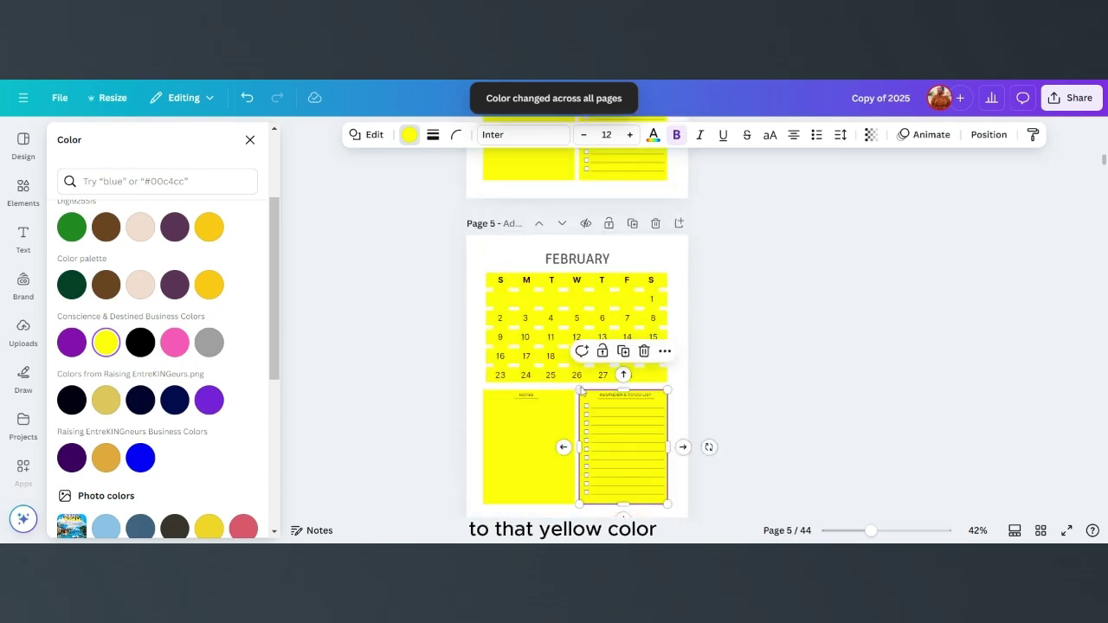
{"action": "scroll", "coordinate": [582, 391], "scroll_direction": "down", "scroll_amount": 15}
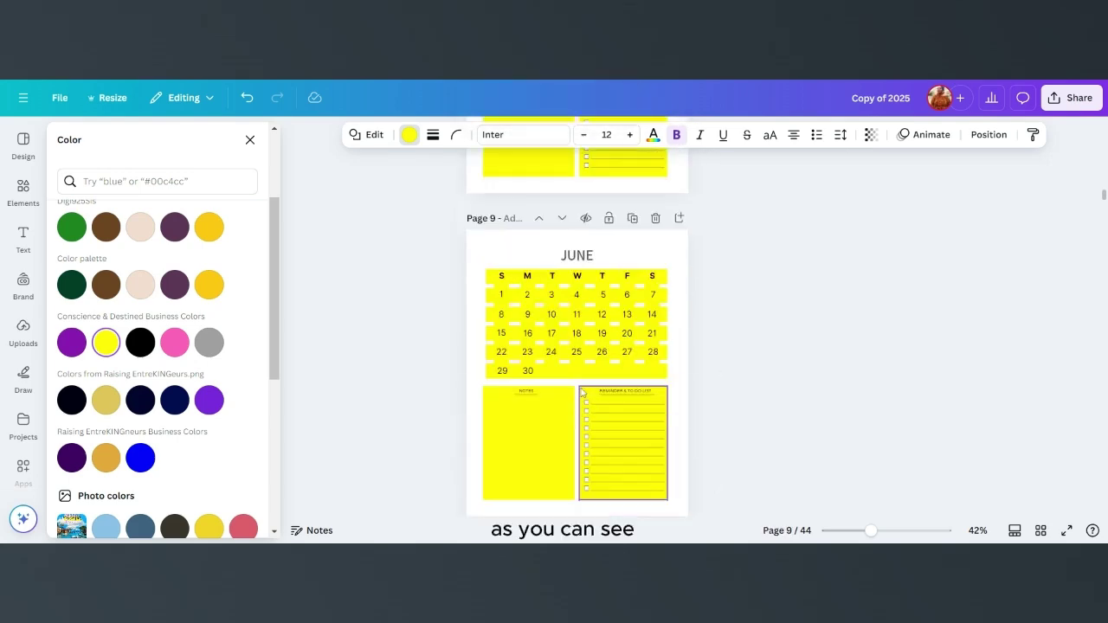
{"action": "scroll", "coordinate": [582, 391], "scroll_direction": "down", "scroll_amount": 15}
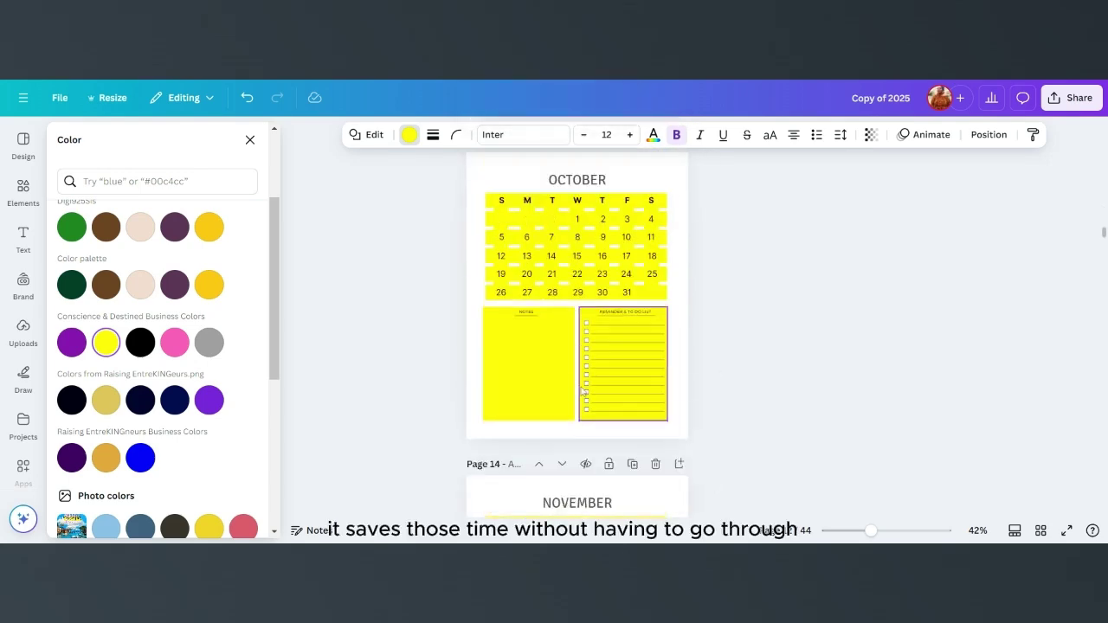
{"action": "scroll", "coordinate": [582, 391], "scroll_direction": "down", "scroll_amount": 10}
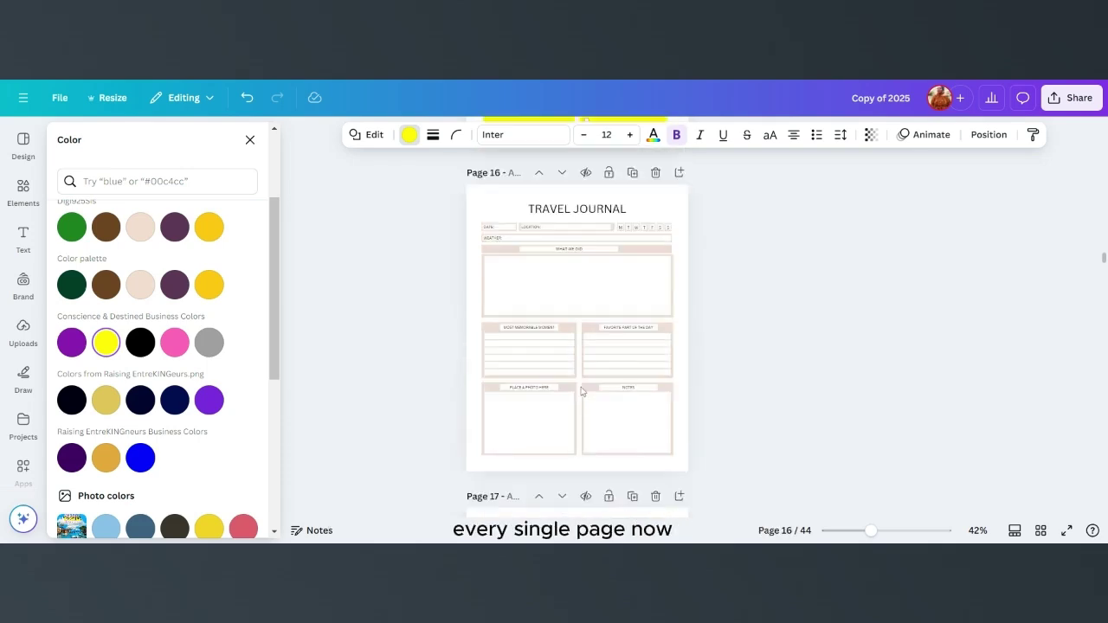
{"action": "scroll", "coordinate": [583, 391], "scroll_direction": "up", "scroll_amount": 10}
{"action": "scroll", "coordinate": [583, 391], "scroll_direction": "down", "scroll_amount": 4}
{"action": "scroll", "coordinate": [582, 390], "scroll_direction": "down", "scroll_amount": 12}
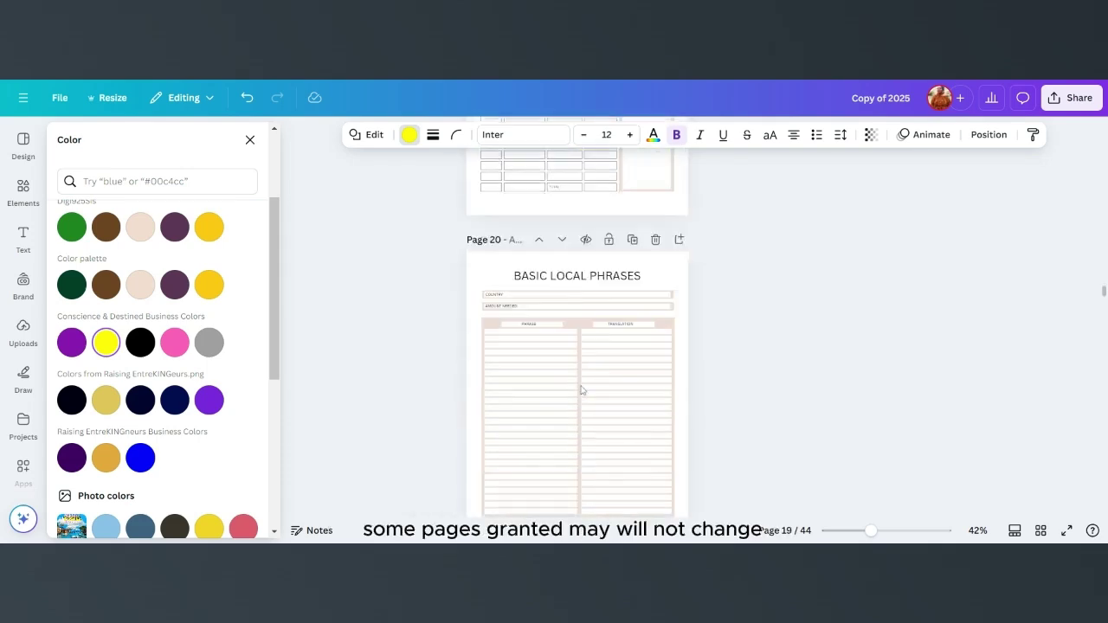
{"action": "scroll", "coordinate": [581, 389], "scroll_direction": "up", "scroll_amount": 7}
{"action": "scroll", "coordinate": [582, 389], "scroll_direction": "up", "scroll_amount": 15}
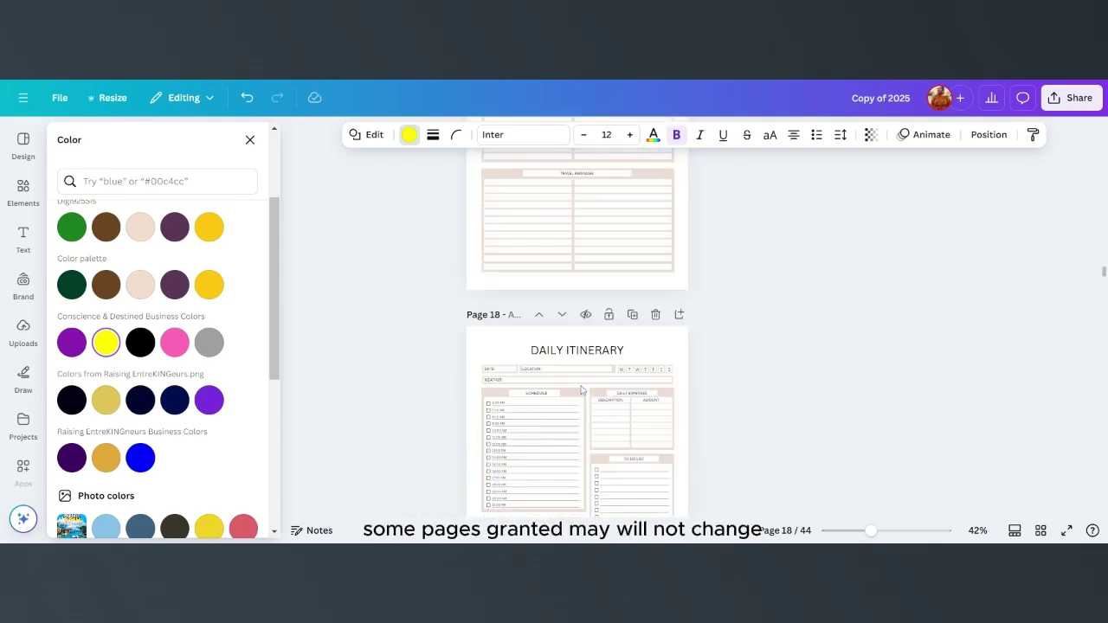
{"action": "scroll", "coordinate": [583, 391], "scroll_direction": "down", "scroll_amount": 2}
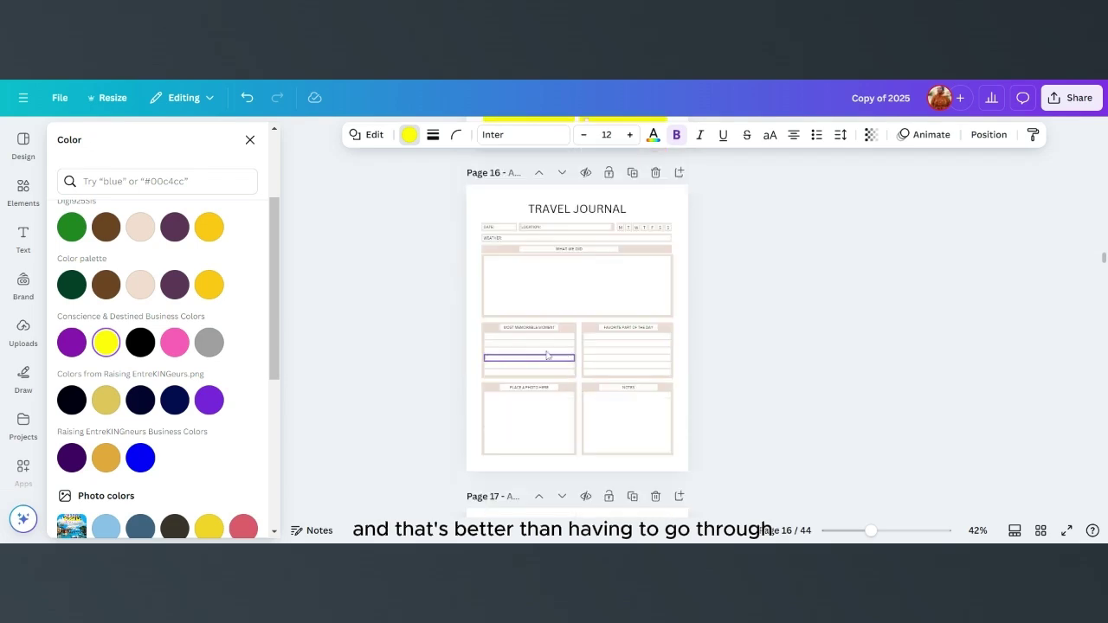
Step: Fill the What We Did header bar on the Travel Journal page with bright yellow and apply the change across all pages
{"action": "left_click", "coordinate": [498, 251]}
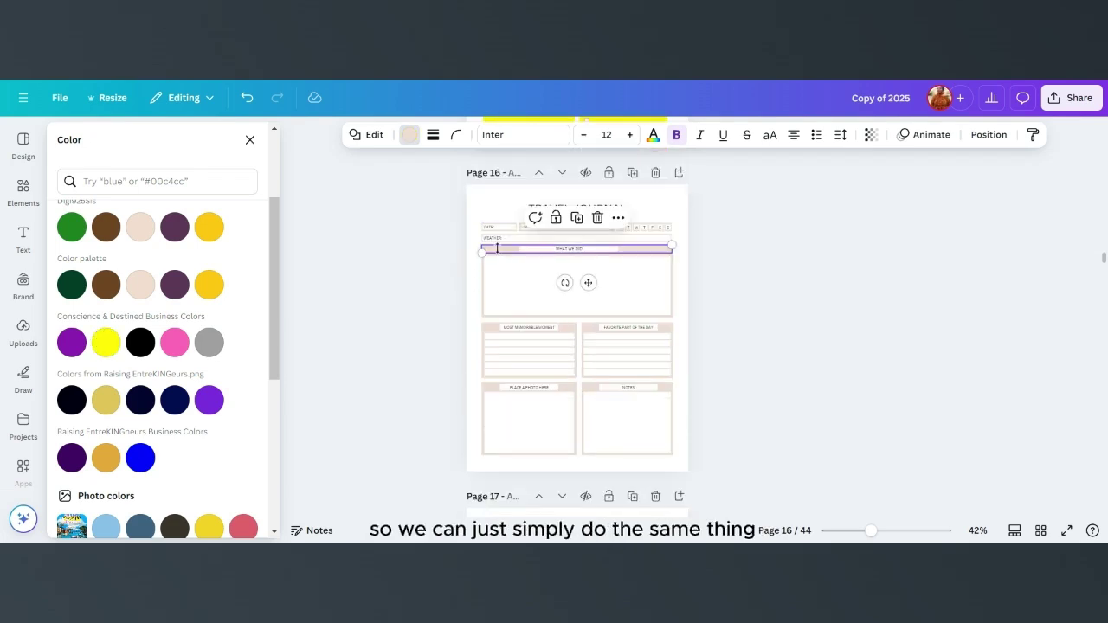
{"action": "left_click", "coordinate": [409, 134]}
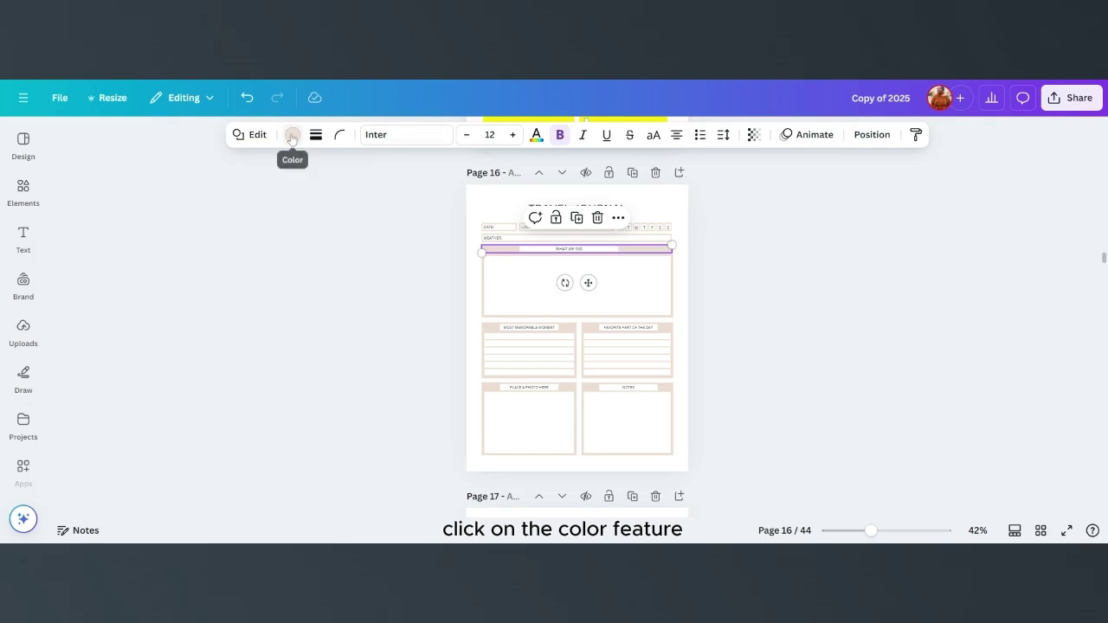
{"action": "left_click", "coordinate": [292, 136]}
{"action": "left_click", "coordinate": [105, 483]}
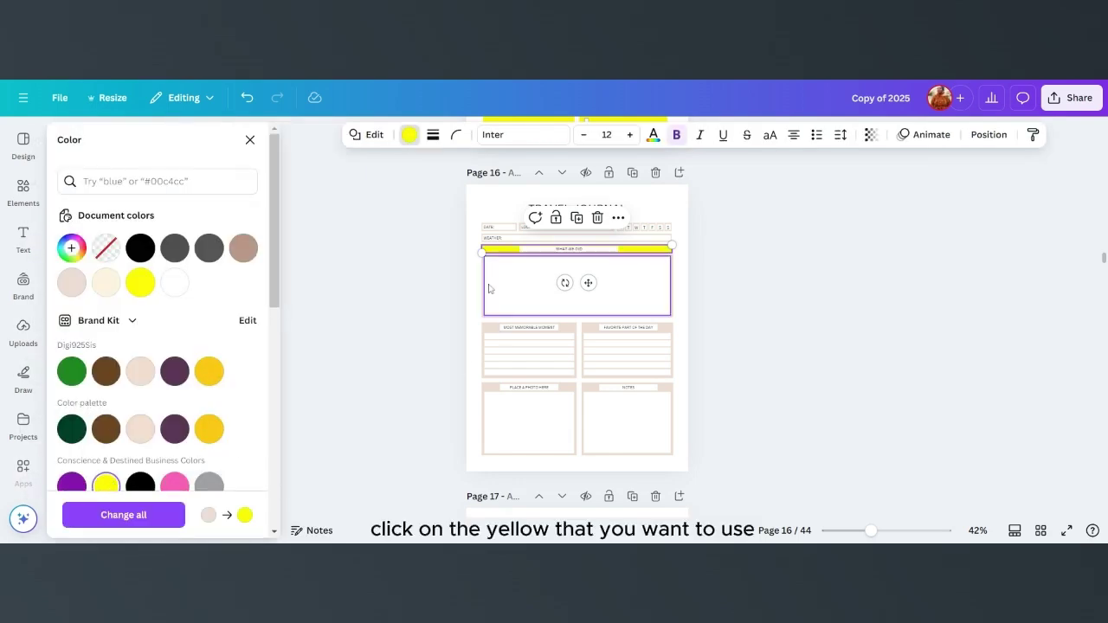
{"action": "left_click", "coordinate": [170, 516]}
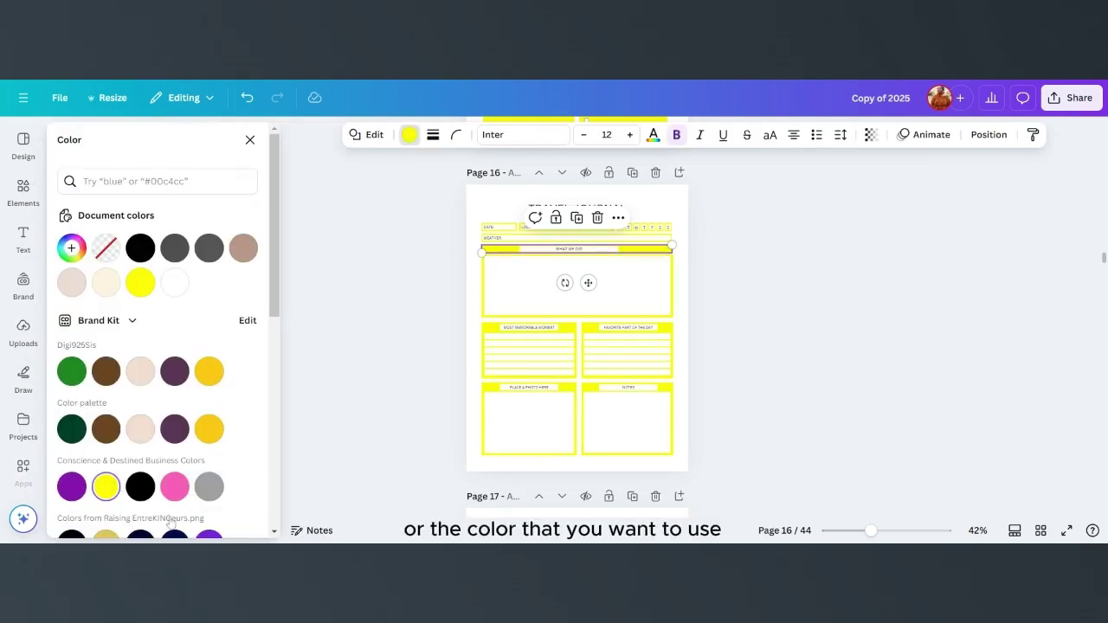
Step: Inspect the colours and text on the Travel Journal, Daily Itinerary and Travel Savings pages
{"action": "scroll", "coordinate": [526, 316], "scroll_direction": "up", "scroll_amount": 5}
{"action": "scroll", "coordinate": [530, 322], "scroll_direction": "down", "scroll_amount": 5}
{"action": "scroll", "coordinate": [531, 326], "scroll_direction": "down", "scroll_amount": 10}
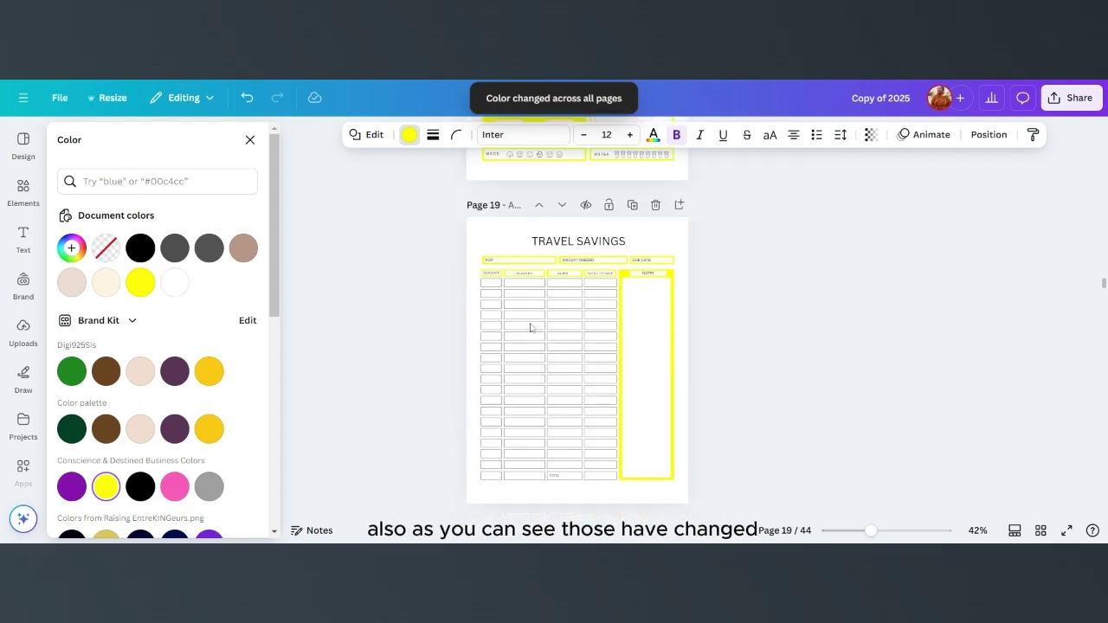
{"action": "scroll", "coordinate": [644, 276], "scroll_direction": "up", "scroll_amount": 2}
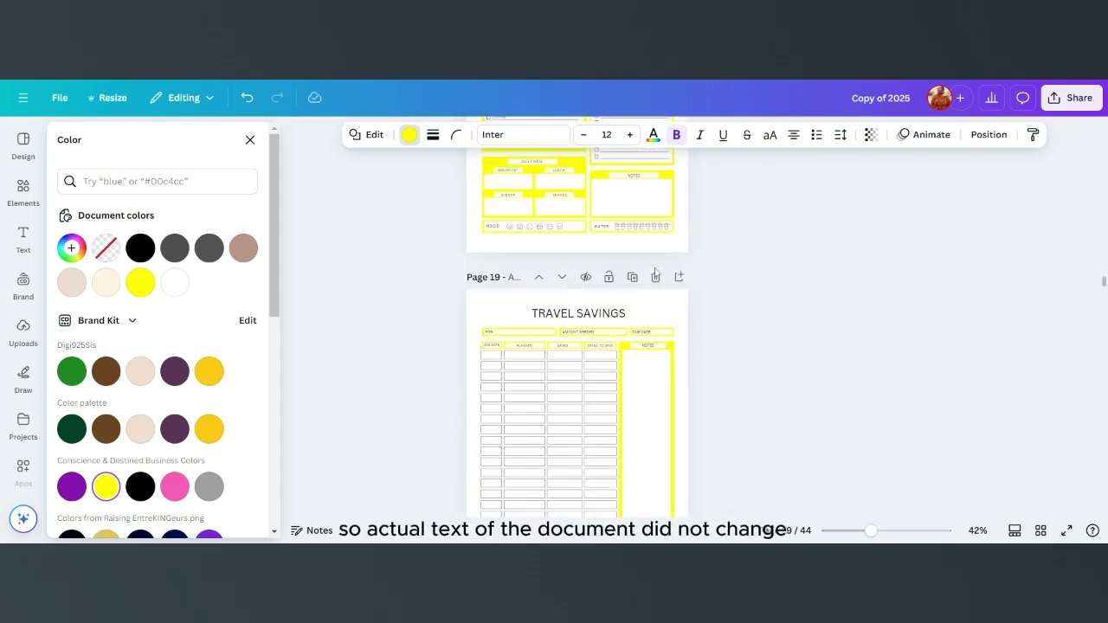
{"action": "scroll", "coordinate": [554, 268], "scroll_direction": "up", "scroll_amount": 2}
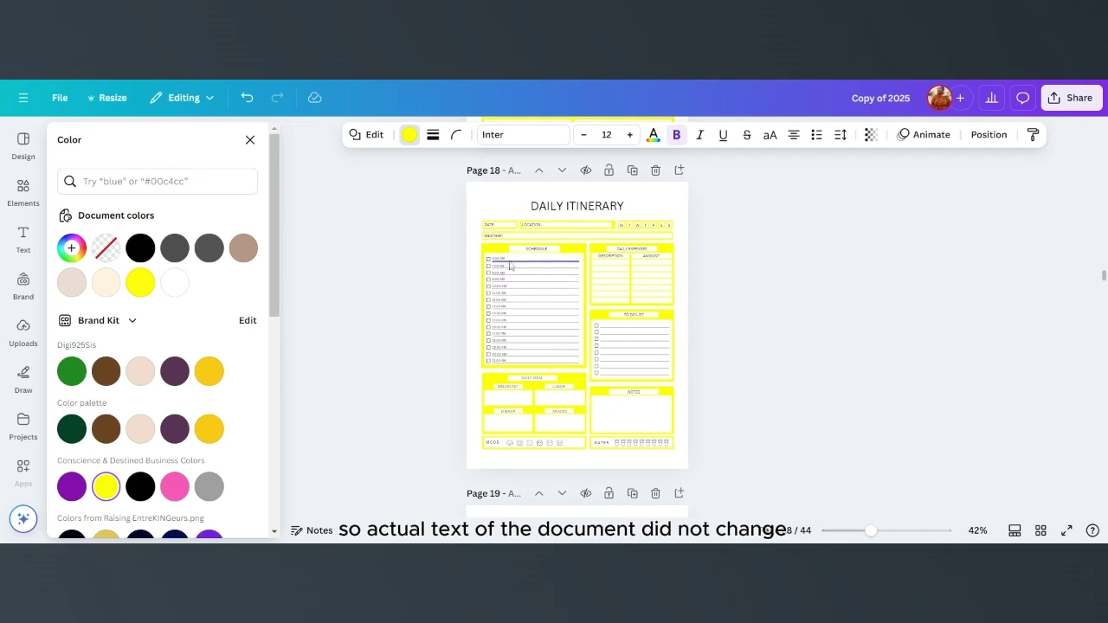
{"action": "scroll", "coordinate": [563, 312], "scroll_direction": "down", "scroll_amount": 3}
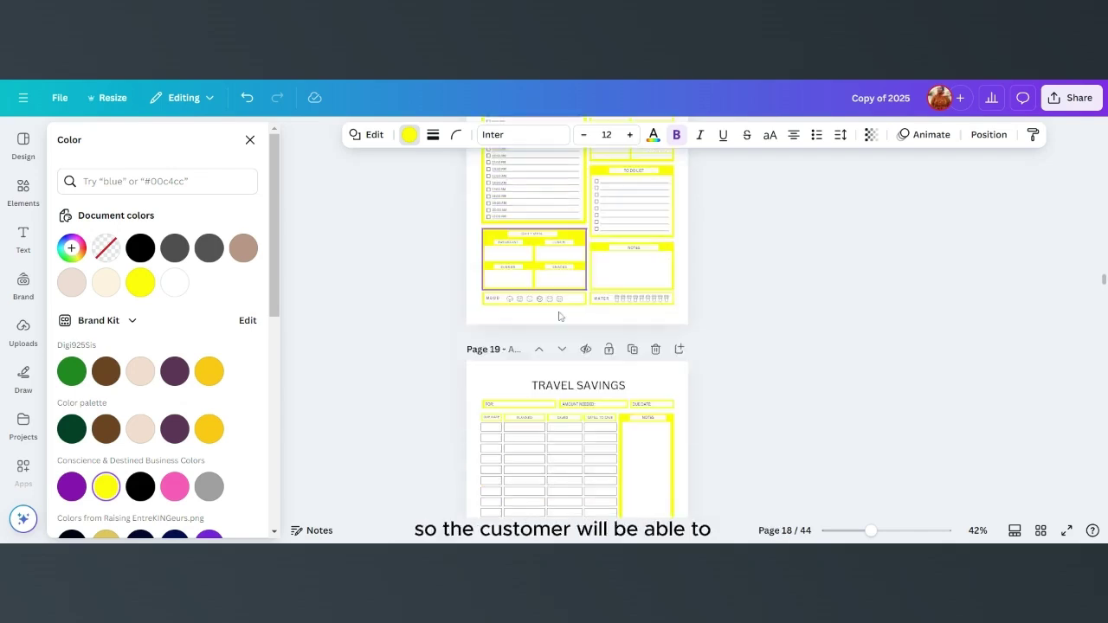
{"action": "scroll", "coordinate": [559, 319], "scroll_direction": "down", "scroll_amount": 2}
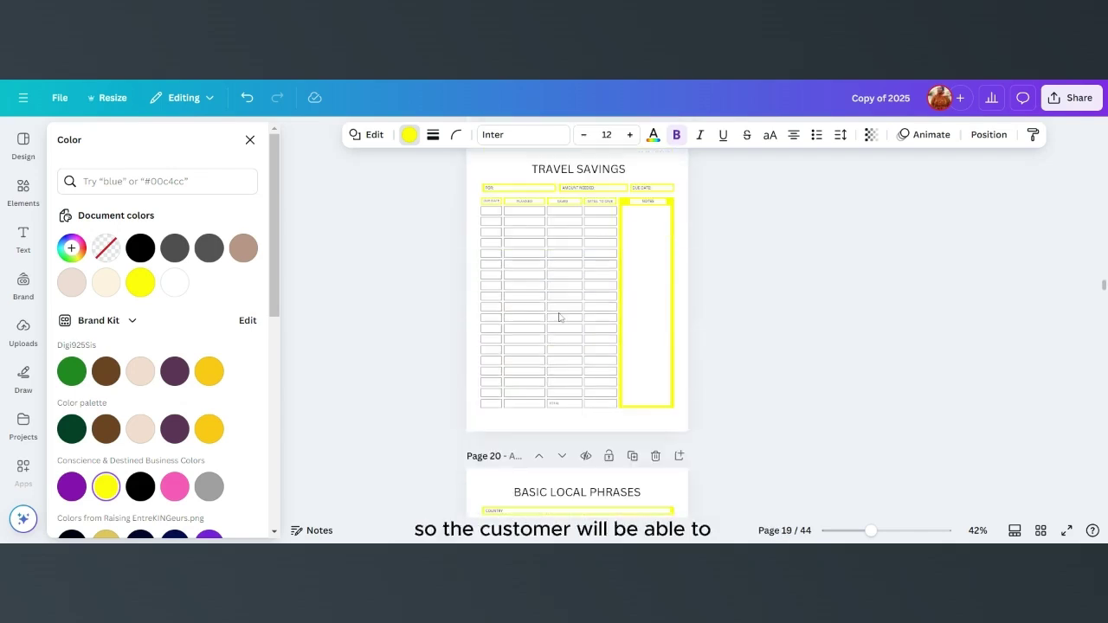
Step: Set the border colour of the small table boxes on the Travel Savings page to yellow and apply it across all pages
{"action": "left_click", "coordinate": [492, 214]}
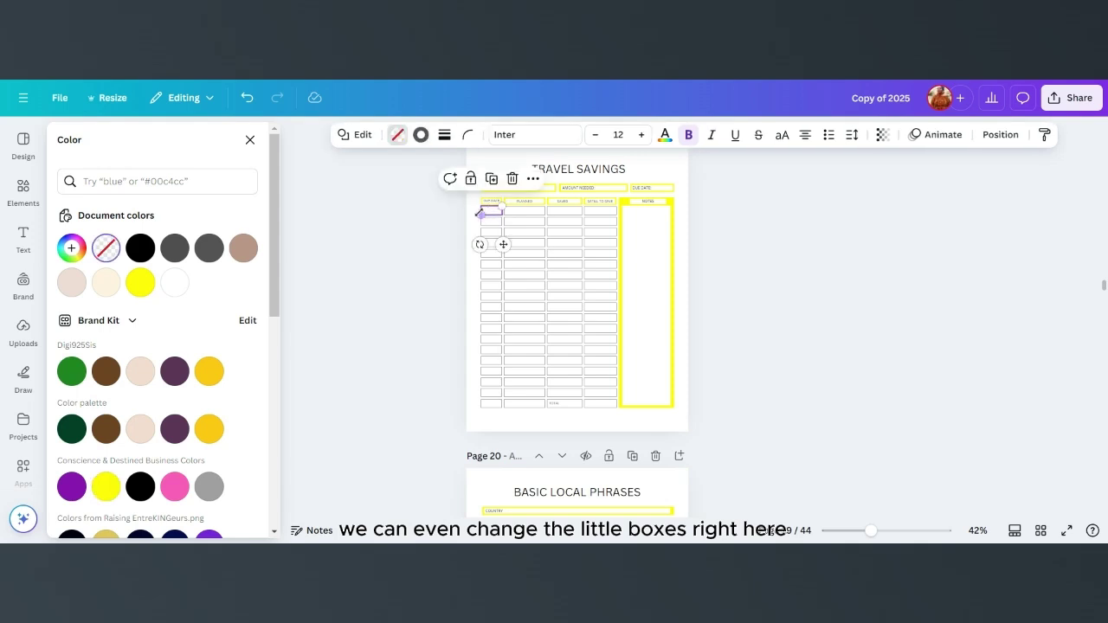
{"action": "left_click", "coordinate": [421, 136]}
{"action": "left_click", "coordinate": [71, 282]}
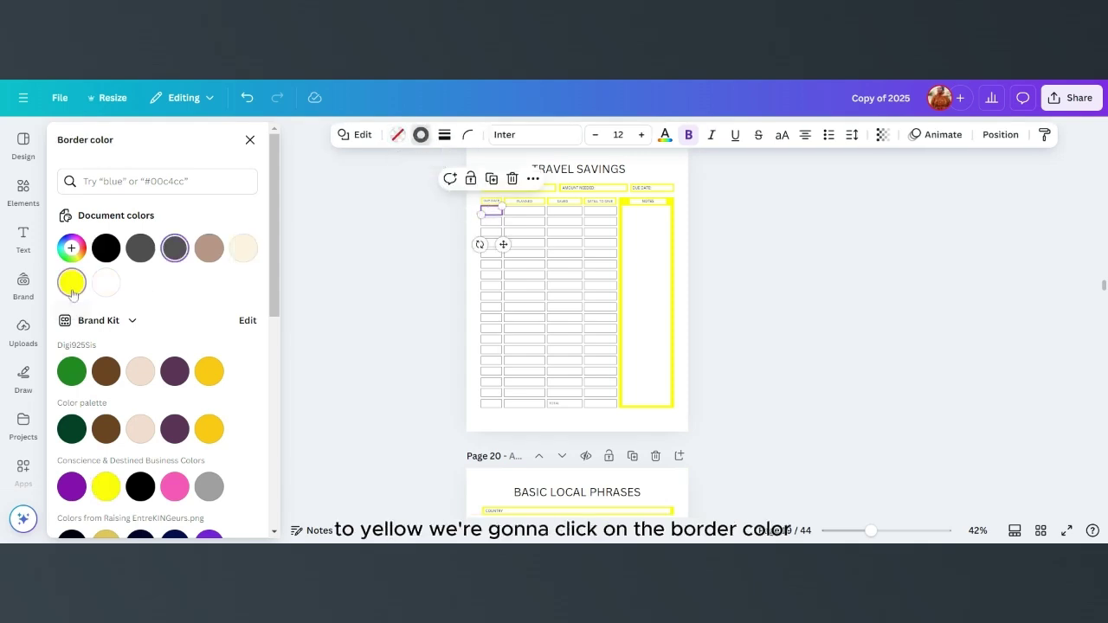
{"action": "left_click", "coordinate": [139, 515]}
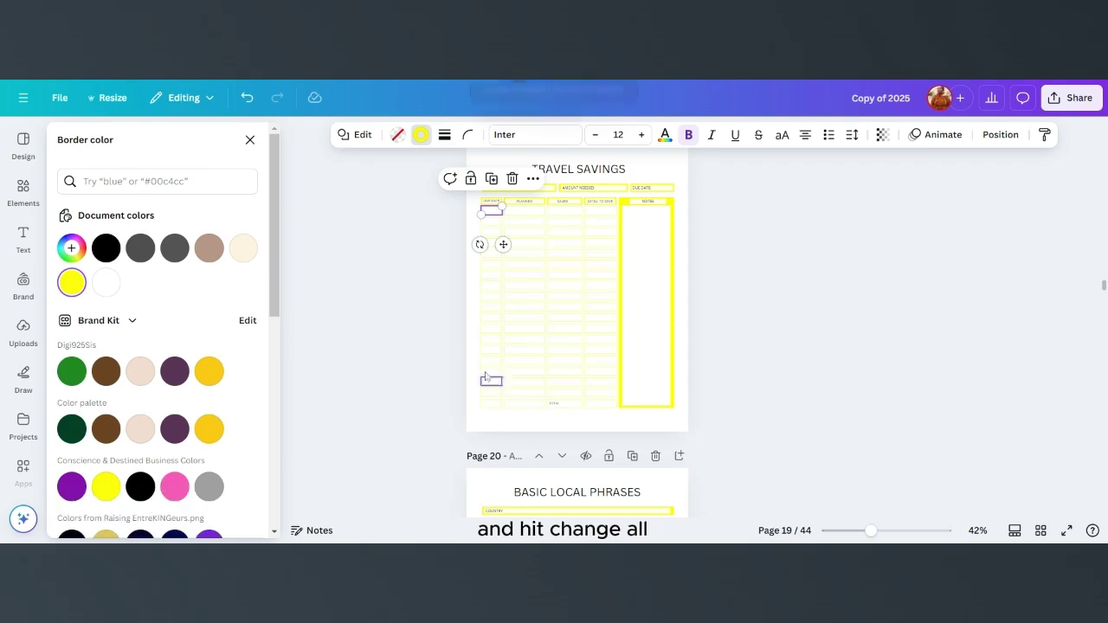
{"action": "scroll", "coordinate": [549, 383], "scroll_direction": "down", "scroll_amount": 6}
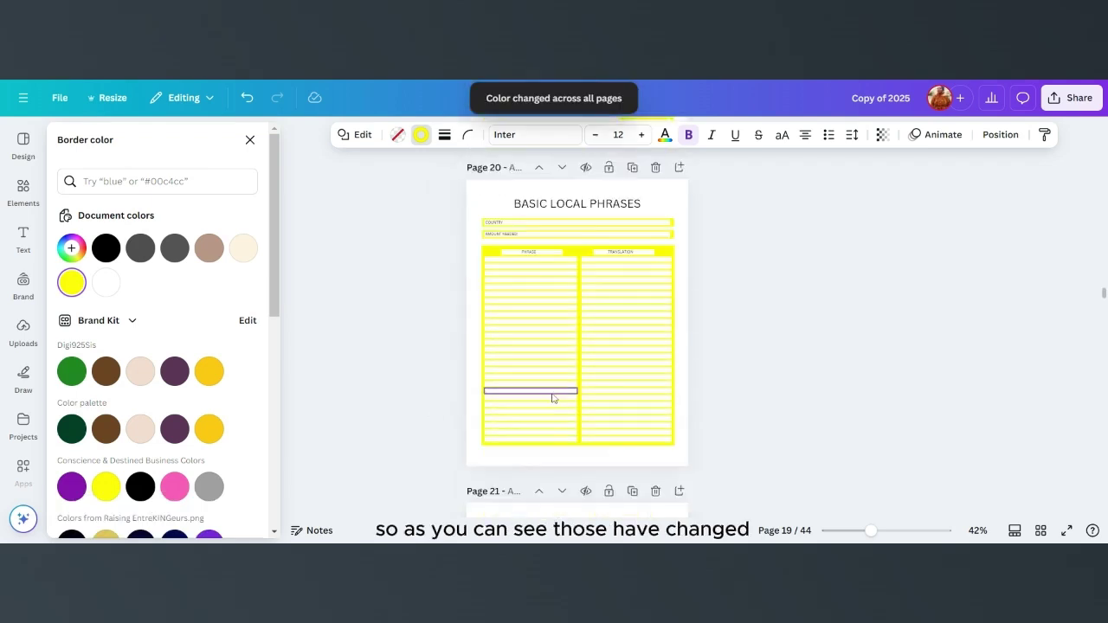
{"action": "scroll", "coordinate": [552, 398], "scroll_direction": "down", "scroll_amount": 10}
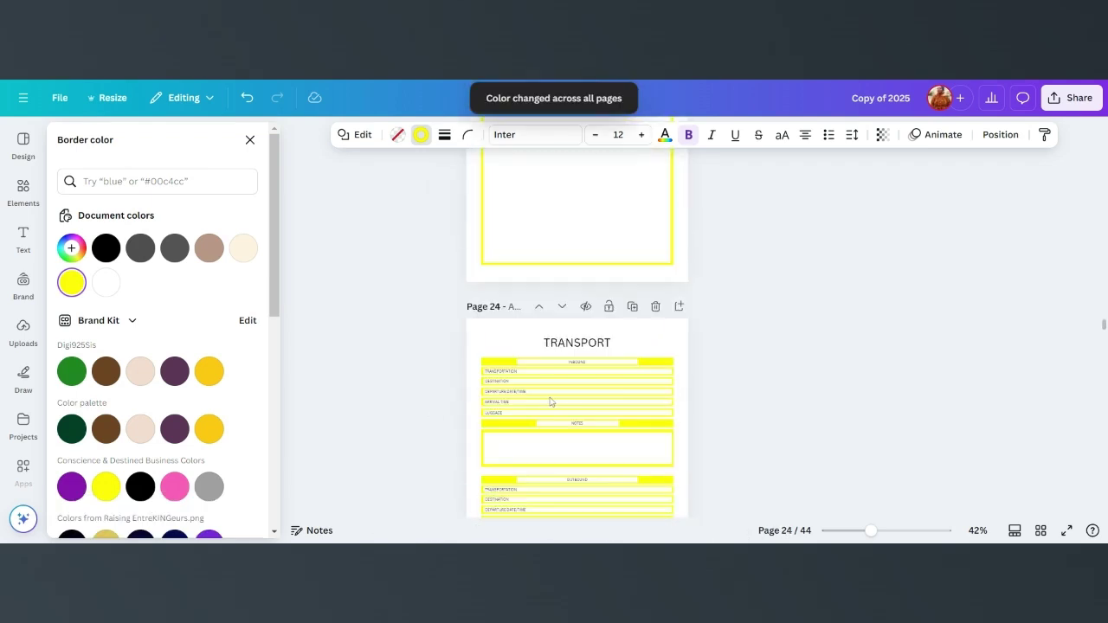
Step: Set the border colour of the boxes on the Places to Visit page to yellow and apply it across all pages
{"action": "scroll", "coordinate": [548, 401], "scroll_direction": "down", "scroll_amount": 5}
{"action": "scroll", "coordinate": [546, 401], "scroll_direction": "up", "scroll_amount": 2}
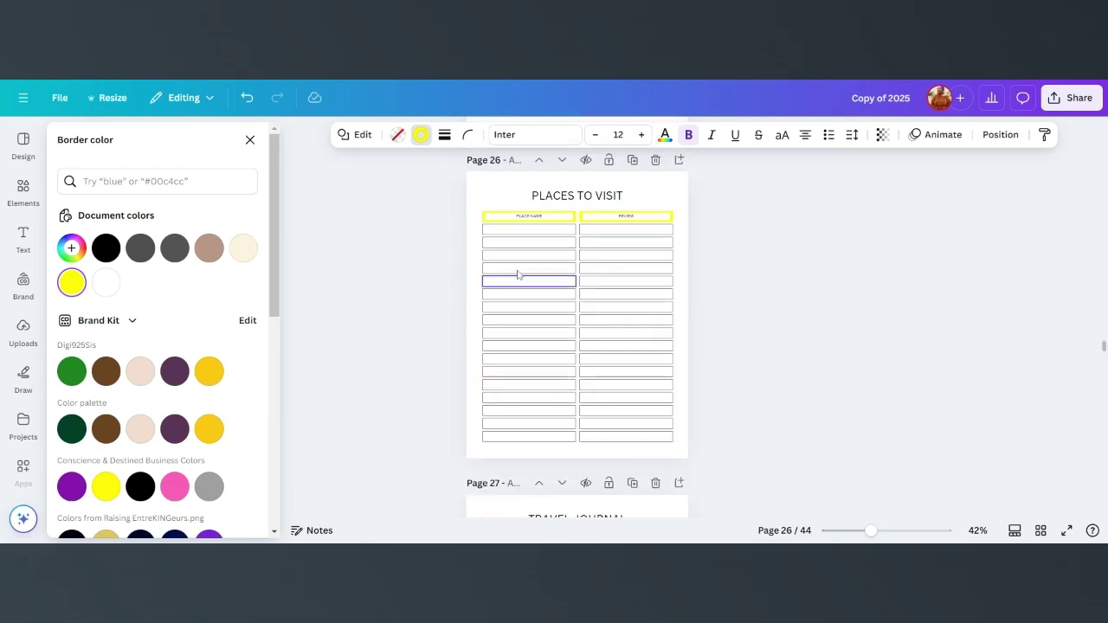
{"action": "left_click", "coordinate": [493, 234]}
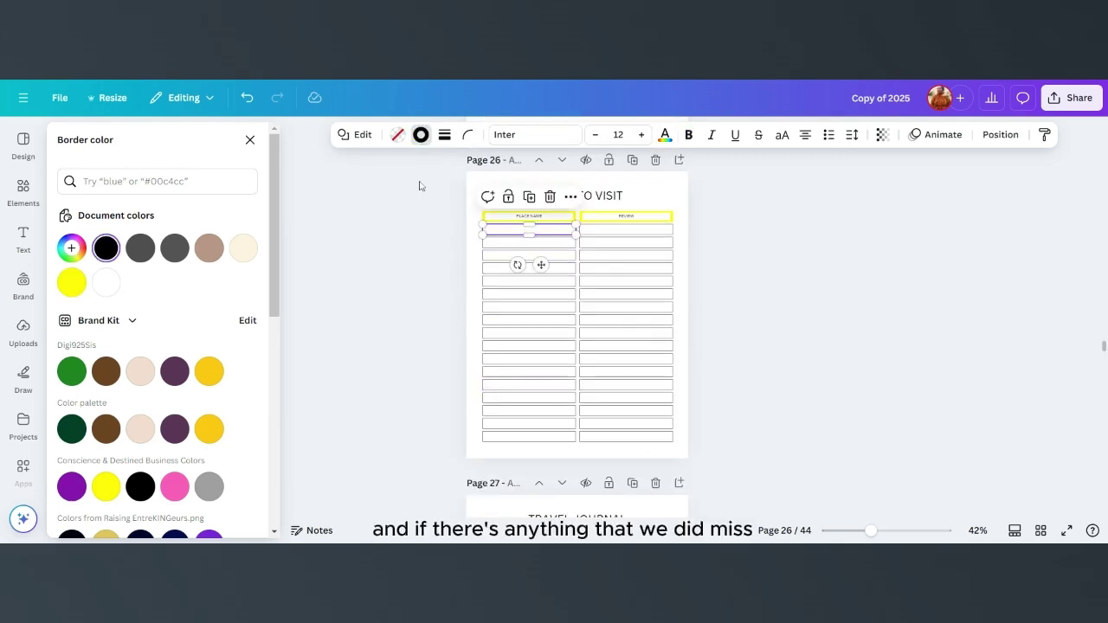
{"action": "left_click", "coordinate": [420, 136]}
{"action": "left_click", "coordinate": [305, 135]}
{"action": "left_click", "coordinate": [72, 282]}
{"action": "left_click", "coordinate": [173, 515]}
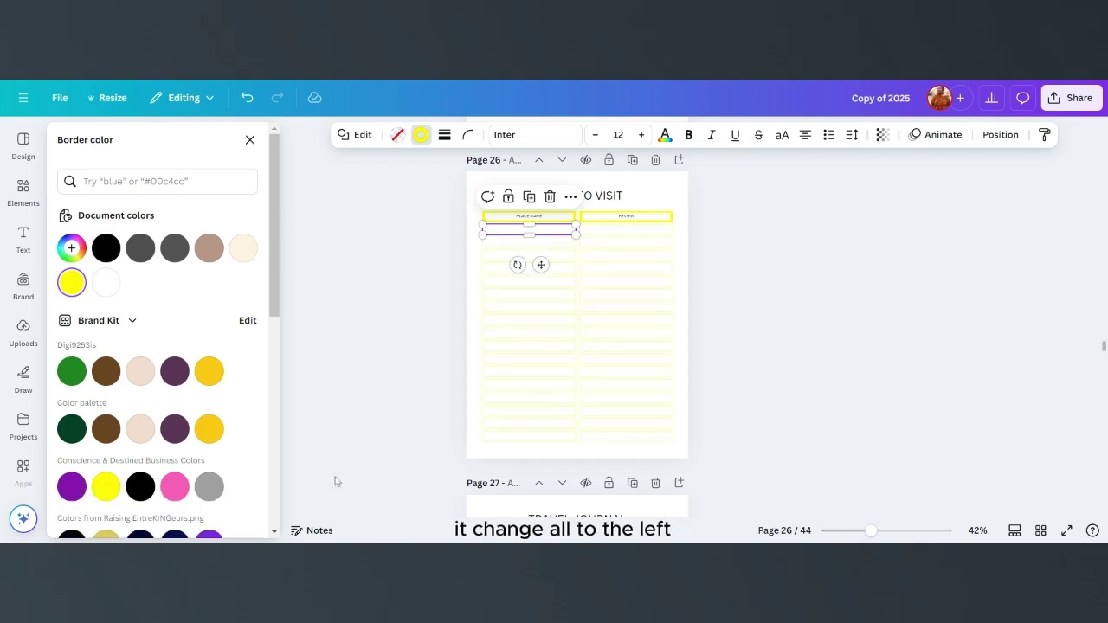
Step: Search the colours for sky blue and recolour the My Destinations world map with the pale blue from the Sky Balloons palette
{"action": "scroll", "coordinate": [551, 394], "scroll_direction": "down", "scroll_amount": 3}
{"action": "scroll", "coordinate": [551, 394], "scroll_direction": "down", "scroll_amount": 10}
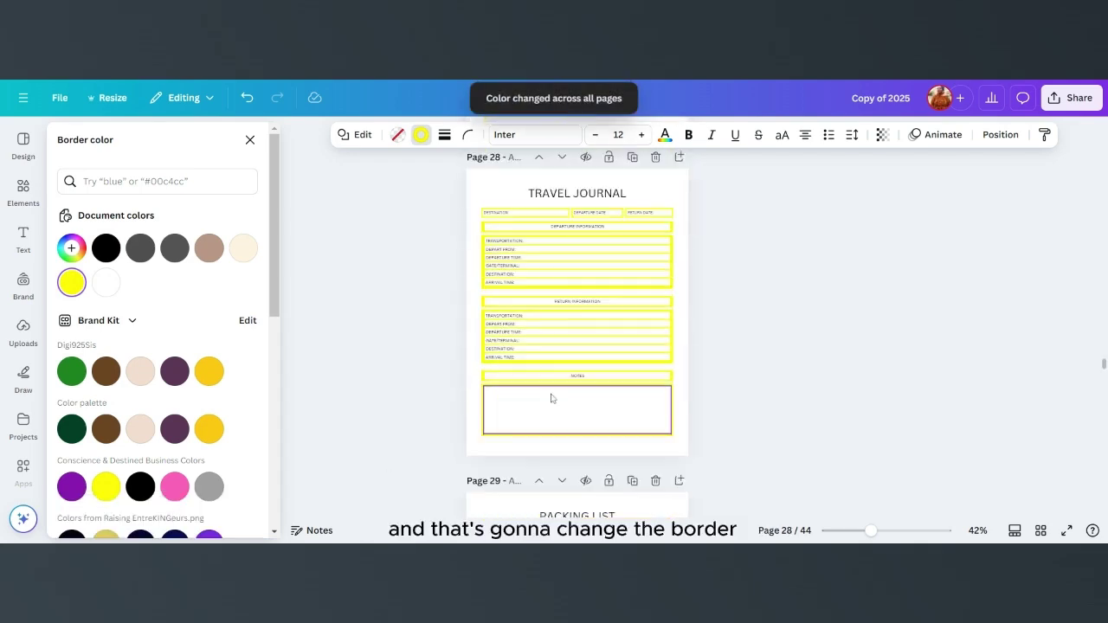
{"action": "scroll", "coordinate": [551, 399], "scroll_direction": "down", "scroll_amount": 12}
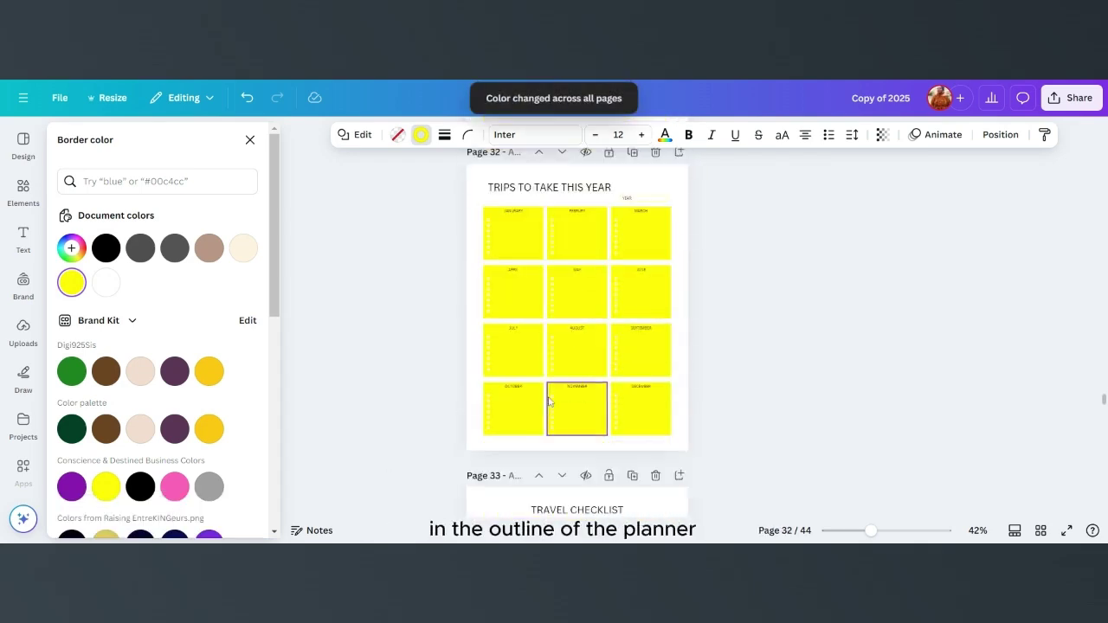
{"action": "scroll", "coordinate": [549, 403], "scroll_direction": "down", "scroll_amount": 3}
{"action": "scroll", "coordinate": [549, 403], "scroll_direction": "up", "scroll_amount": 3}
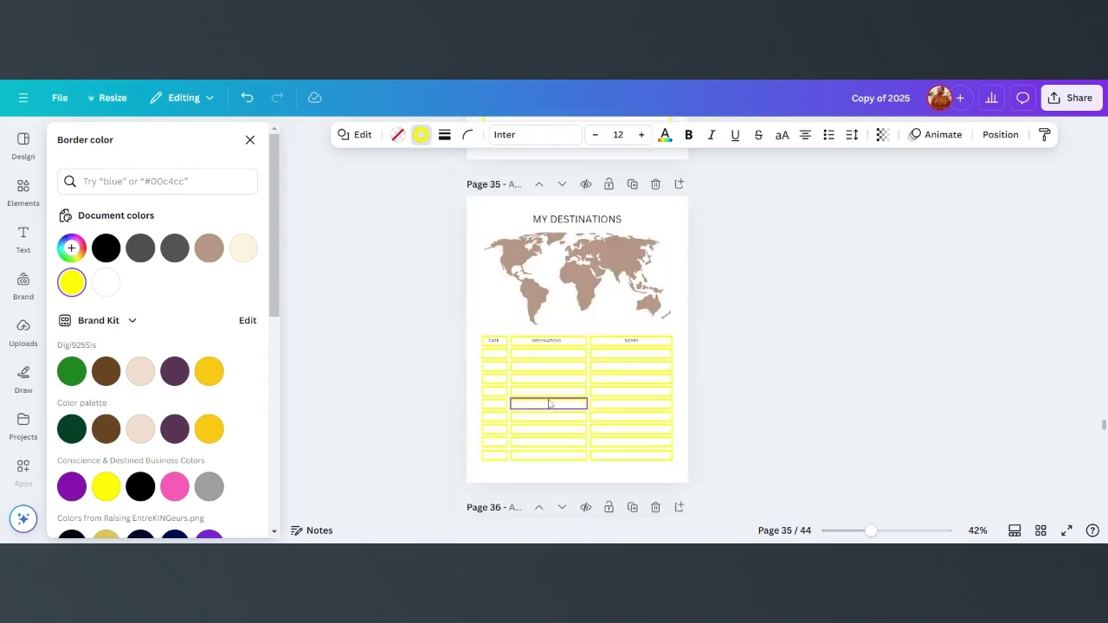
{"action": "left_click", "coordinate": [587, 356]}
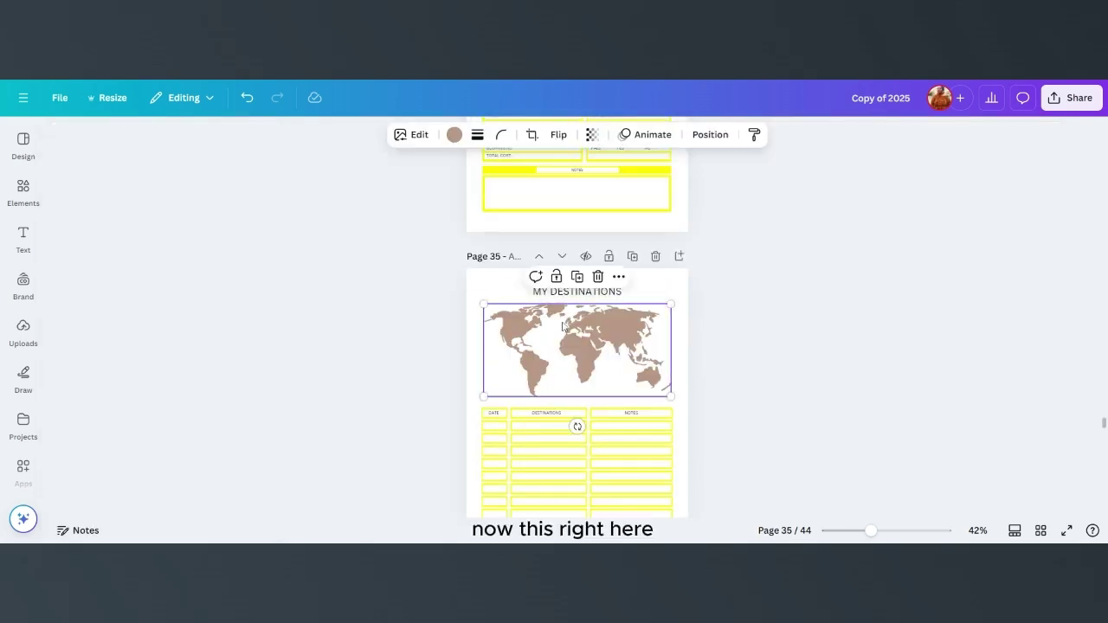
{"action": "left_click", "coordinate": [454, 135]}
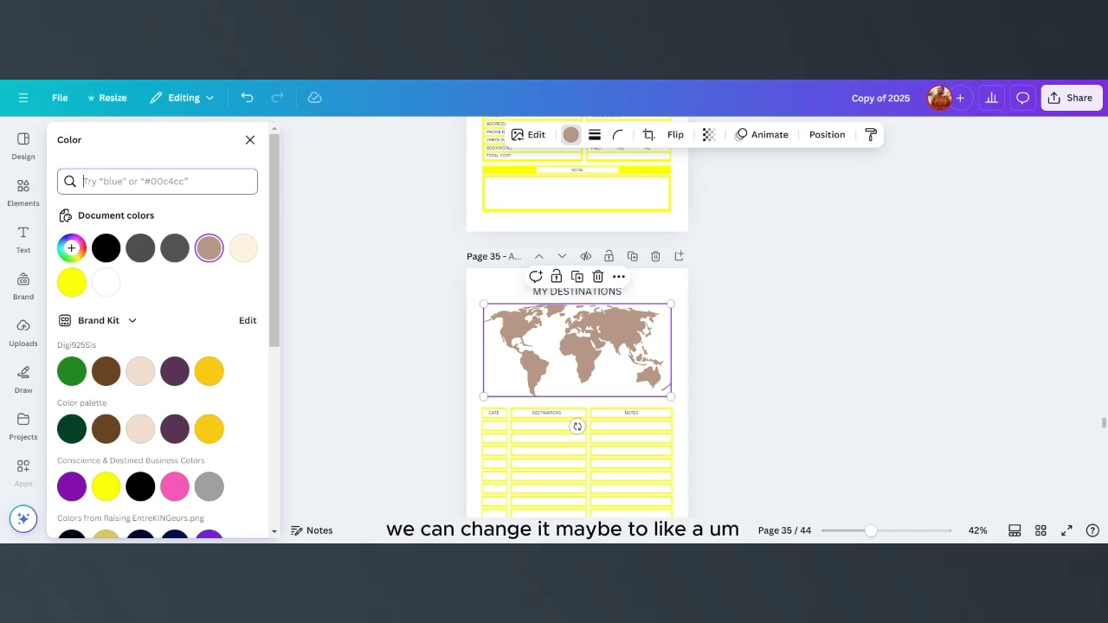
{"action": "type", "text": "sky s"}
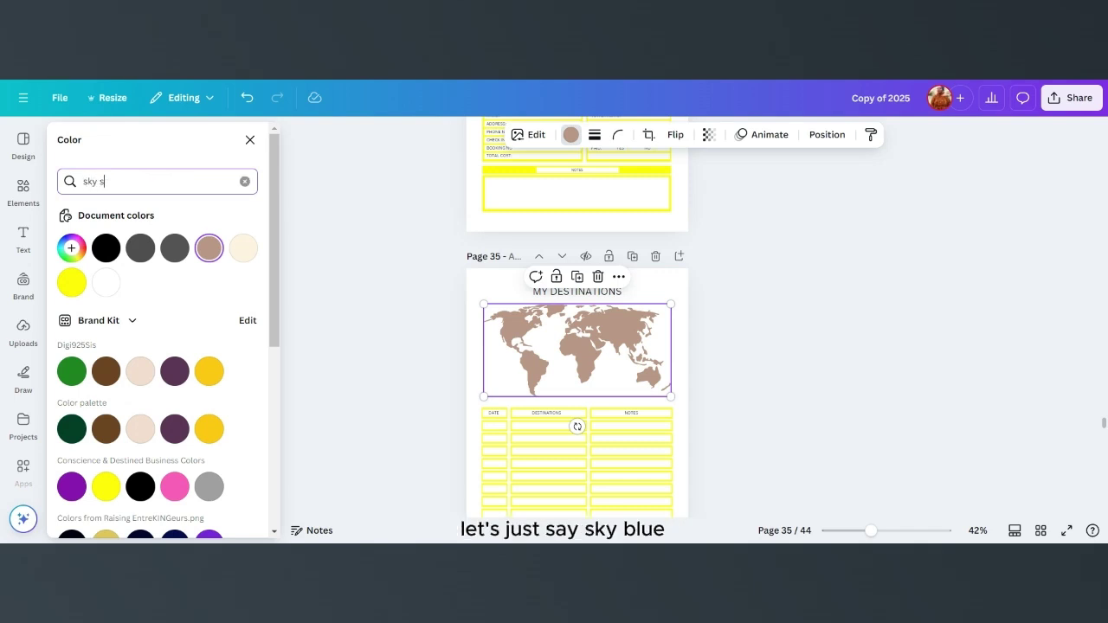
{"action": "key", "text": "BackSpace"}
{"action": "type", "text": "blue"}
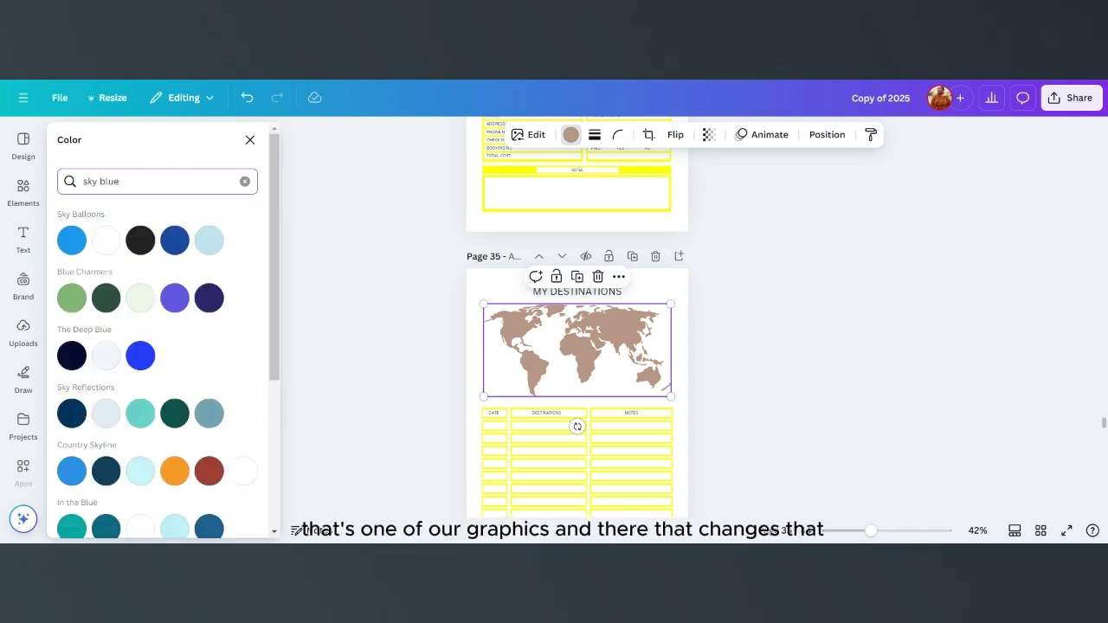
{"action": "left_click", "coordinate": [209, 239]}
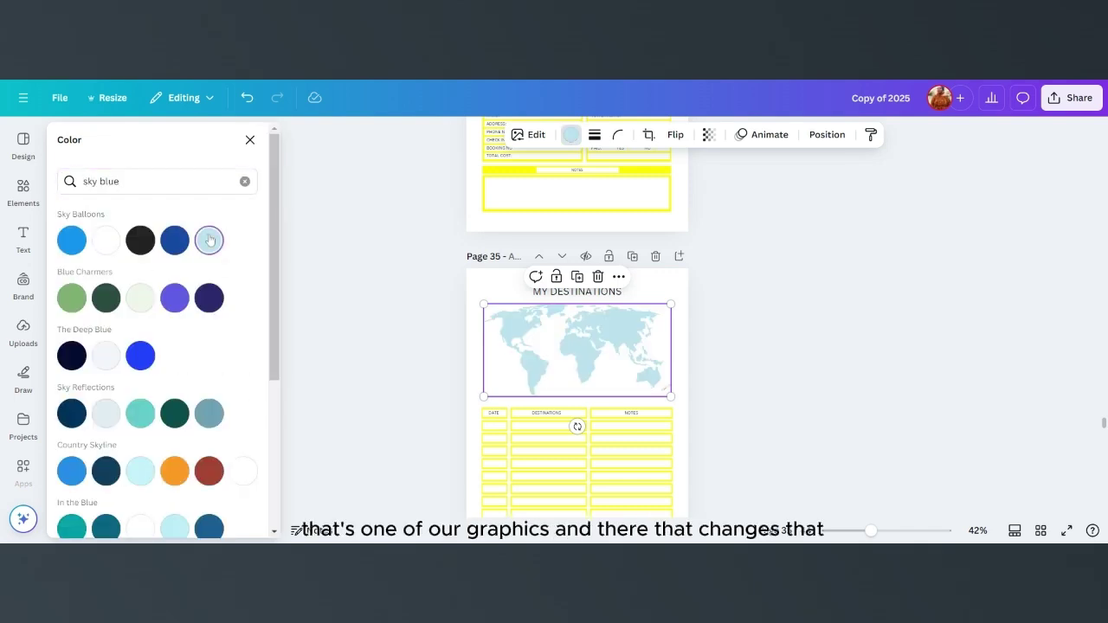
{"action": "left_click", "coordinate": [678, 372]}
Step: Check the remaining pages through Notes for missed colours and duplicate the Travel Expense Tracker page
{"action": "scroll", "coordinate": [606, 376], "scroll_direction": "down", "scroll_amount": 15}
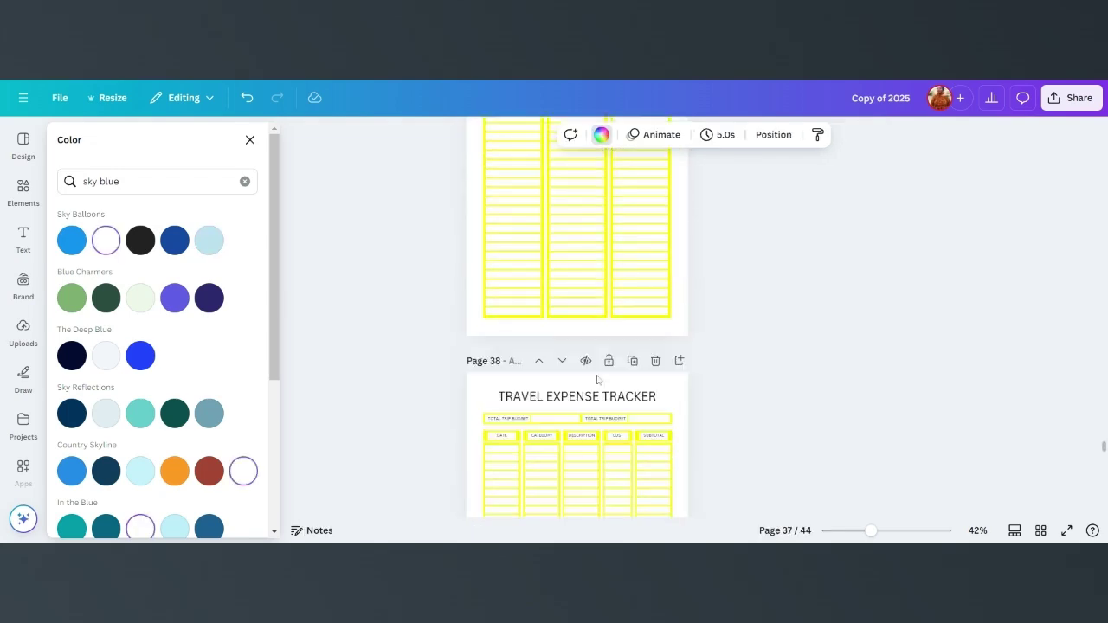
{"action": "scroll", "coordinate": [591, 382], "scroll_direction": "down", "scroll_amount": 20}
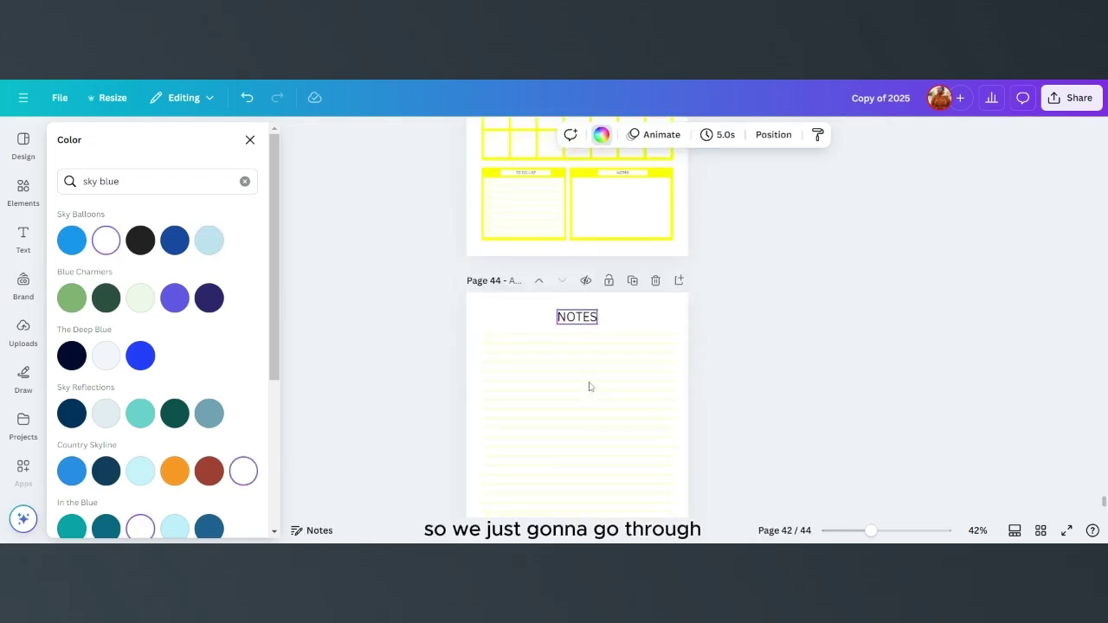
{"action": "scroll", "coordinate": [588, 387], "scroll_direction": "up", "scroll_amount": 15}
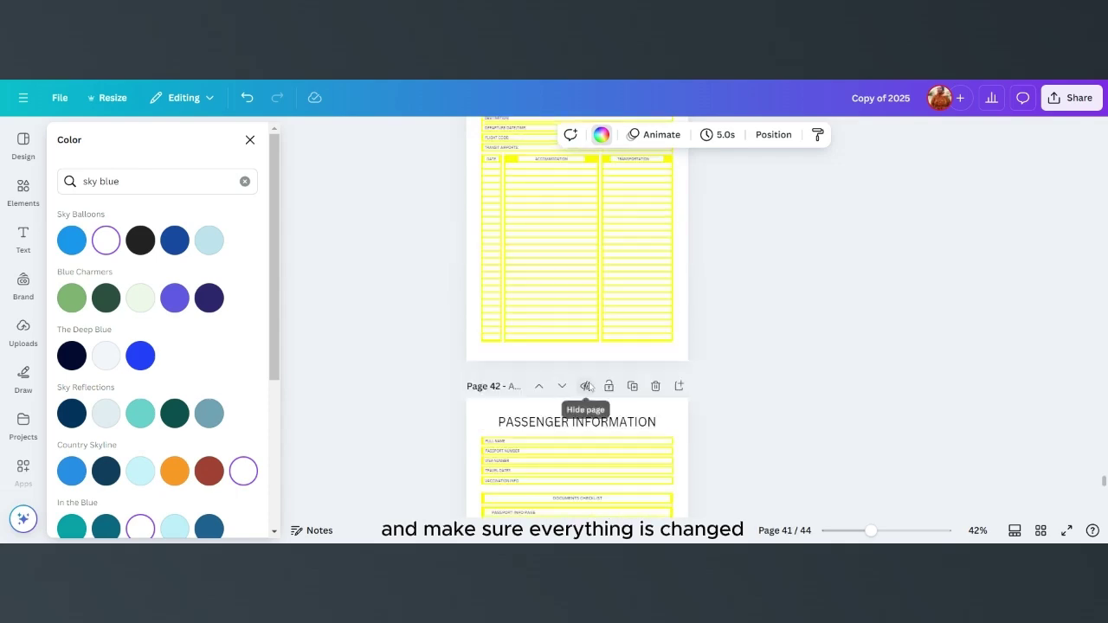
{"action": "scroll", "coordinate": [589, 387], "scroll_direction": "down", "scroll_amount": 1}
{"action": "scroll", "coordinate": [589, 387], "scroll_direction": "up", "scroll_amount": 7}
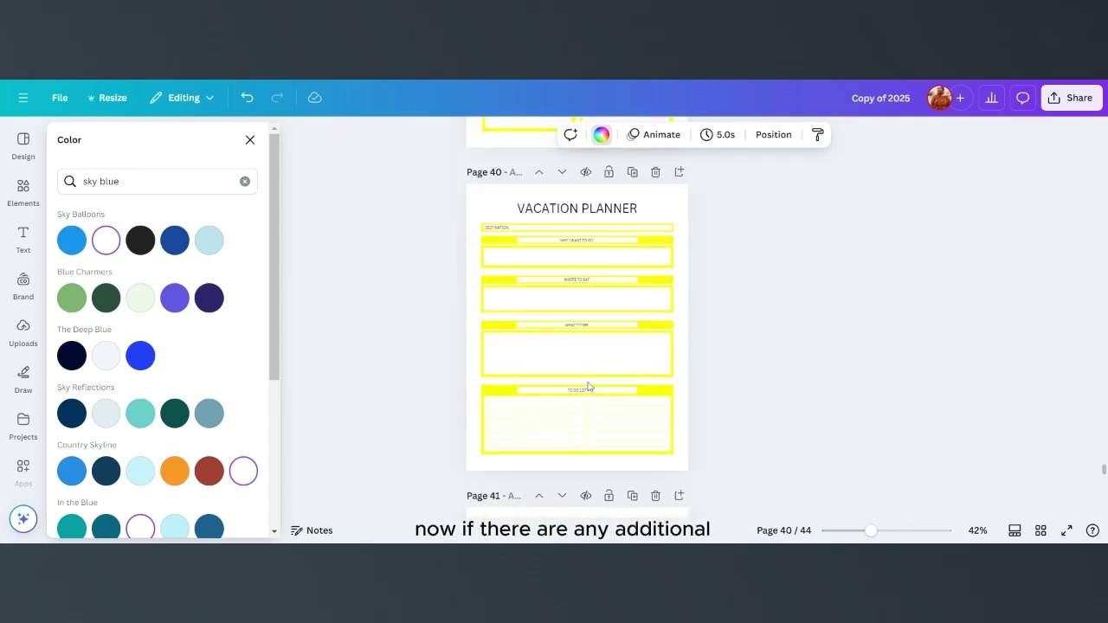
{"action": "scroll", "coordinate": [589, 387], "scroll_direction": "up", "scroll_amount": 15}
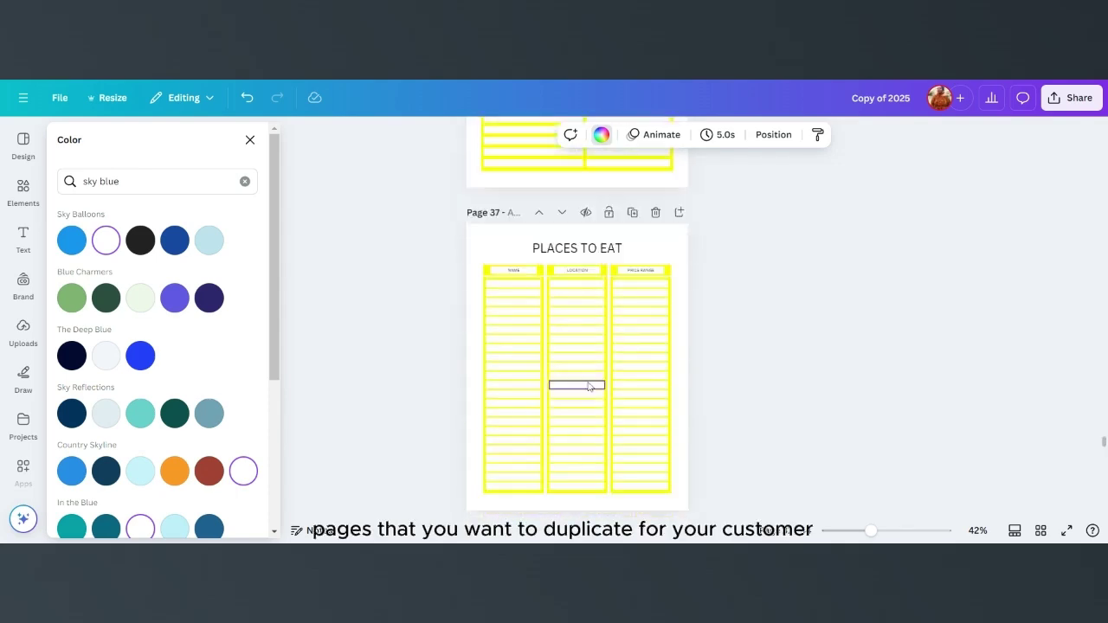
{"action": "scroll", "coordinate": [588, 387], "scroll_direction": "down", "scroll_amount": 4}
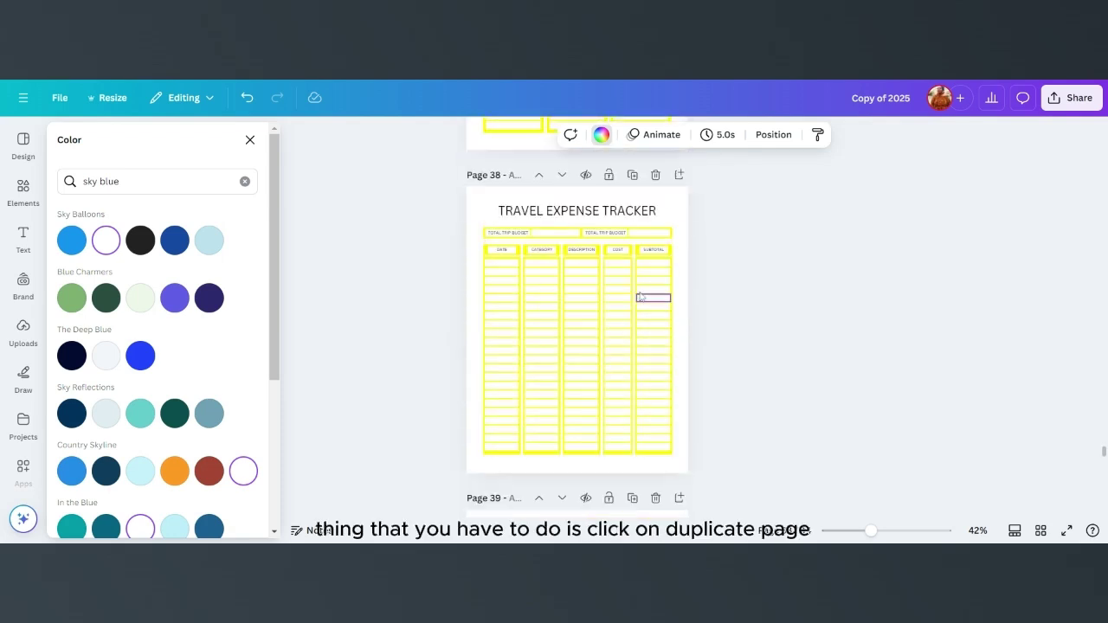
{"action": "left_click", "coordinate": [633, 176]}
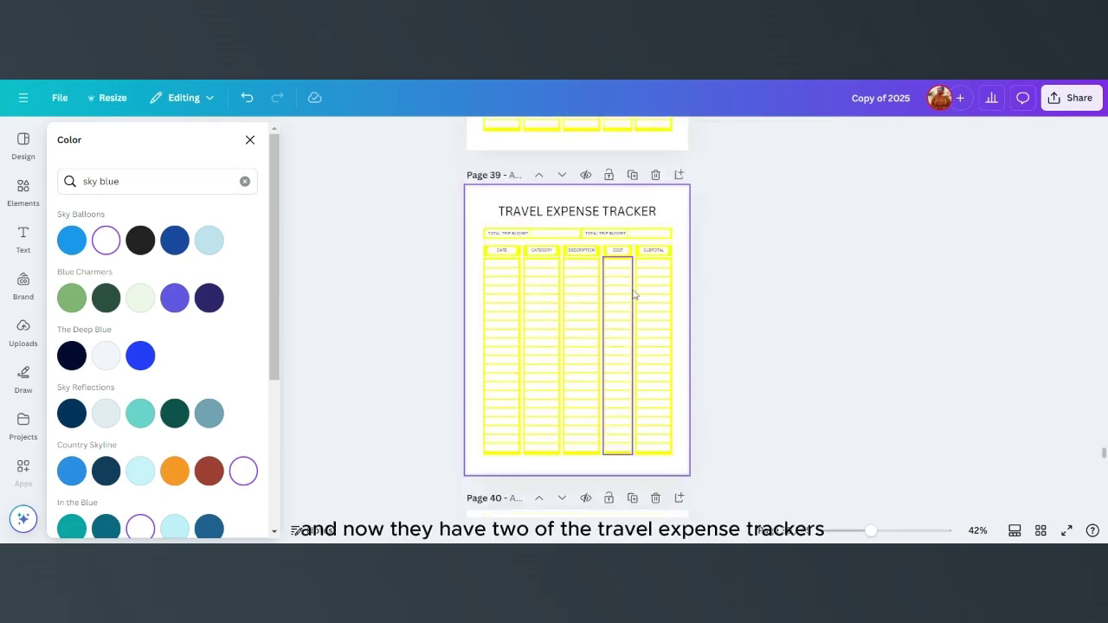
Step: Duplicate the Monthly Travel Planner page
{"action": "scroll", "coordinate": [633, 299], "scroll_direction": "down", "scroll_amount": 5}
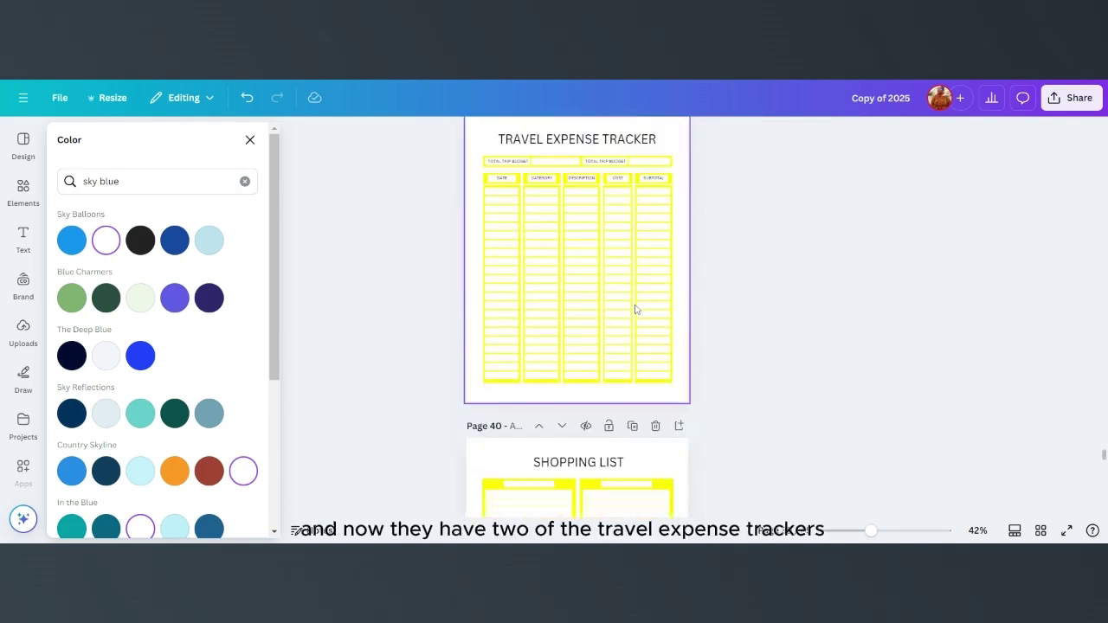
{"action": "scroll", "coordinate": [634, 310], "scroll_direction": "down", "scroll_amount": 6}
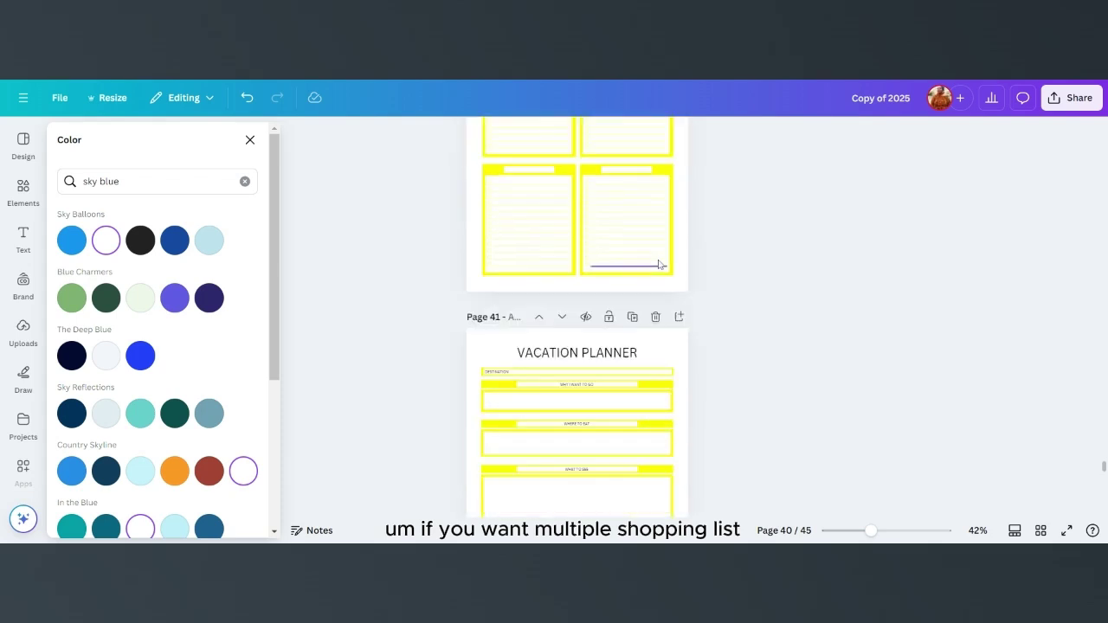
{"action": "scroll", "coordinate": [658, 266], "scroll_direction": "down", "scroll_amount": 10}
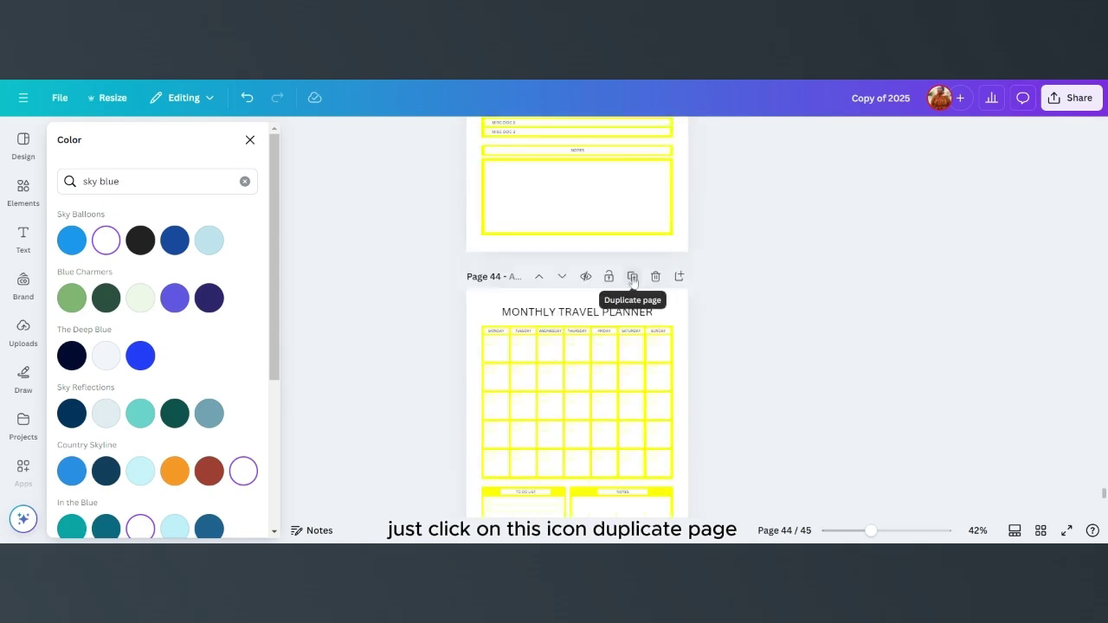
{"action": "left_click", "coordinate": [632, 277]}
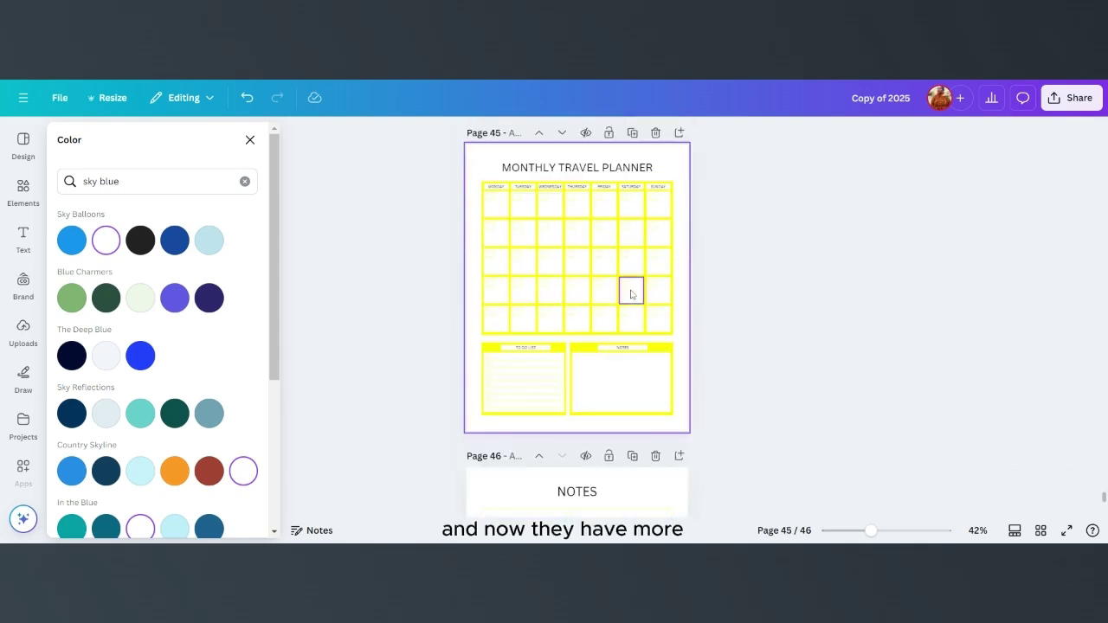
Step: Review the planner pages from the Monthly Travel Planner back to the 2025 Travel Planner cover
{"action": "scroll", "coordinate": [631, 295], "scroll_direction": "down", "scroll_amount": 1}
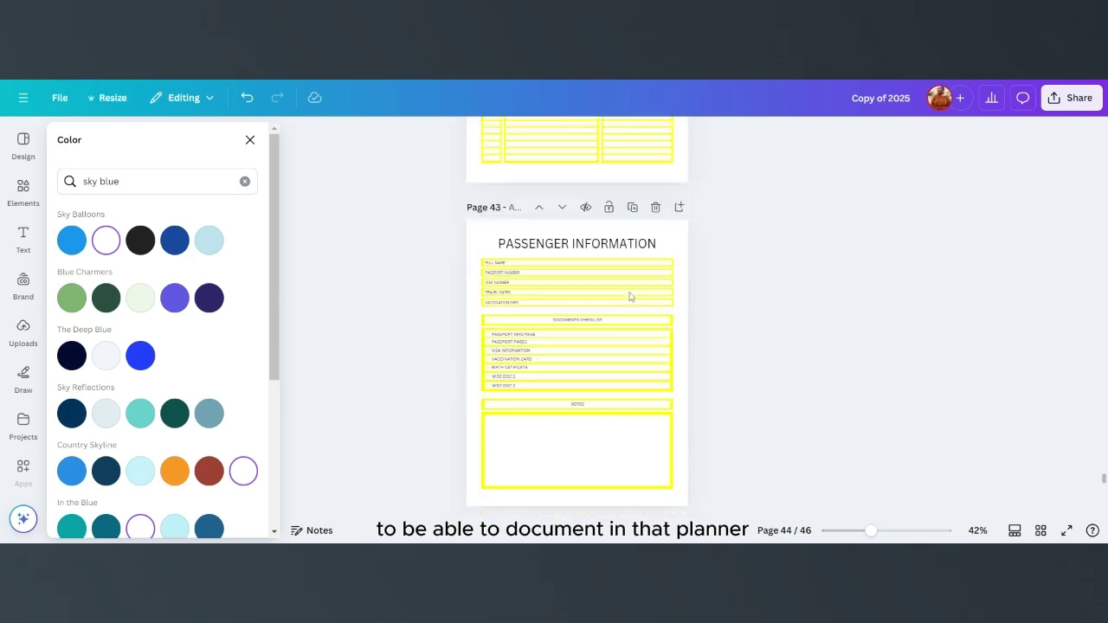
{"action": "scroll", "coordinate": [630, 295], "scroll_direction": "up", "scroll_amount": 10}
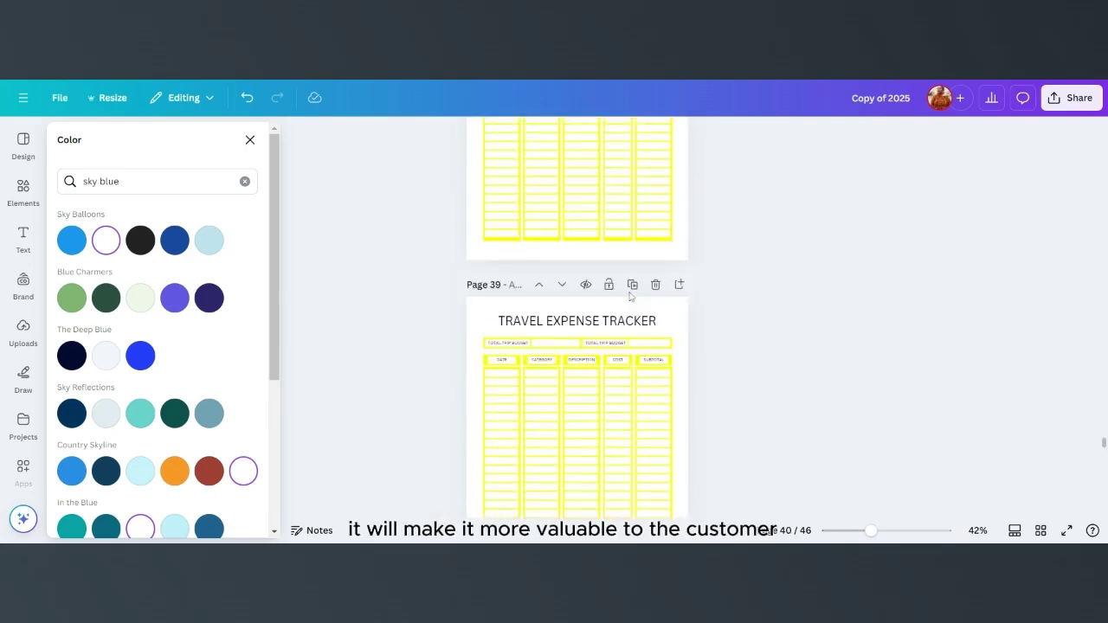
{"action": "scroll", "coordinate": [633, 290], "scroll_direction": "up", "scroll_amount": 20}
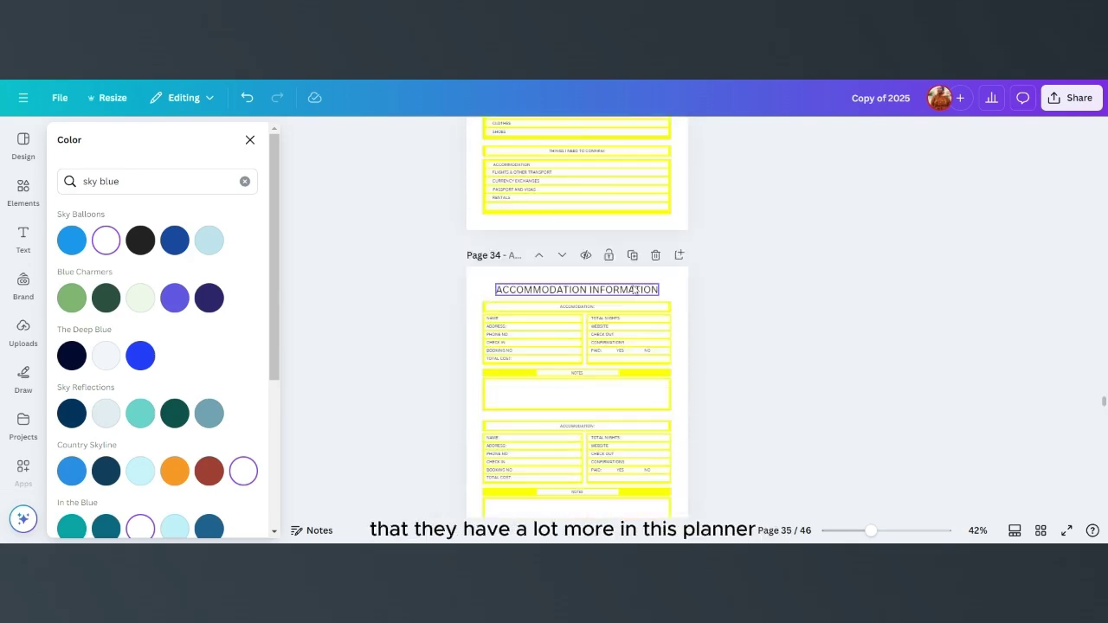
{"action": "scroll", "coordinate": [632, 290], "scroll_direction": "up", "scroll_amount": 20}
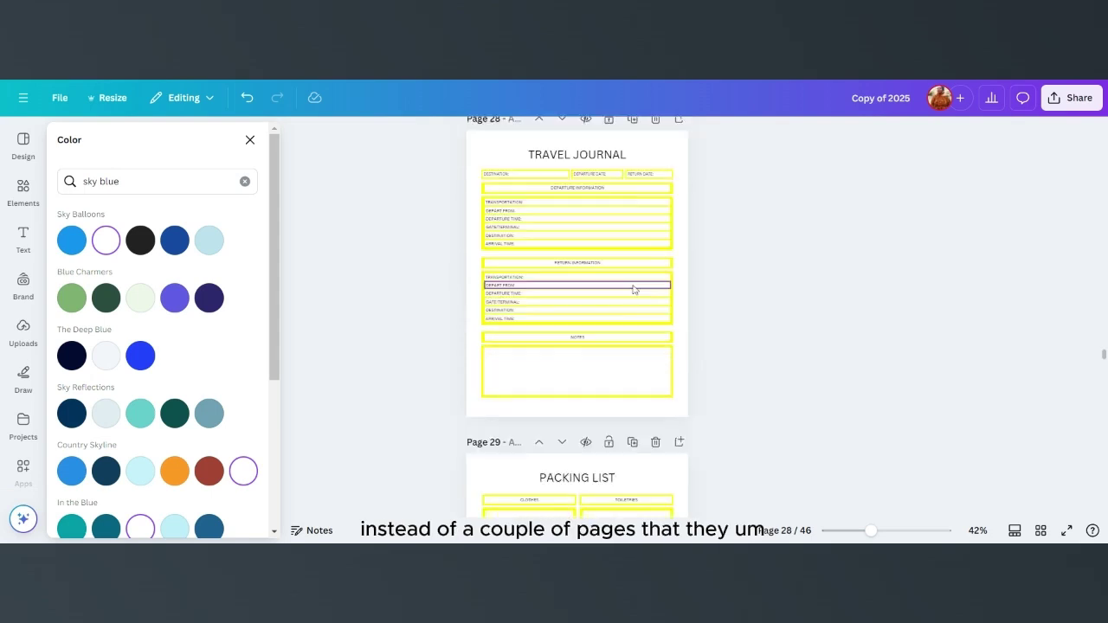
{"action": "scroll", "coordinate": [633, 290], "scroll_direction": "up", "scroll_amount": 10}
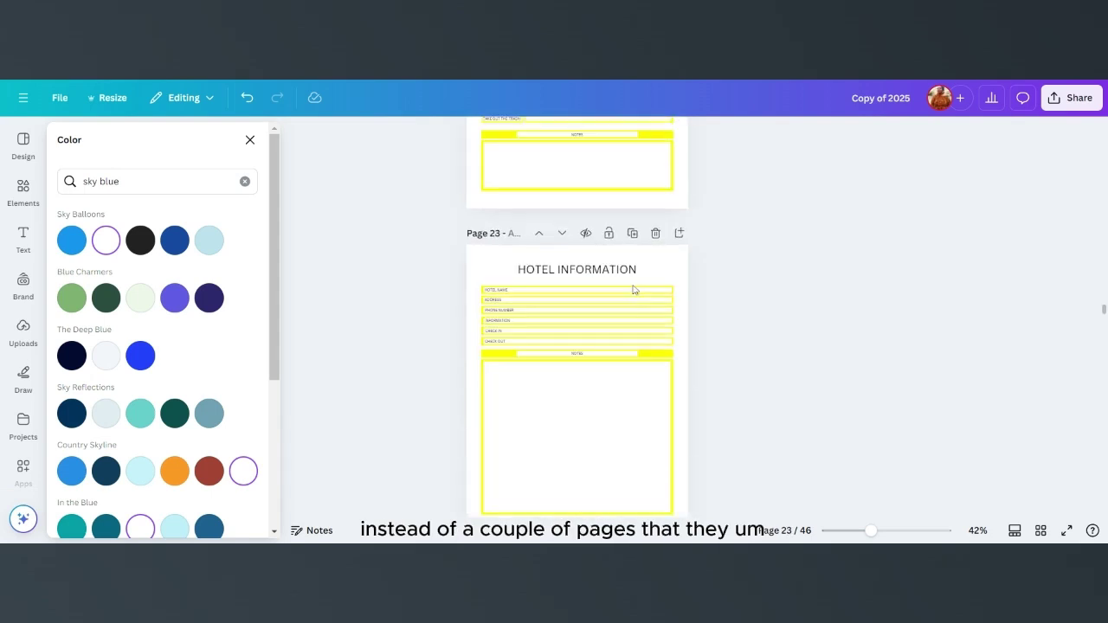
{"action": "scroll", "coordinate": [729, 269], "scroll_direction": "up", "scroll_amount": 8}
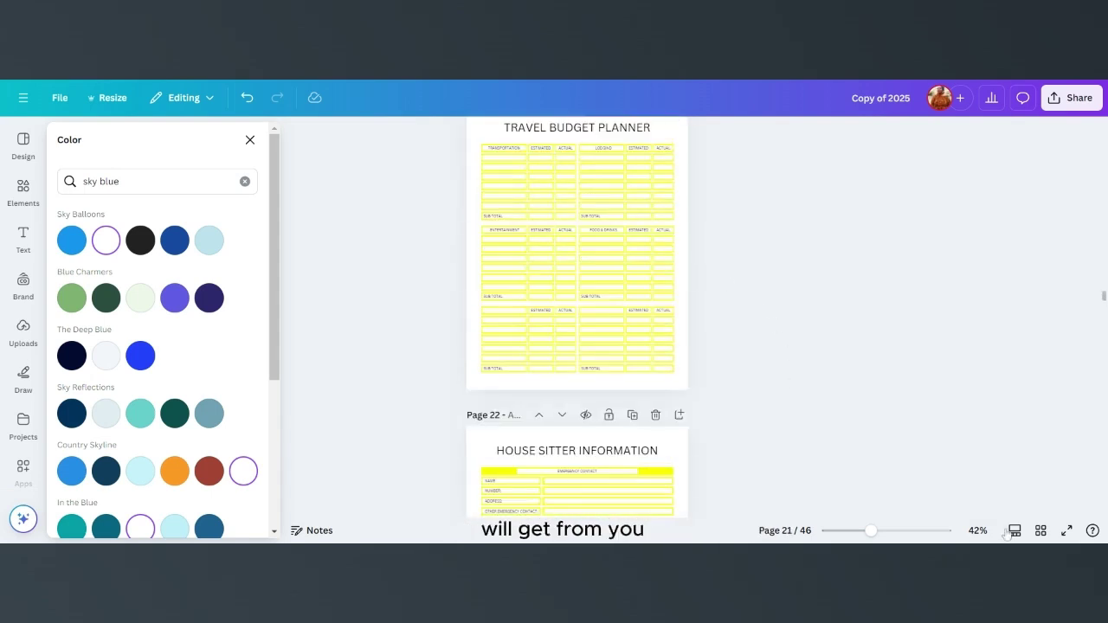
{"action": "left_click_drag", "start_coordinate": [1103, 296], "coordinate": [1103, 270]}
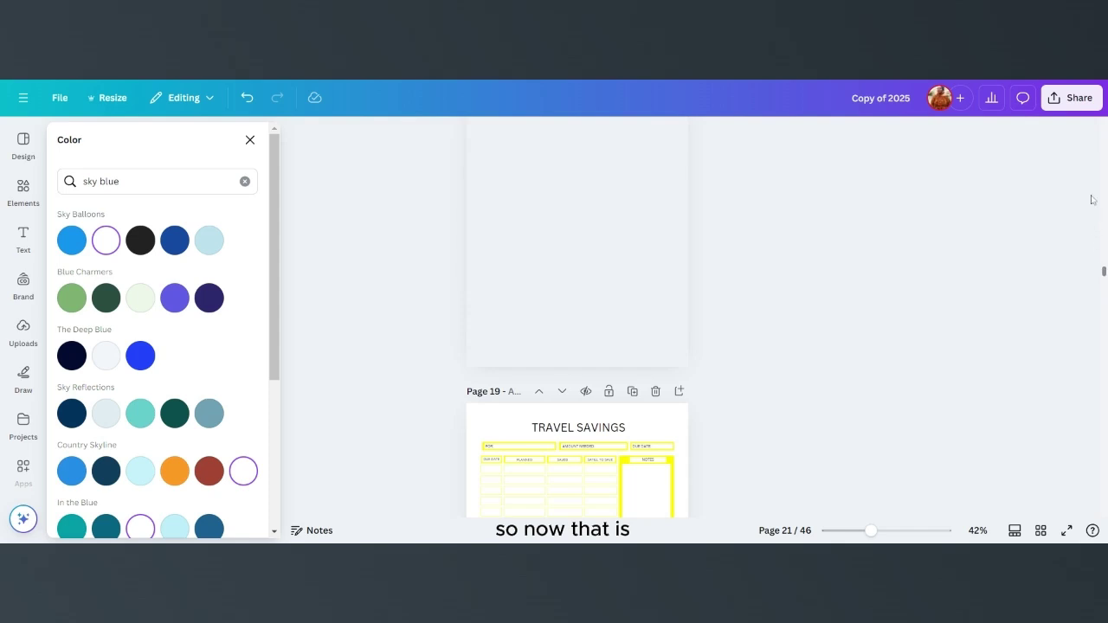
{"action": "scroll", "coordinate": [830, 285], "scroll_direction": "up", "scroll_amount": 10}
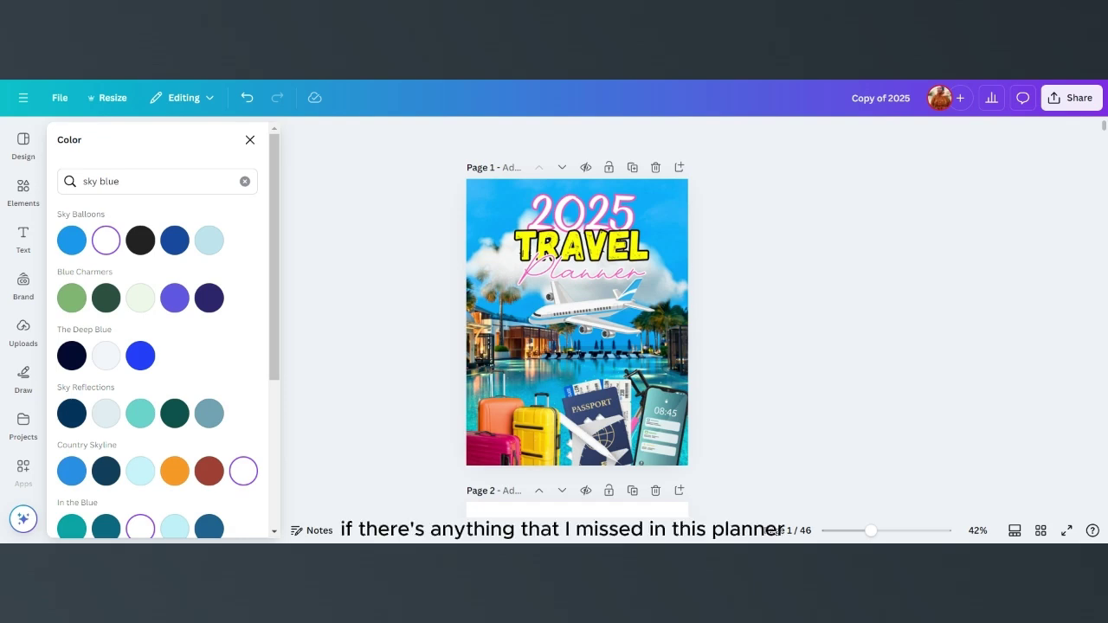
{"action": "scroll", "coordinate": [691, 333], "scroll_direction": "down", "scroll_amount": 2}
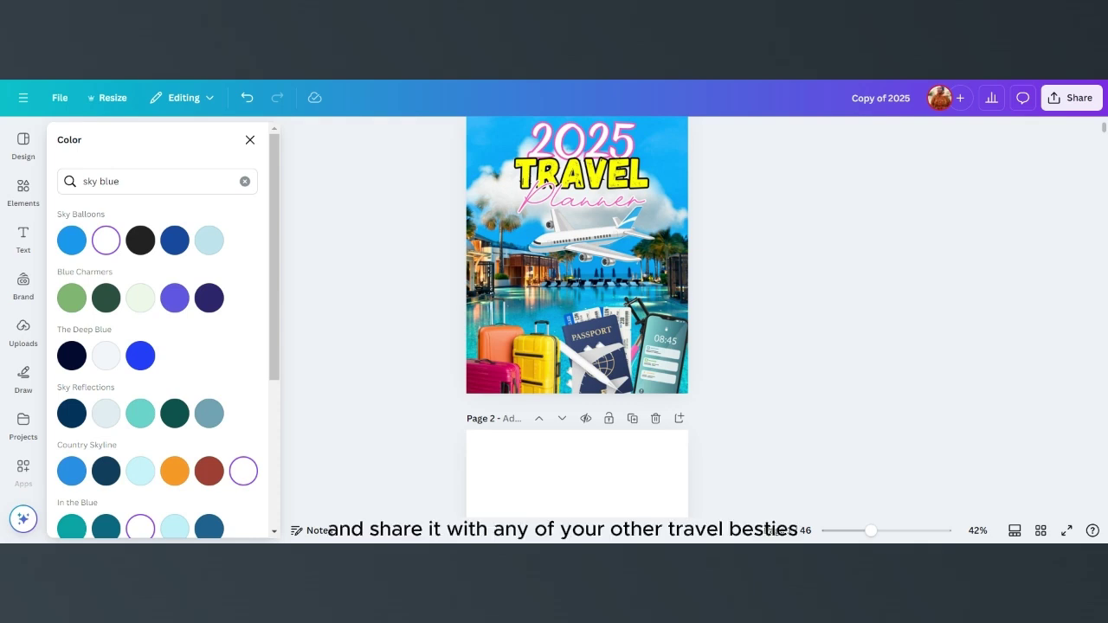
{"action": "scroll", "coordinate": [733, 309], "scroll_direction": "up", "scroll_amount": 1}
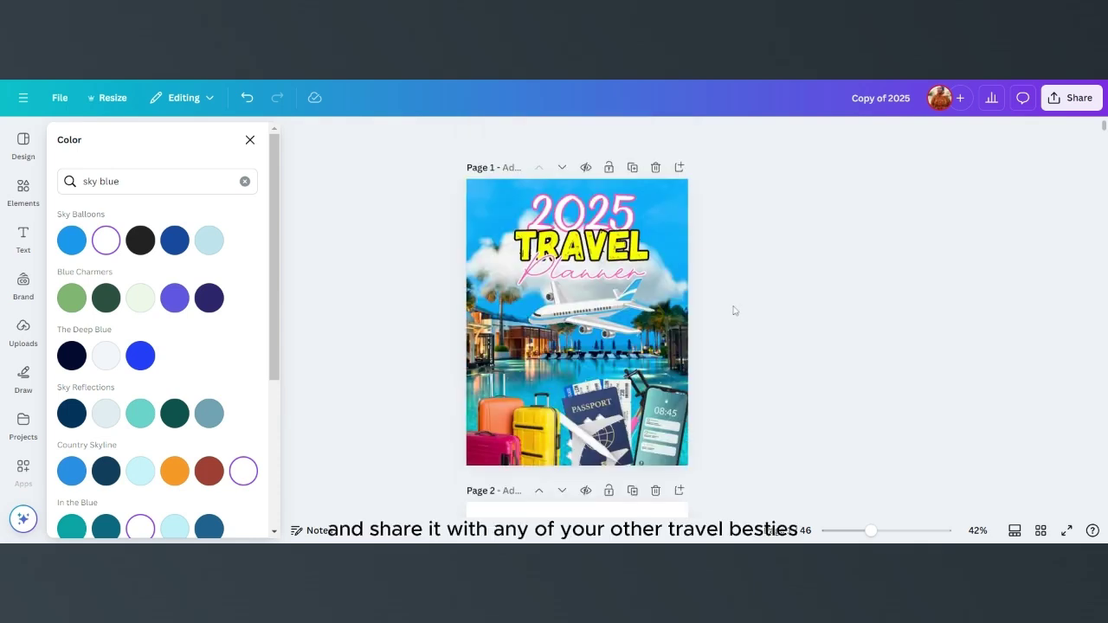
{"action": "scroll", "coordinate": [733, 310], "scroll_direction": "down", "scroll_amount": 1}
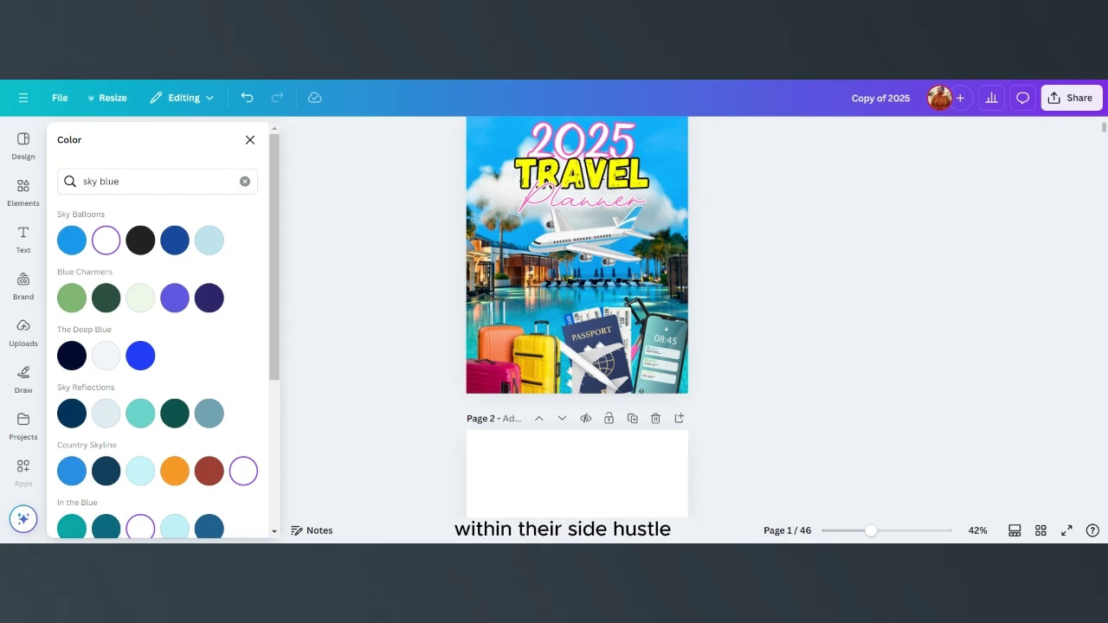
{"action": "scroll", "coordinate": [577, 309], "scroll_direction": "up", "scroll_amount": 1}
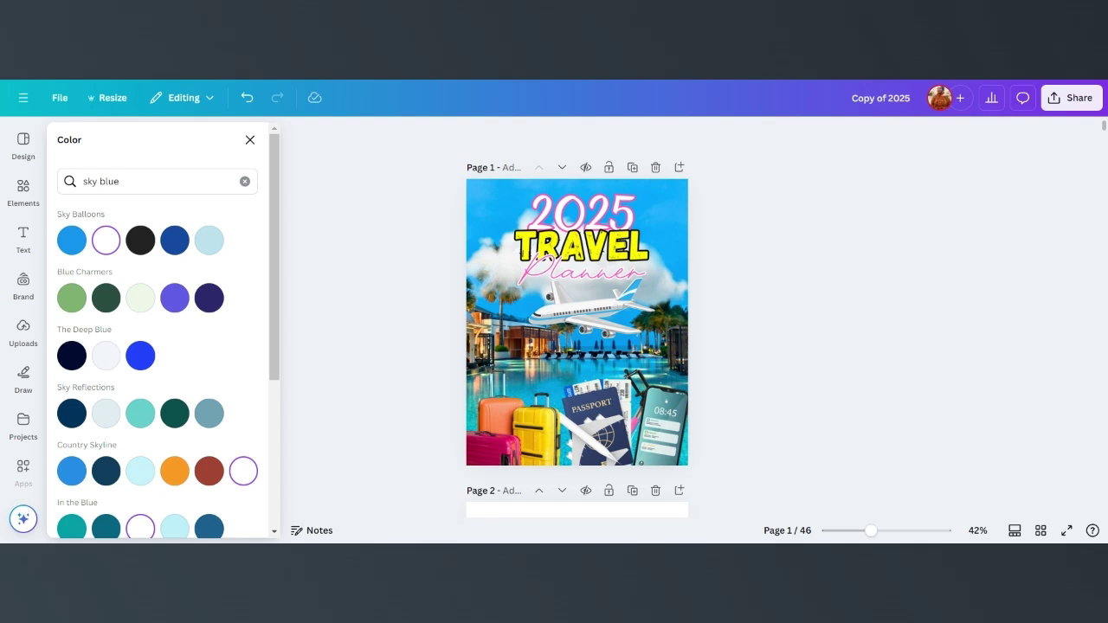
{"action": "scroll", "coordinate": [615, 350], "scroll_direction": "down", "scroll_amount": 2}
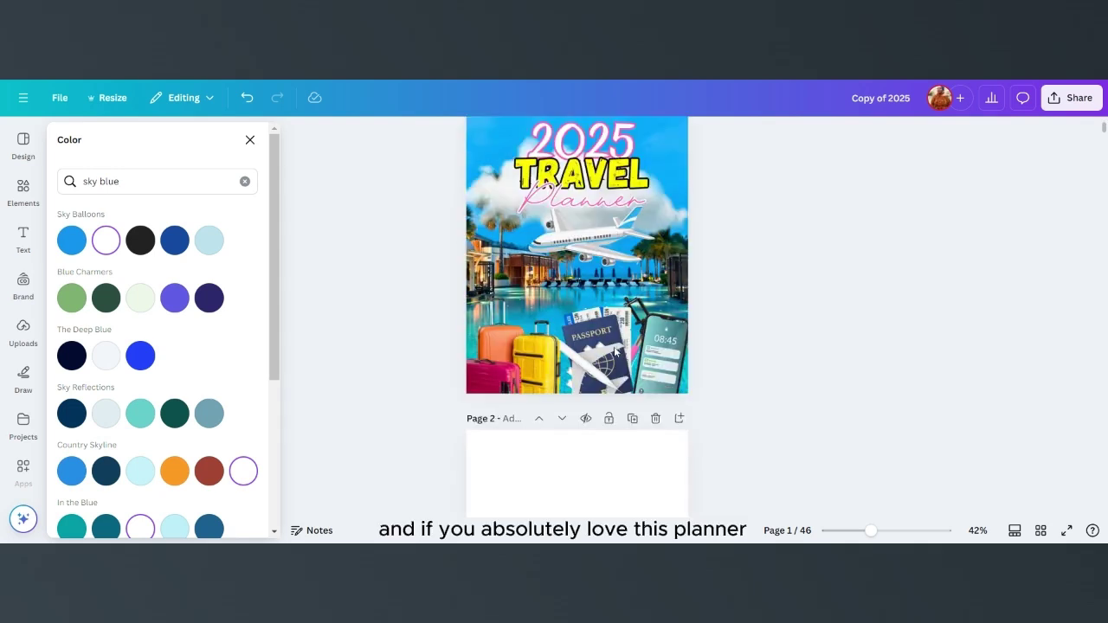